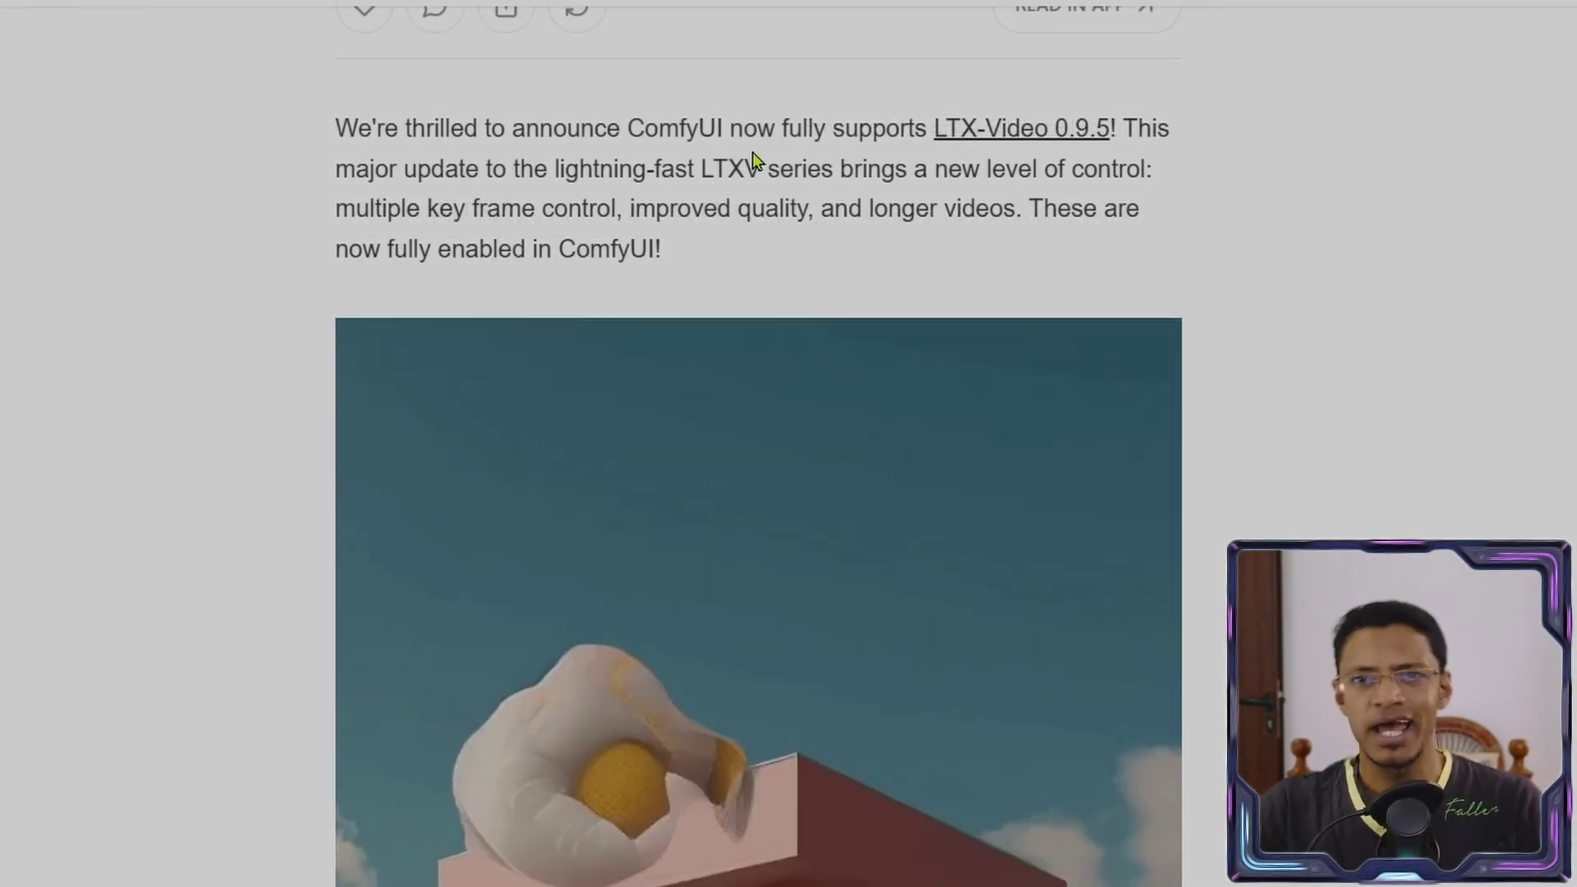
Read the introductory paragraph of the LTX-Video 0.9.5 announcement about key frame control, quality and video length
{"action": "scroll", "coordinate": [743, 264], "scroll_direction": "up", "scroll_amount": 7}
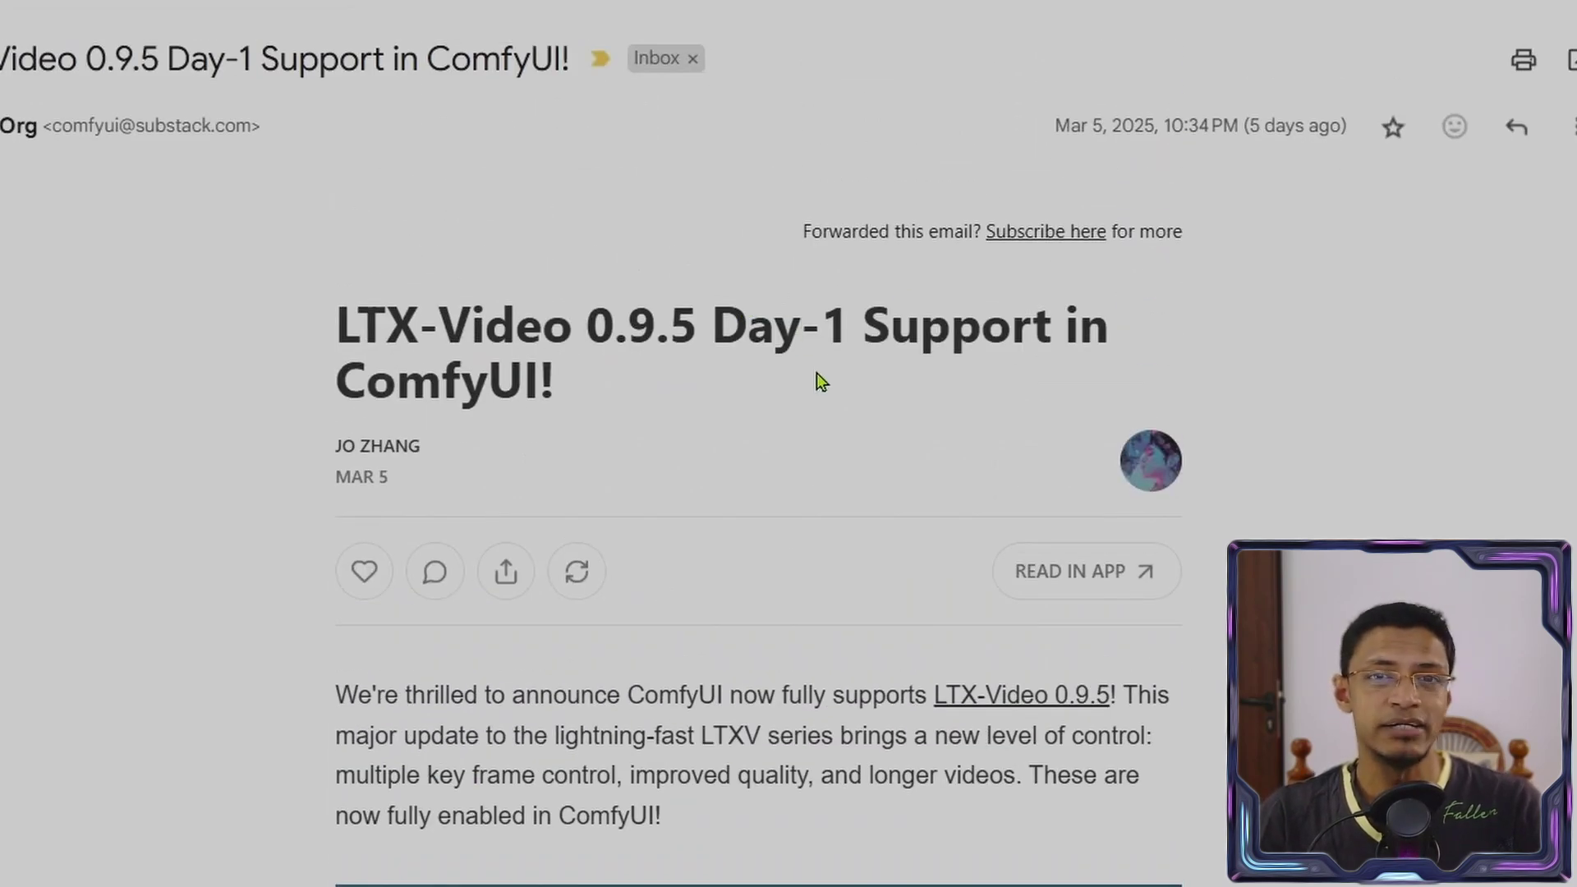
{"action": "scroll", "coordinate": [818, 379], "scroll_direction": "down", "scroll_amount": 6}
{"action": "left_click_drag", "start_coordinate": [535, 271], "coordinate": [787, 265]}
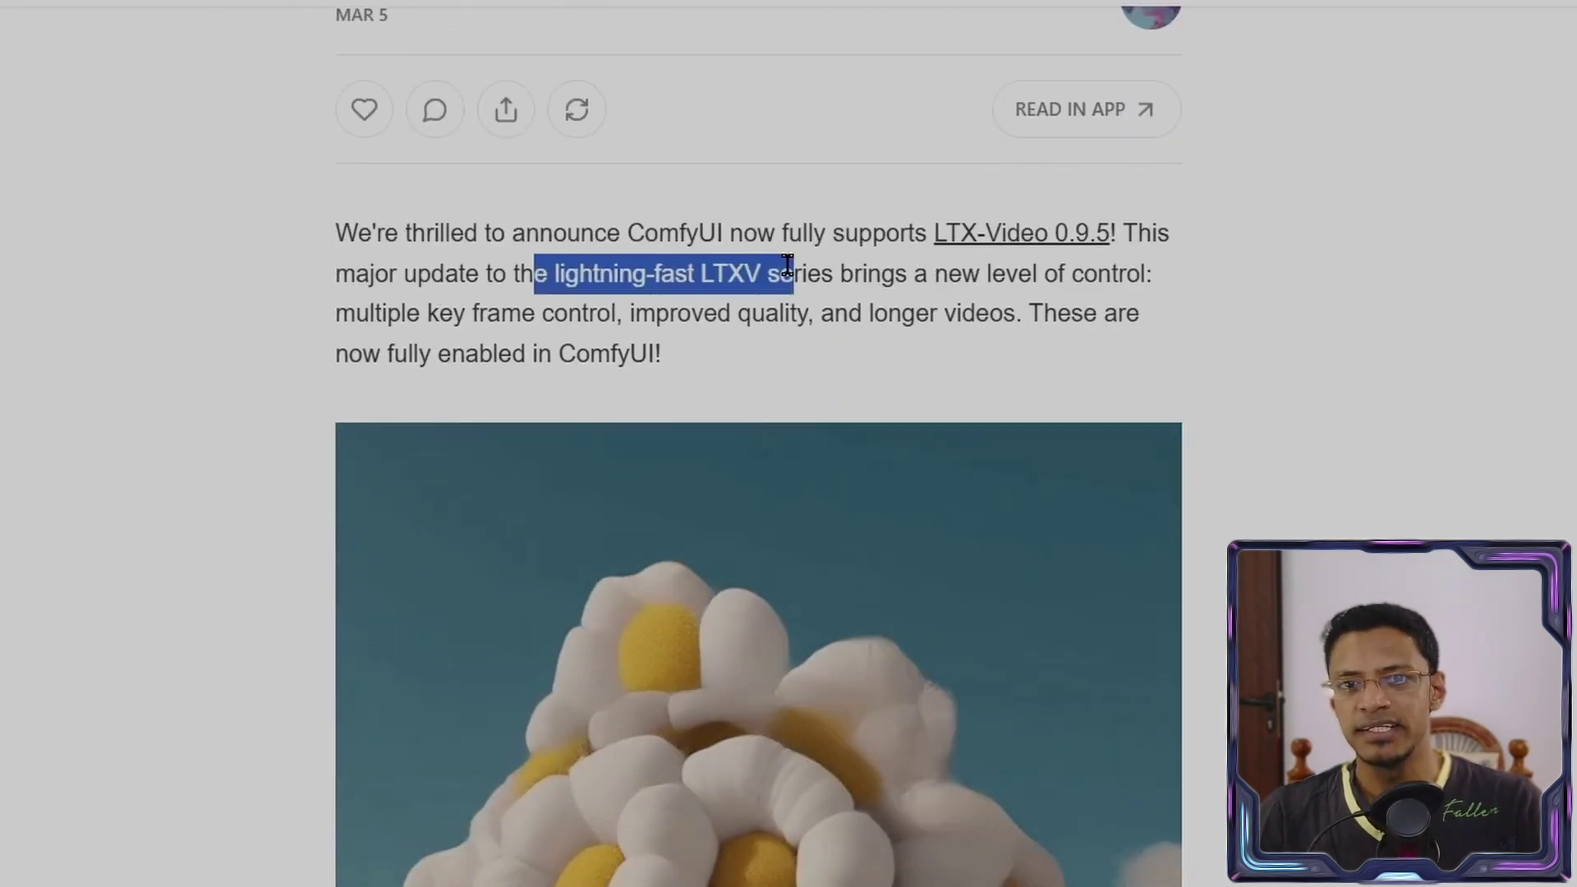
{"action": "left_click", "coordinate": [336, 307]}
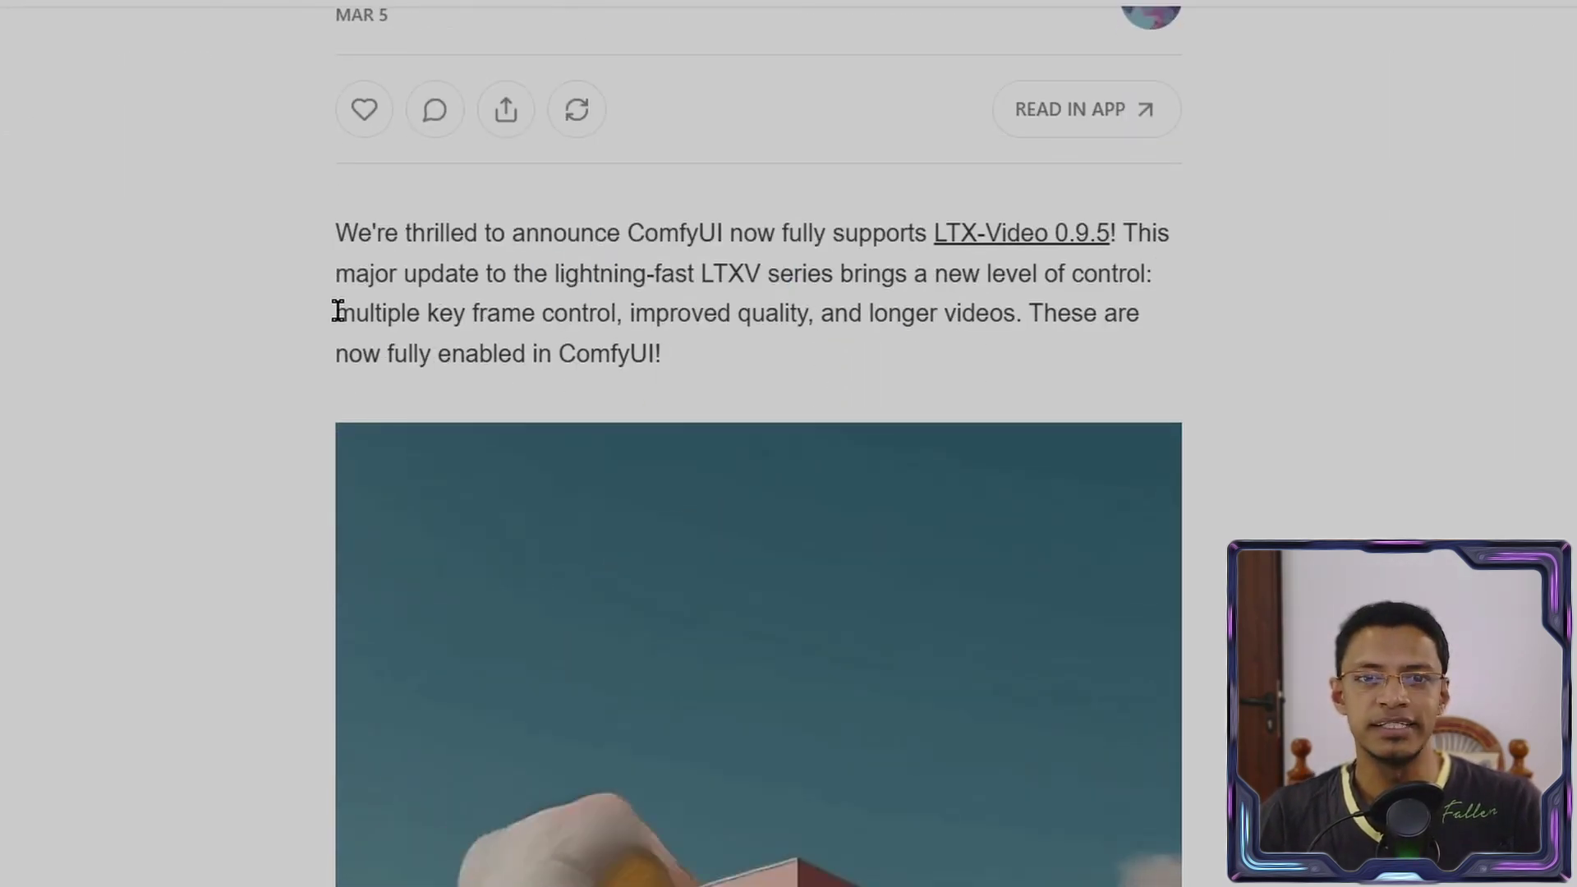
{"action": "left_click_drag", "start_coordinate": [336, 306], "coordinate": [654, 313]}
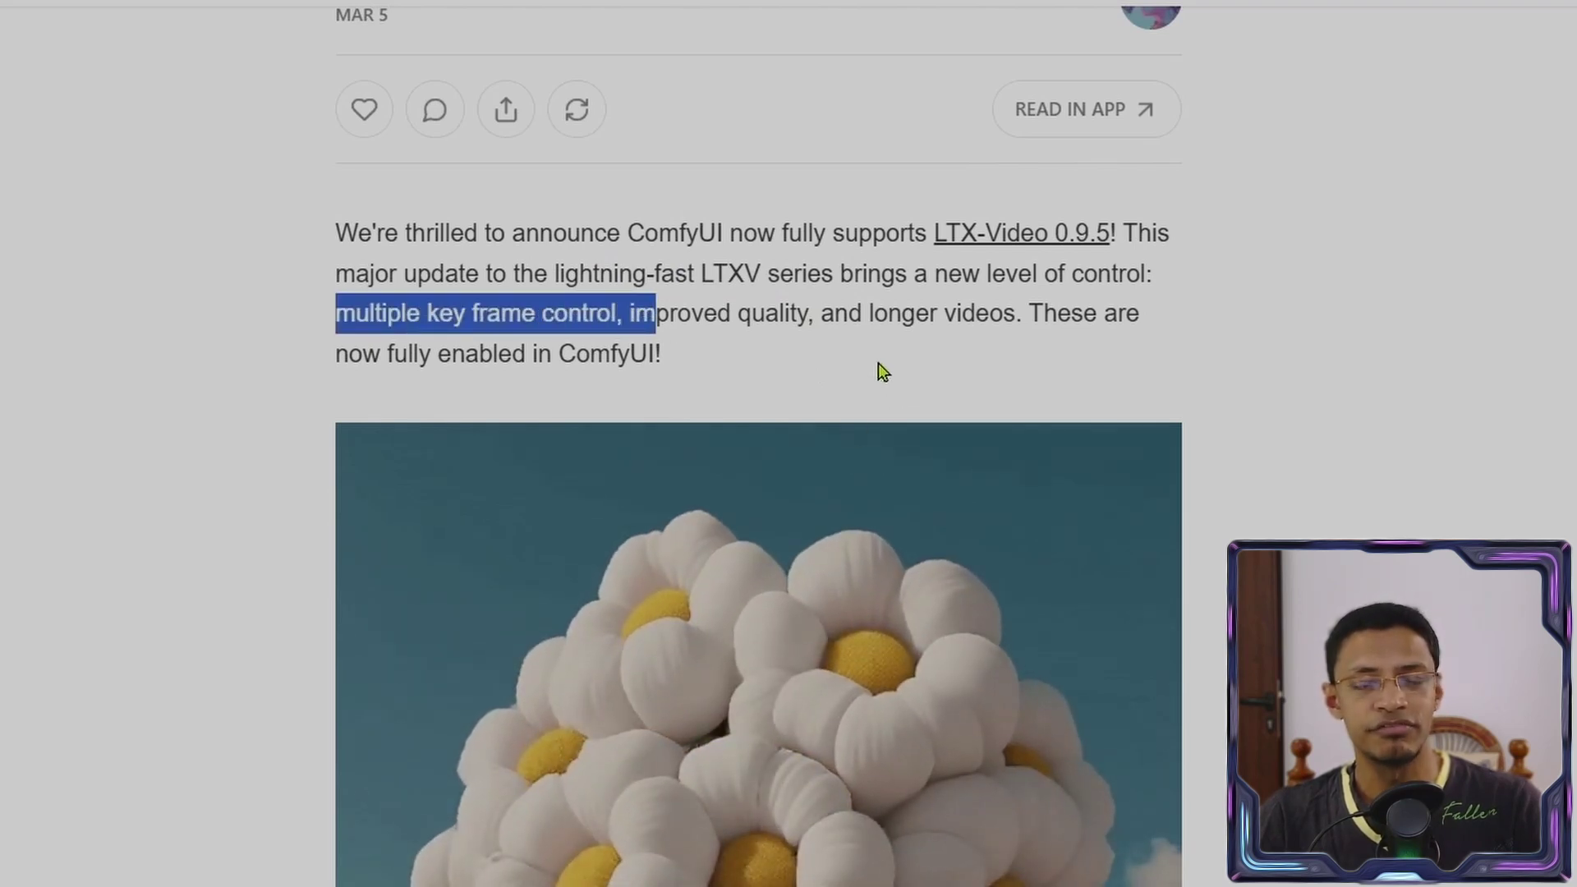
{"action": "left_click_drag", "start_coordinate": [835, 317], "coordinate": [644, 311]}
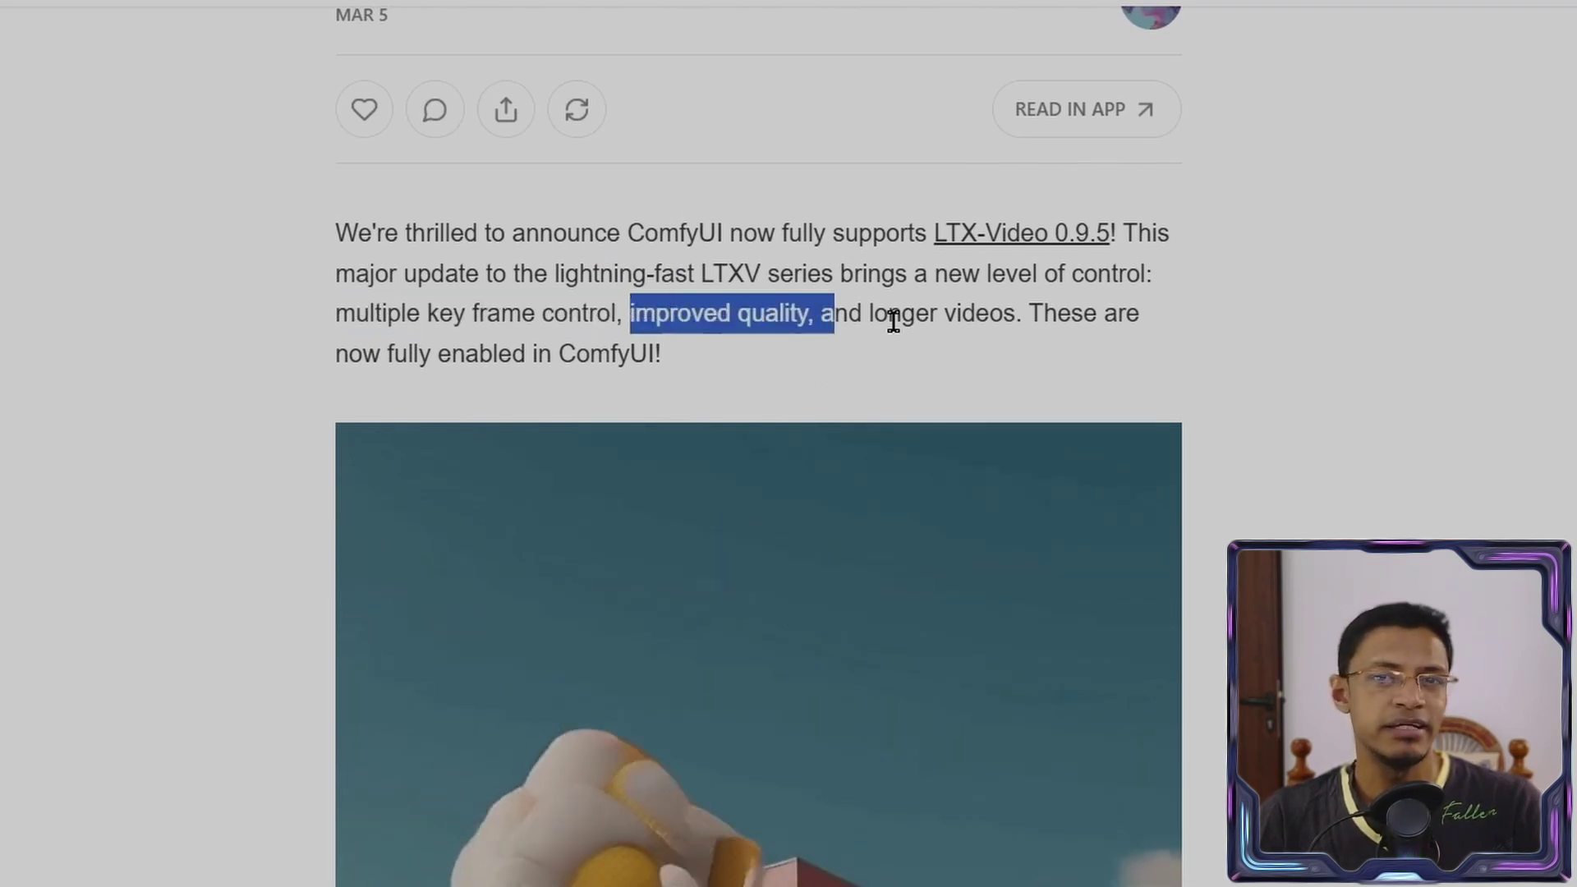
{"action": "left_click", "coordinate": [920, 329]}
{"action": "left_click_drag", "start_coordinate": [1017, 315], "coordinate": [817, 317]}
{"action": "left_click", "coordinate": [908, 384]}
{"action": "scroll", "coordinate": [900, 386], "scroll_direction": "down", "scroll_amount": 8}
{"action": "scroll", "coordinate": [890, 394], "scroll_direction": "up", "scroll_amount": 4}
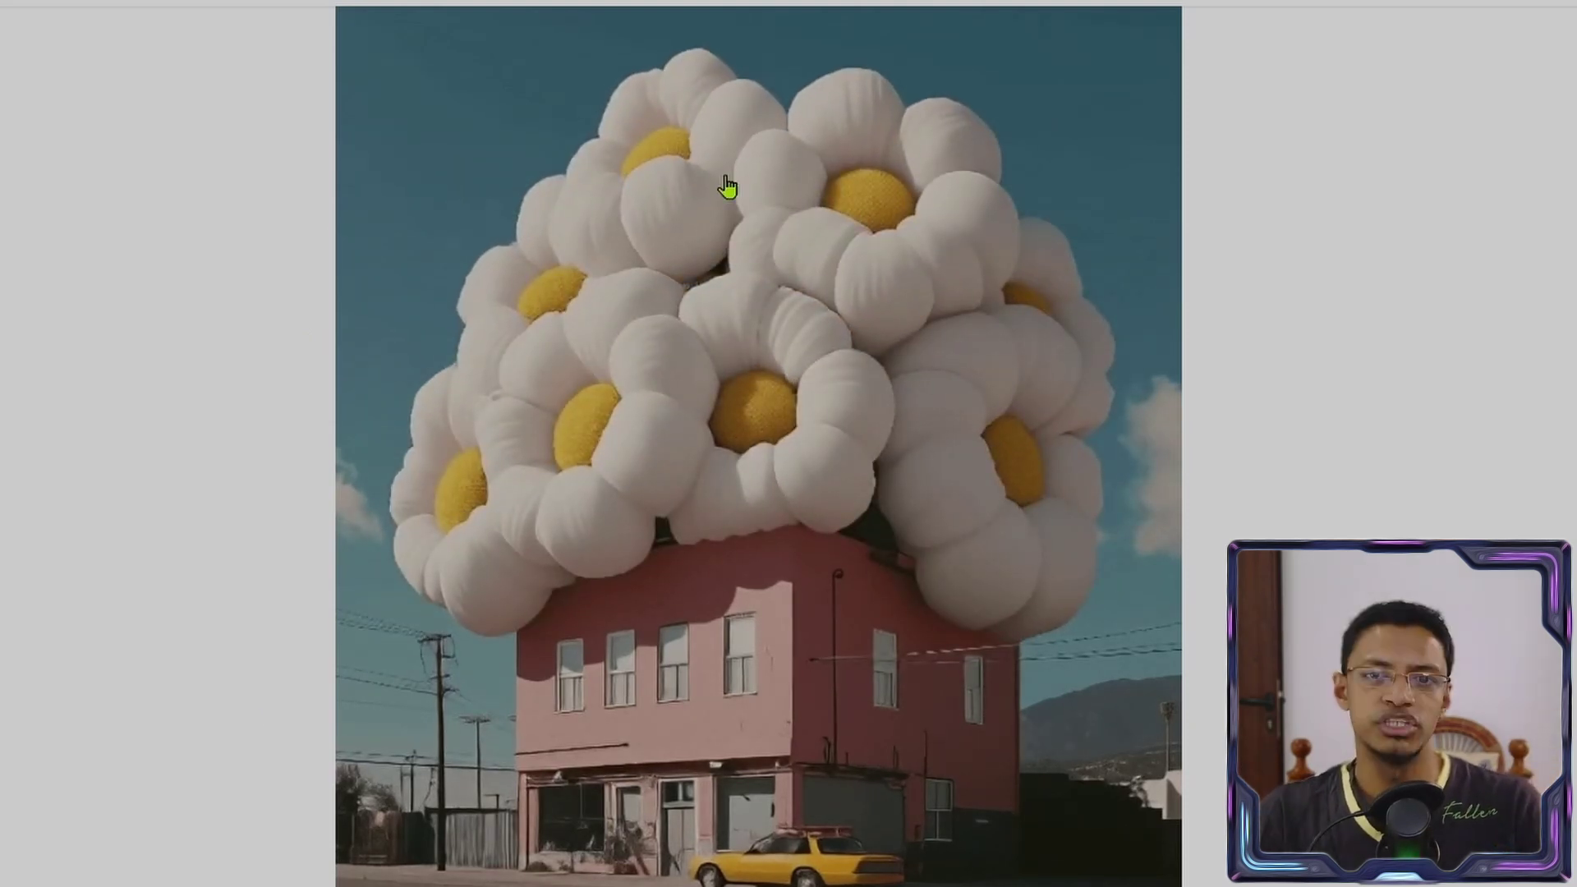
Review the commercial licensing and key frame conditioning points in the Highlights of LTX-Video 0.9.5 section
{"action": "scroll", "coordinate": [1099, 672], "scroll_direction": "down", "scroll_amount": 8}
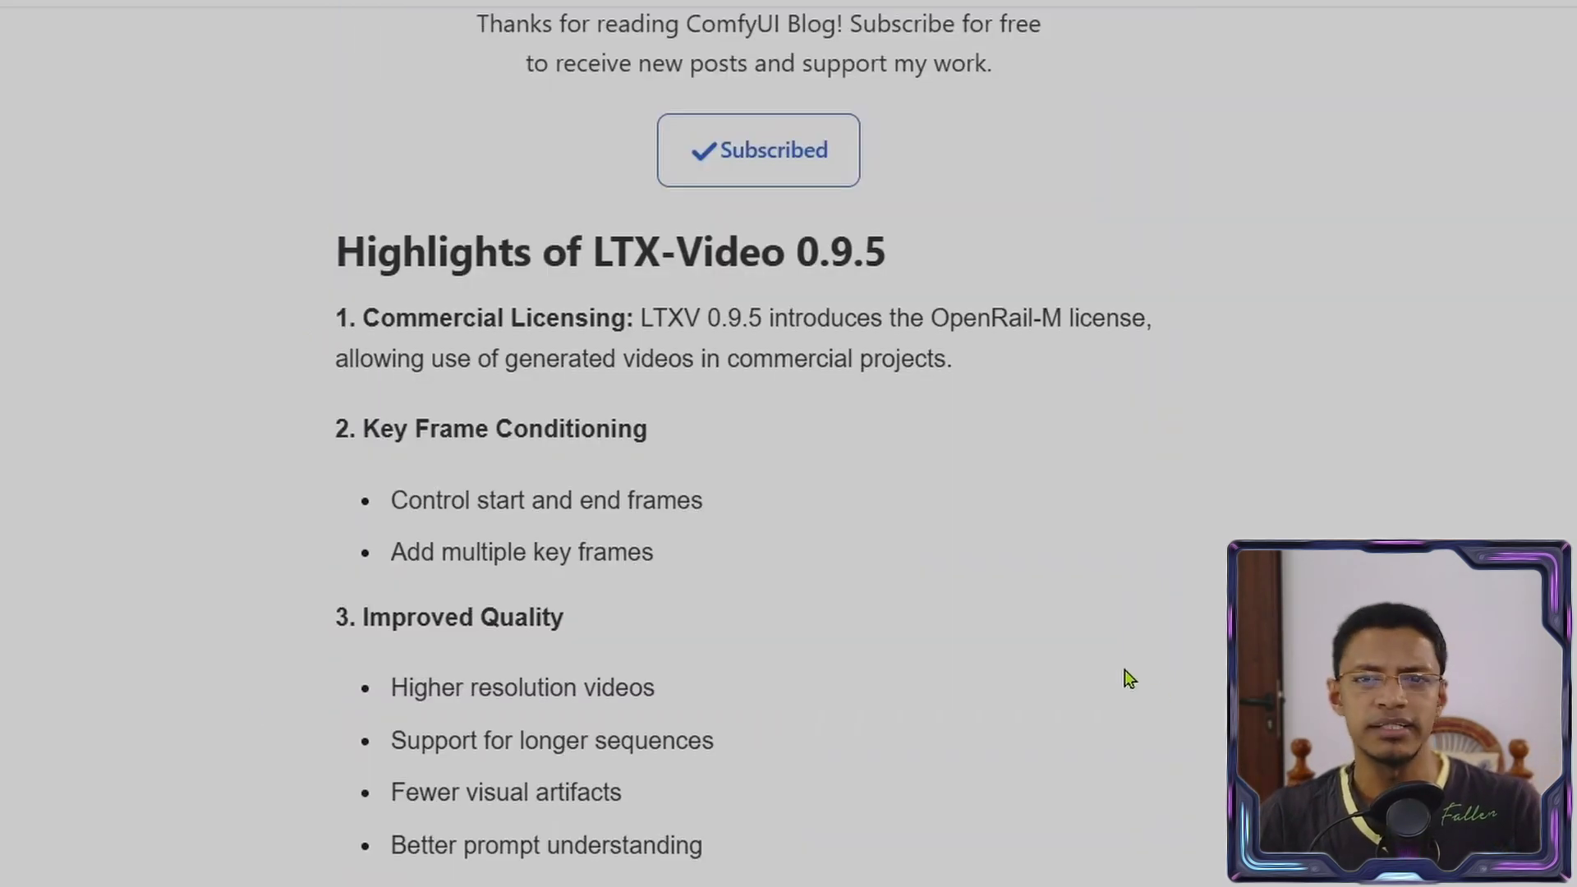
{"action": "left_click_drag", "start_coordinate": [351, 324], "coordinate": [641, 325]}
{"action": "left_click", "coordinate": [835, 416]}
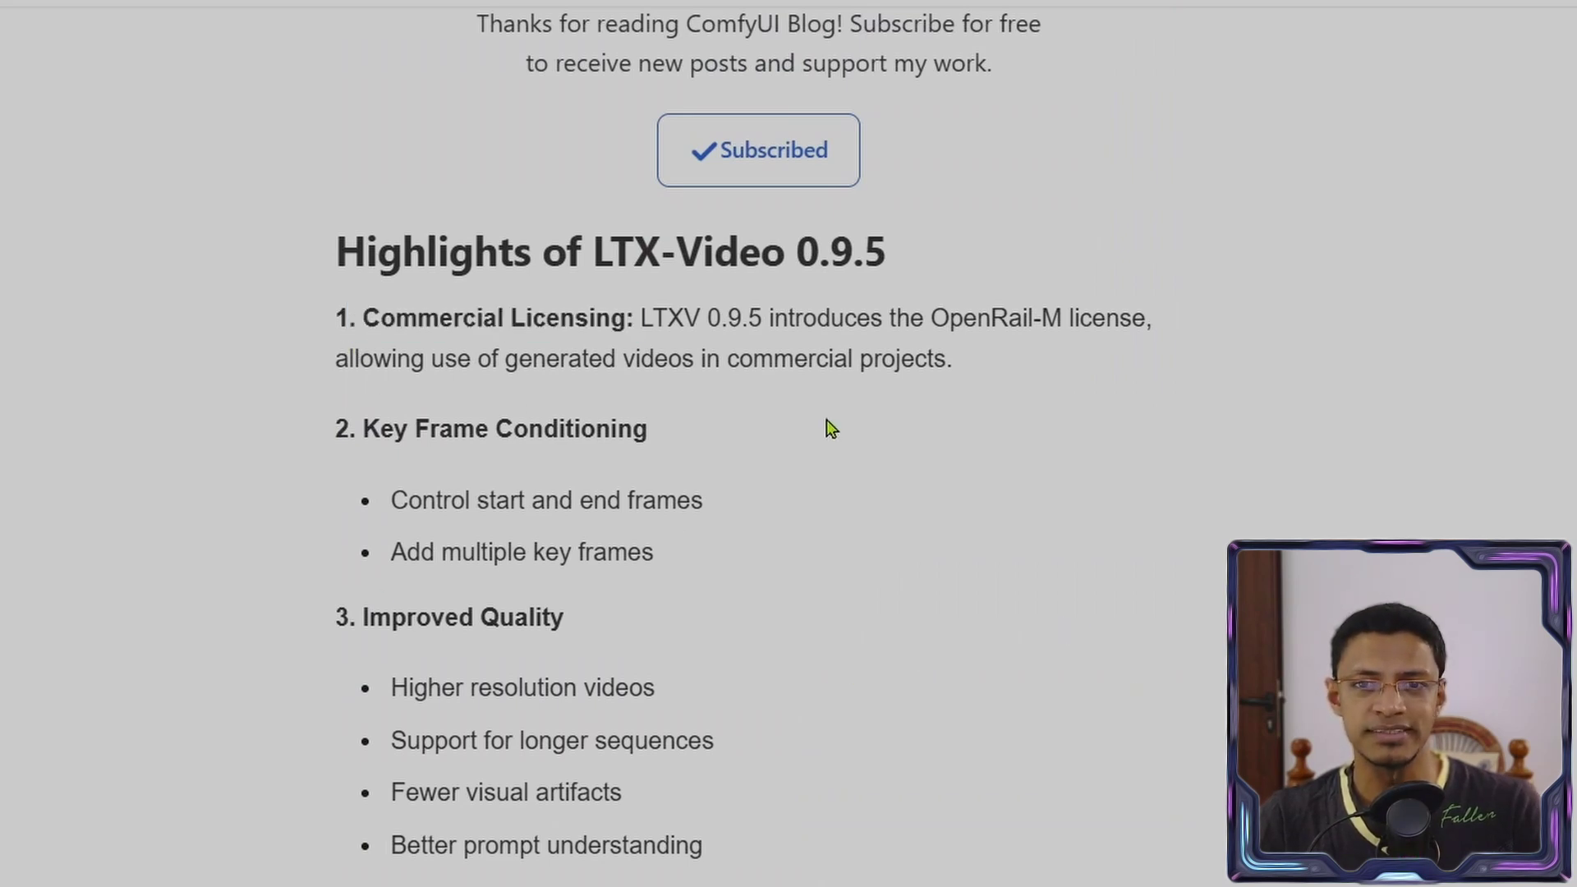
{"action": "left_click_drag", "start_coordinate": [953, 359], "coordinate": [424, 359]}
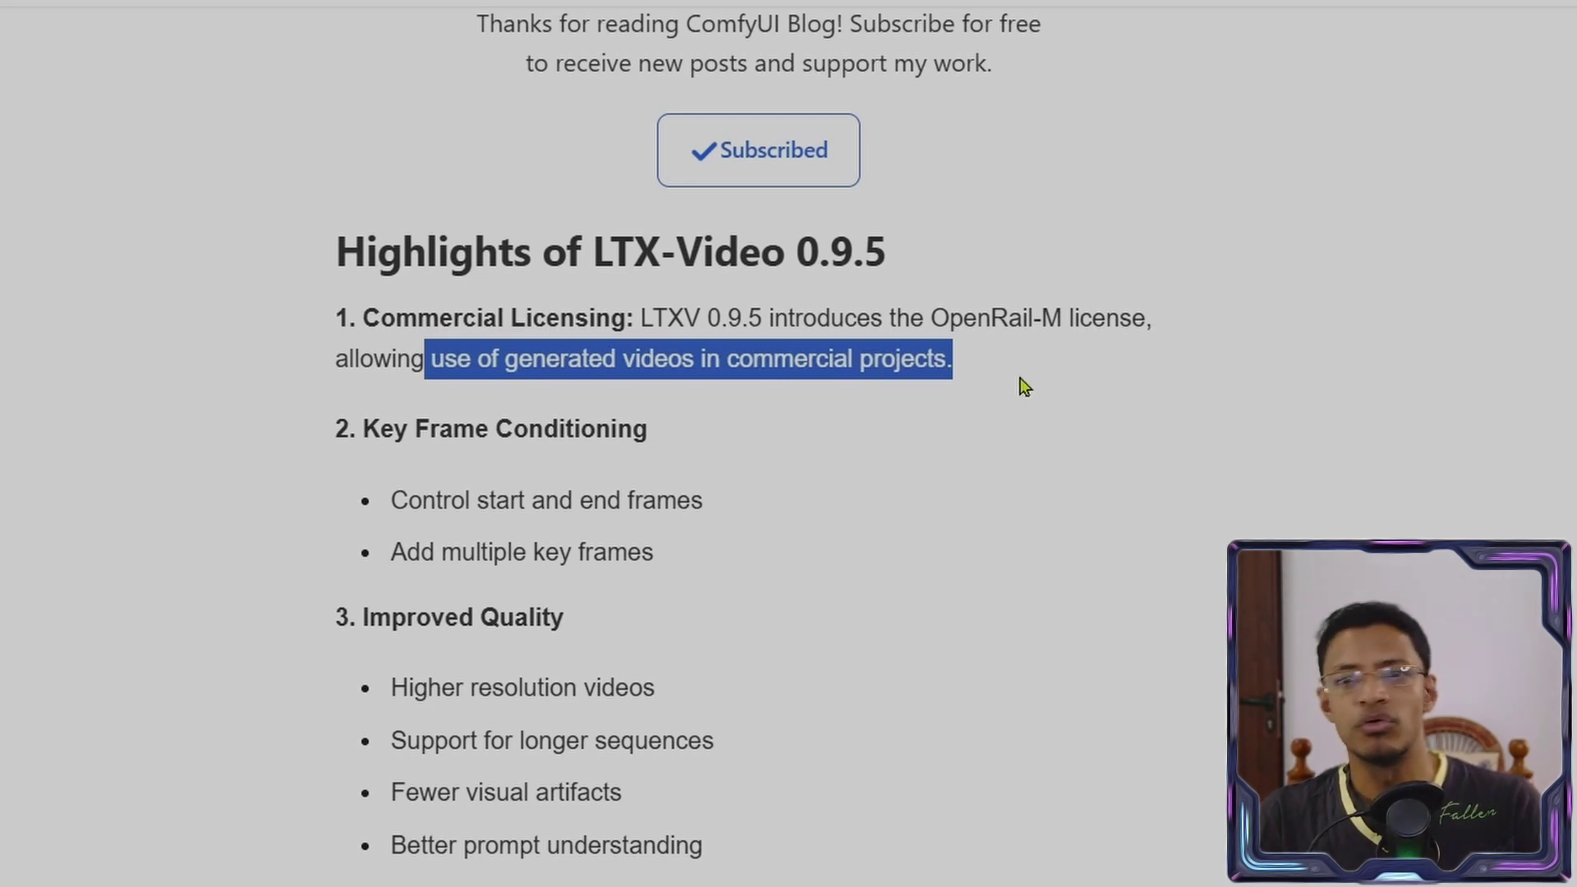
{"action": "left_click_drag", "start_coordinate": [1022, 371], "coordinate": [584, 359]}
{"action": "scroll", "coordinate": [944, 521], "scroll_direction": "down", "scroll_amount": 3}
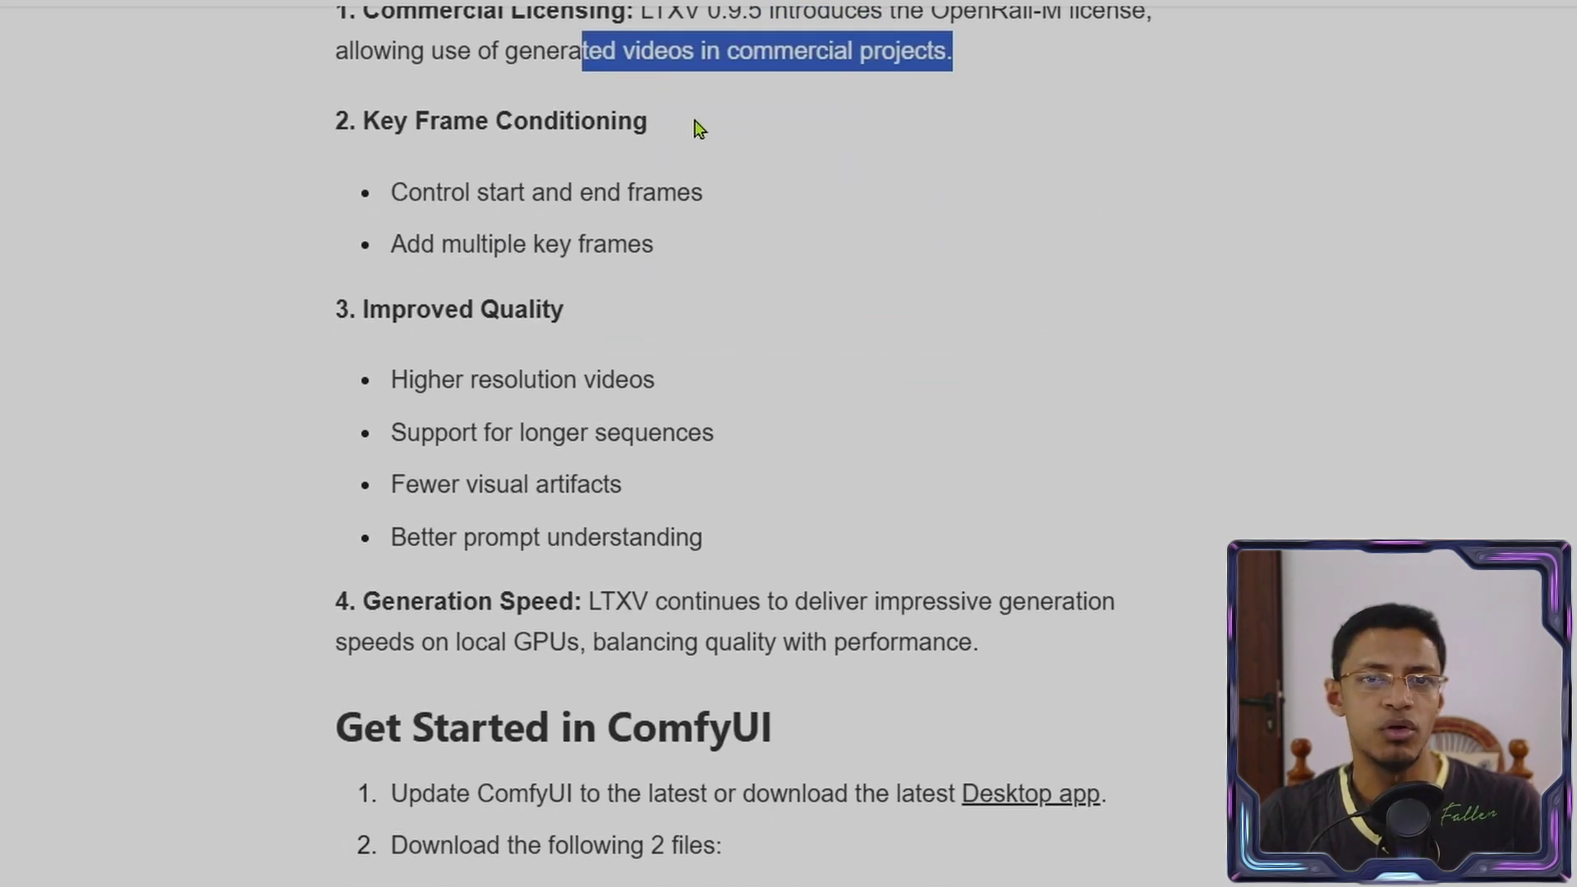
{"action": "left_click_drag", "start_coordinate": [708, 136], "coordinate": [351, 121]}
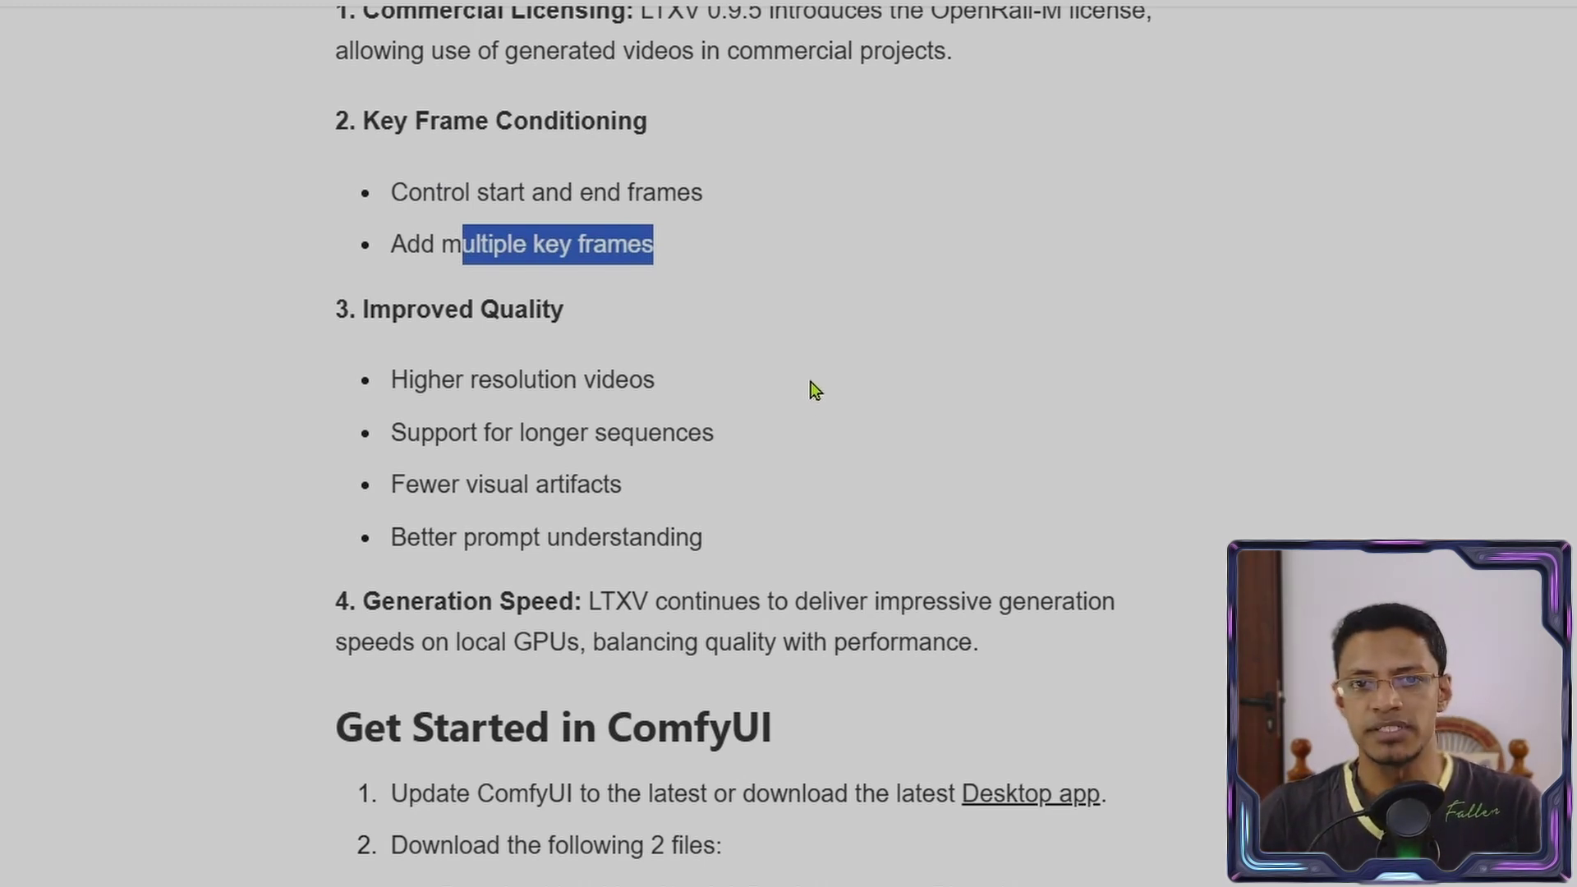
Review the improved quality points and the generation speed note in the LTX-Video 0.9.5 highlights
{"action": "scroll", "coordinate": [809, 386], "scroll_direction": "down", "scroll_amount": 2}
{"action": "left_click_drag", "start_coordinate": [567, 156], "coordinate": [347, 155]}
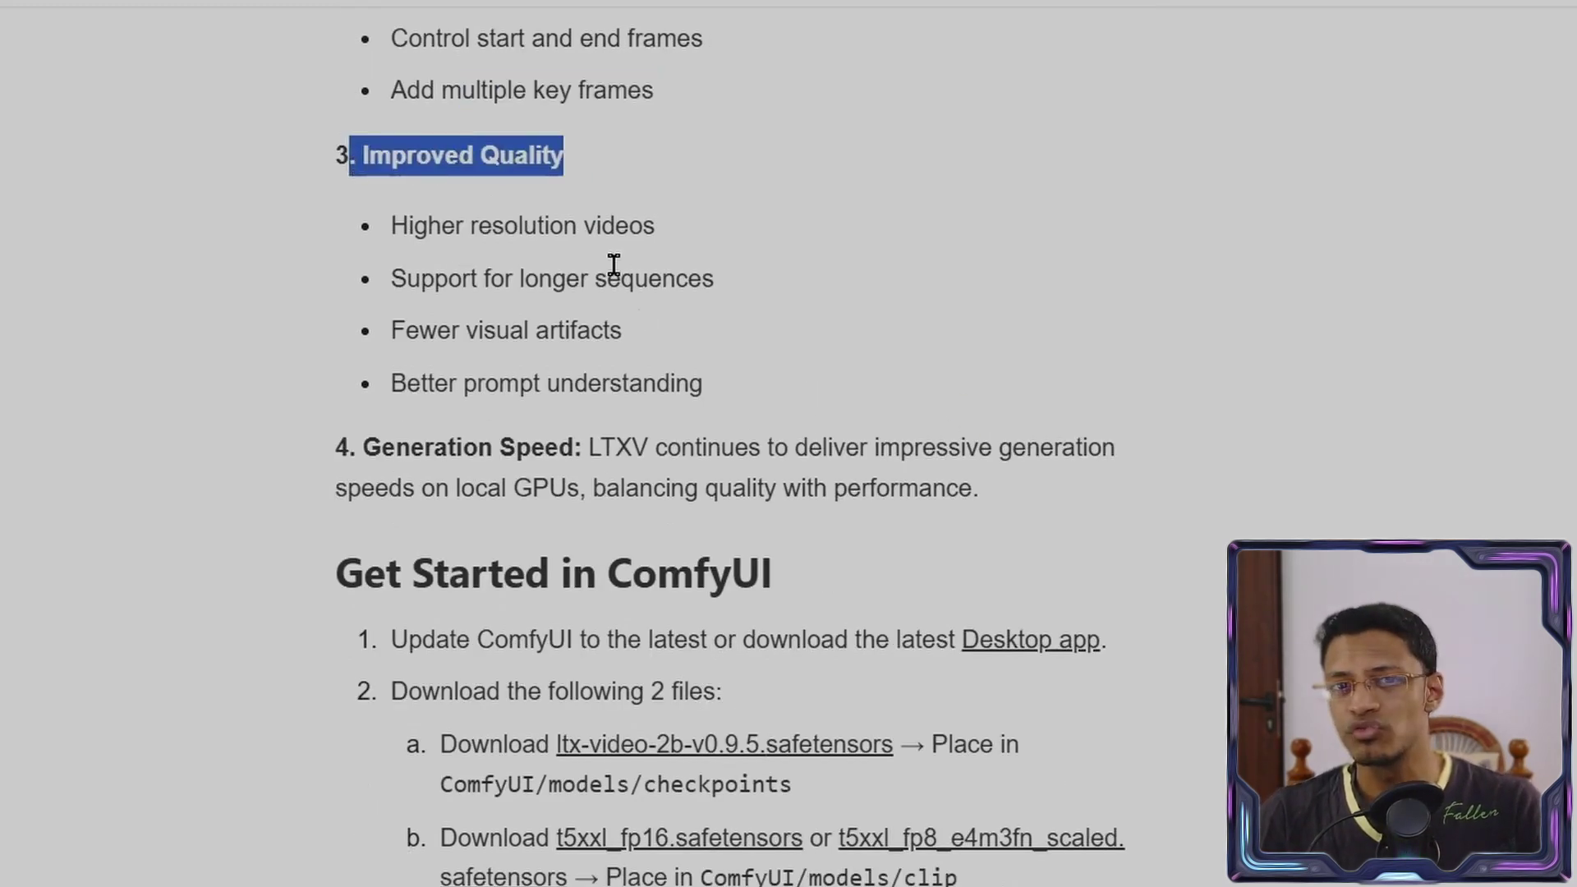
{"action": "left_click_drag", "start_coordinate": [655, 227], "coordinate": [389, 37]}
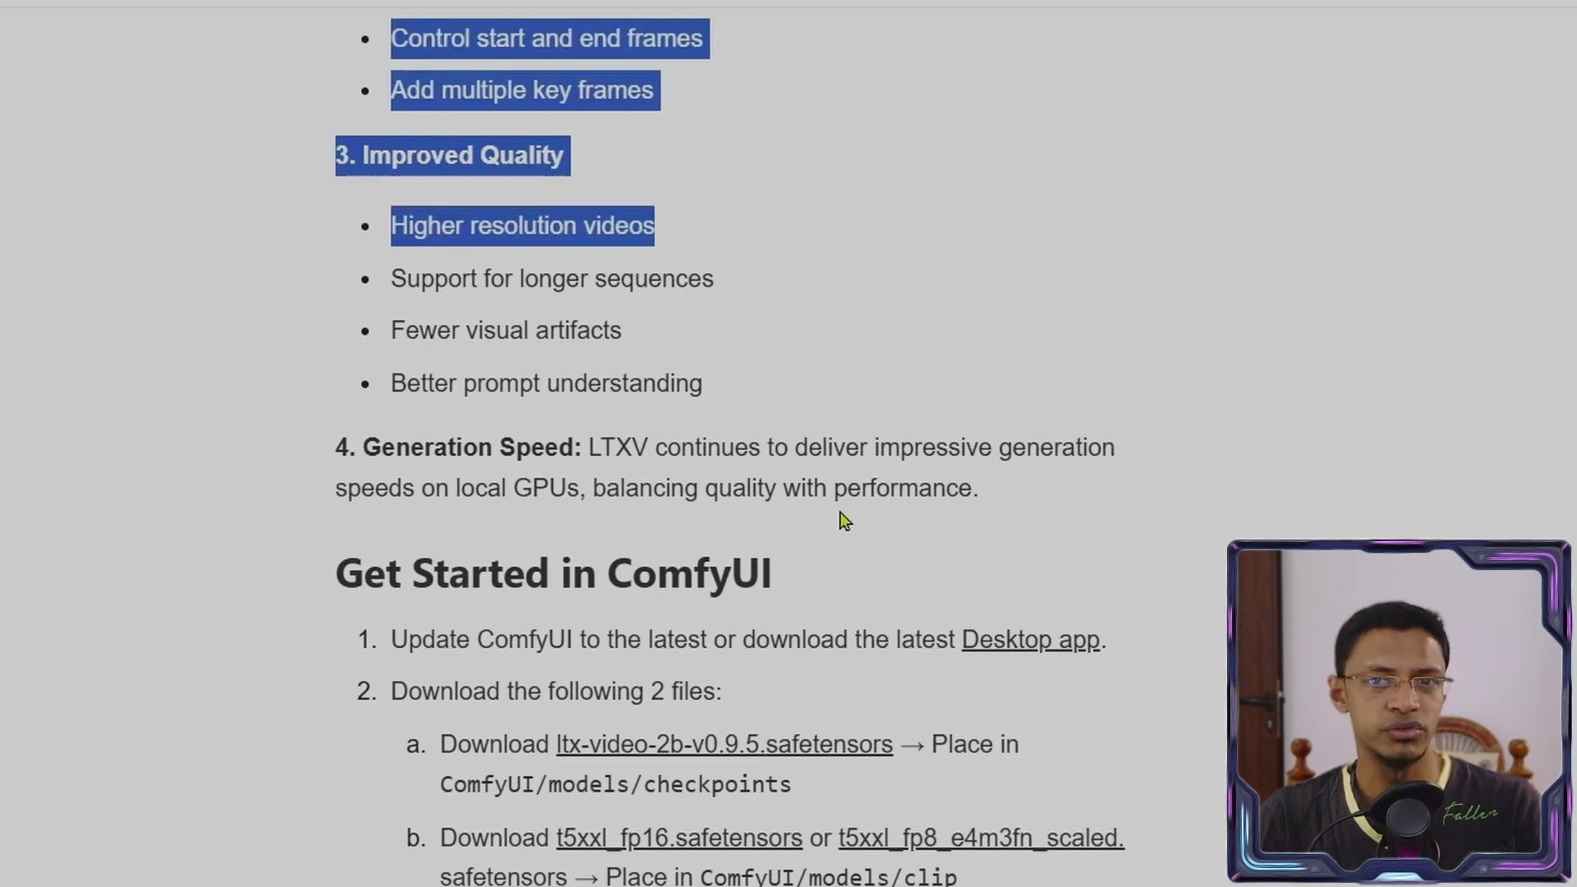
{"action": "left_click", "coordinate": [772, 388]}
{"action": "left_click_drag", "start_coordinate": [752, 298], "coordinate": [448, 277]}
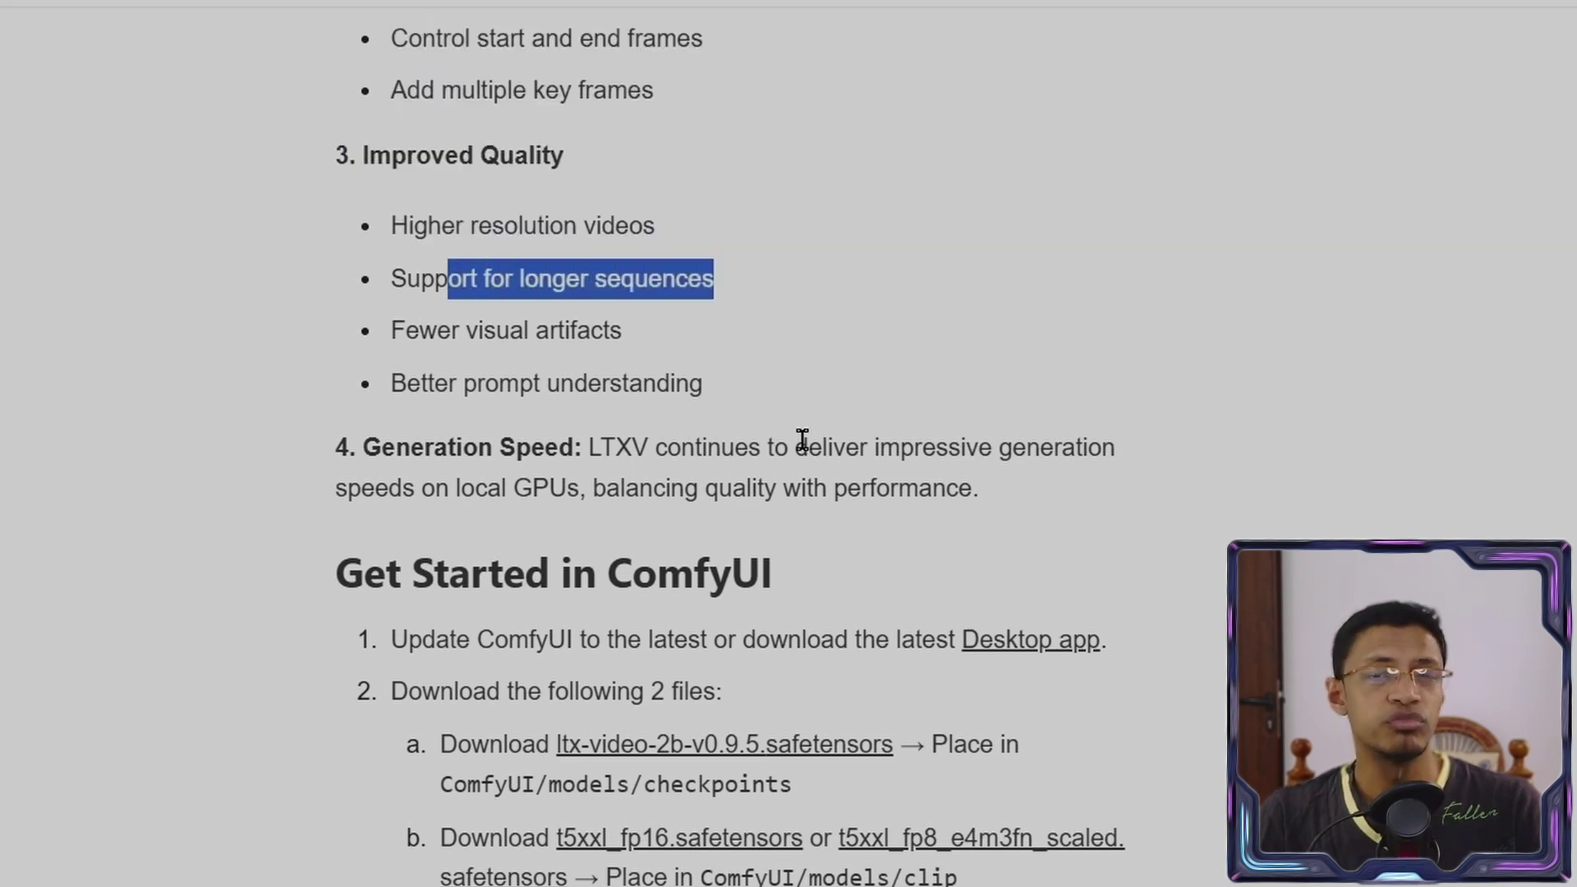
{"action": "triple_click", "coordinate": [659, 339]}
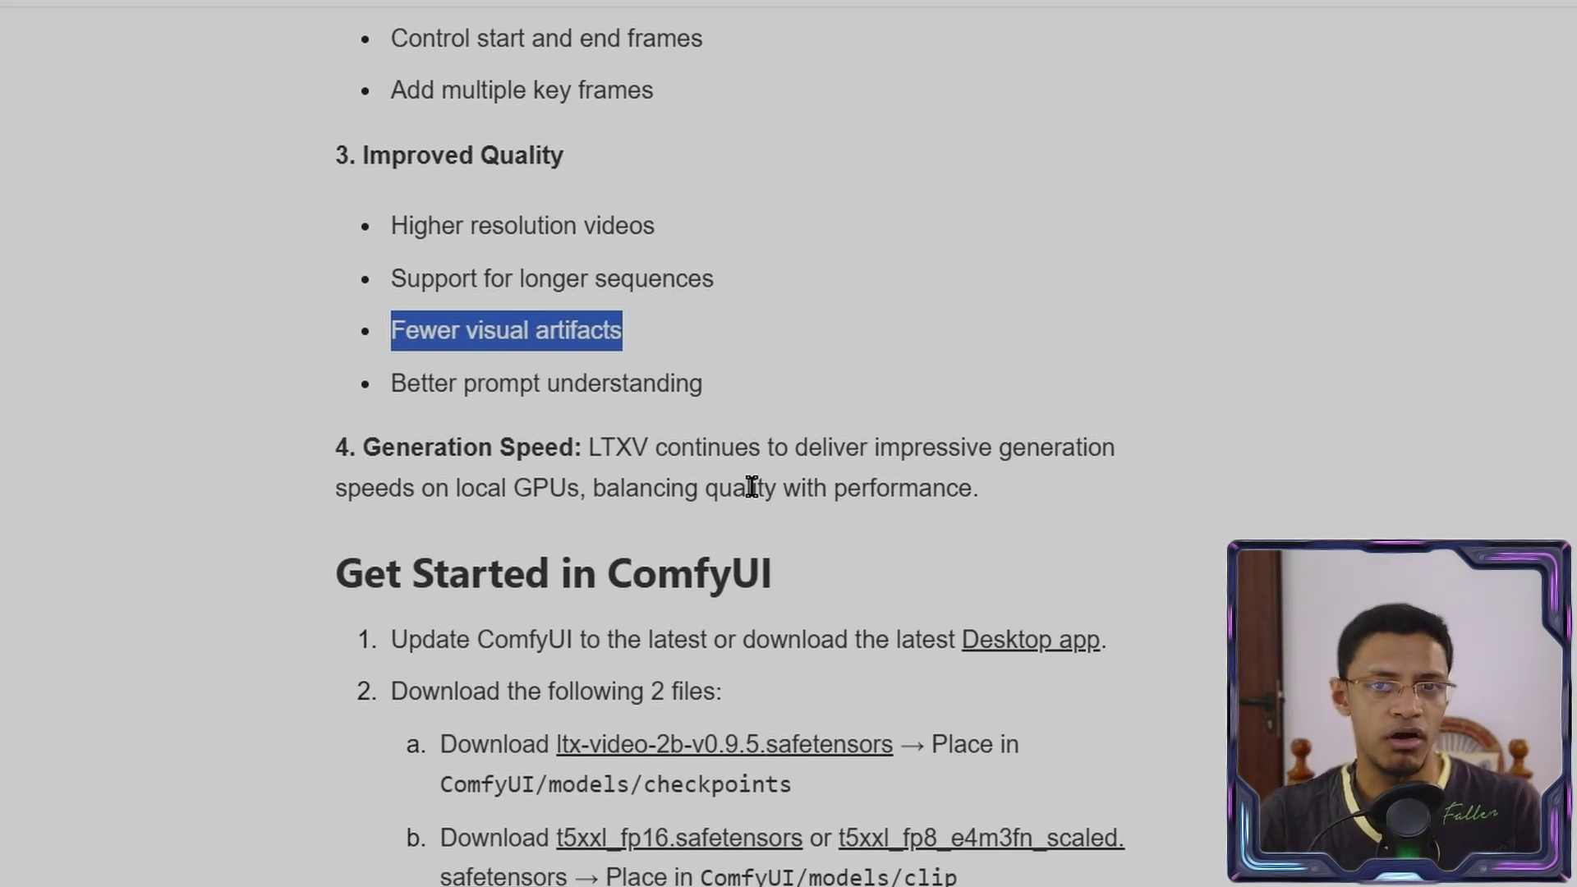
{"action": "left_click_drag", "start_coordinate": [714, 394], "coordinate": [406, 380]}
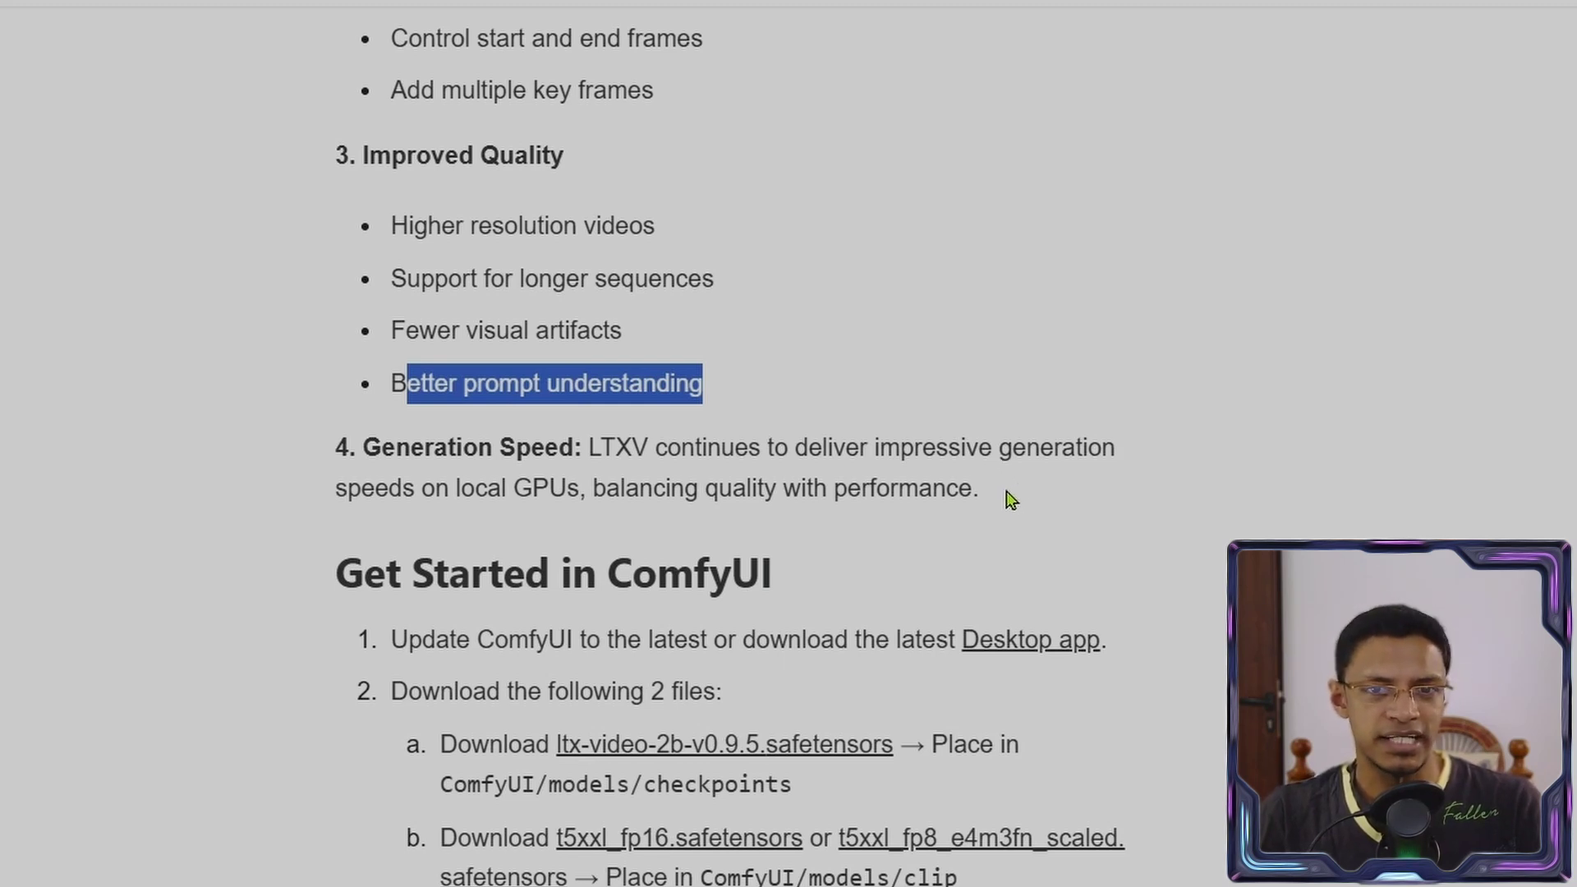
{"action": "left_click_drag", "start_coordinate": [364, 447], "coordinate": [583, 448]}
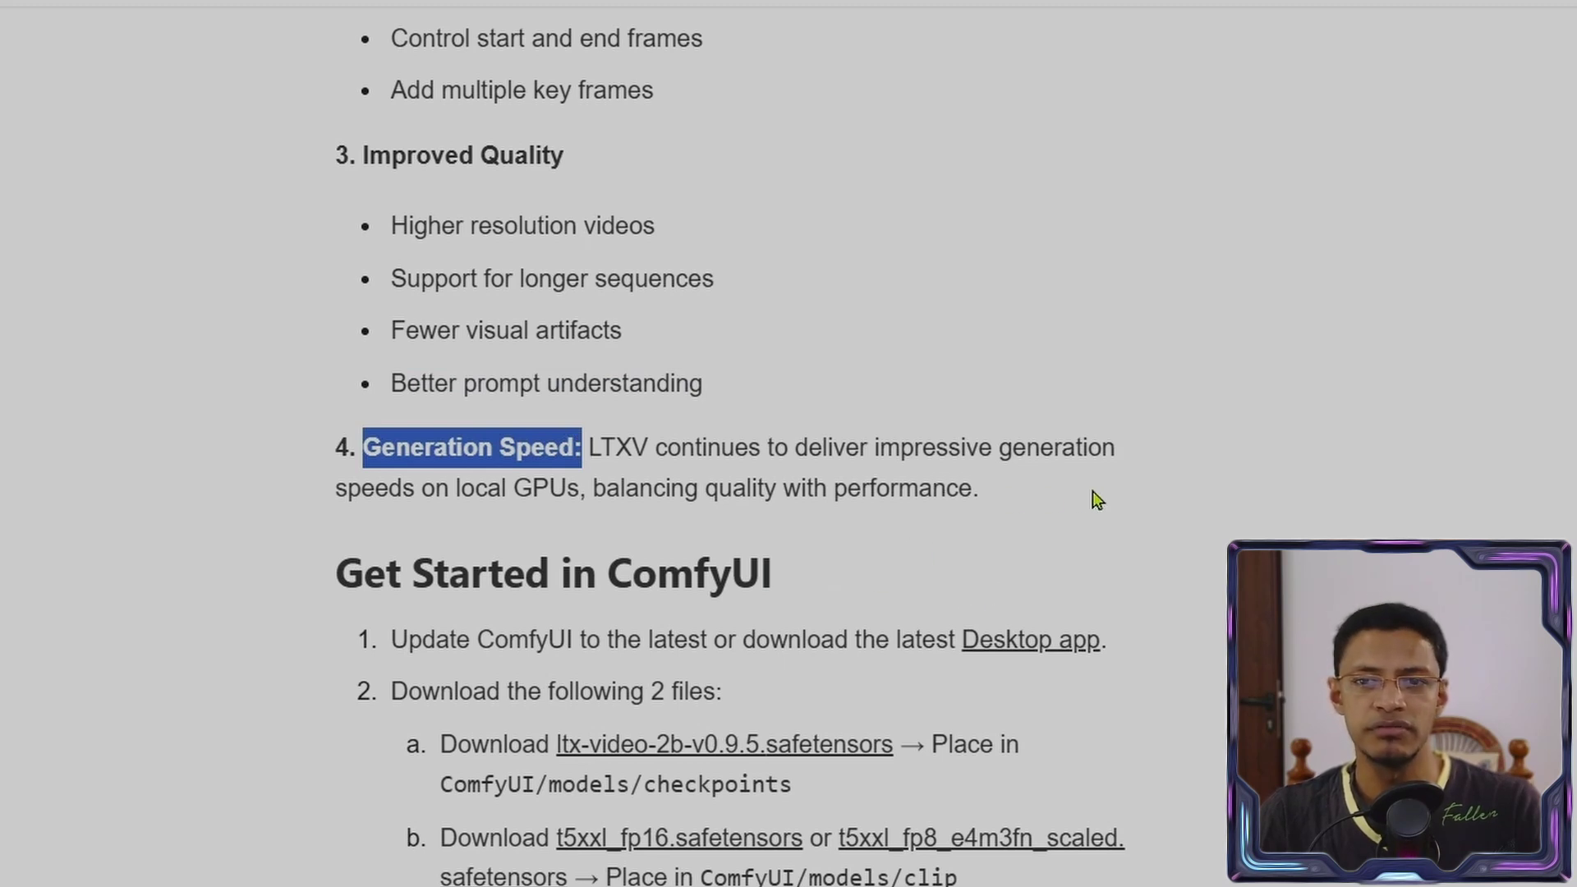
{"action": "left_click_drag", "start_coordinate": [1048, 488], "coordinate": [776, 488]}
{"action": "left_click", "coordinate": [1048, 523]}
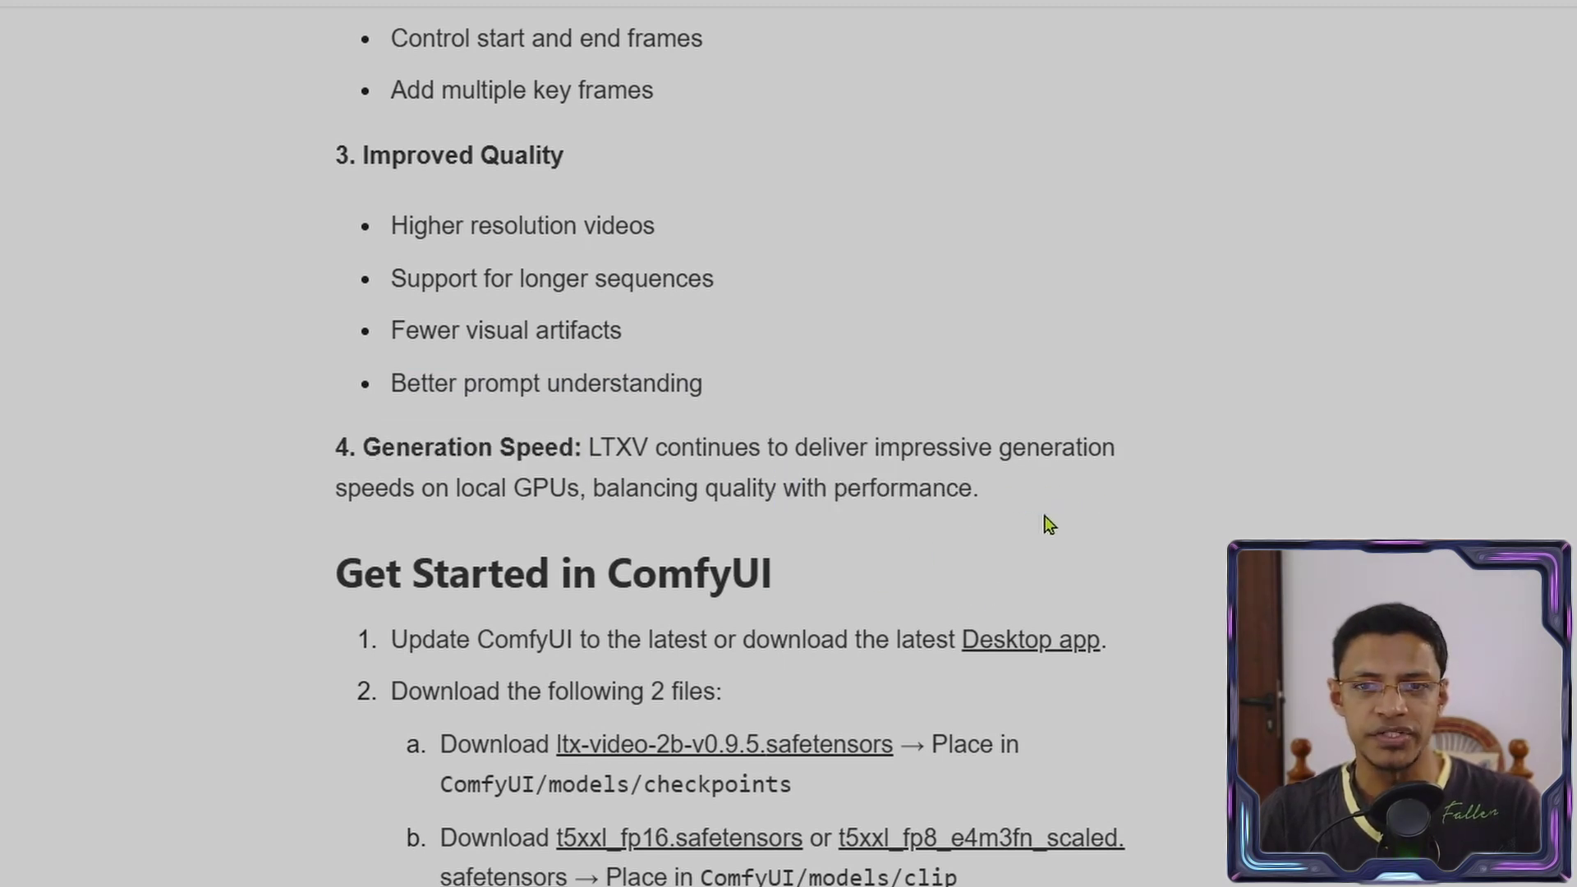
Read the Get Started in ComfyUI instruction on updating ComfyUI or getting the latest Desktop app
{"action": "scroll", "coordinate": [1050, 523], "scroll_direction": "down", "scroll_amount": 3}
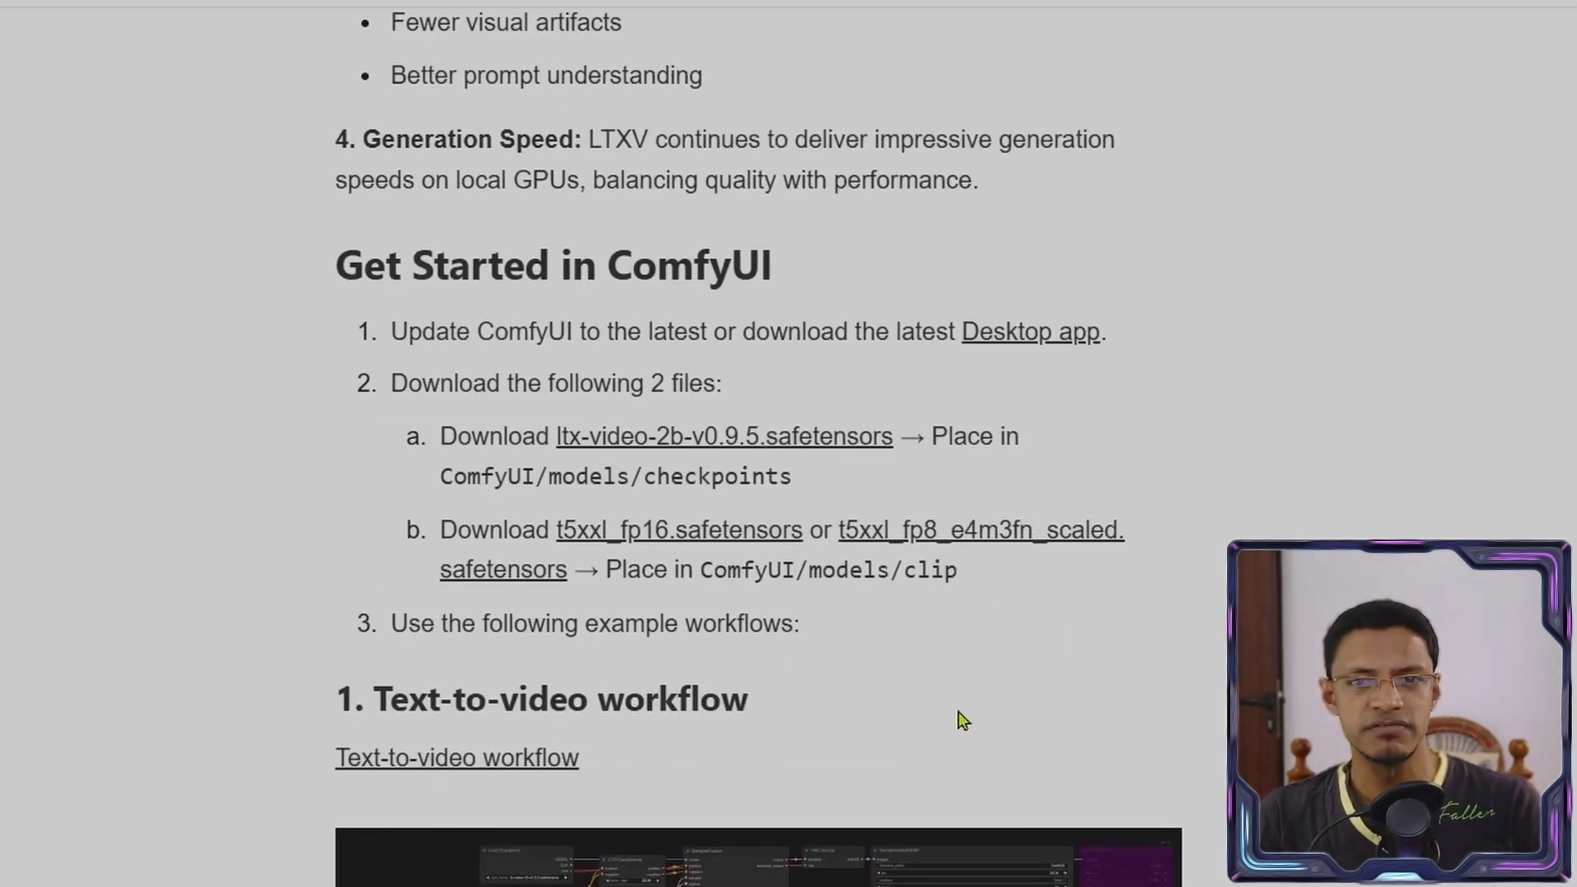
{"action": "left_click_drag", "start_coordinate": [585, 331], "coordinate": [391, 331]}
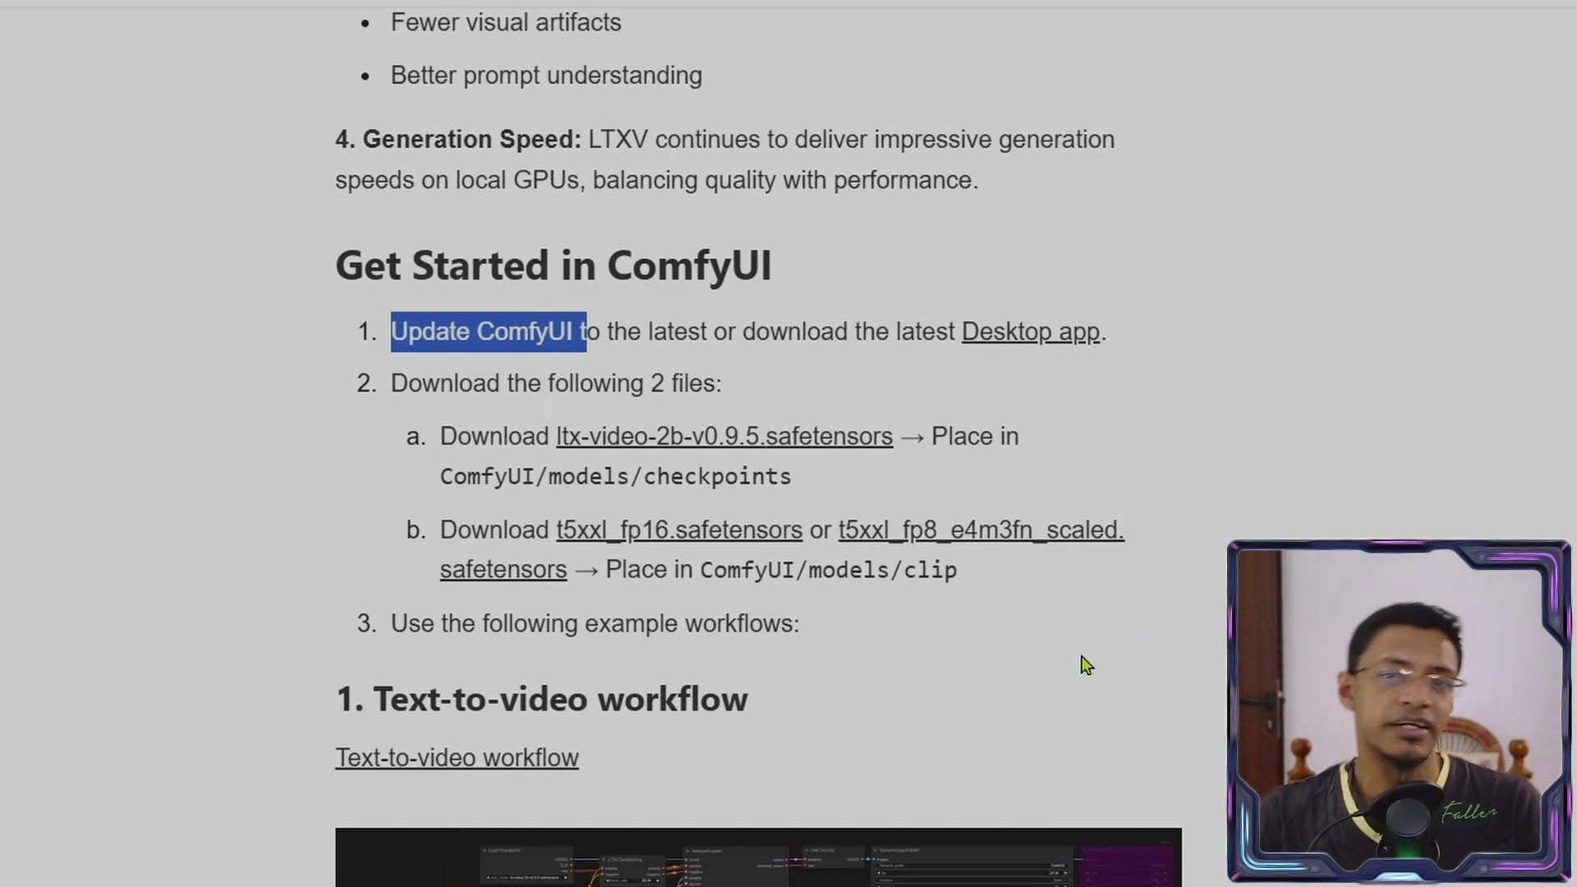
{"action": "left_click", "coordinate": [982, 391]}
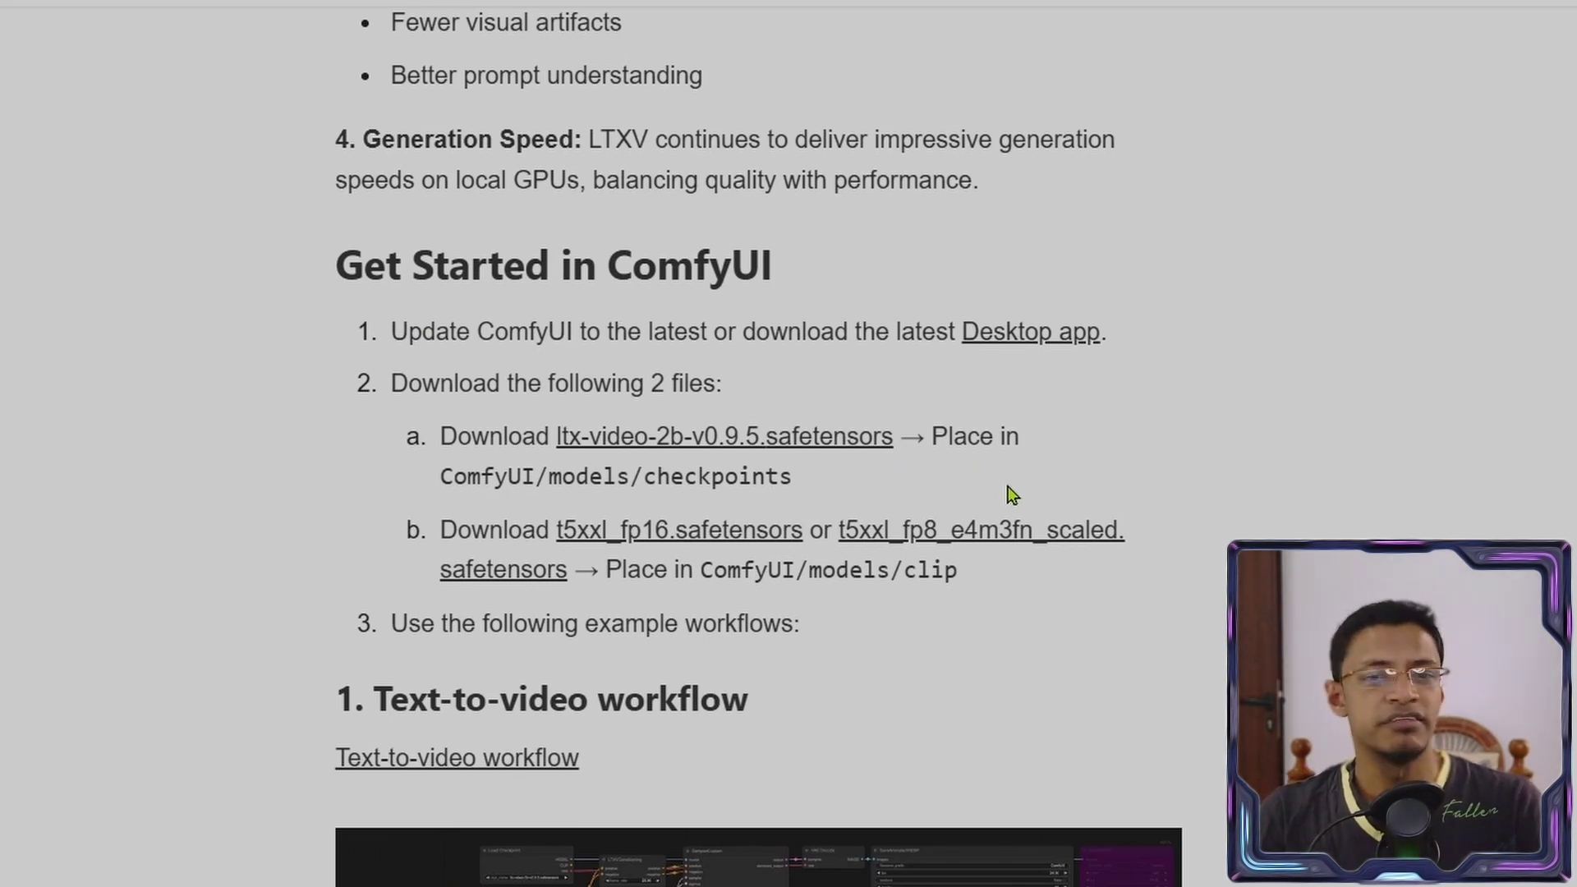
{"action": "scroll", "coordinate": [1012, 493], "scroll_direction": "down", "scroll_amount": 8}
{"action": "scroll", "coordinate": [1106, 412], "scroll_direction": "up", "scroll_amount": 6}
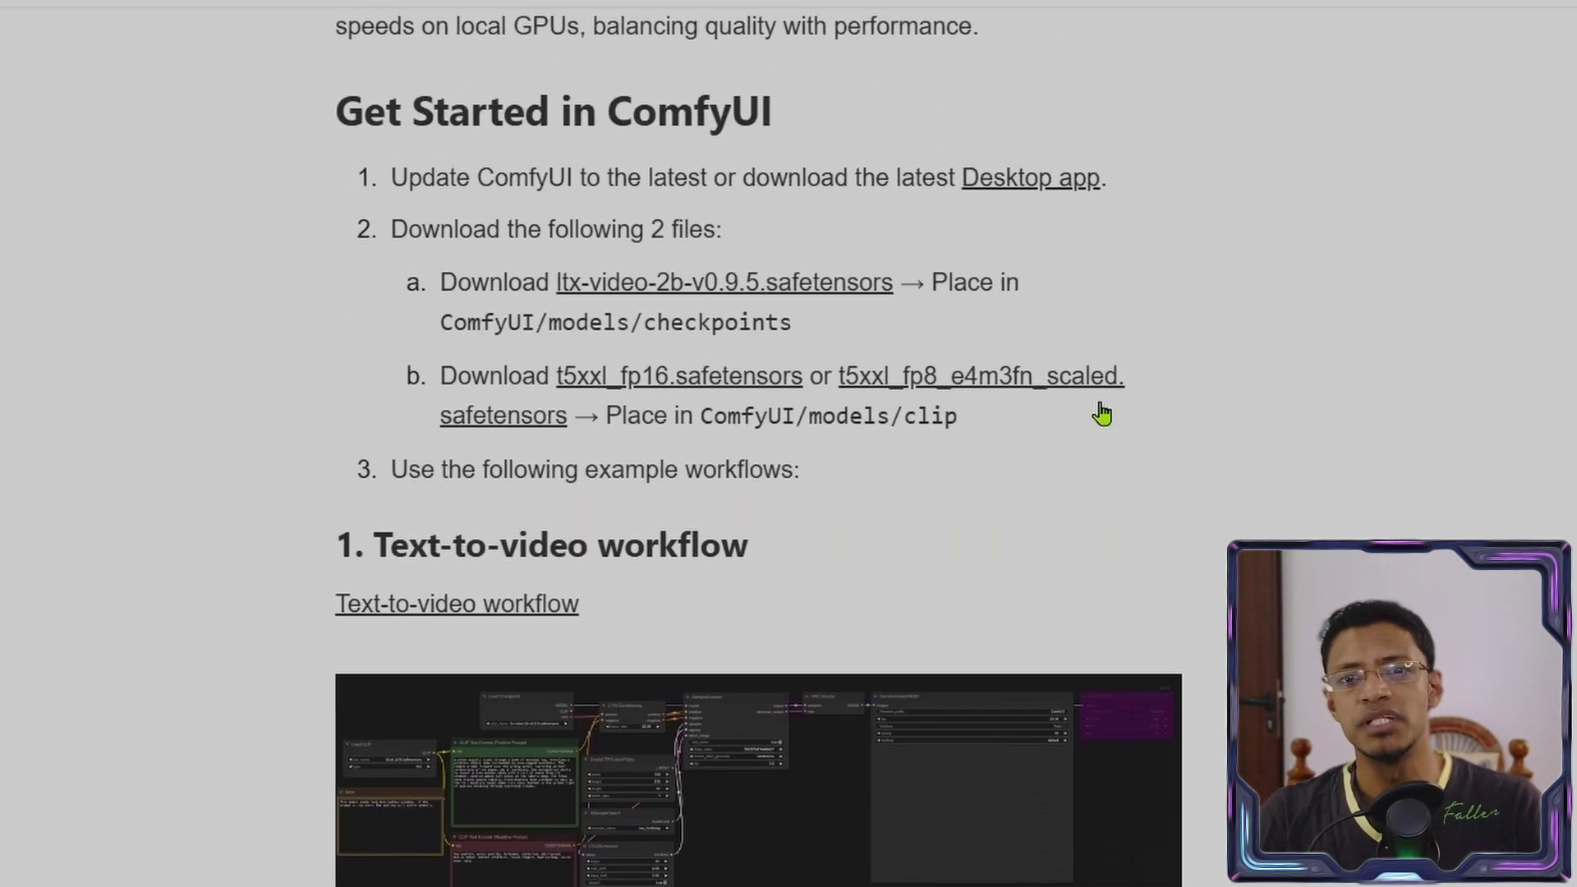
{"action": "scroll", "coordinate": [1102, 412], "scroll_direction": "up", "scroll_amount": 2}
{"action": "scroll", "coordinate": [1105, 412], "scroll_direction": "down", "scroll_amount": 2}
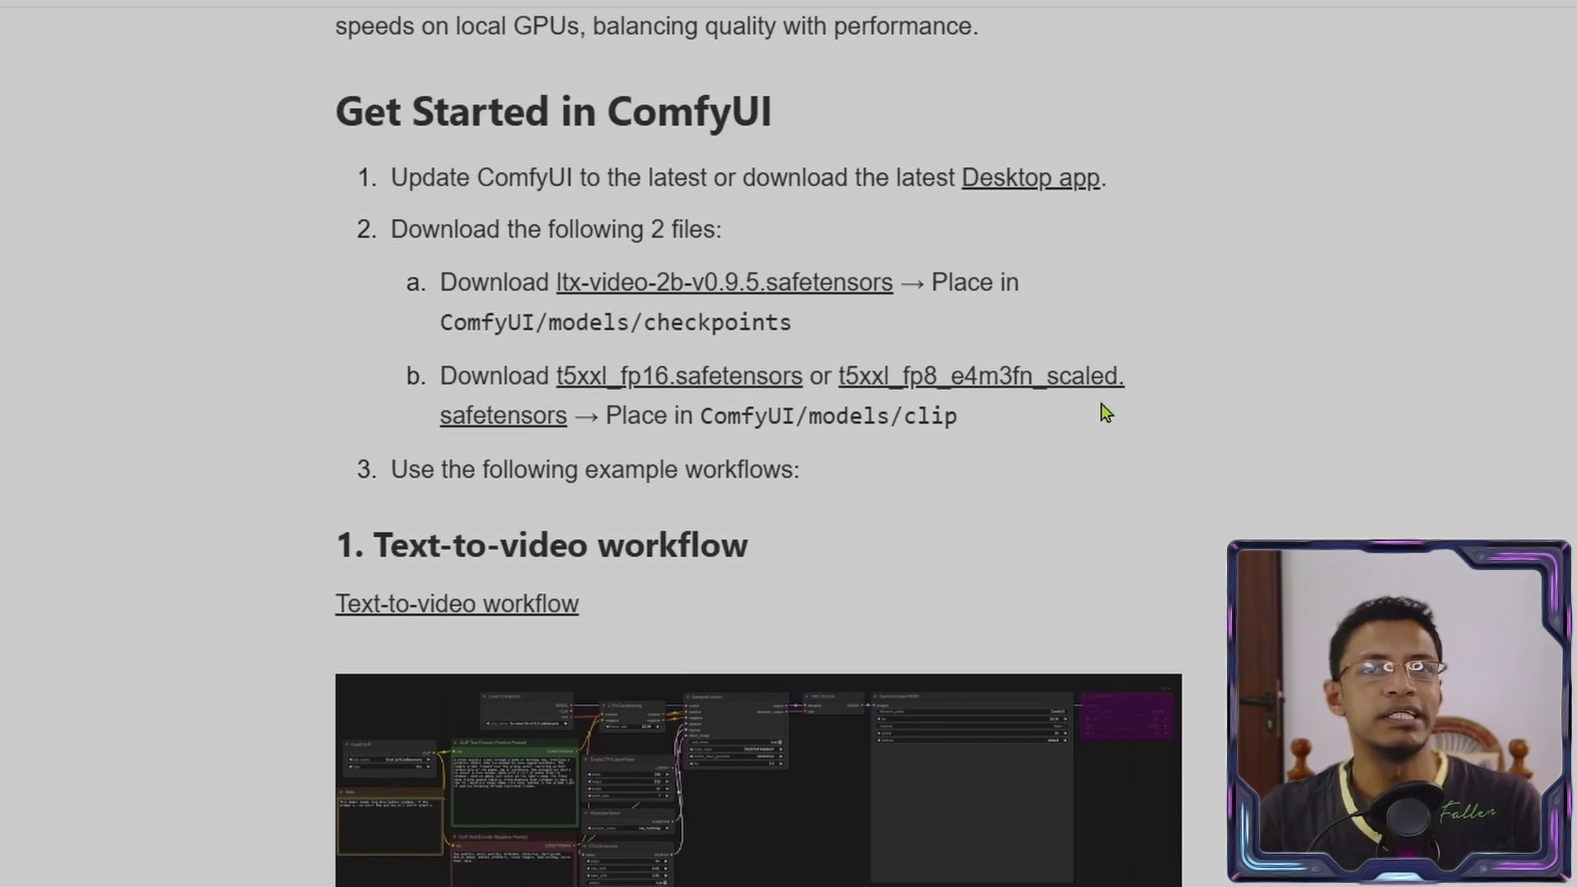
{"action": "left_click_drag", "start_coordinate": [726, 174], "coordinate": [391, 178]}
{"action": "left_click", "coordinate": [898, 230]}
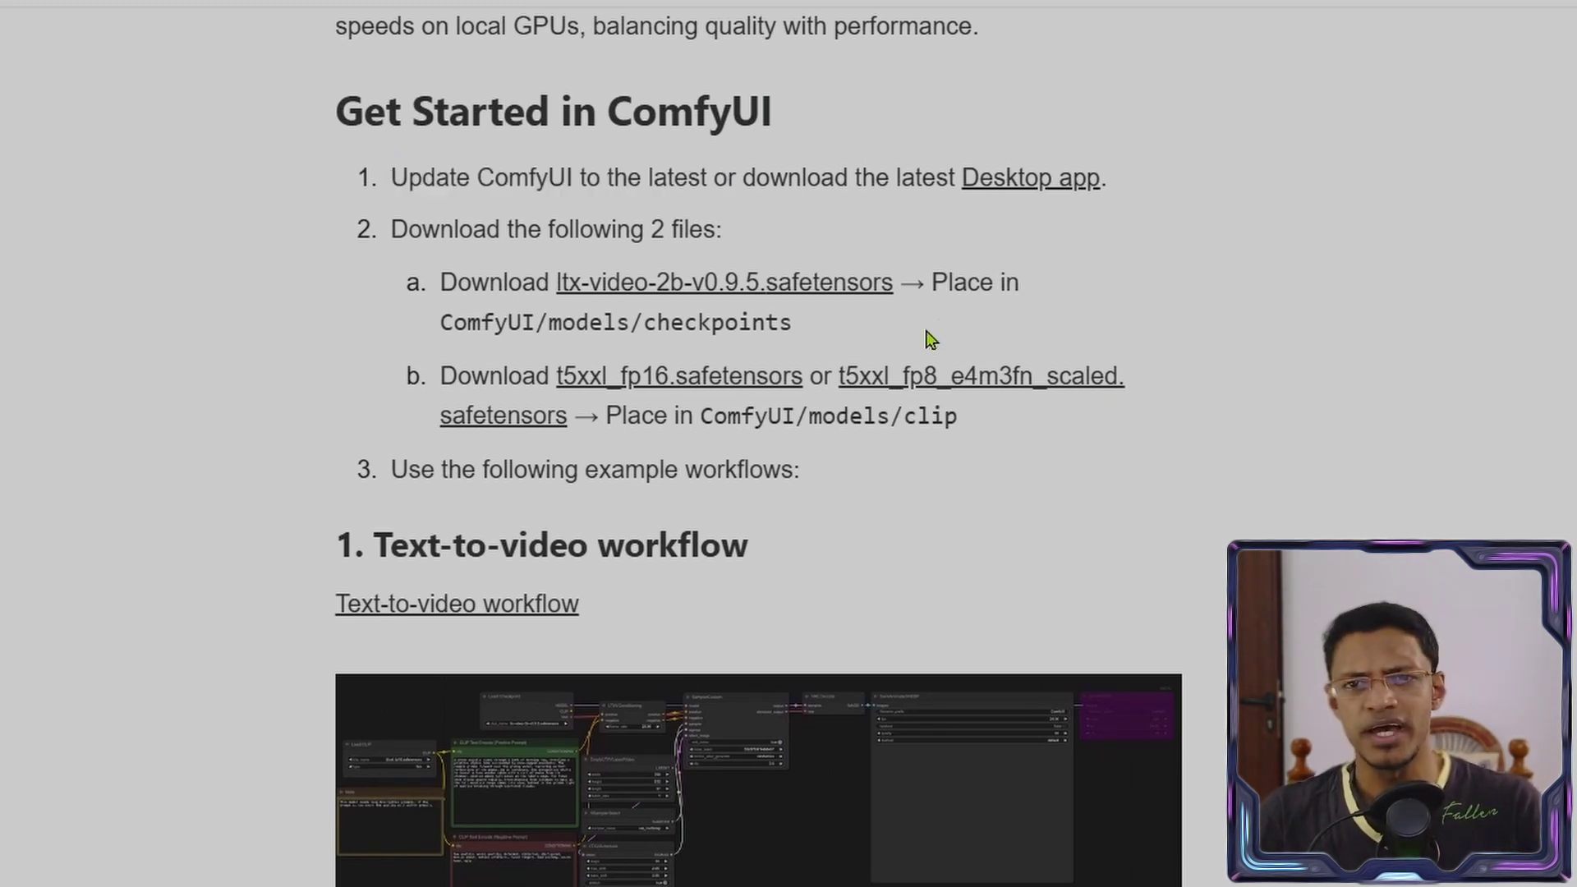
{"action": "left_click_drag", "start_coordinate": [1176, 225], "coordinate": [895, 215]}
{"action": "left_click", "coordinate": [891, 234]}
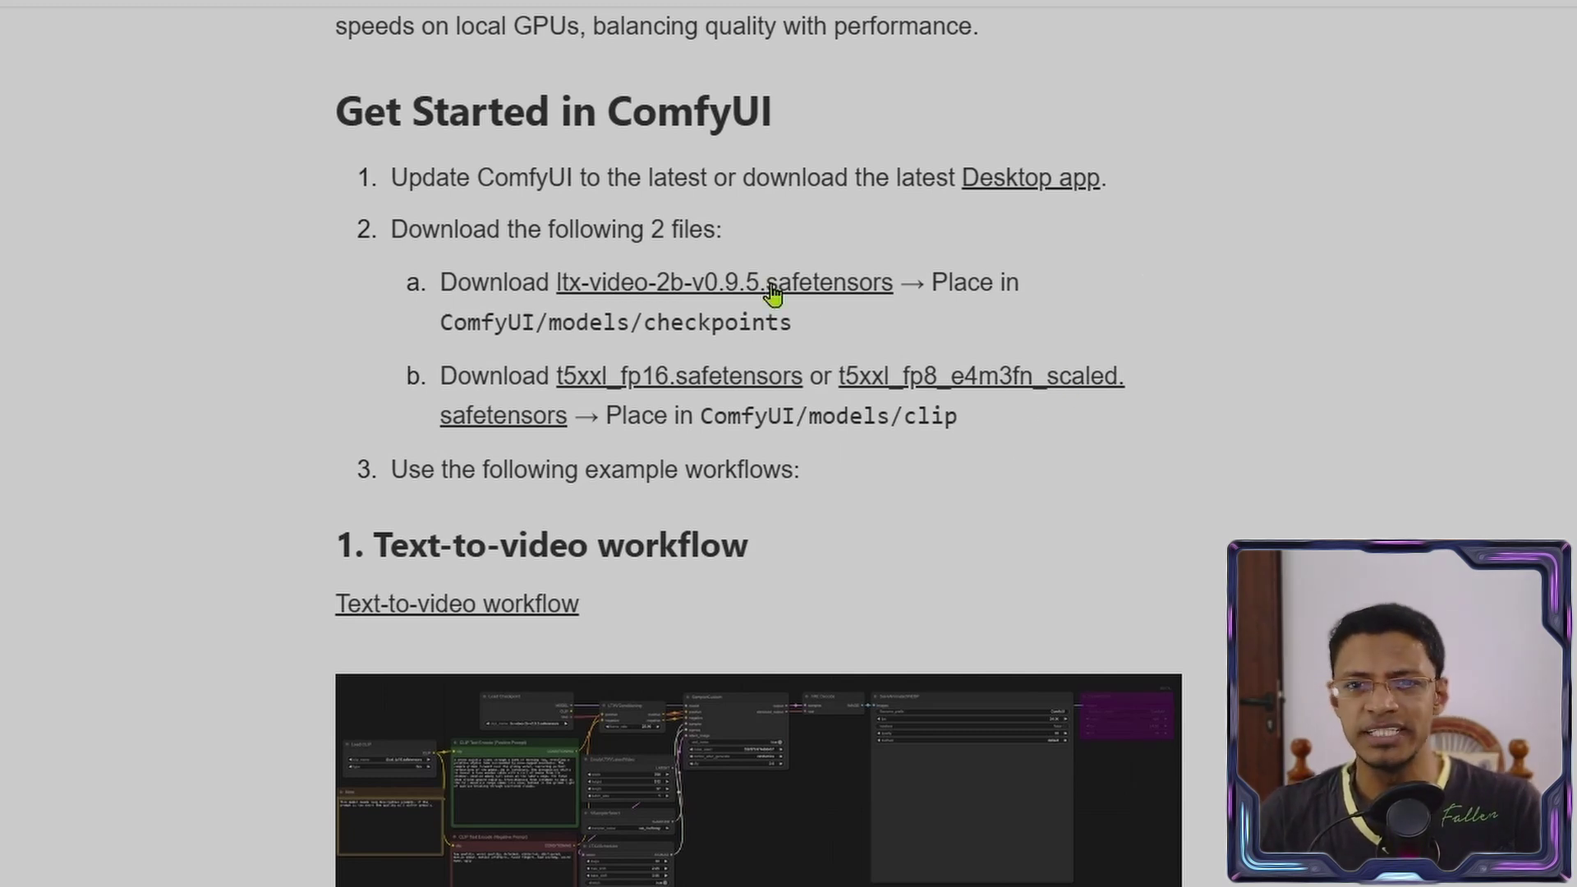
Check the required model checkpoint and t5xxl text encoder downloads and the ComfyUI folders they go in
{"action": "left_click_drag", "start_coordinate": [948, 289], "coordinate": [485, 282]}
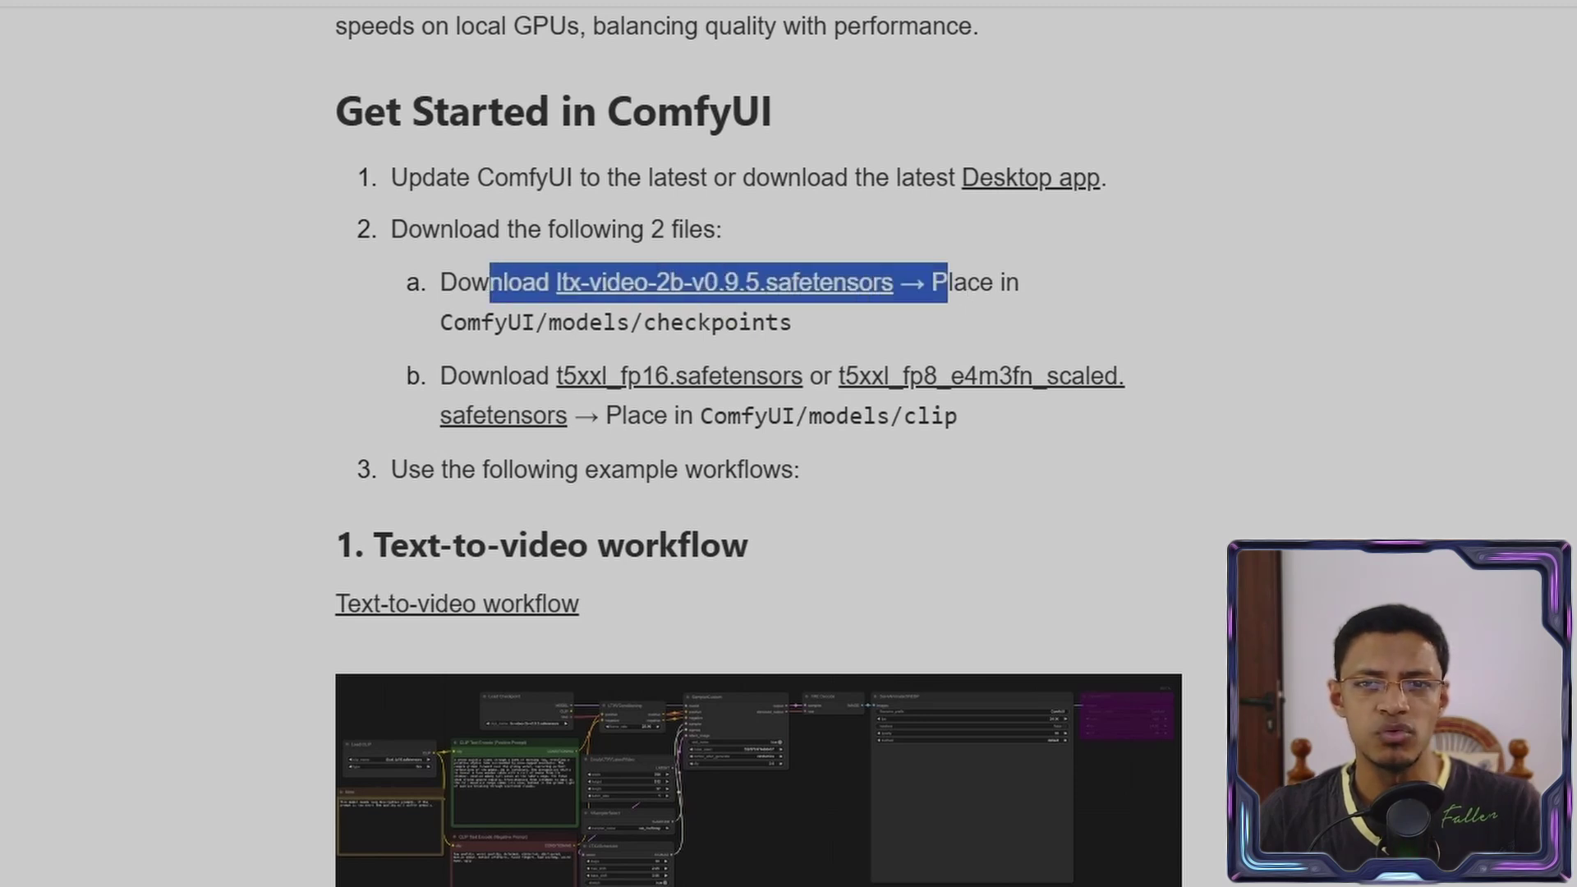
{"action": "left_click", "coordinate": [895, 329]}
{"action": "left_click_drag", "start_coordinate": [883, 337], "coordinate": [440, 322]}
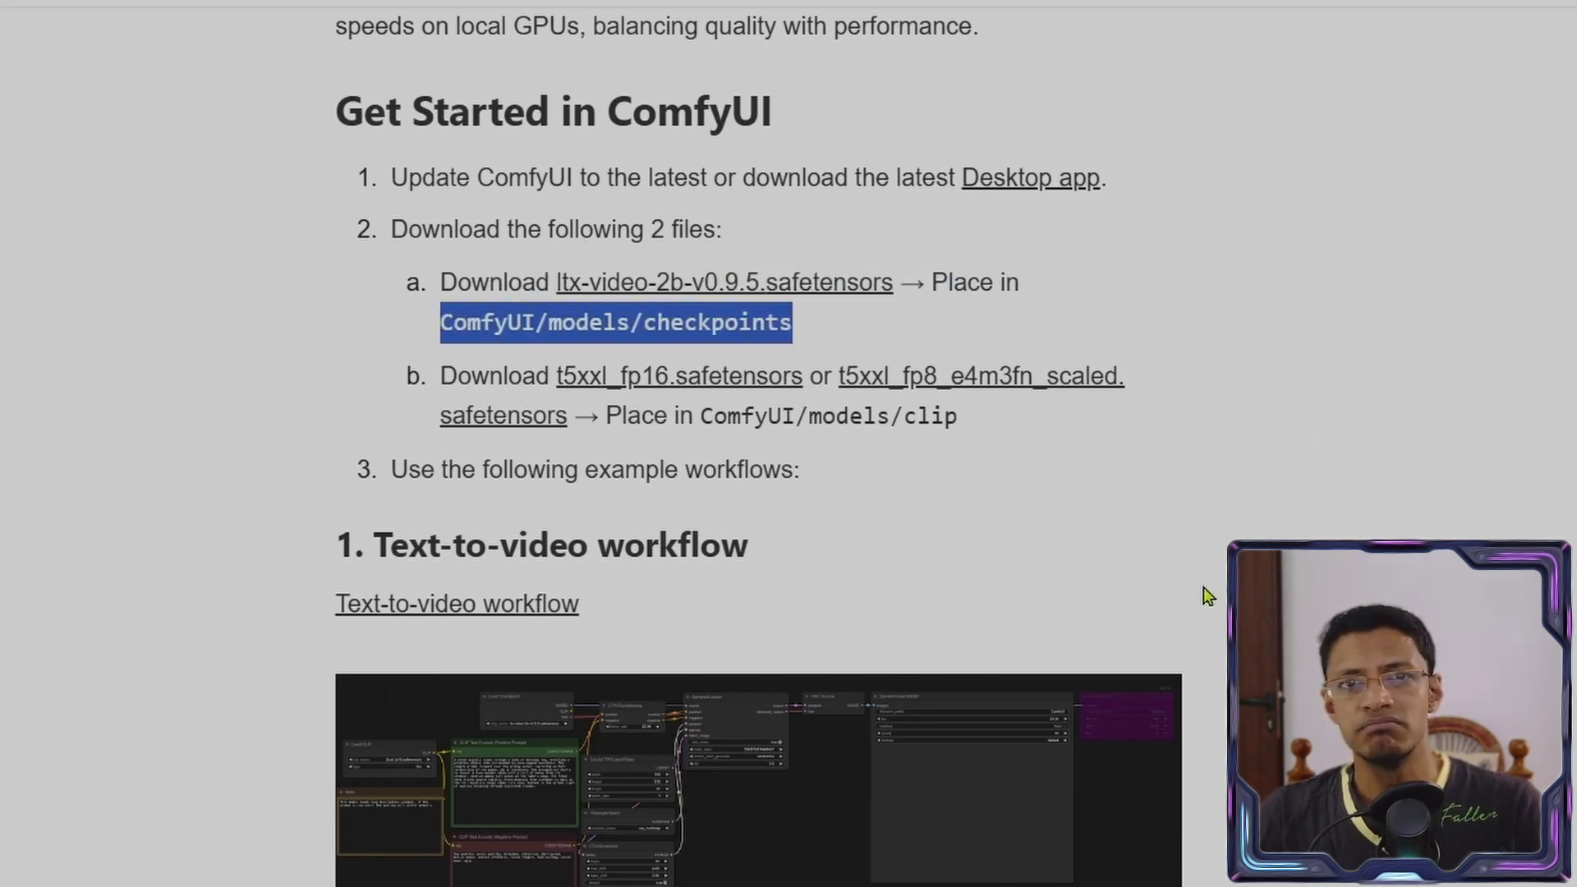
{"action": "left_click_drag", "start_coordinate": [490, 375], "coordinate": [822, 378]}
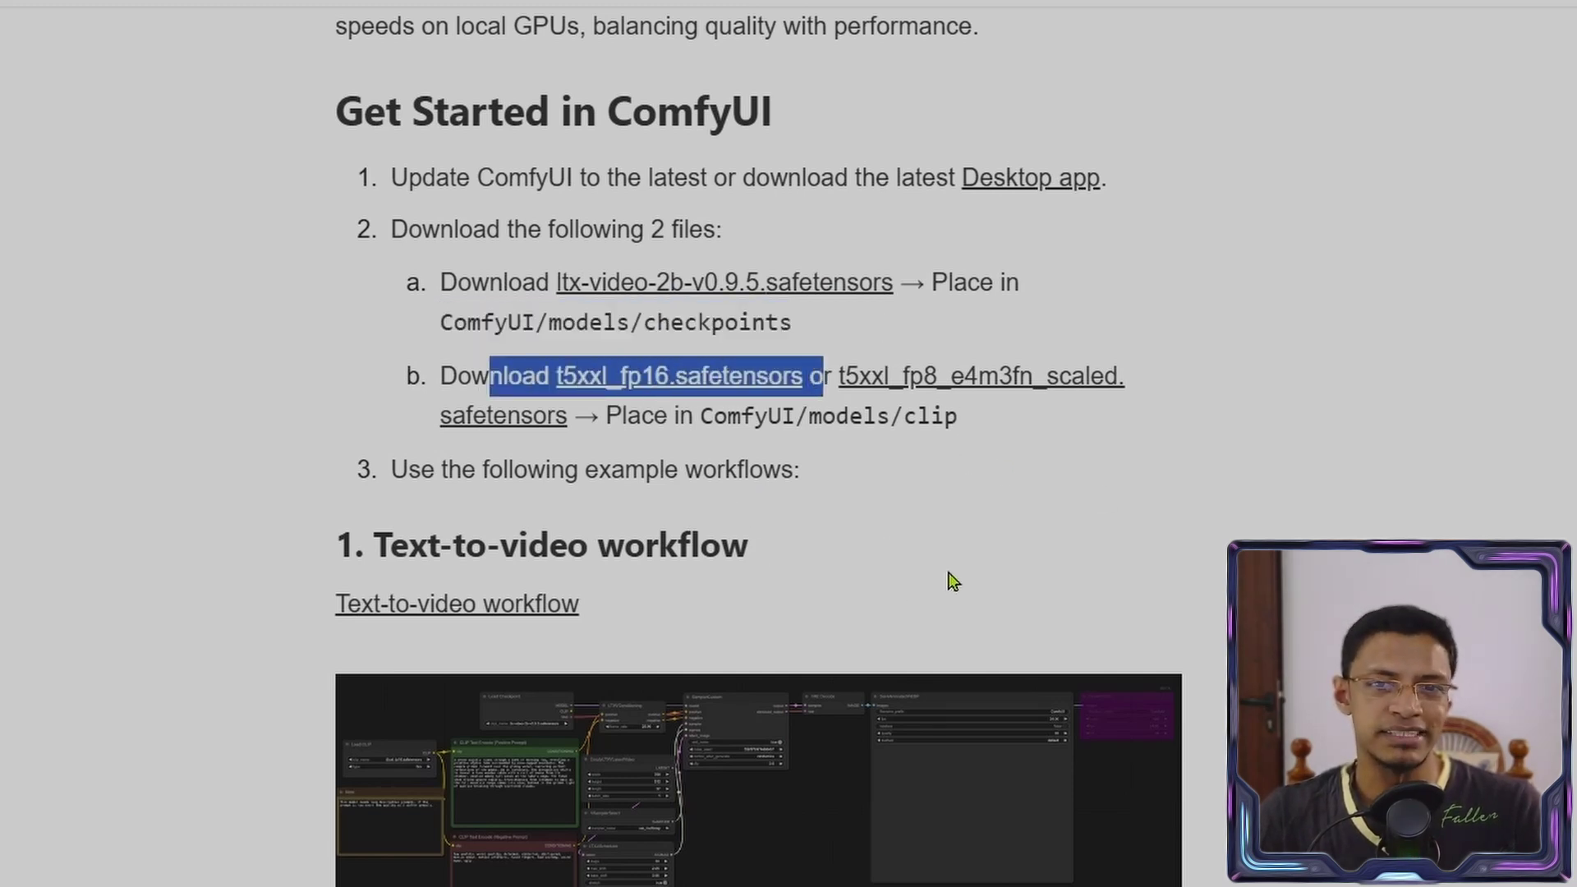
{"action": "left_click", "coordinate": [881, 492]}
{"action": "left_click_drag", "start_coordinate": [1179, 387], "coordinate": [772, 373]}
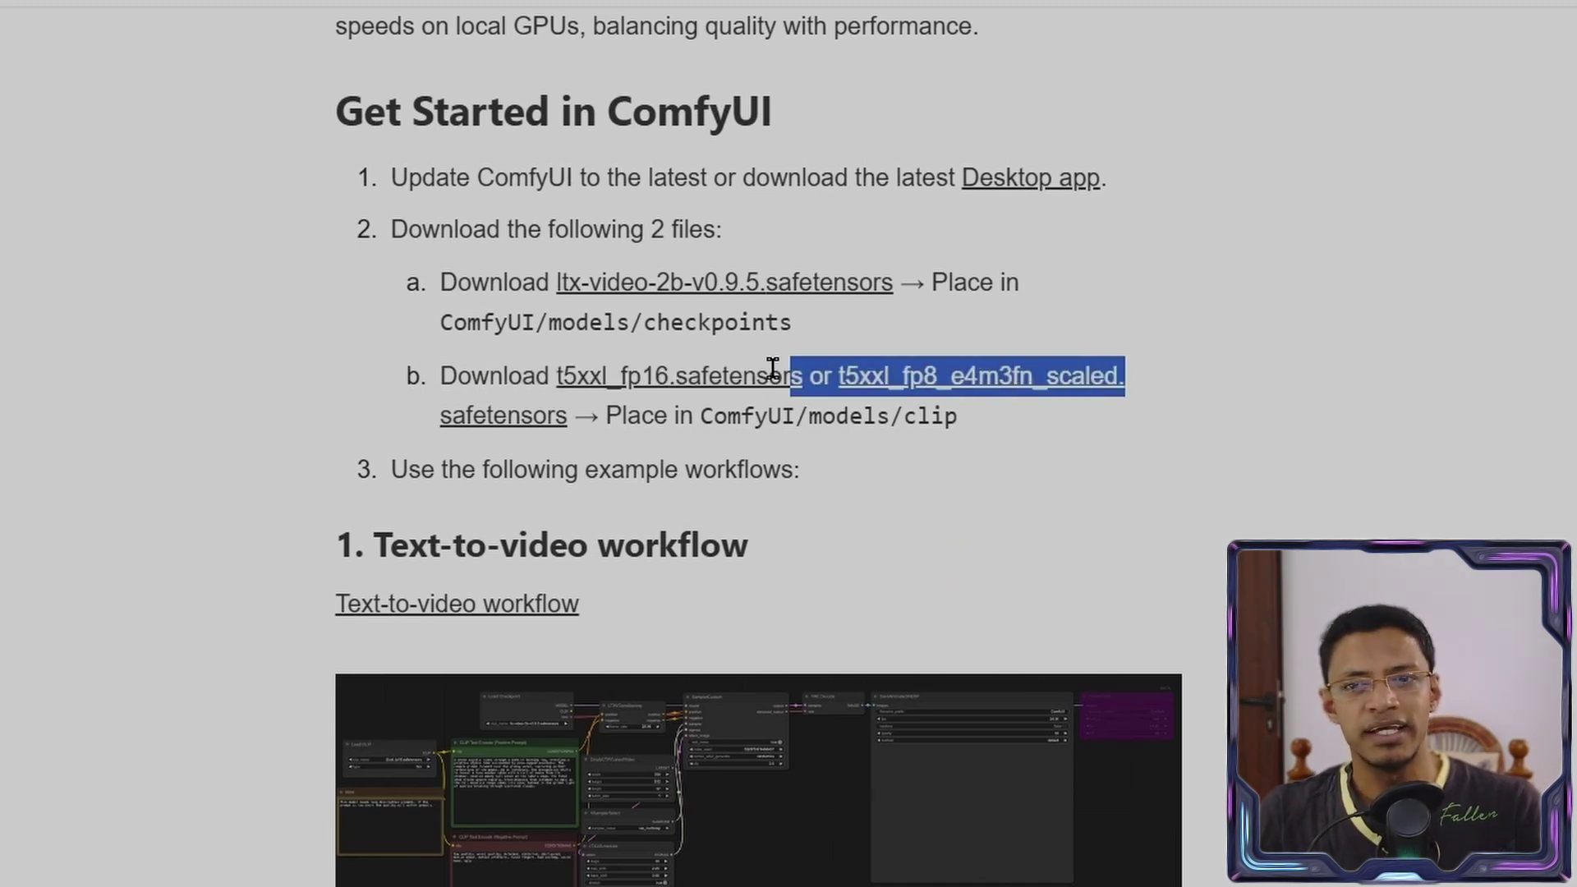
{"action": "left_click", "coordinate": [1033, 547]}
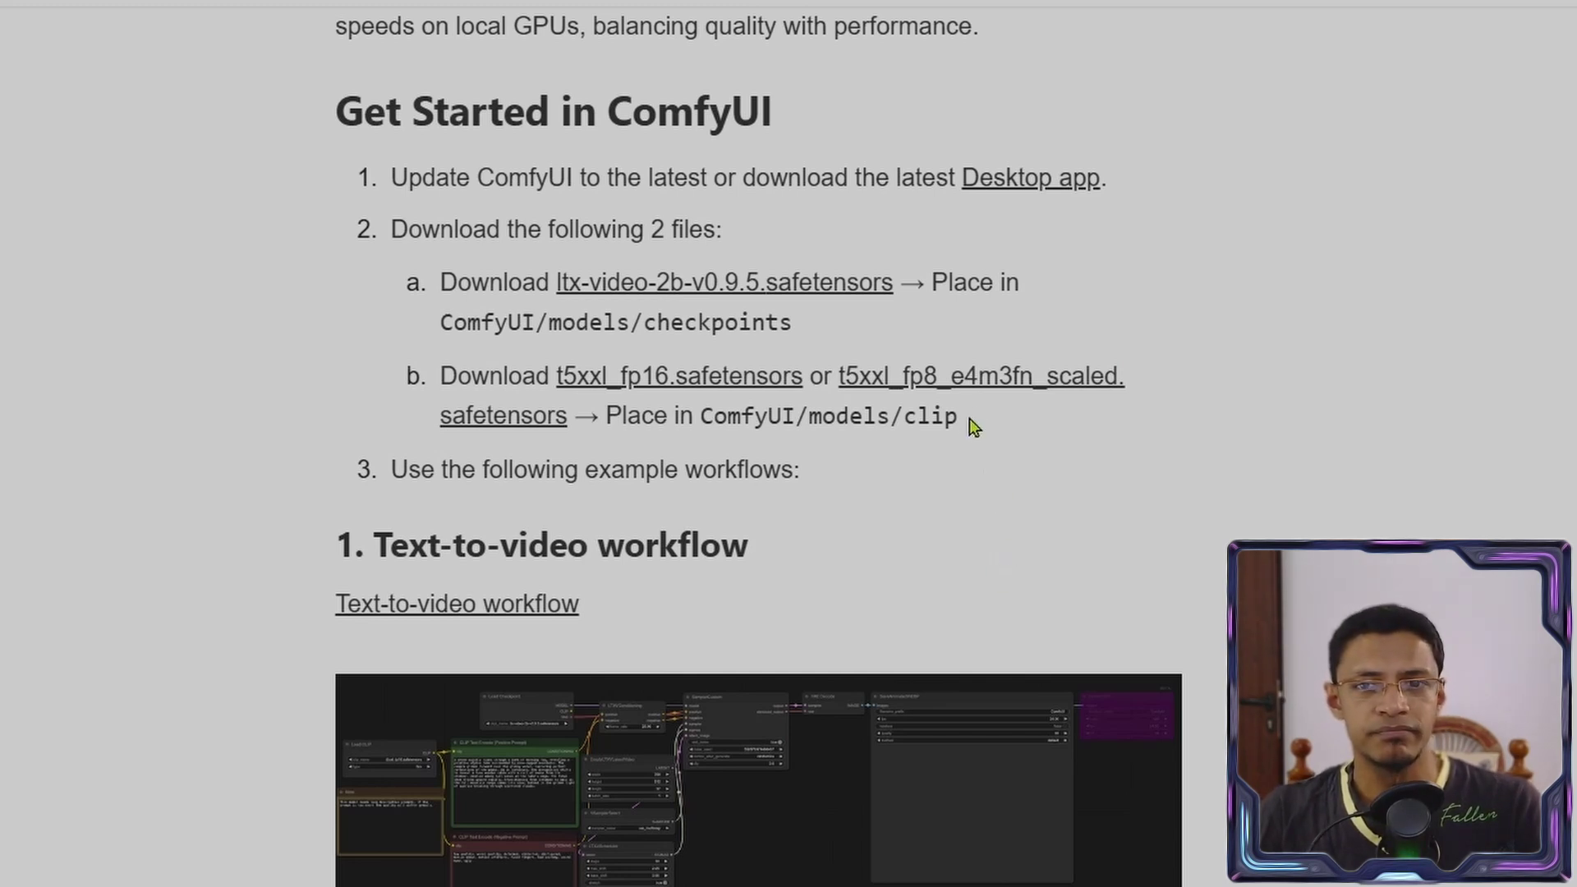
{"action": "left_click_drag", "start_coordinate": [960, 420], "coordinate": [712, 419]}
{"action": "left_click", "coordinate": [994, 485]}
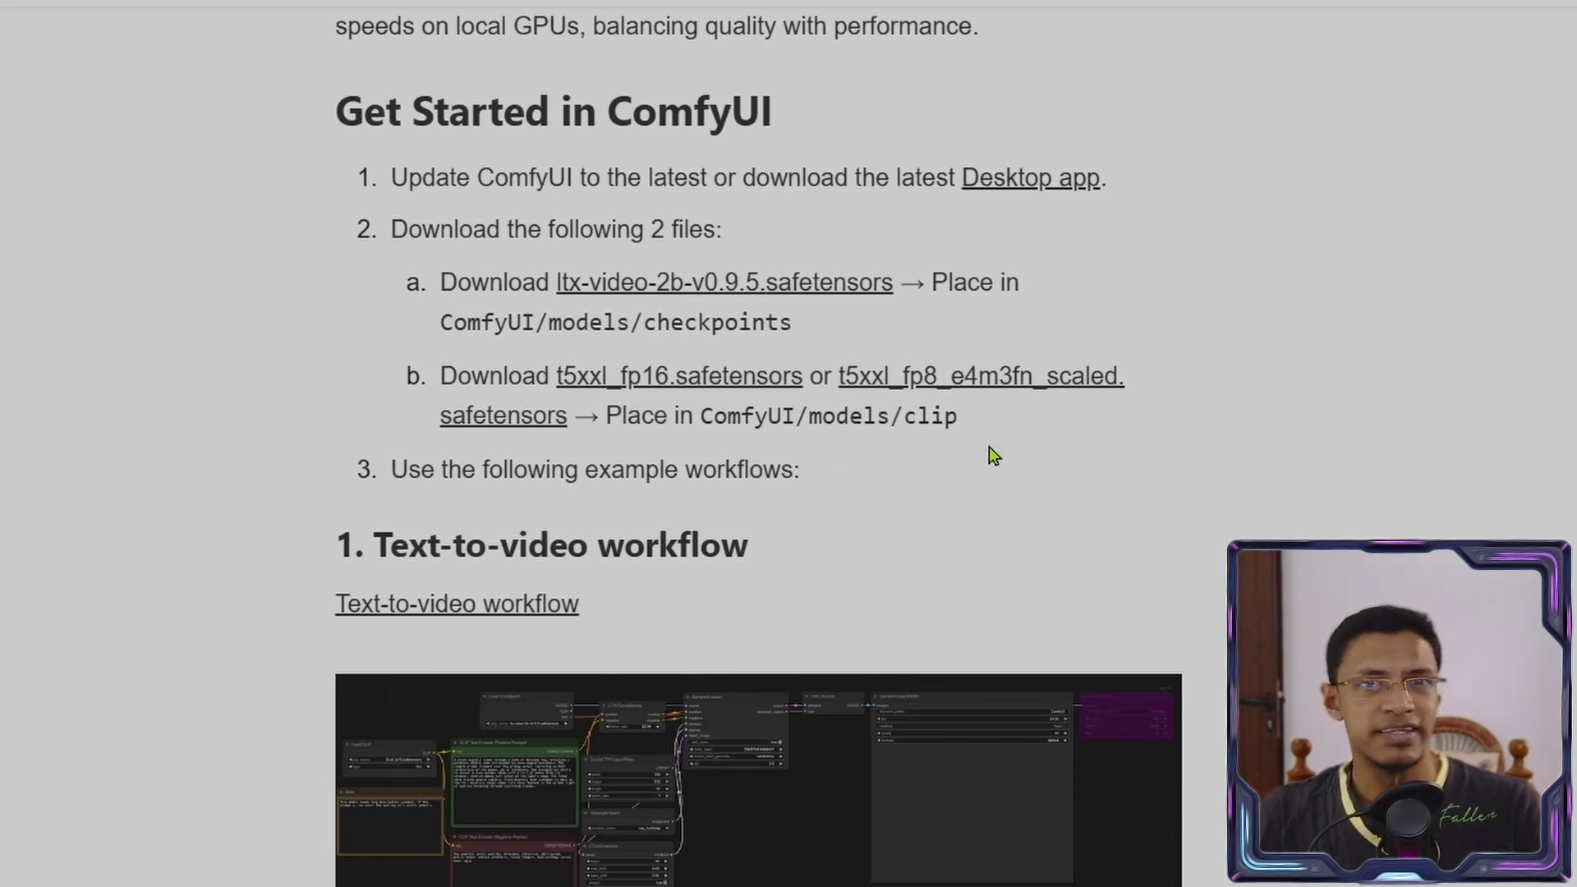
Look through the example workflows, from the text-to-video workflow to the simple image-to-video workflow
{"action": "scroll", "coordinate": [986, 451], "scroll_direction": "down", "scroll_amount": 3}
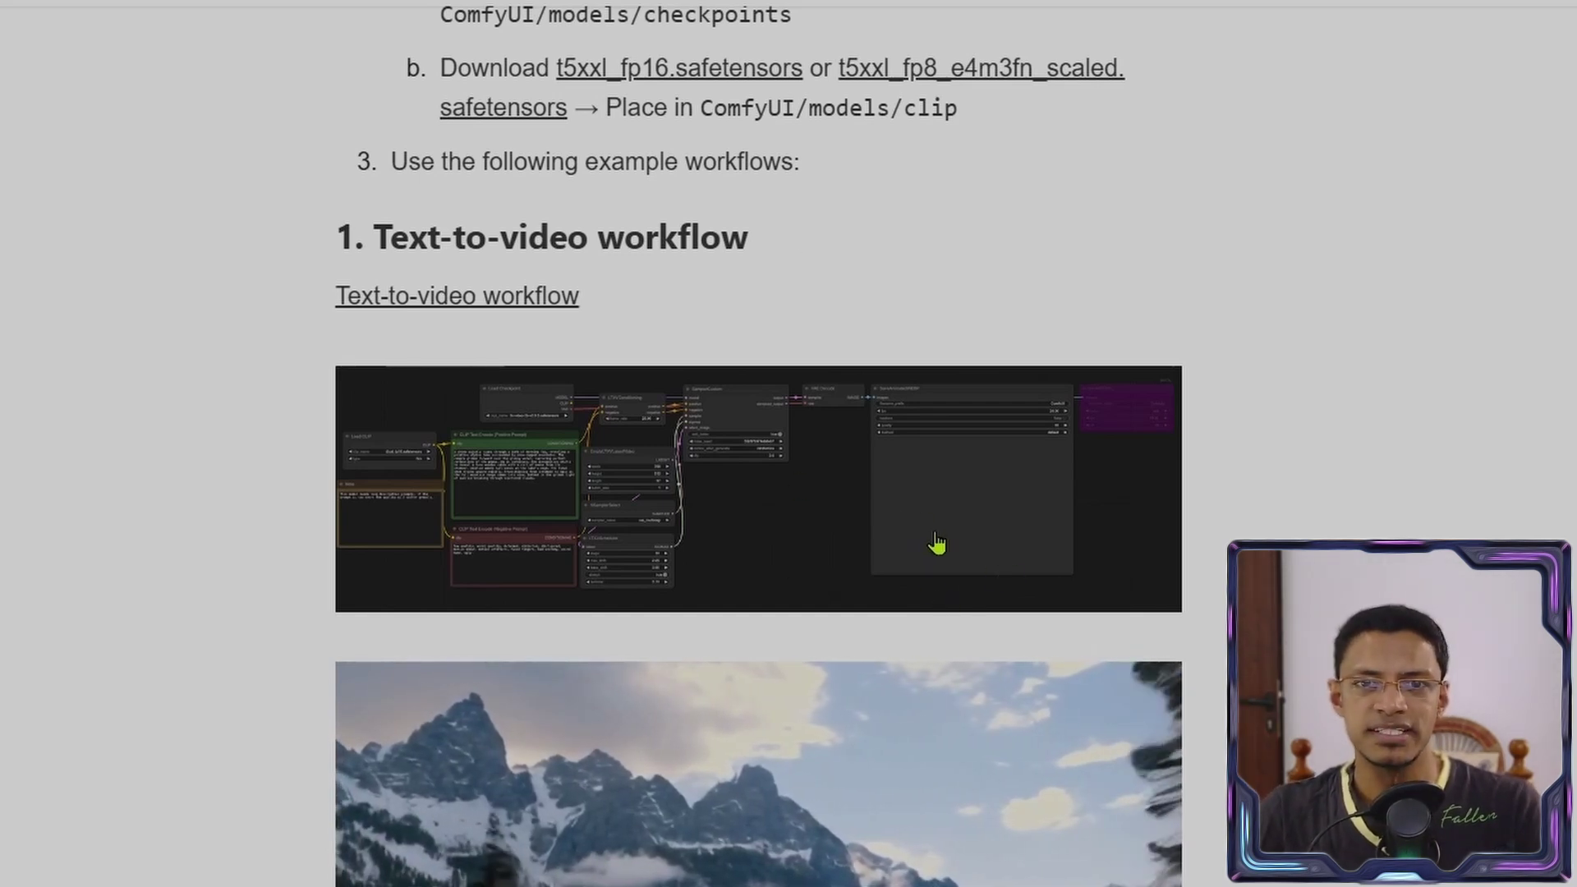
{"action": "scroll", "coordinate": [940, 468], "scroll_direction": "up", "scroll_amount": 3}
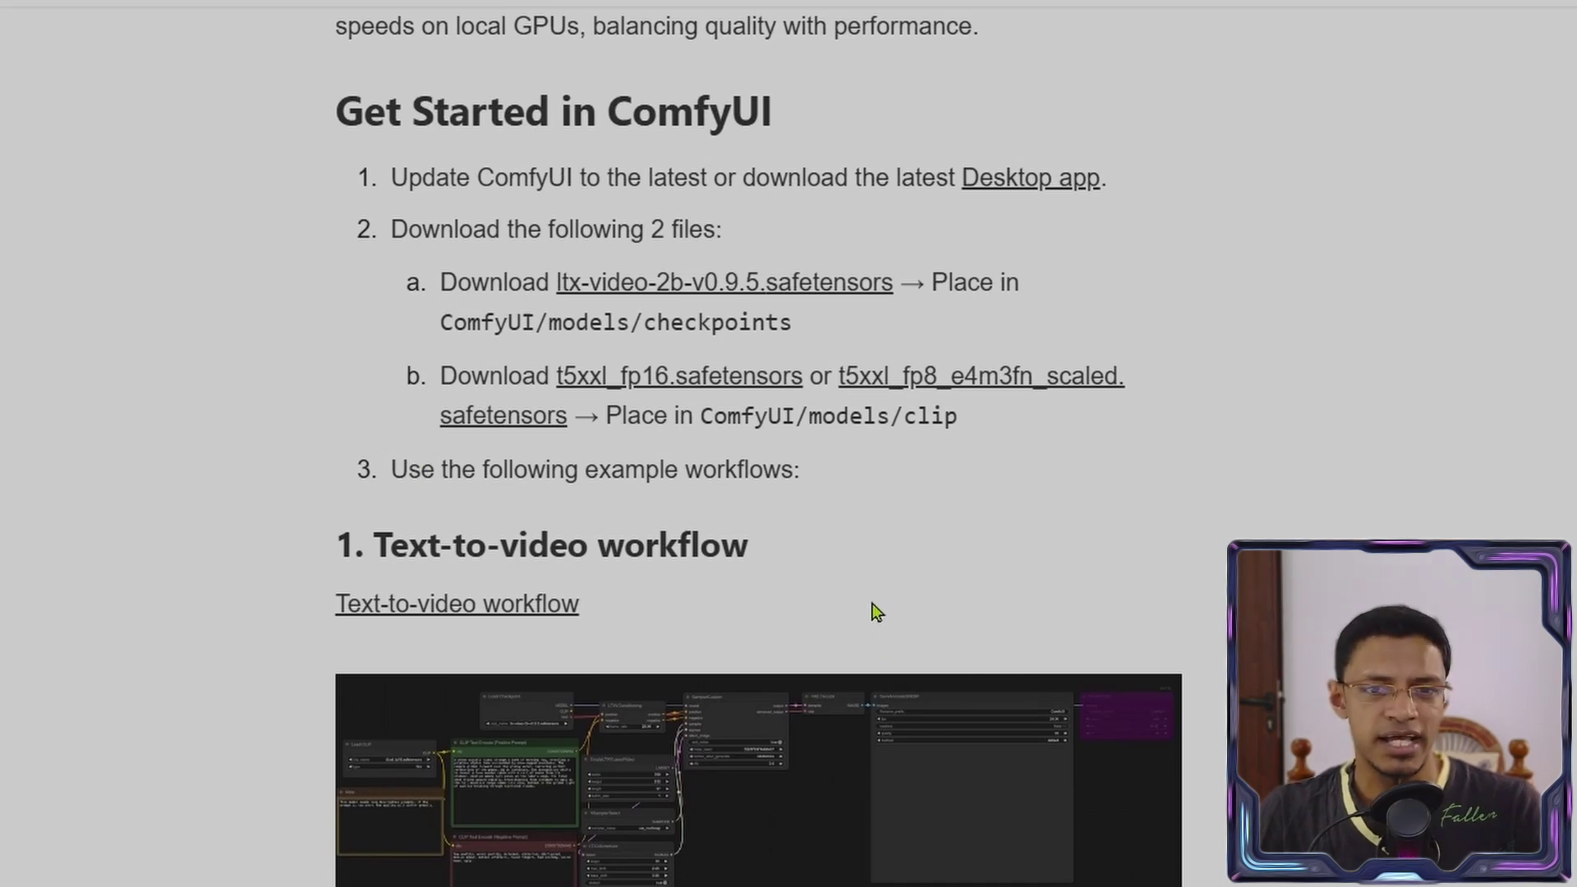
{"action": "scroll", "coordinate": [873, 605], "scroll_direction": "down", "scroll_amount": 6}
{"action": "scroll", "coordinate": [859, 432], "scroll_direction": "up", "scroll_amount": 1}
{"action": "left_click_drag", "start_coordinate": [813, 85], "coordinate": [405, 69]}
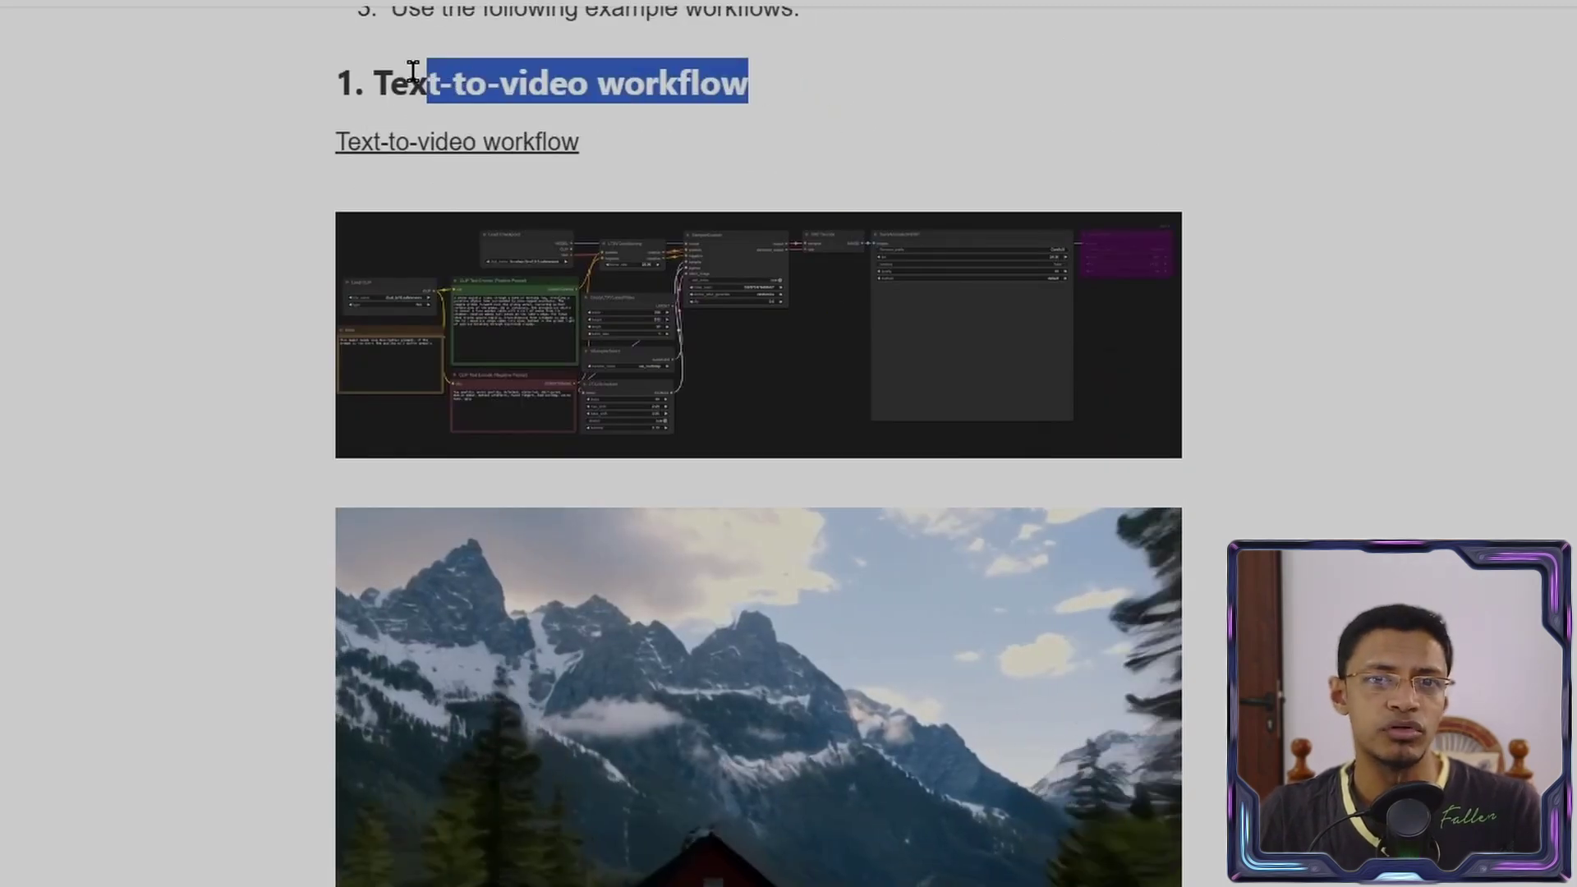
{"action": "left_click", "coordinate": [888, 141]}
{"action": "scroll", "coordinate": [889, 141], "scroll_direction": "down", "scroll_amount": 15}
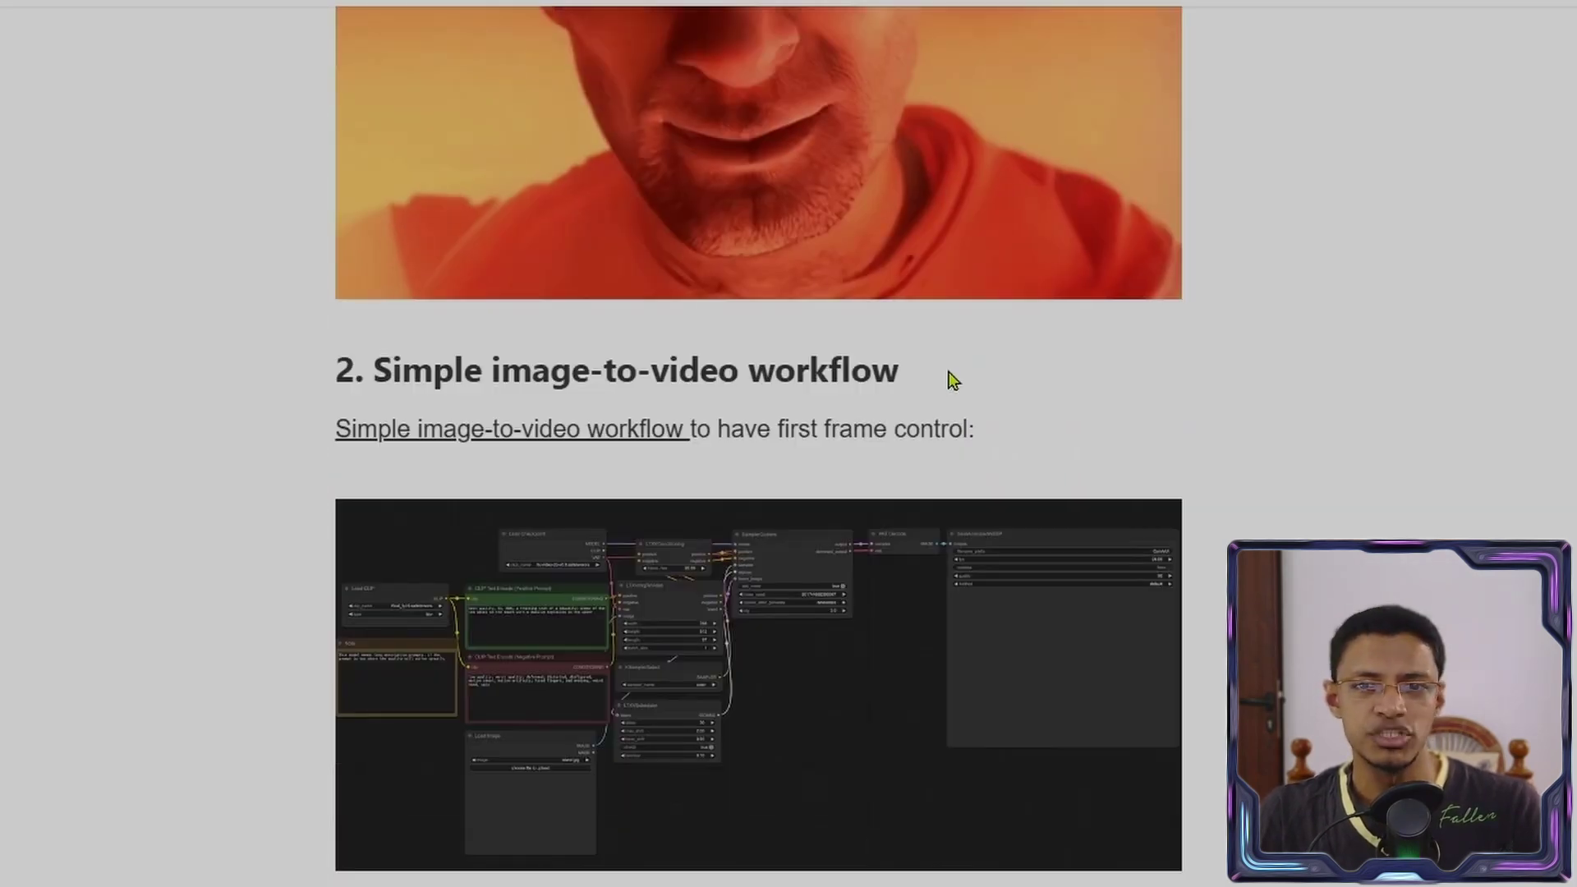
Review the simple image-to-video and multi-frame control example workflows in the LTX-Video 0.9.5 announcement
{"action": "left_click_drag", "start_coordinate": [948, 368], "coordinate": [393, 369]}
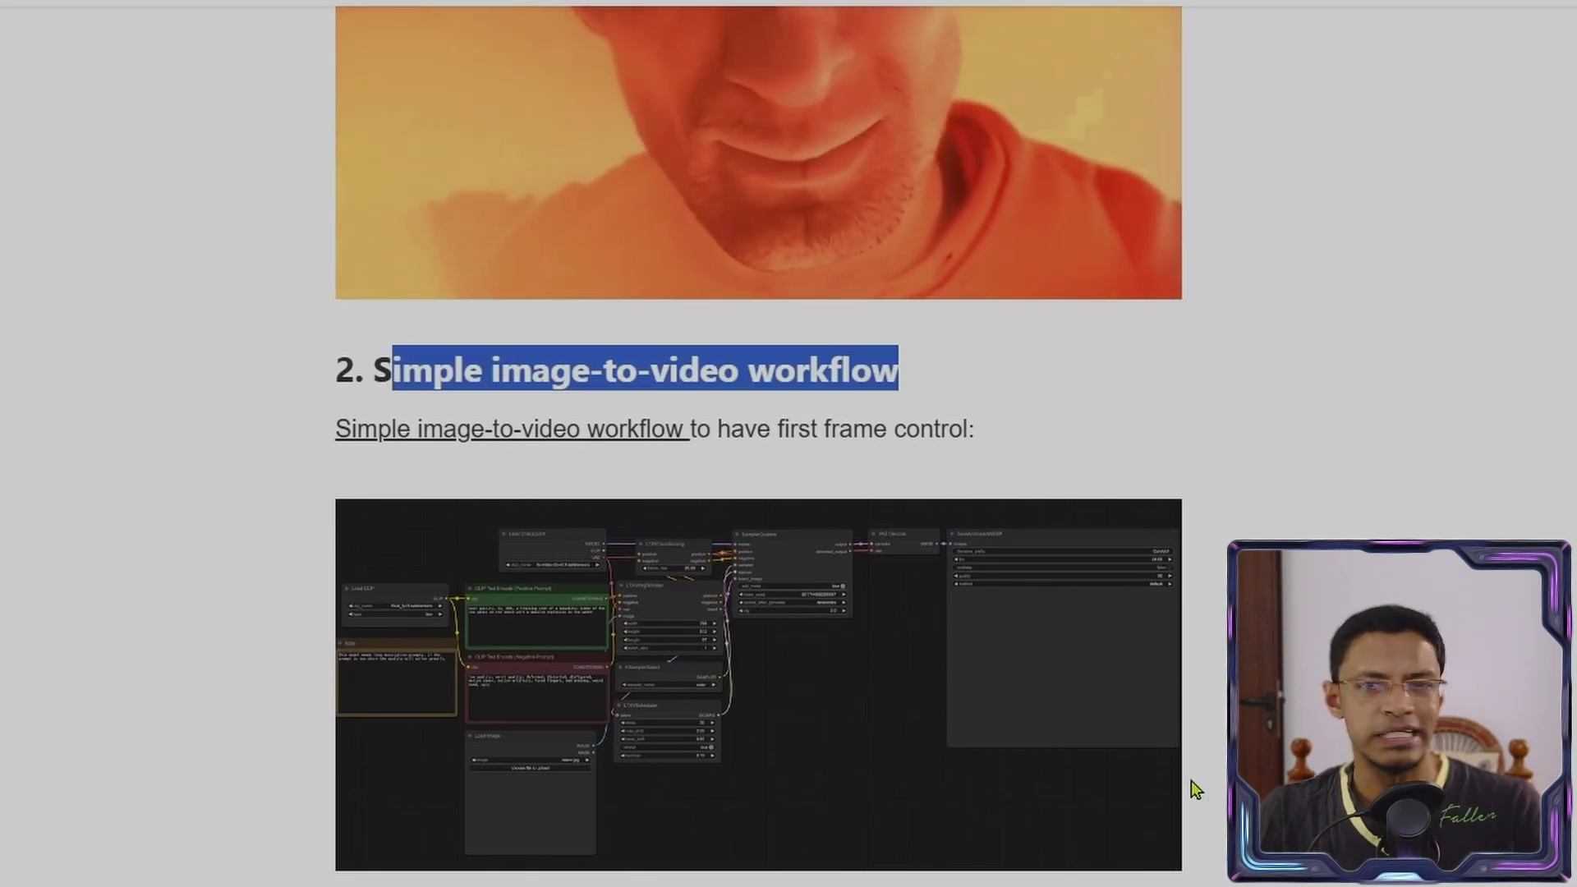
{"action": "scroll", "coordinate": [1092, 719], "scroll_direction": "down", "scroll_amount": 2}
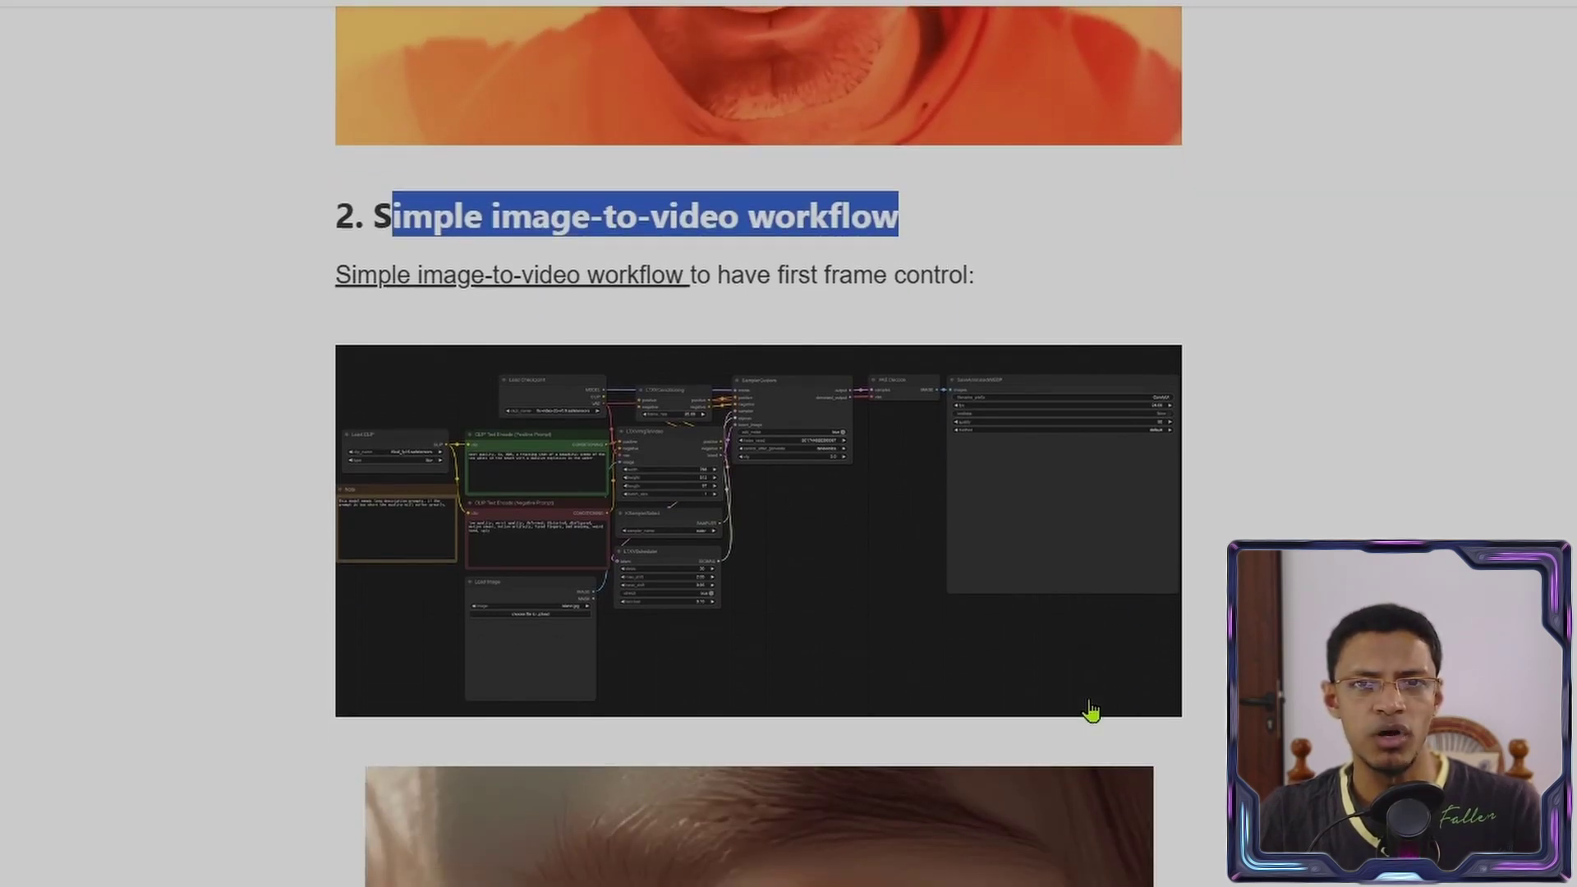
{"action": "scroll", "coordinate": [862, 585], "scroll_direction": "down", "scroll_amount": 20}
{"action": "left_click_drag", "start_coordinate": [961, 183], "coordinate": [374, 170]}
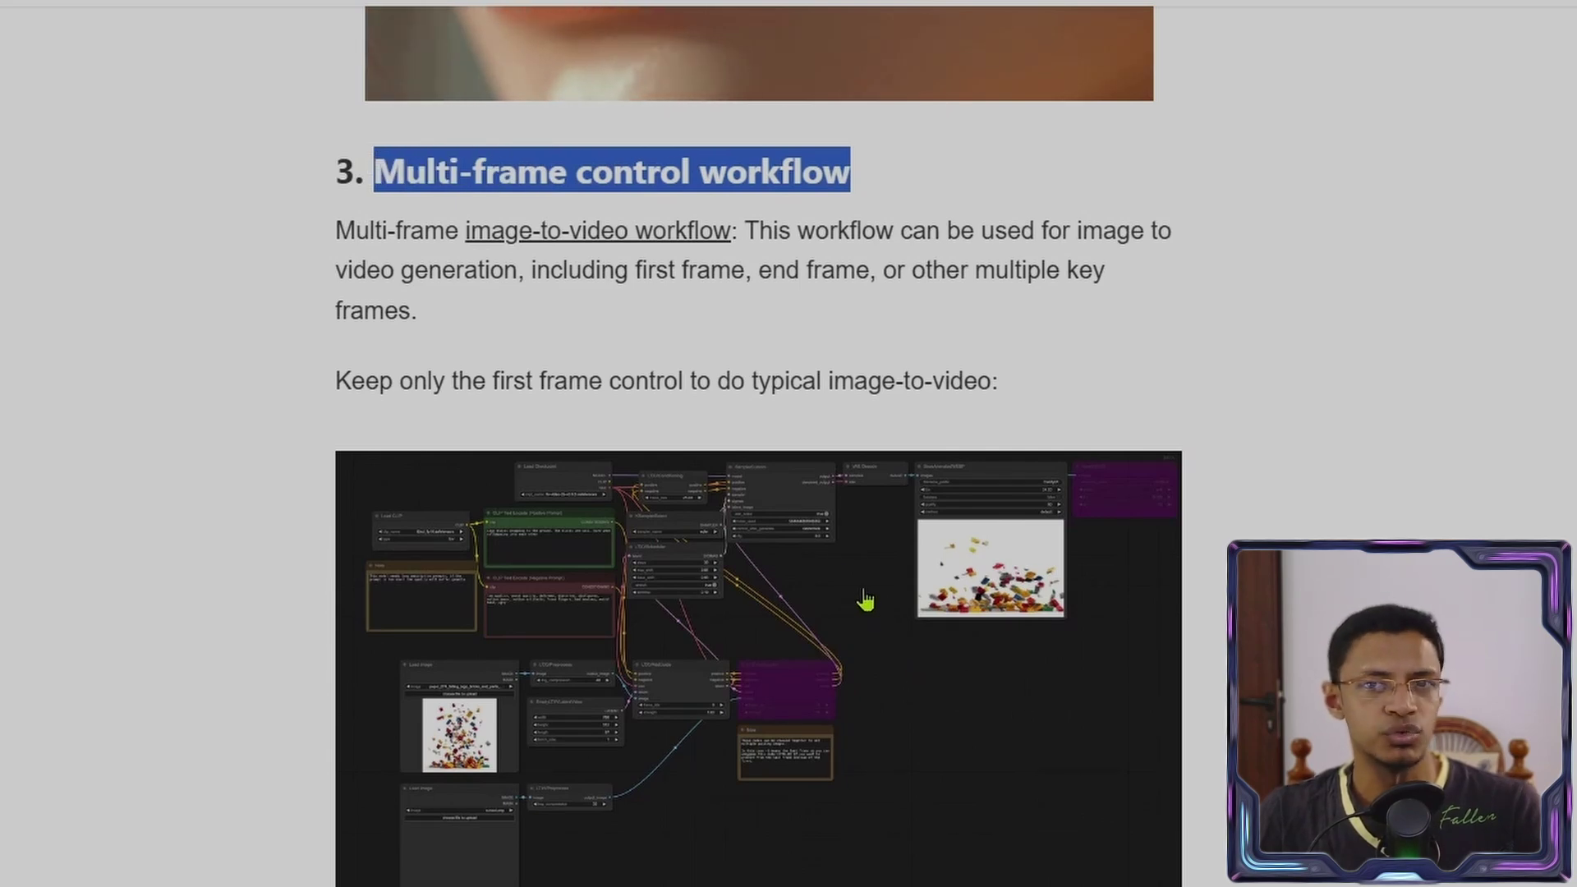
{"action": "scroll", "coordinate": [869, 587], "scroll_direction": "up", "scroll_amount": 15}
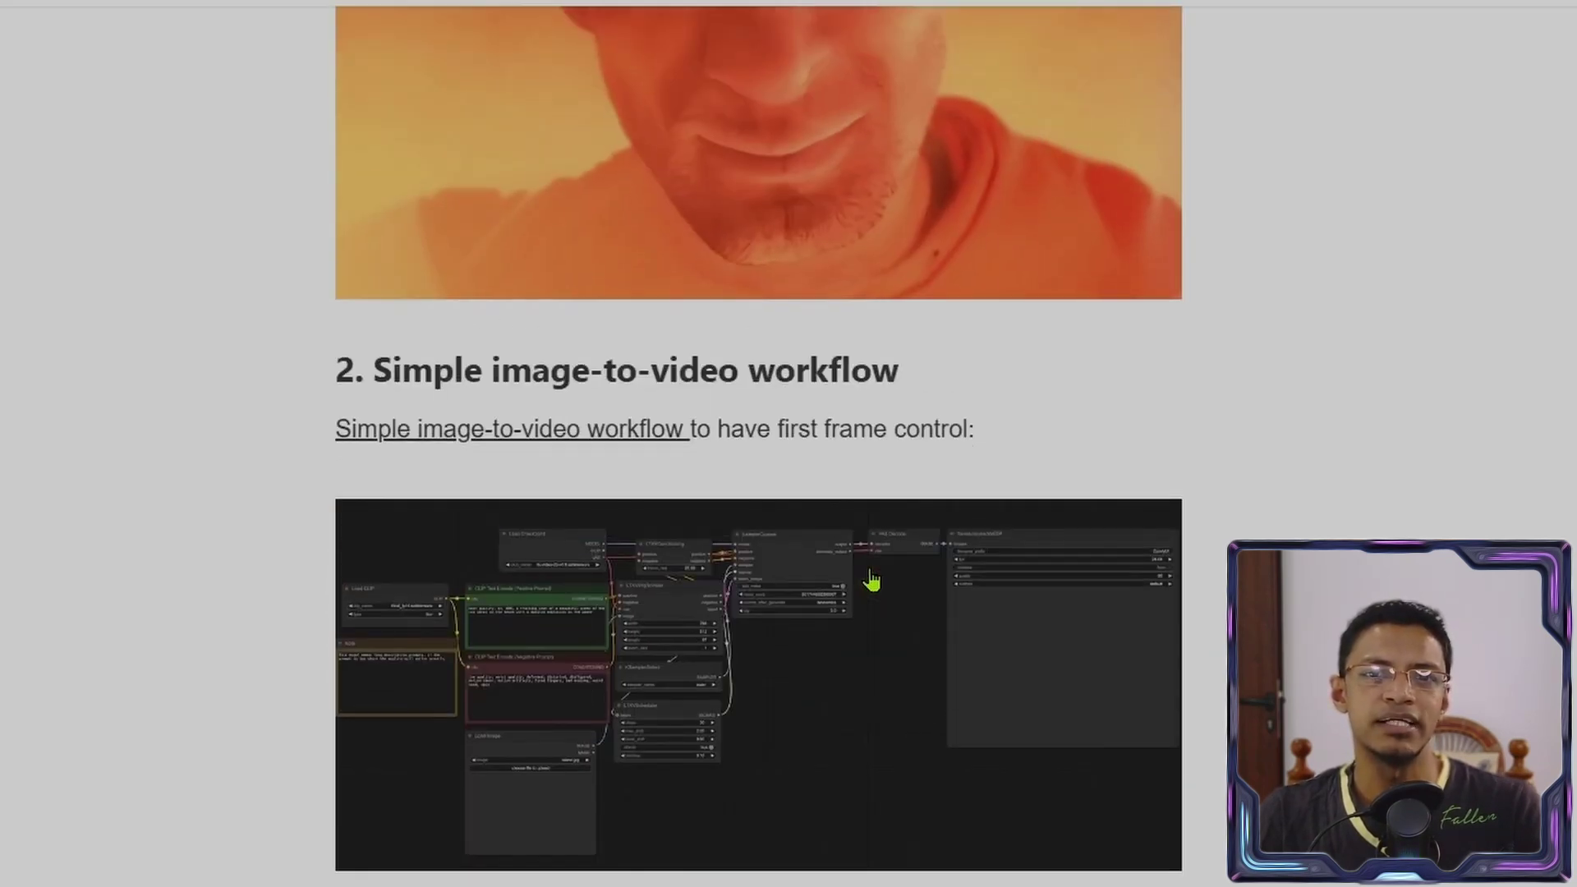
{"action": "scroll", "coordinate": [872, 580], "scroll_direction": "up", "scroll_amount": 15}
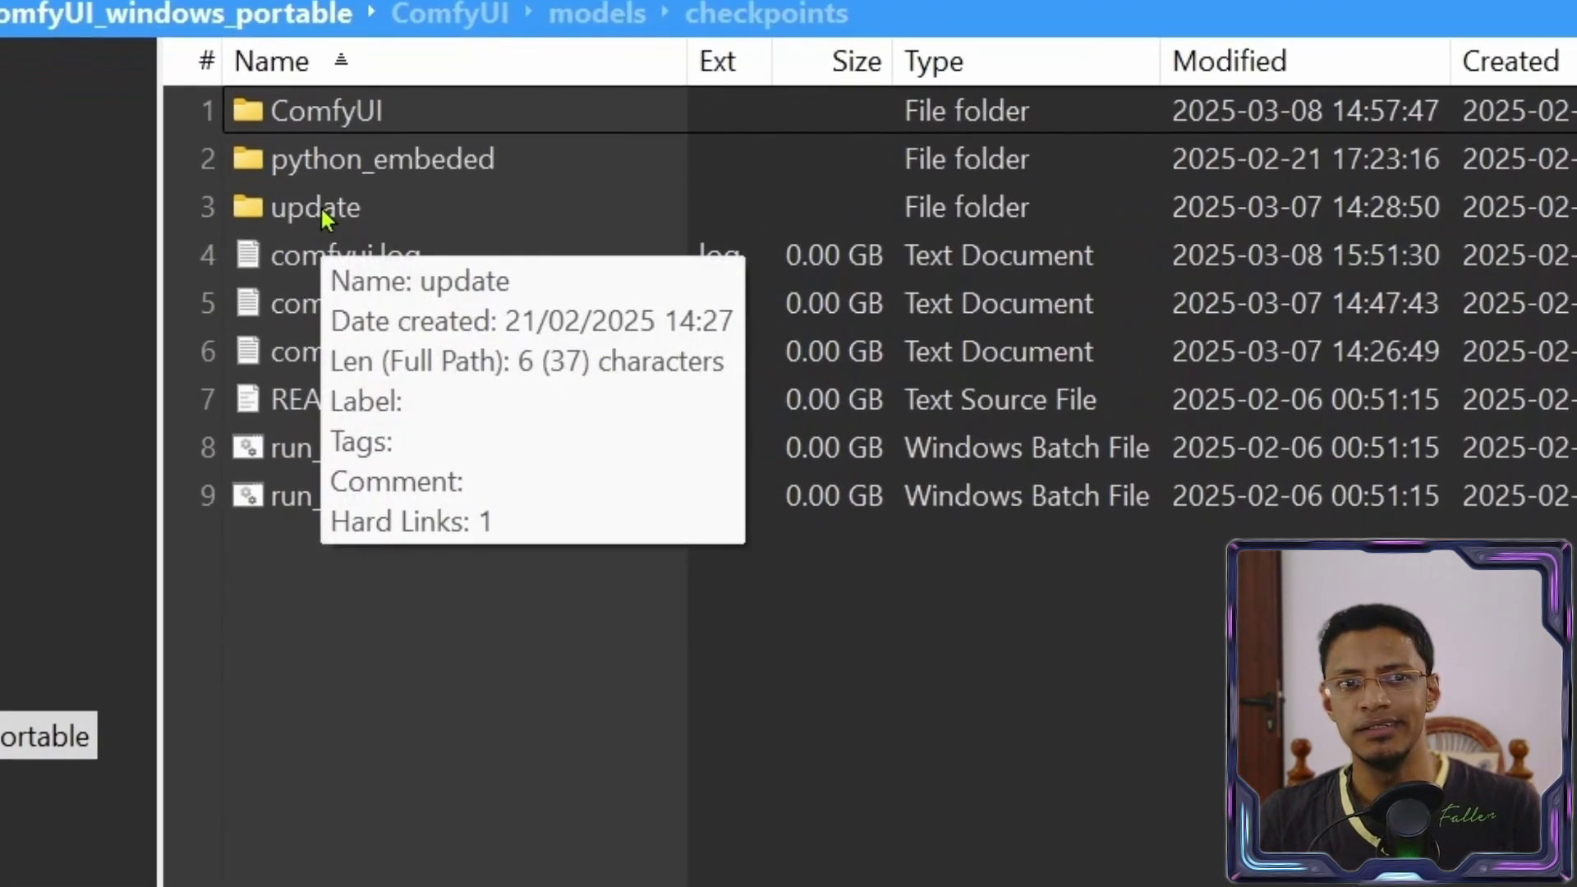
Update ComfyUI by running update_comfyui.bat from the update folder, and close the terminal once it is done
{"action": "double_click", "coordinate": [374, 233]}
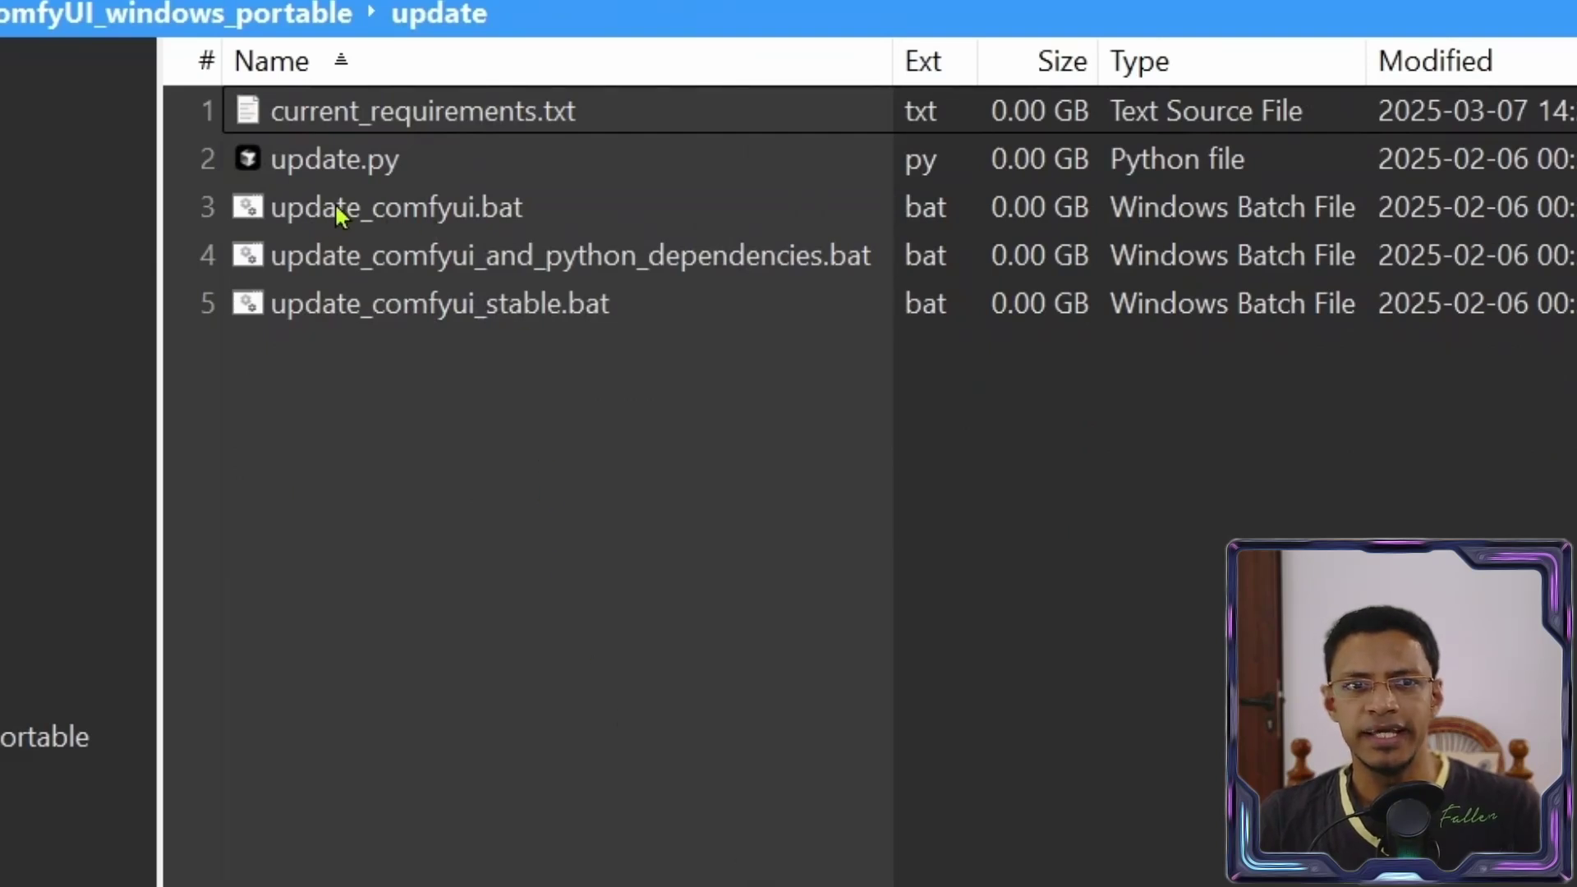
{"action": "left_click", "coordinate": [334, 207]}
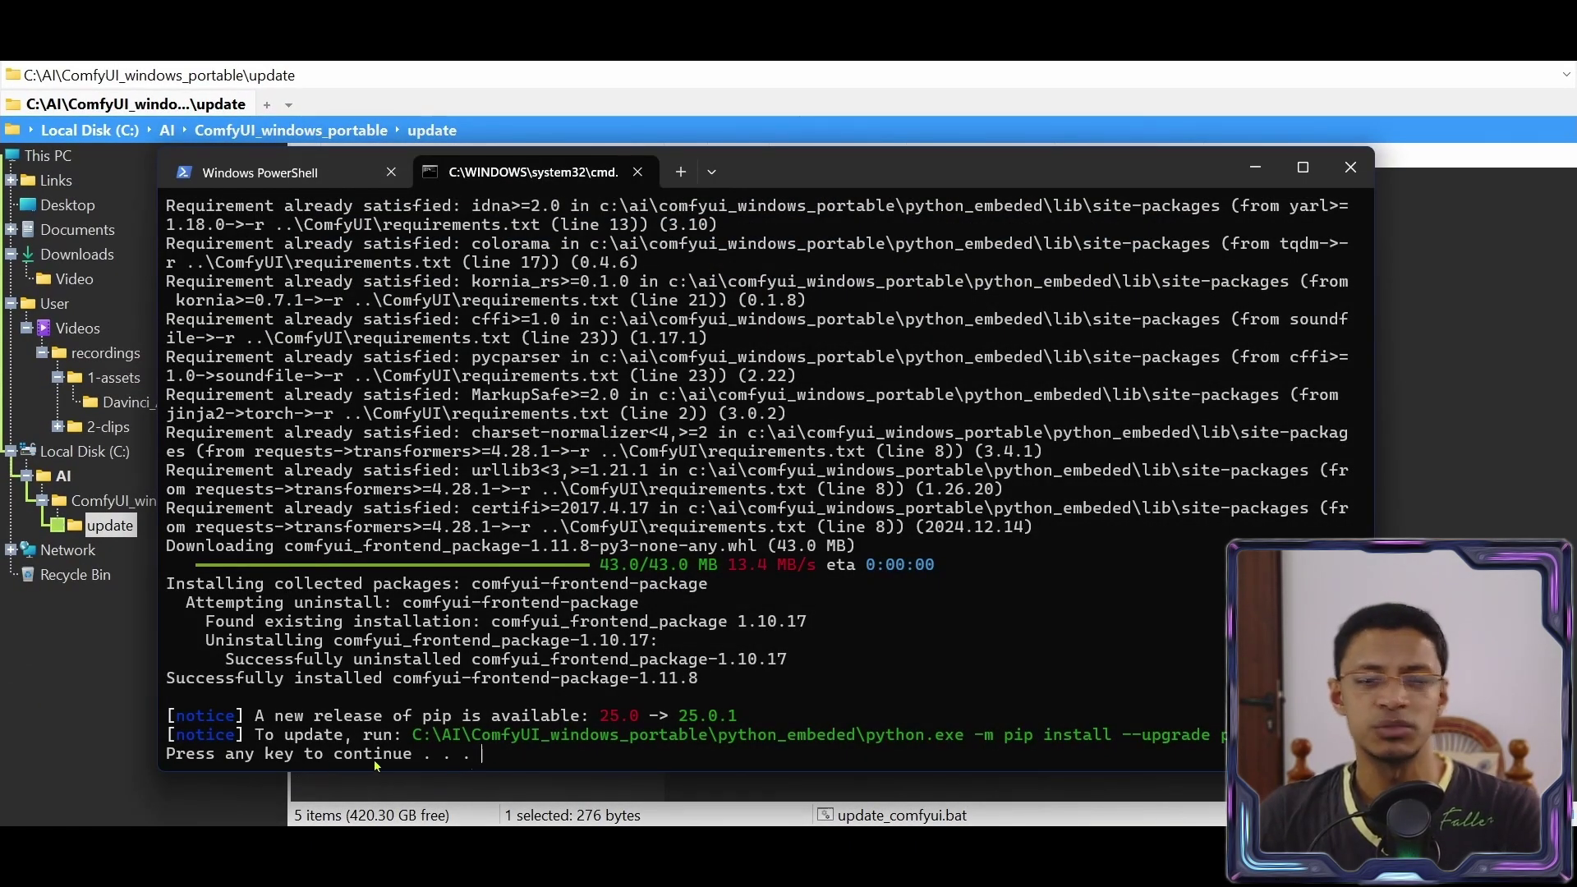
{"action": "key", "text": "Return"}
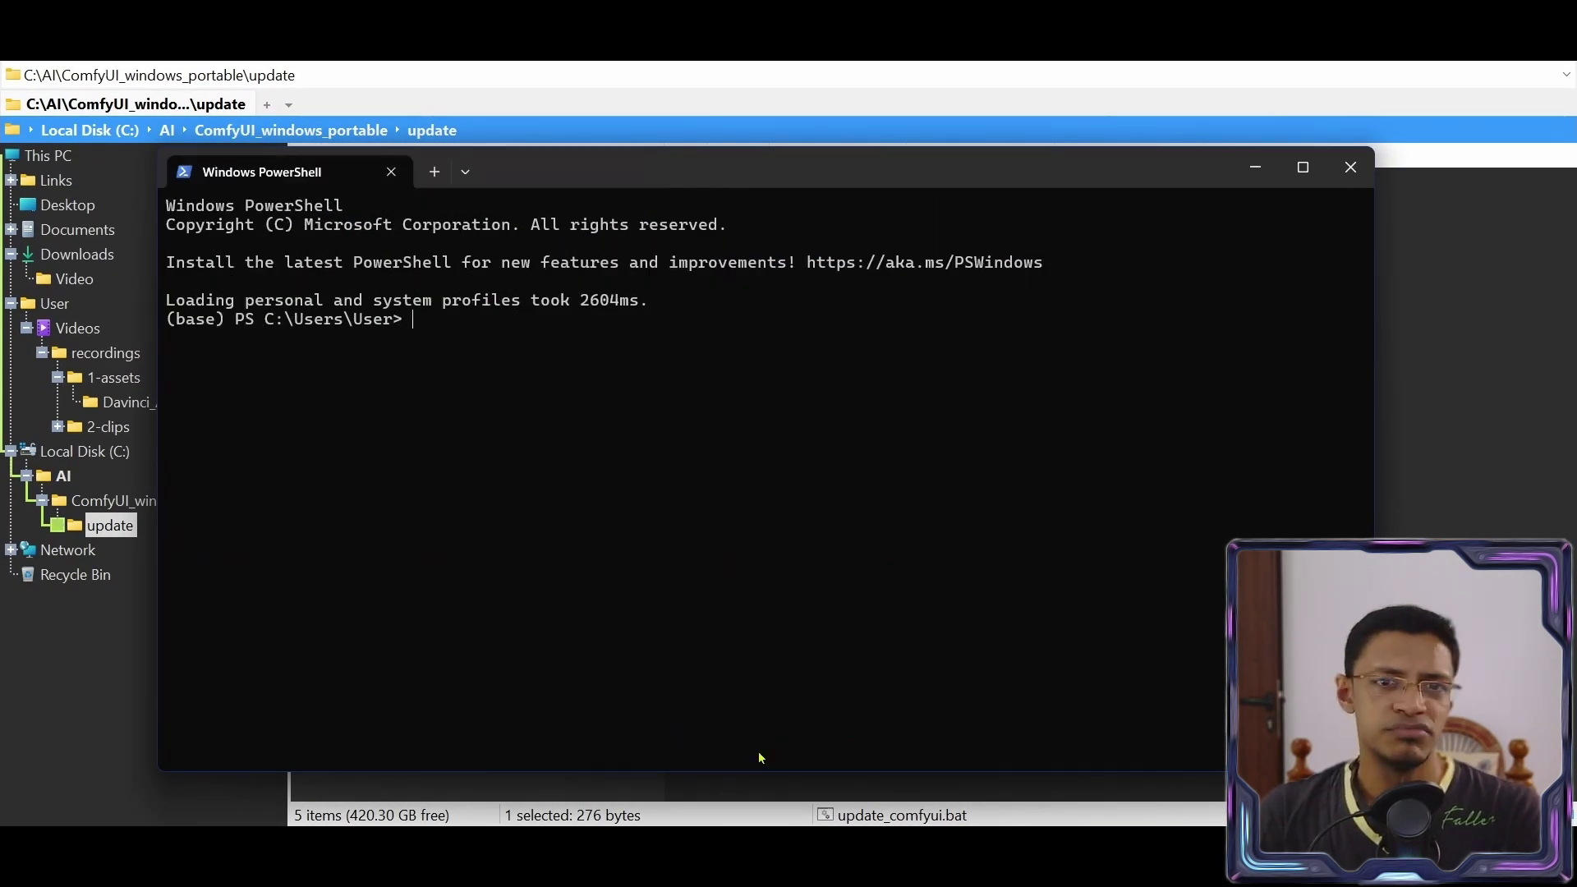
{"action": "left_click", "coordinate": [1349, 173]}
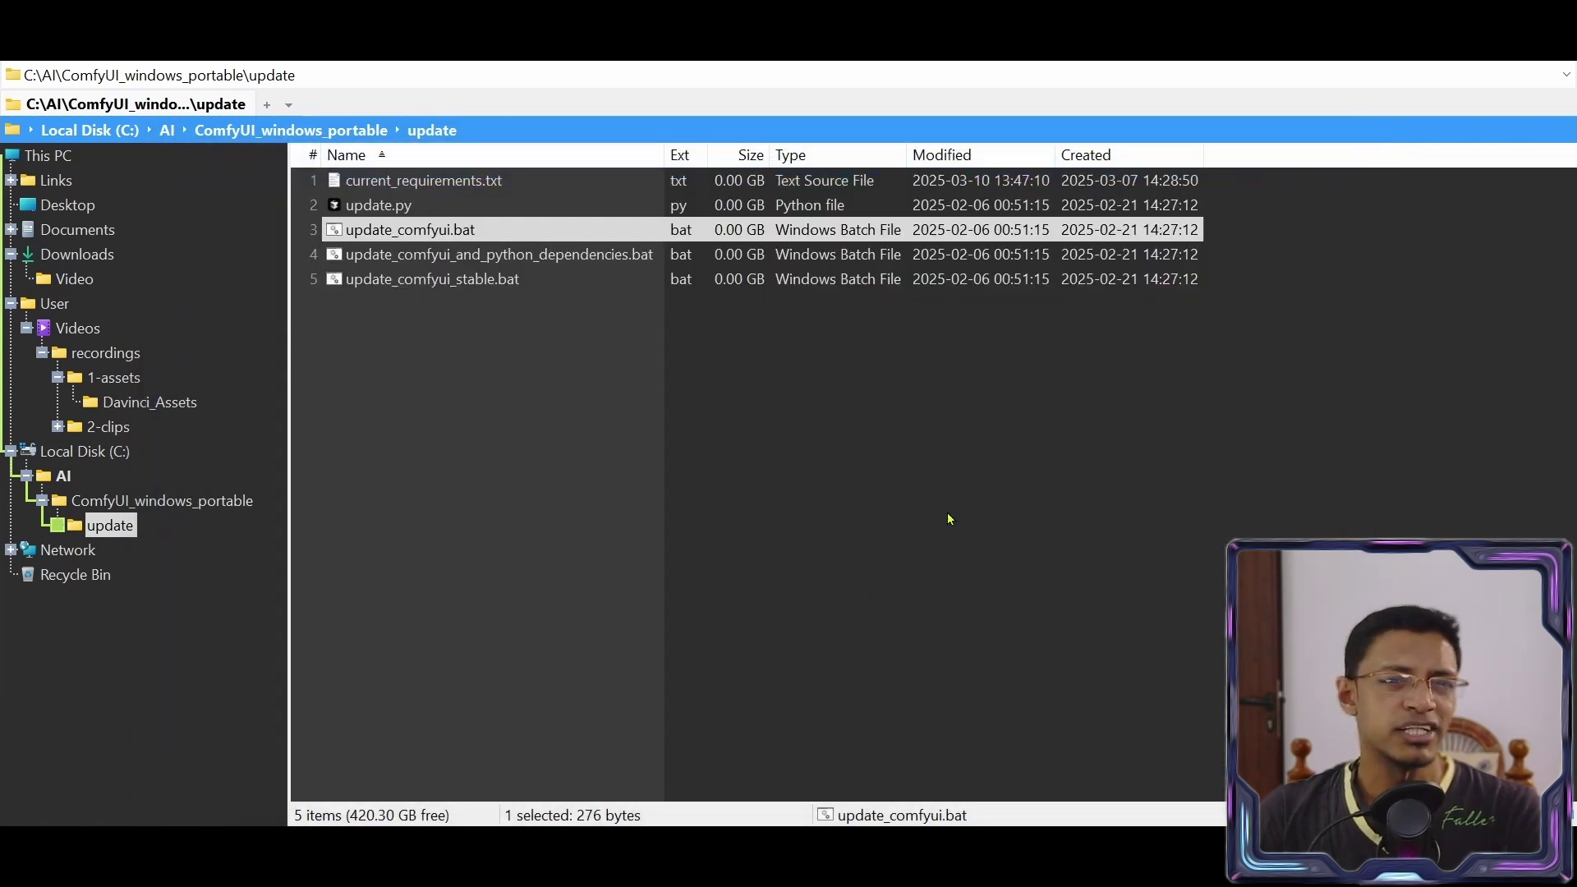
Launch ComfyUI with run_nvidia_gpu.bat from the ComfyUI_windows_portable folder and show its interface full screen
{"action": "key", "text": "BackSpace"}
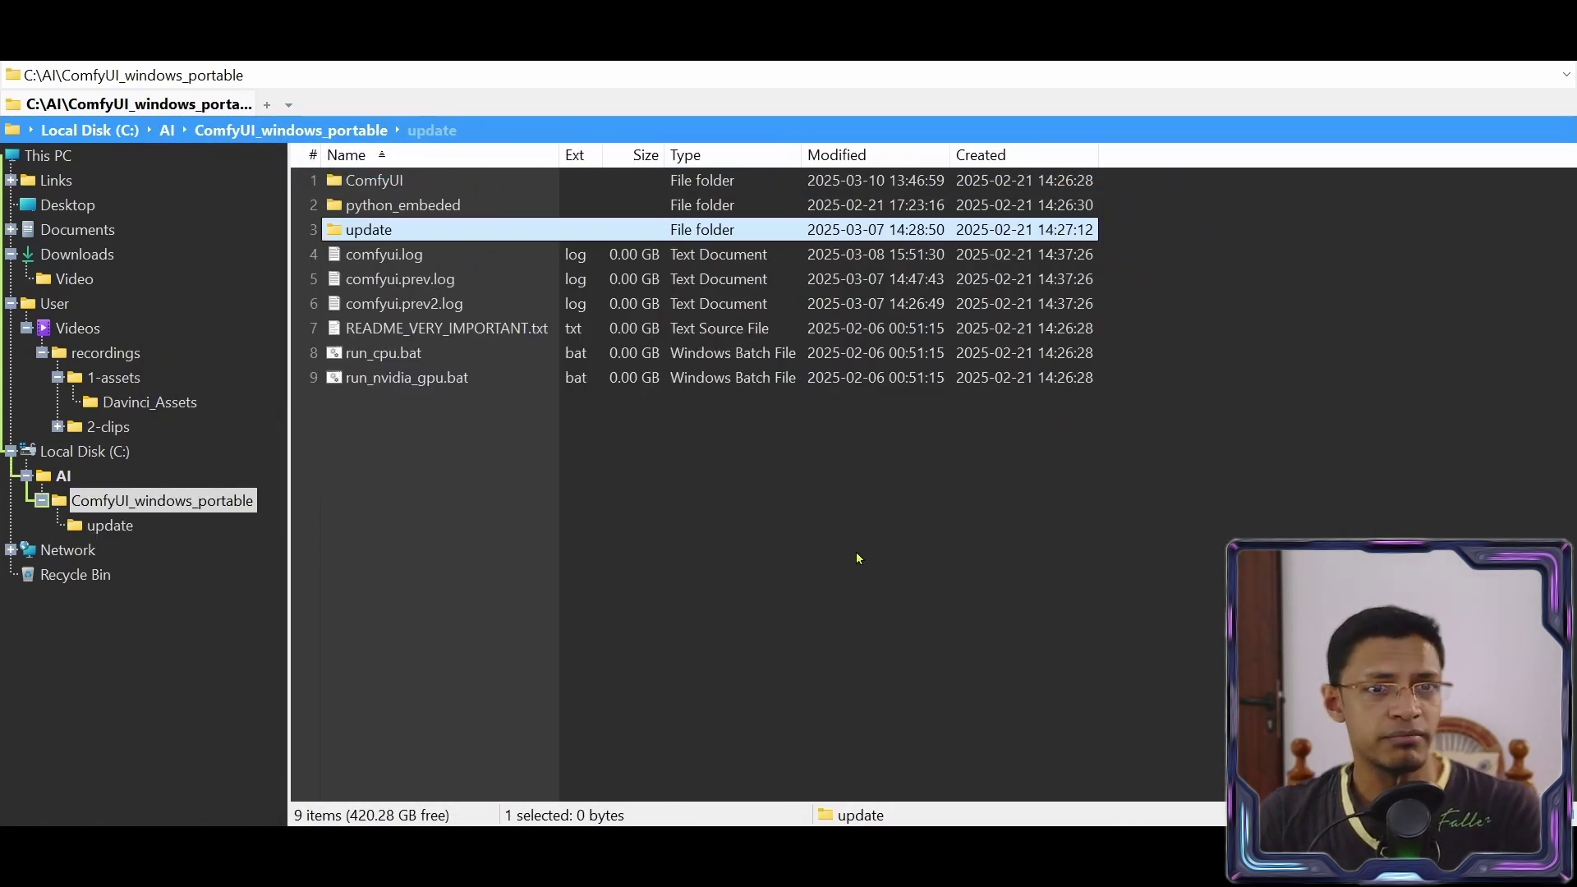
{"action": "left_click", "coordinate": [413, 379]}
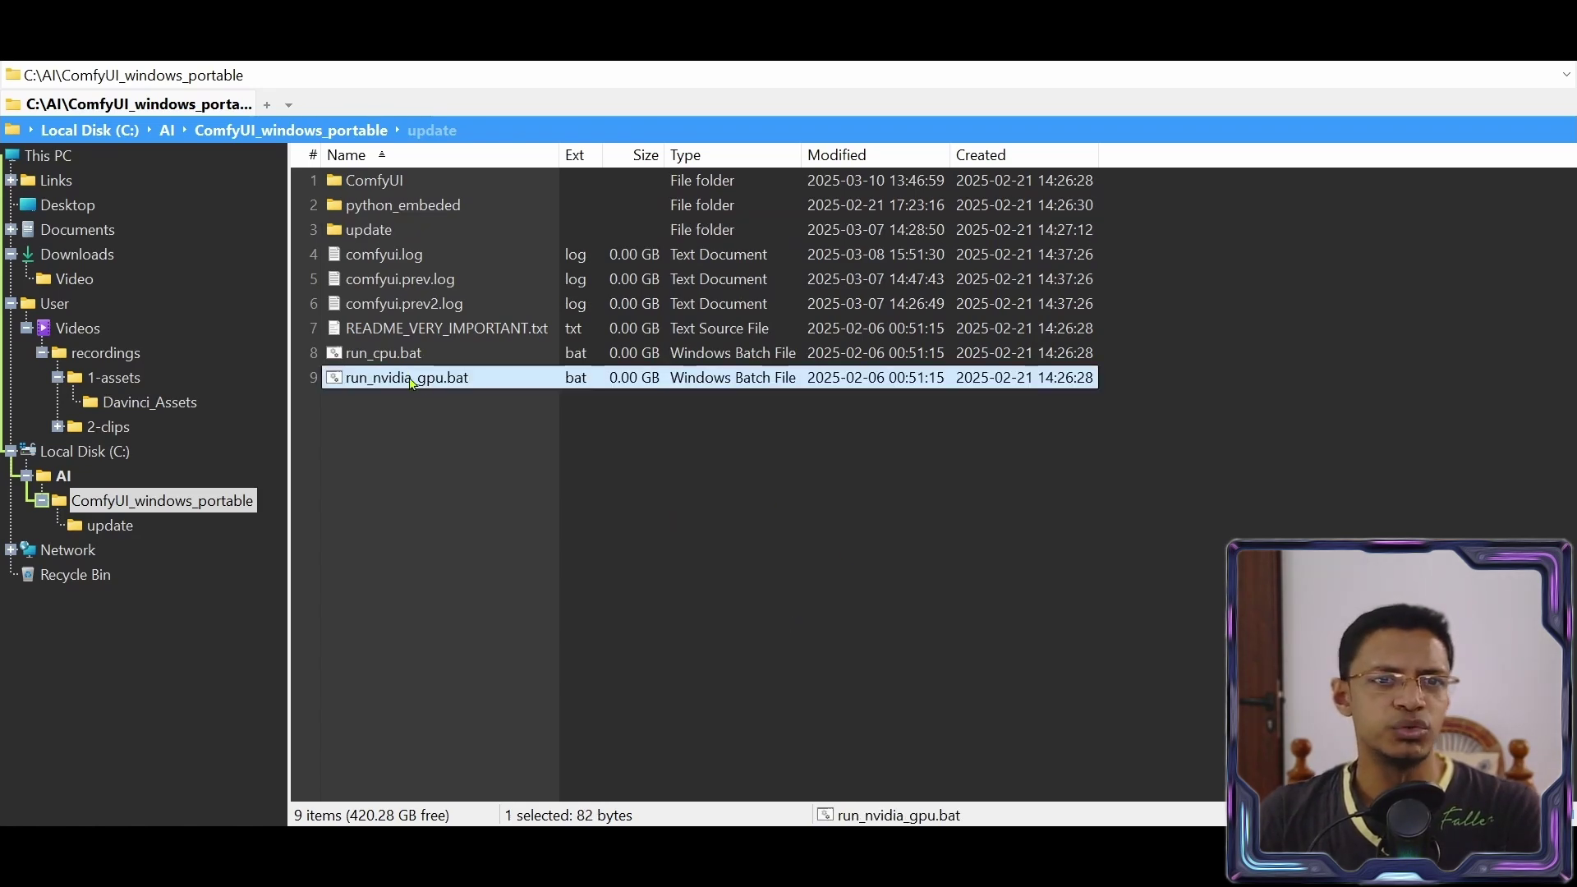
{"action": "mouse_move", "coordinate": [430, 386]}
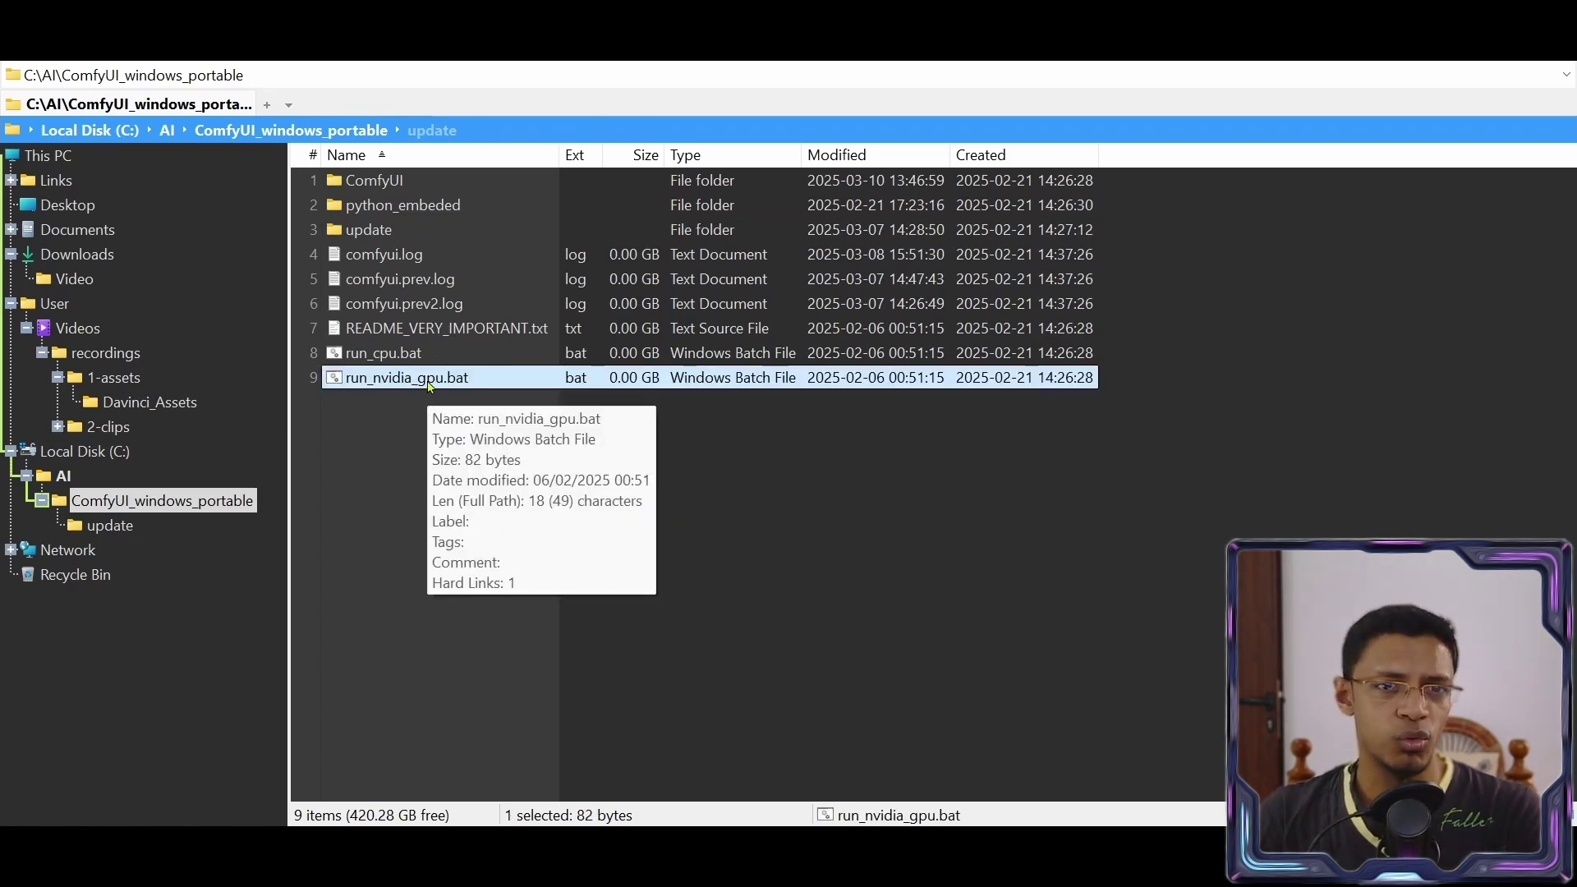
{"action": "double_click", "coordinate": [431, 386]}
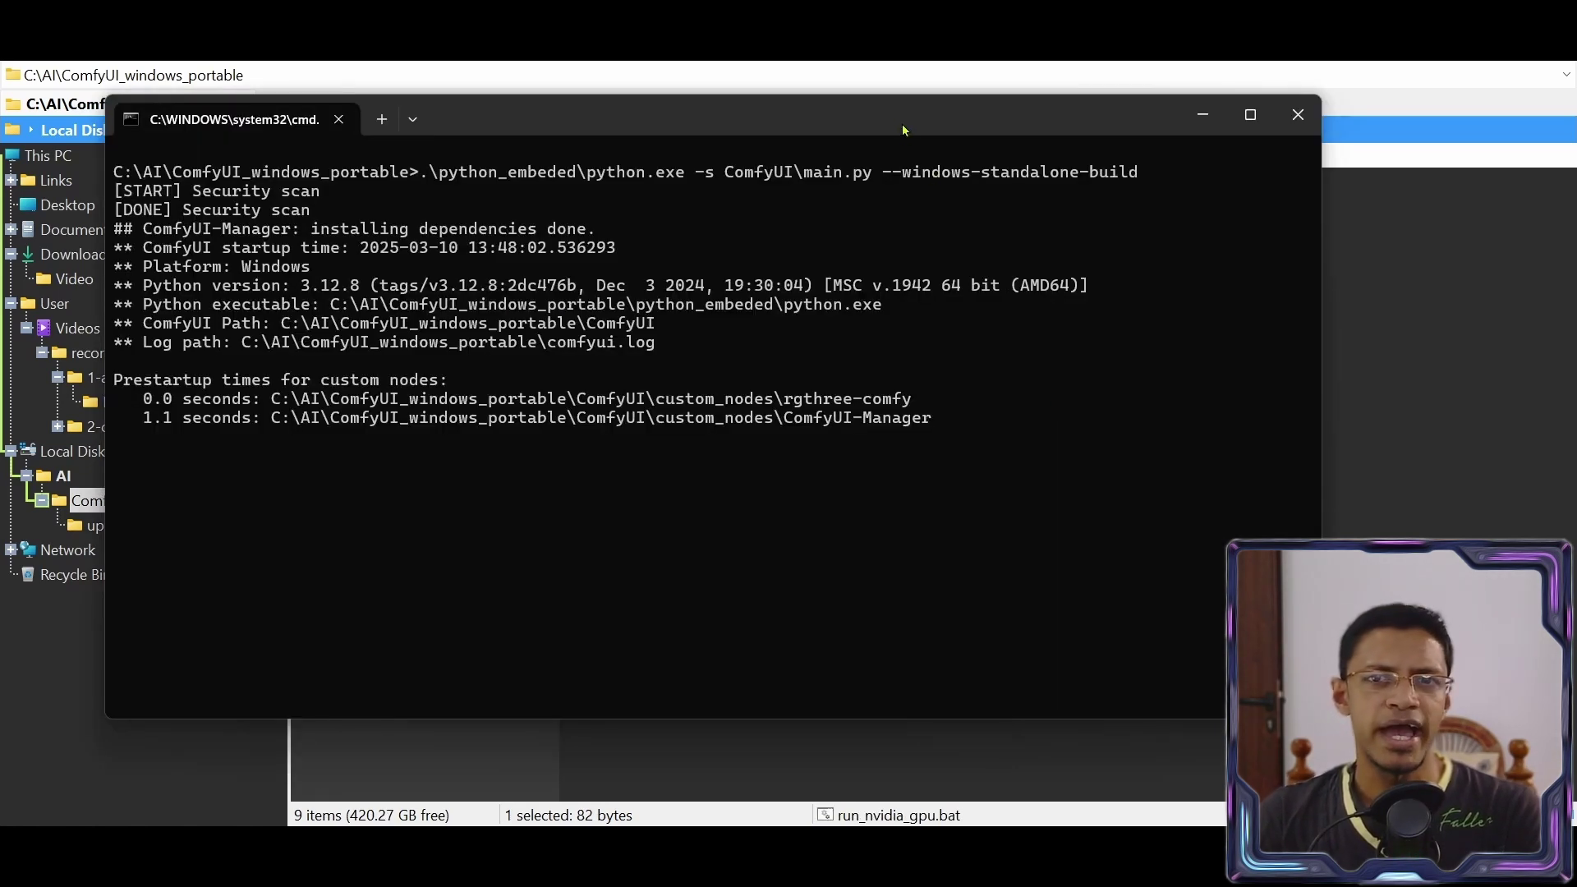
{"action": "key", "text": "F11"}
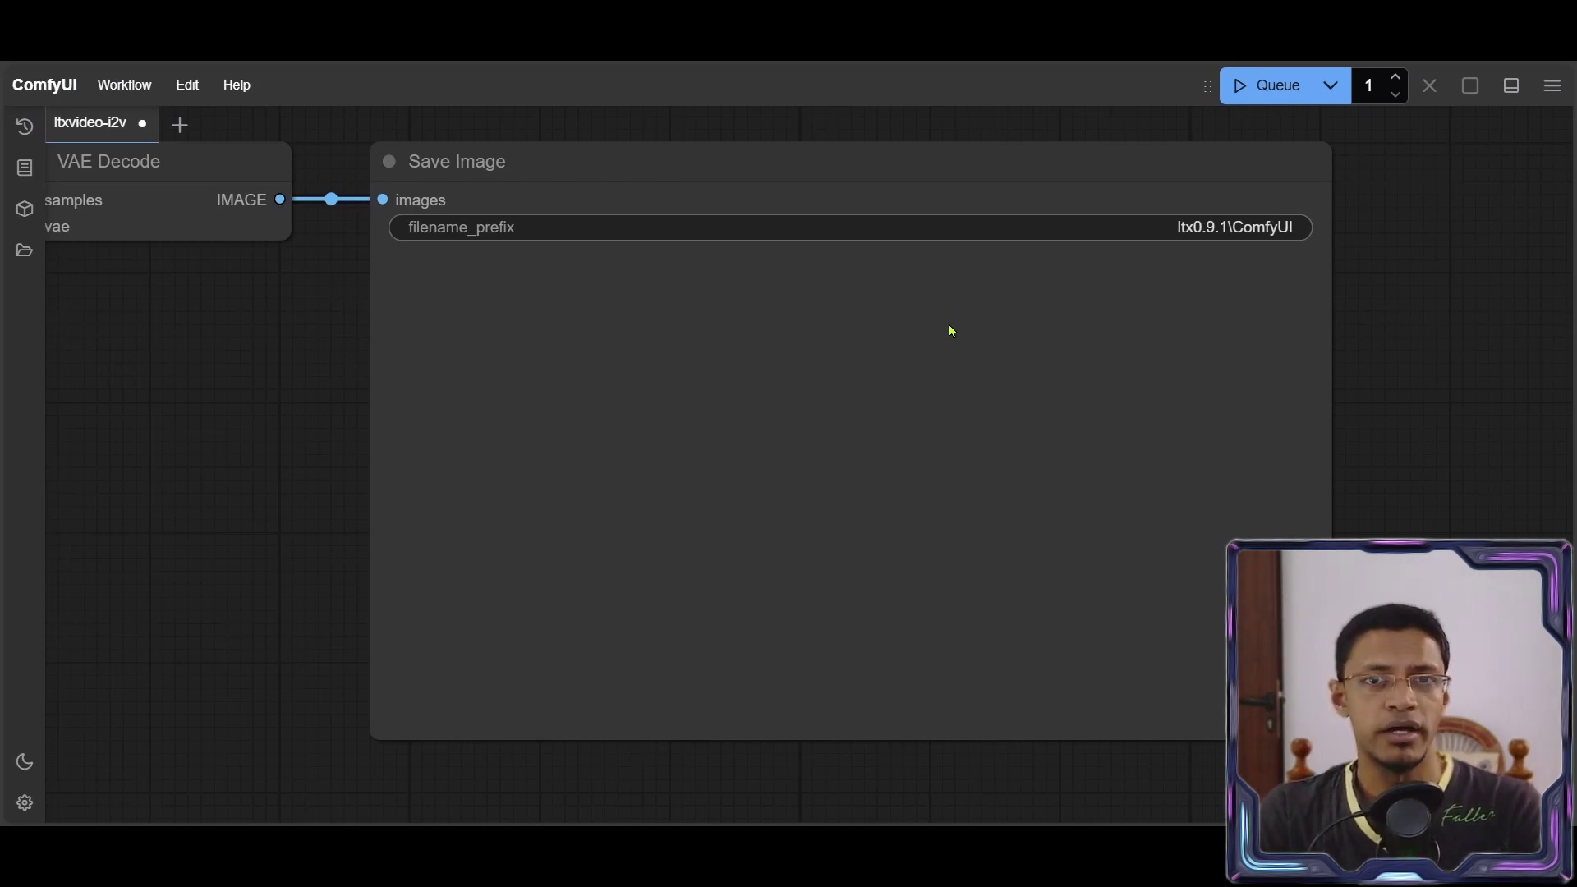
Switch to the file manager and check for ltx-video-2b-v0.9.5.safetensors in the ComfyUI\models\checkpoints folder
{"action": "key", "text": "alt+Tab"}
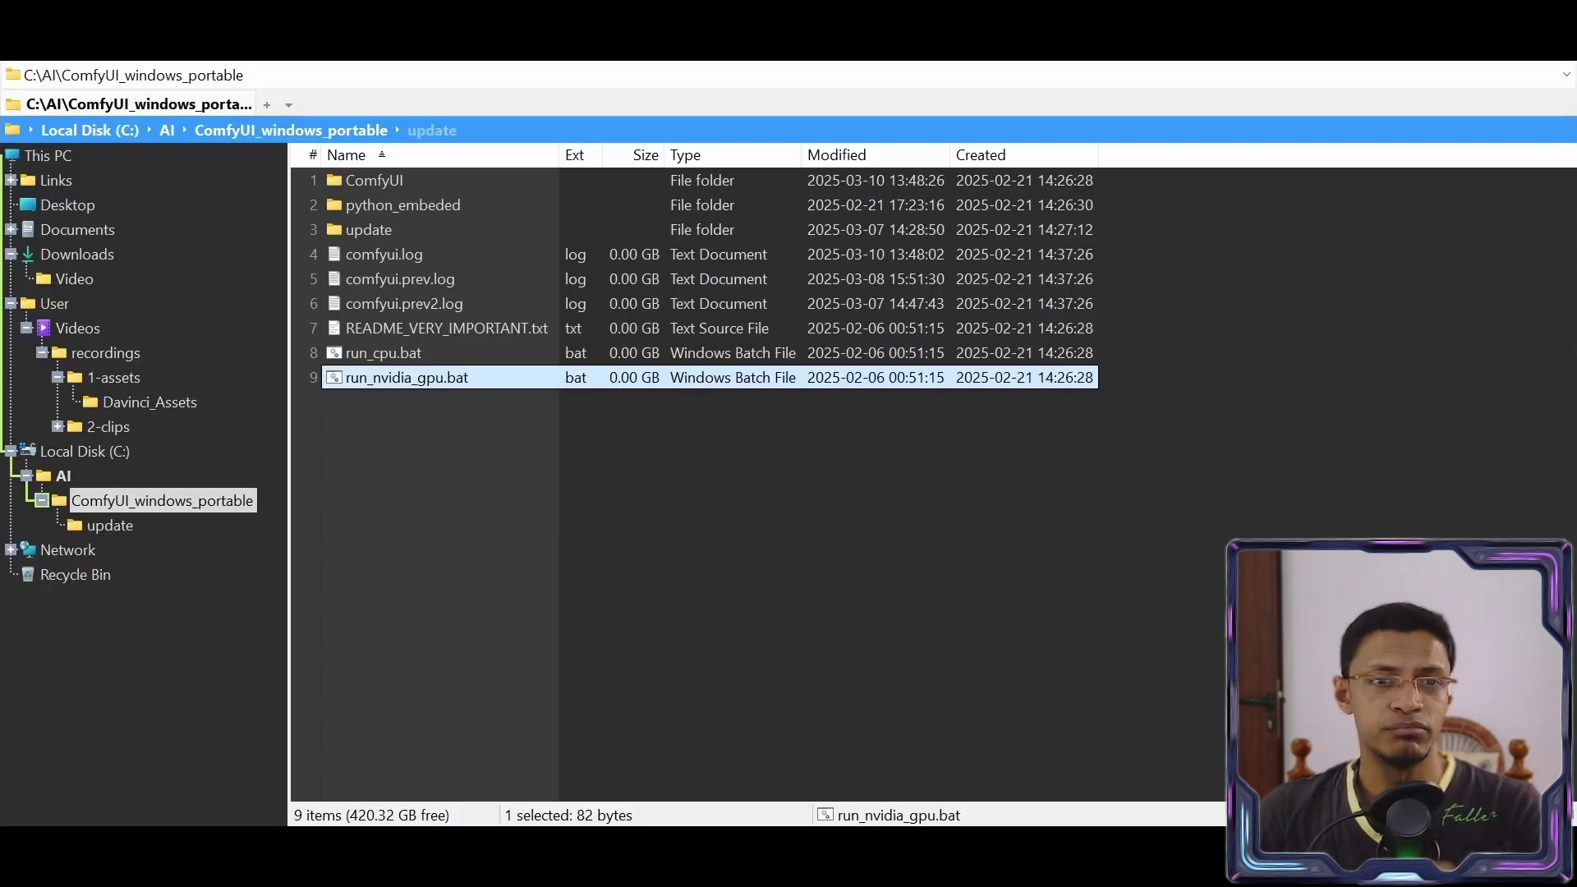
{"action": "left_click", "coordinate": [416, 180]}
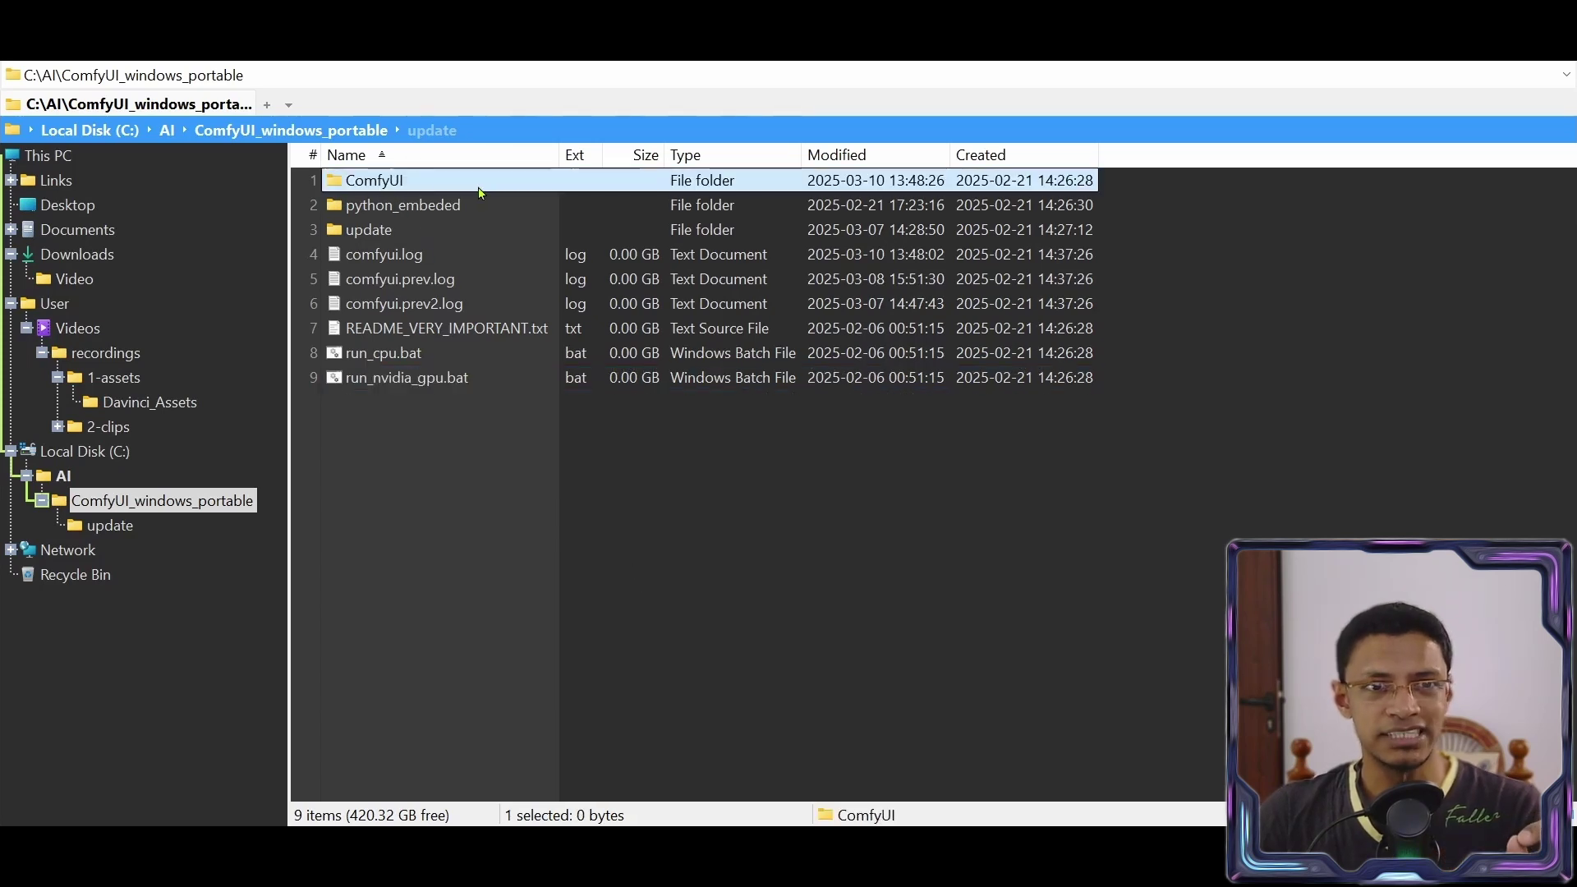
{"action": "double_click", "coordinate": [421, 182]}
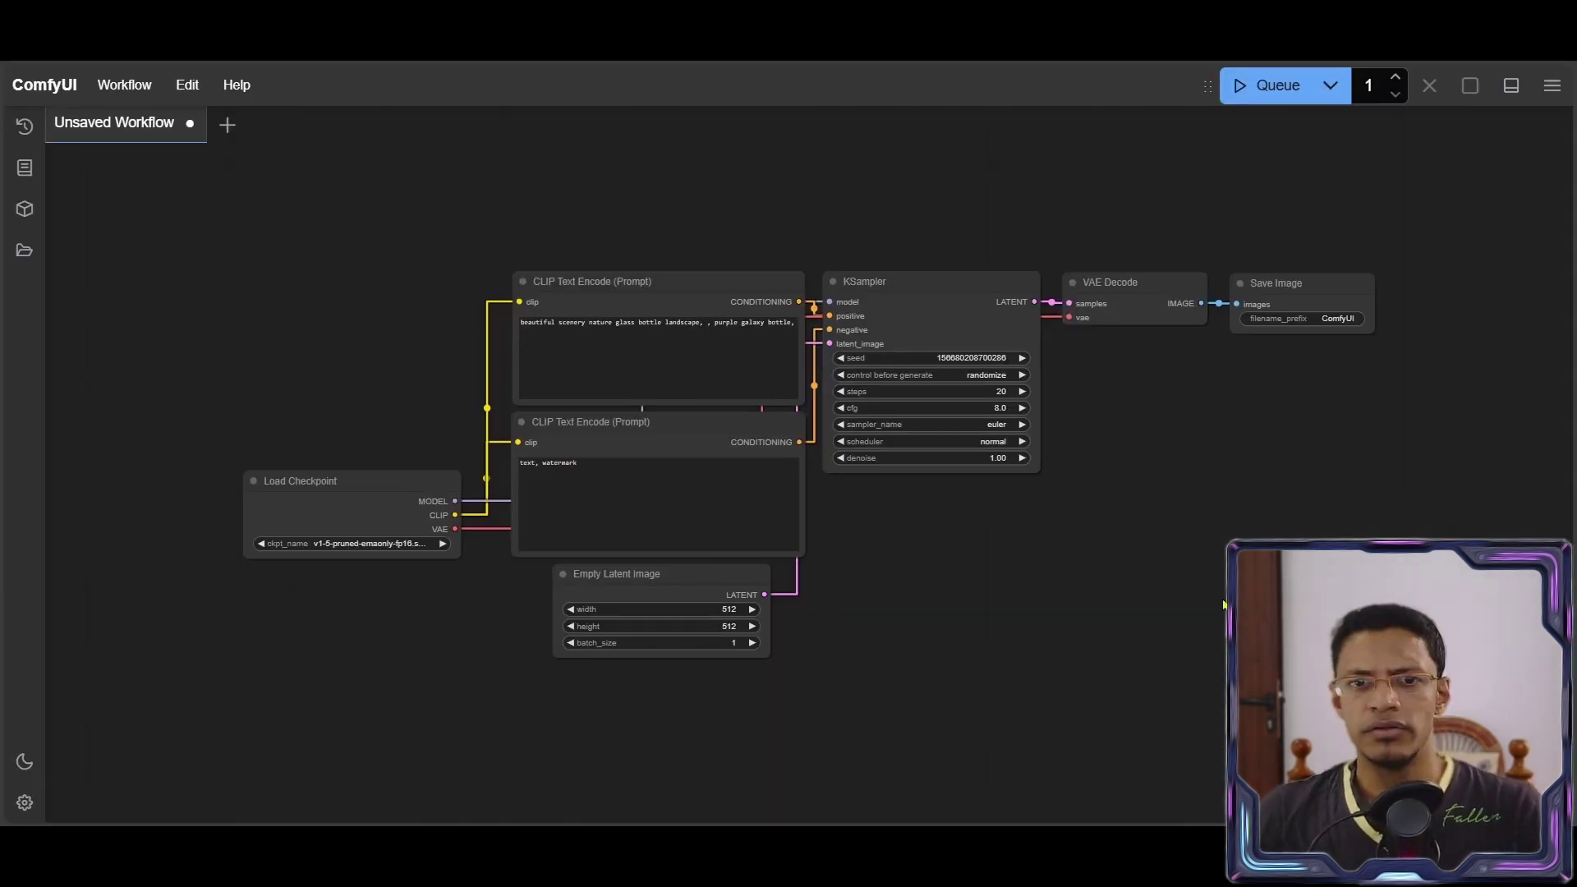
{"action": "scroll", "coordinate": [1224, 606], "scroll_direction": "up", "scroll_amount": 1}
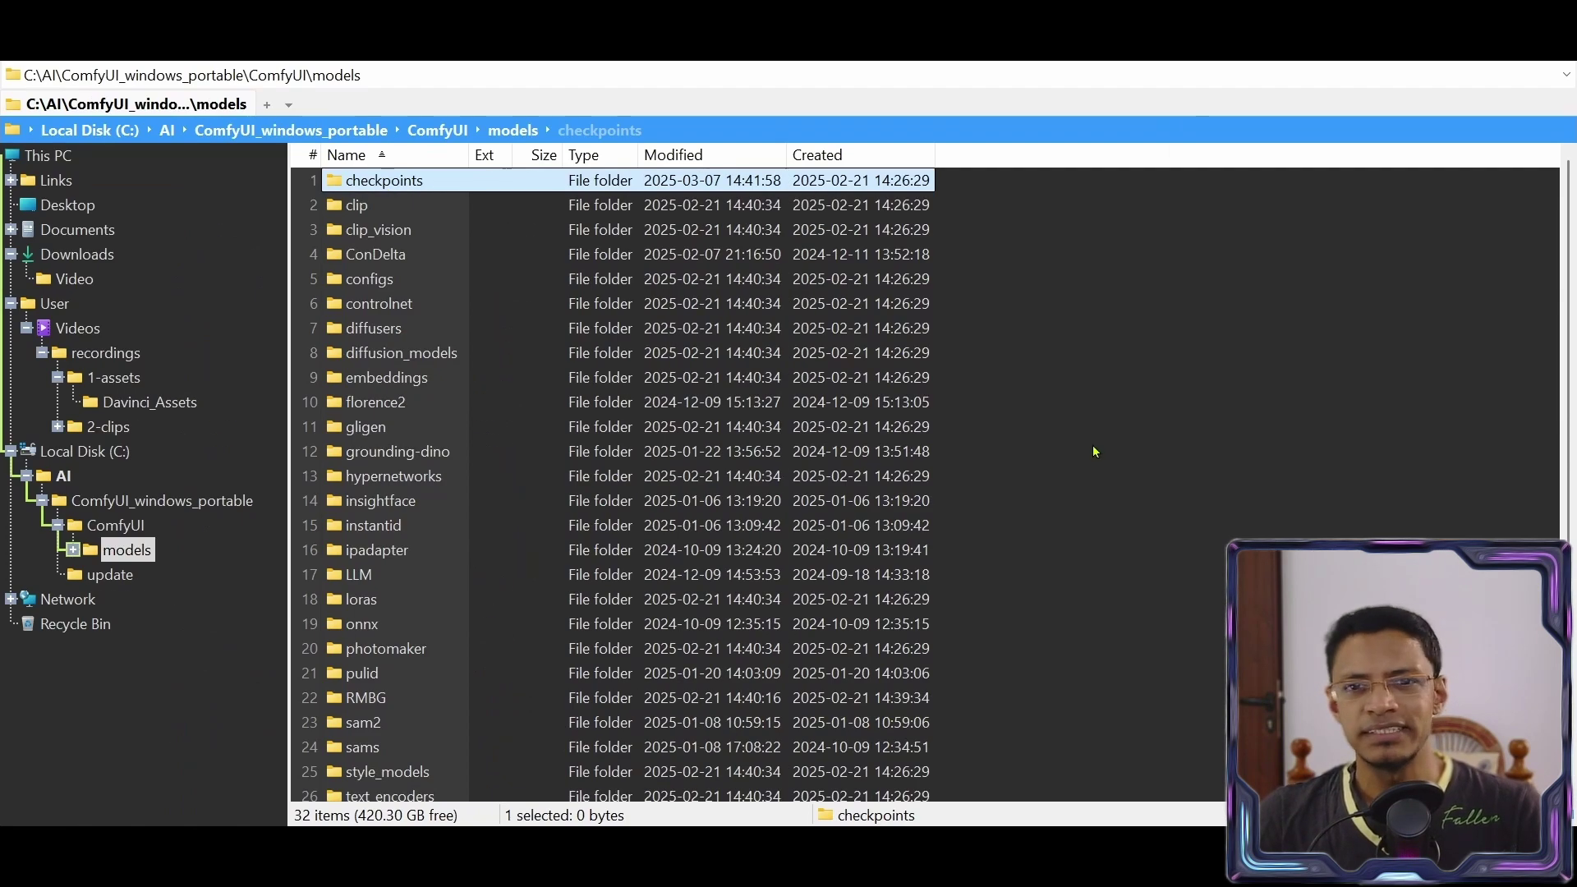
{"action": "key", "text": "BackSpace"}
{"action": "key", "text": "BackSpace"}
{"action": "double_click", "coordinate": [363, 171]}
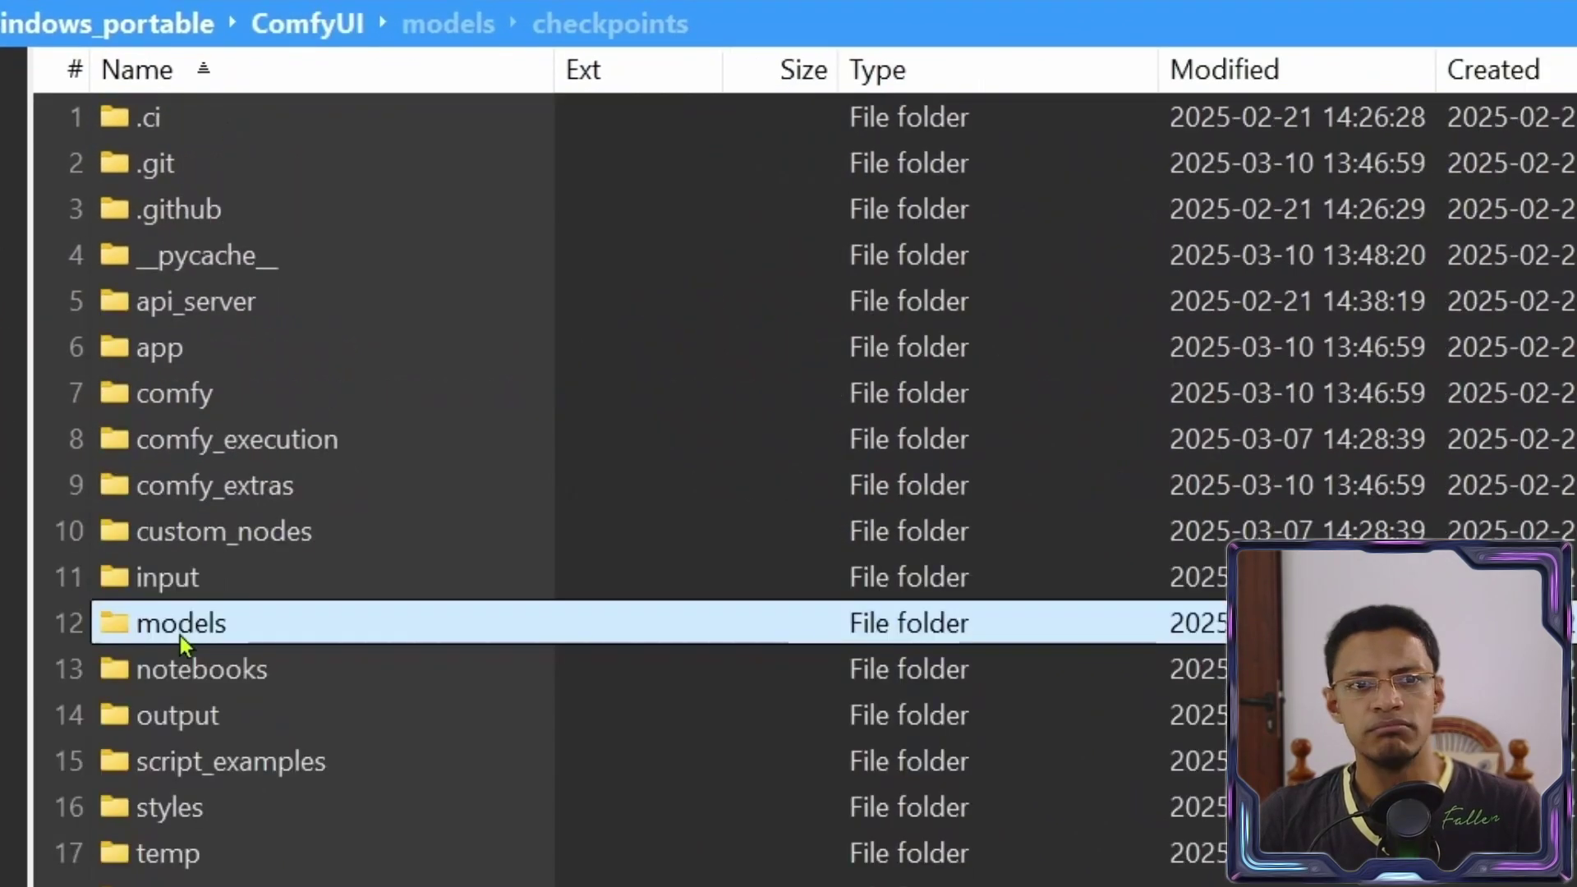
{"action": "double_click", "coordinate": [331, 492]}
{"action": "double_click", "coordinate": [198, 131]}
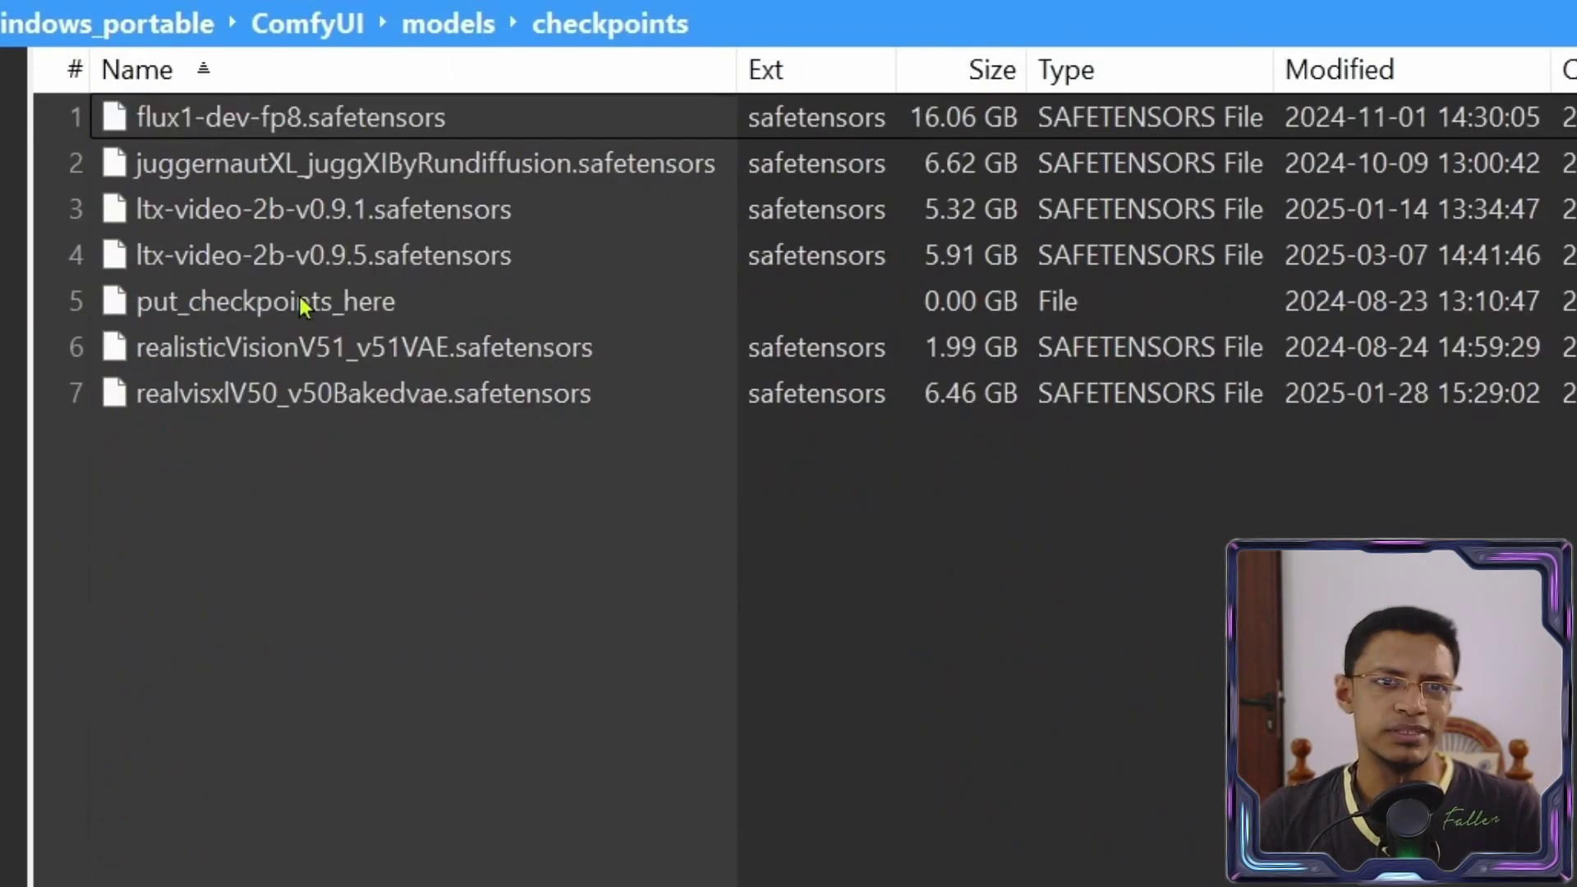
{"action": "left_click", "coordinate": [322, 214]}
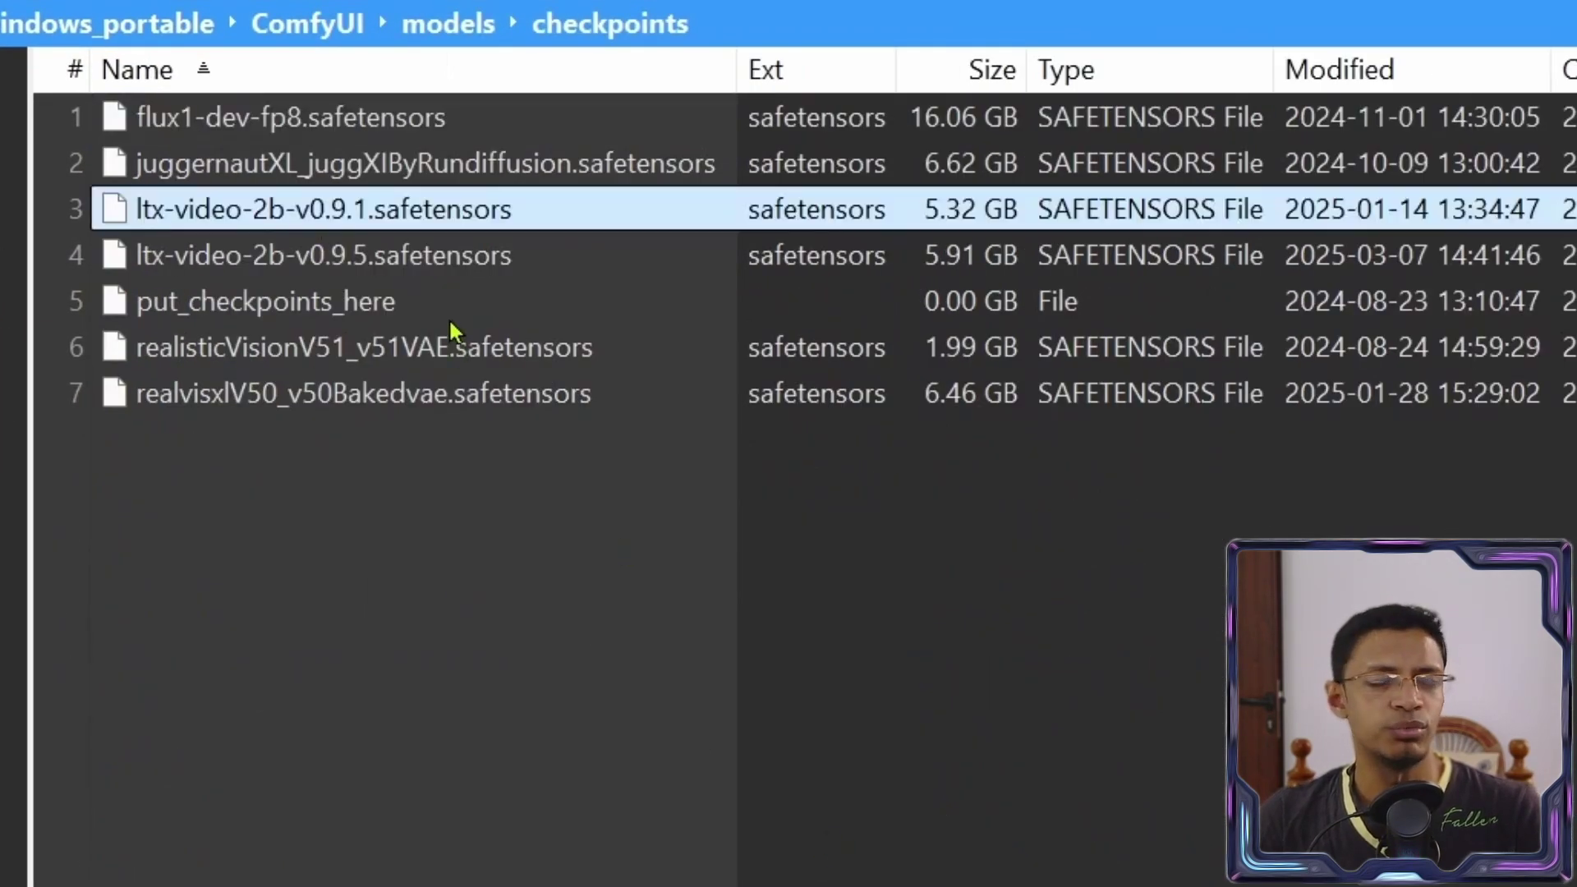
{"action": "left_click", "coordinate": [406, 267]}
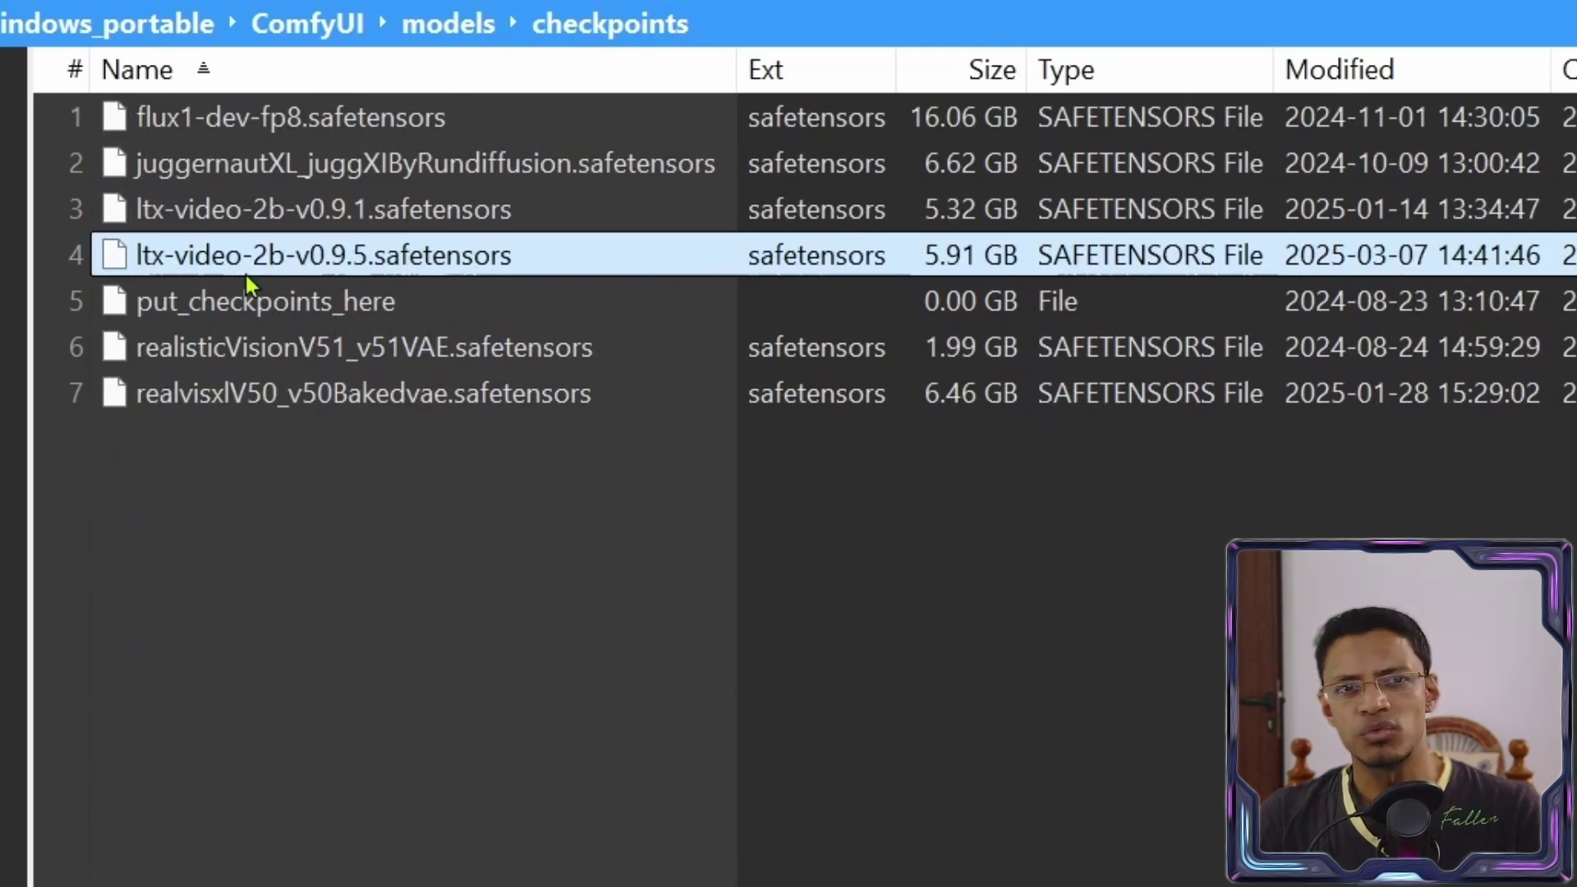
Check the models\clip folder for the t5xxl_fp8_e4m3fn.safetensors text encoder, and return to the models folder
{"action": "mouse_move", "coordinate": [337, 274]}
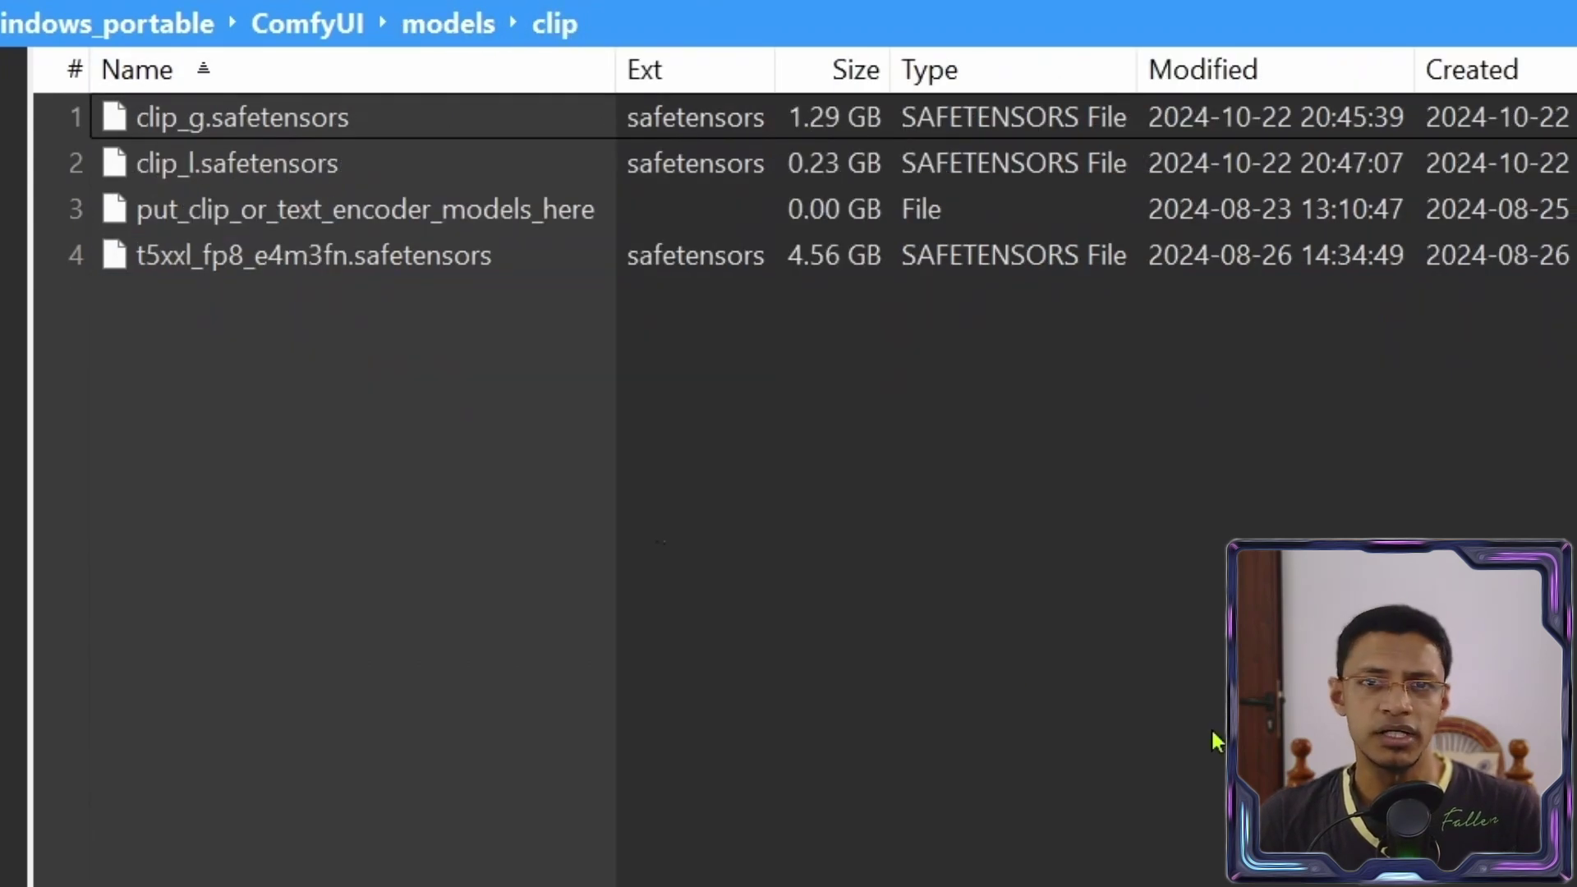
{"action": "left_click", "coordinate": [202, 275]}
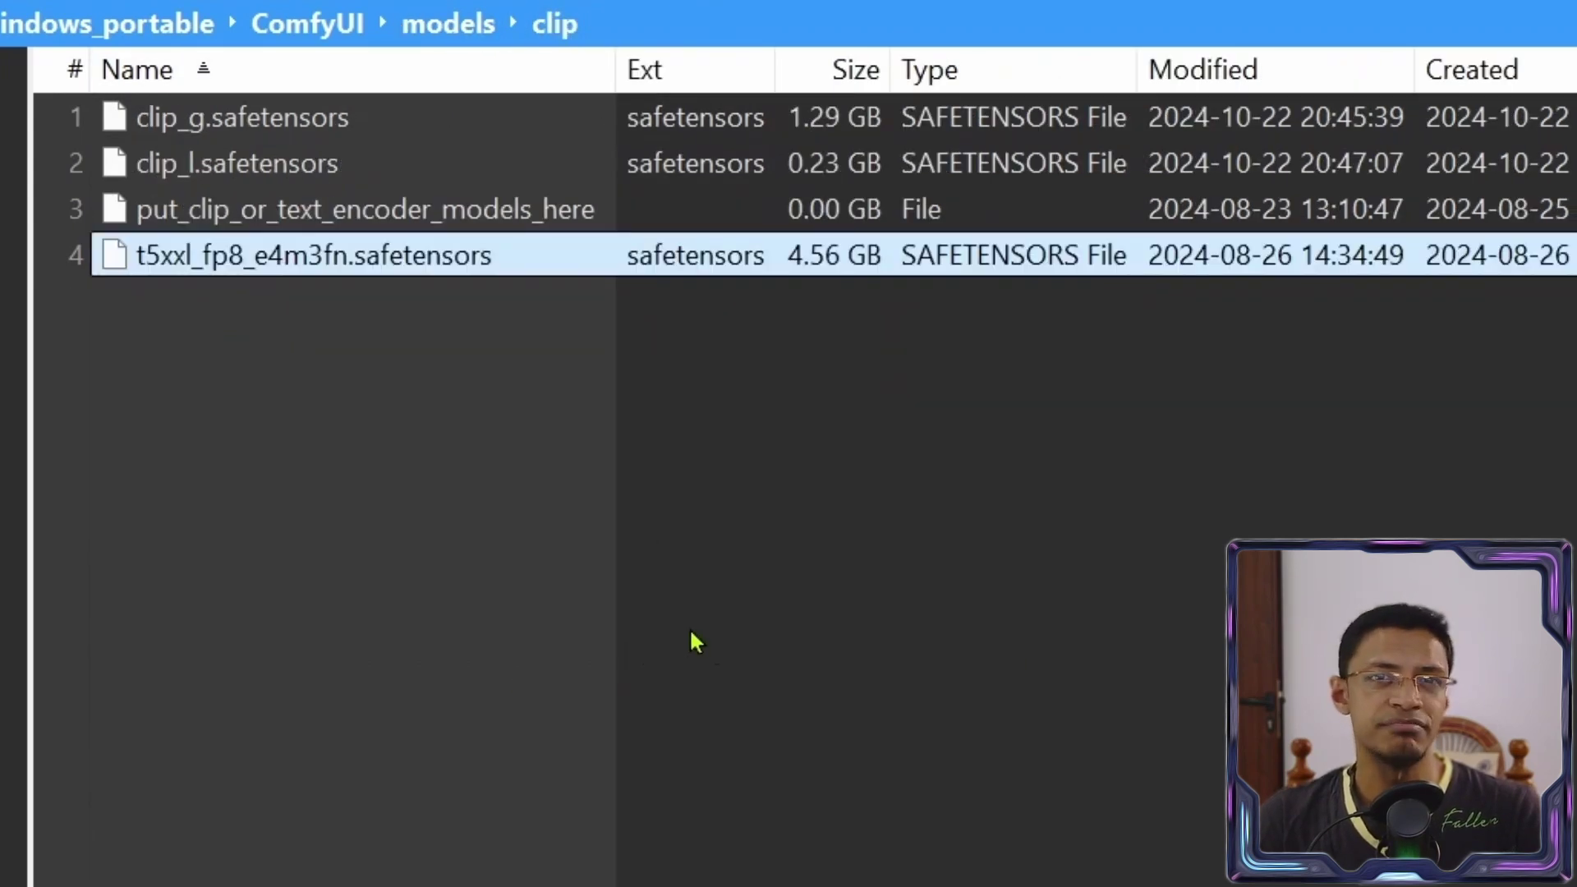
{"action": "left_click", "coordinate": [1065, 667]}
{"action": "key", "text": "BackSpace"}
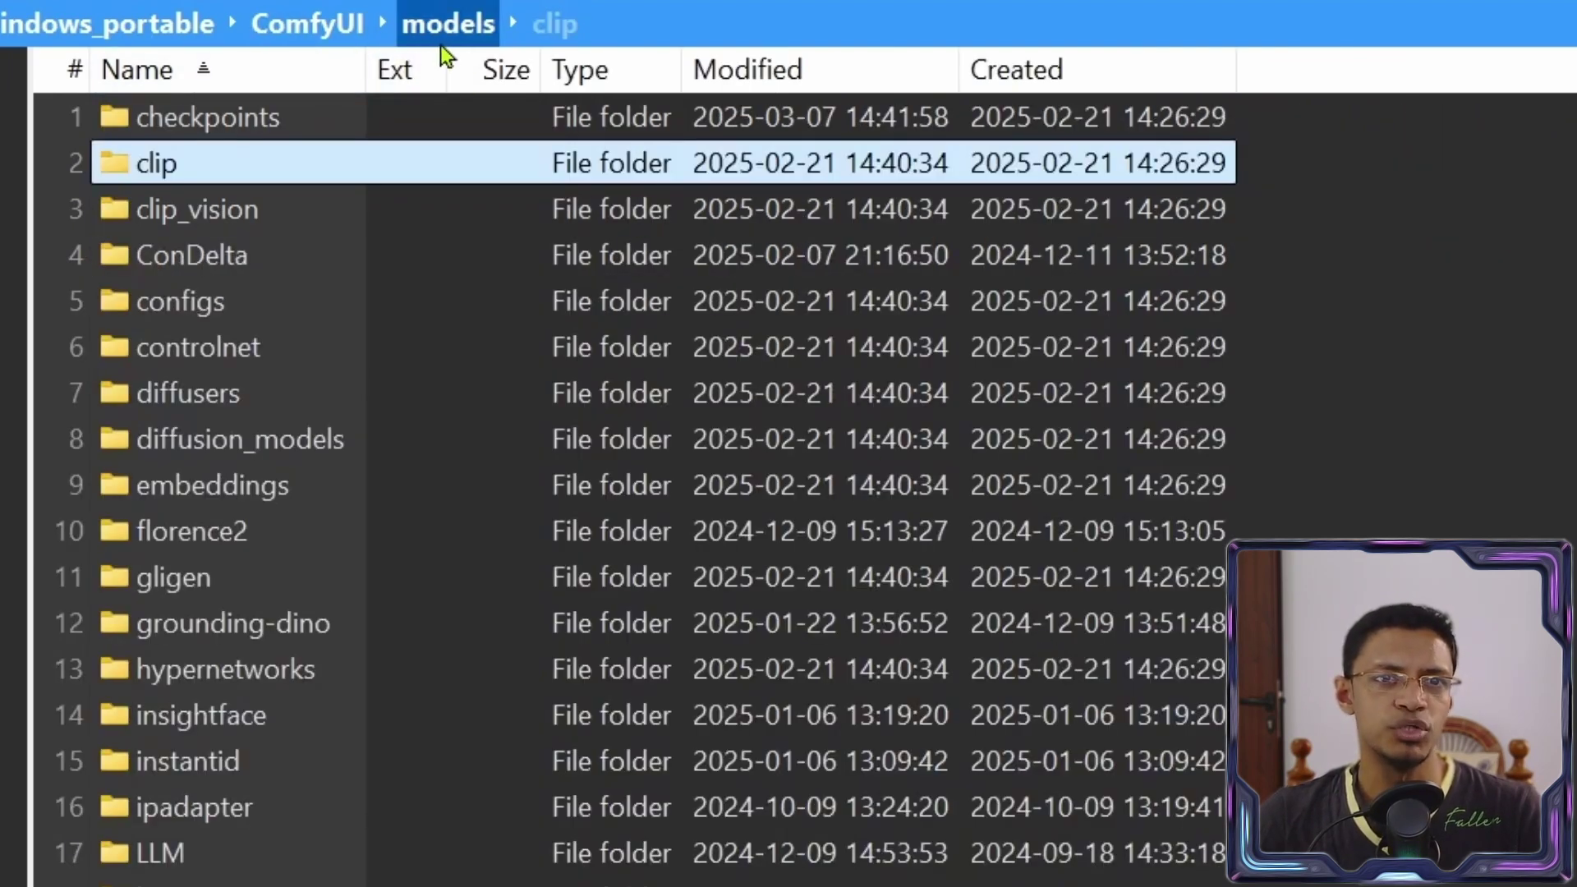
{"action": "mouse_move", "coordinate": [189, 175]}
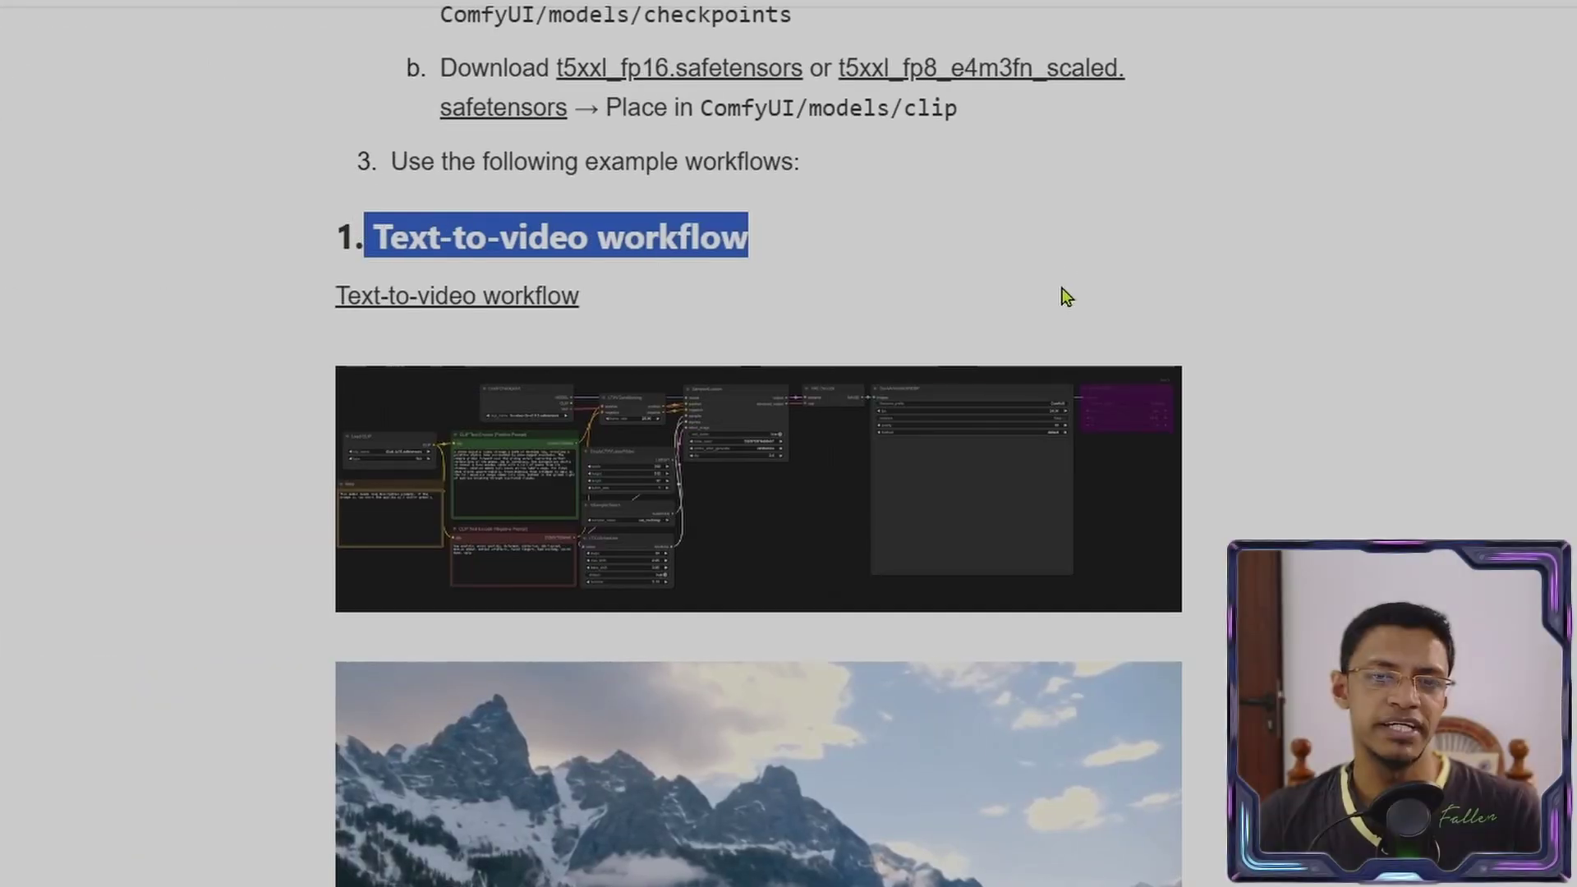
Open the text-to-video workflow's JSON file from the announcement page in the browser and start saving it to disk
{"action": "left_click", "coordinate": [428, 304]}
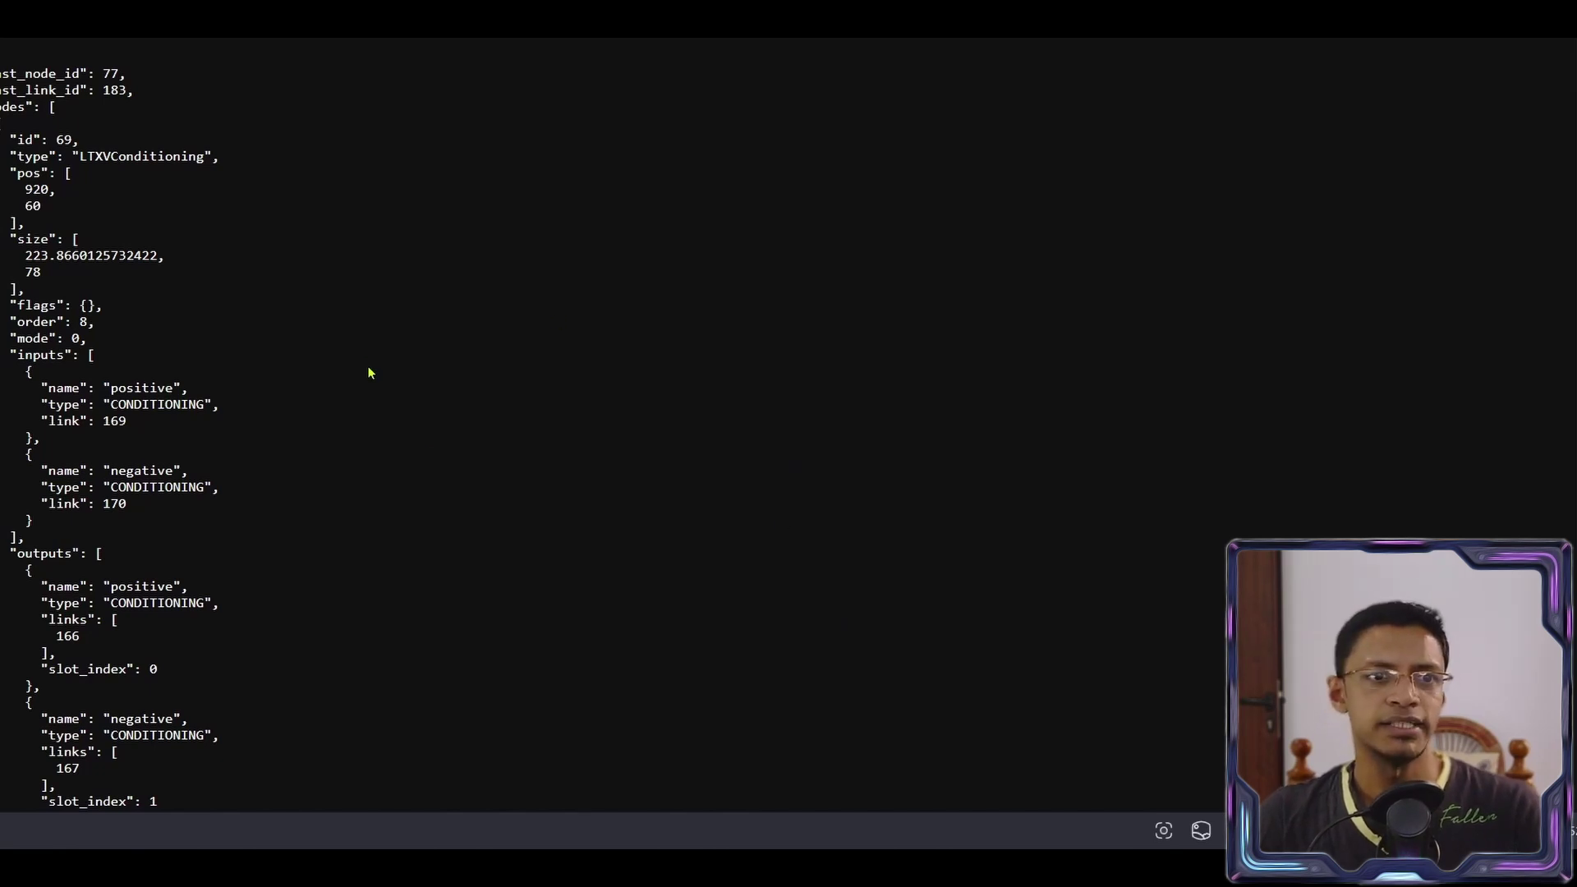
{"action": "right_click", "coordinate": [427, 299]}
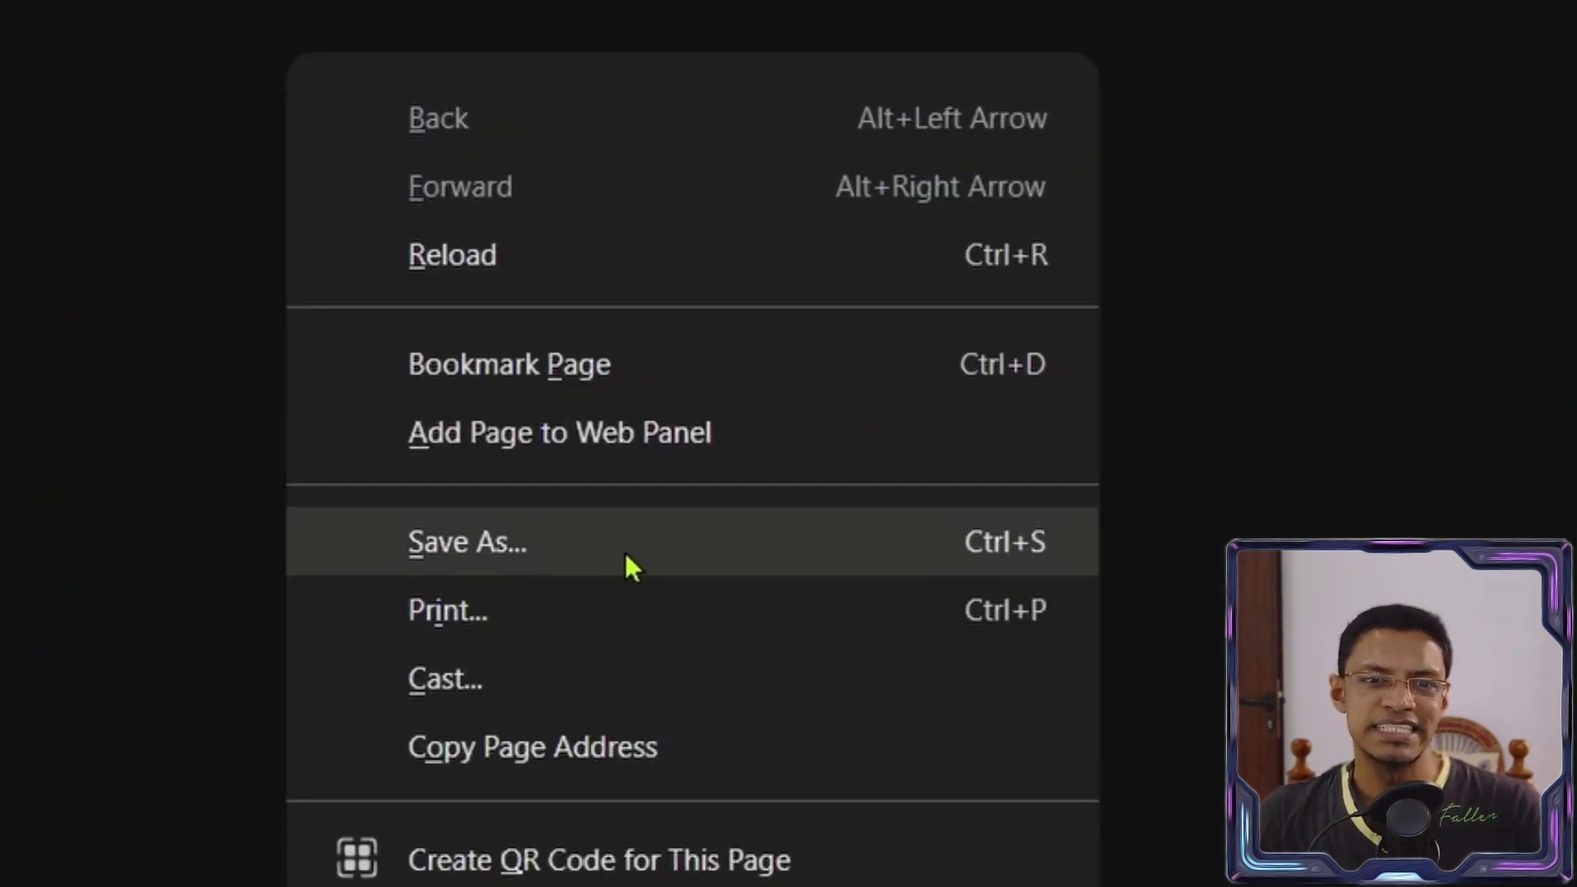
{"action": "left_click", "coordinate": [622, 558]}
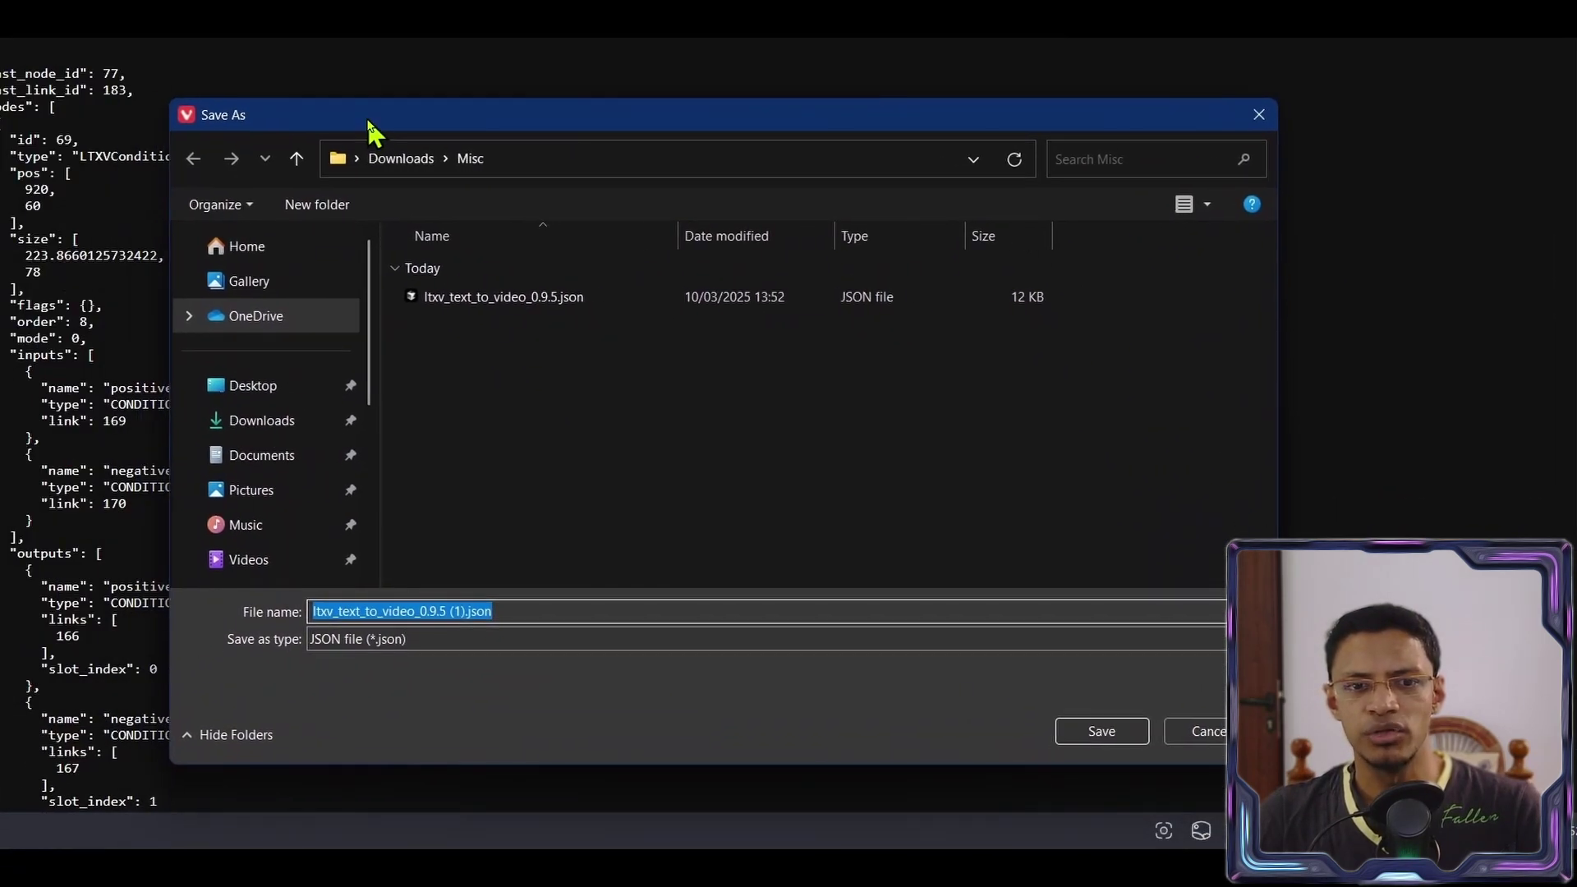
Set the save type to All Files (*.*) and make sure the workflow's file name keeps the .json extension
{"action": "left_click", "coordinate": [517, 611]}
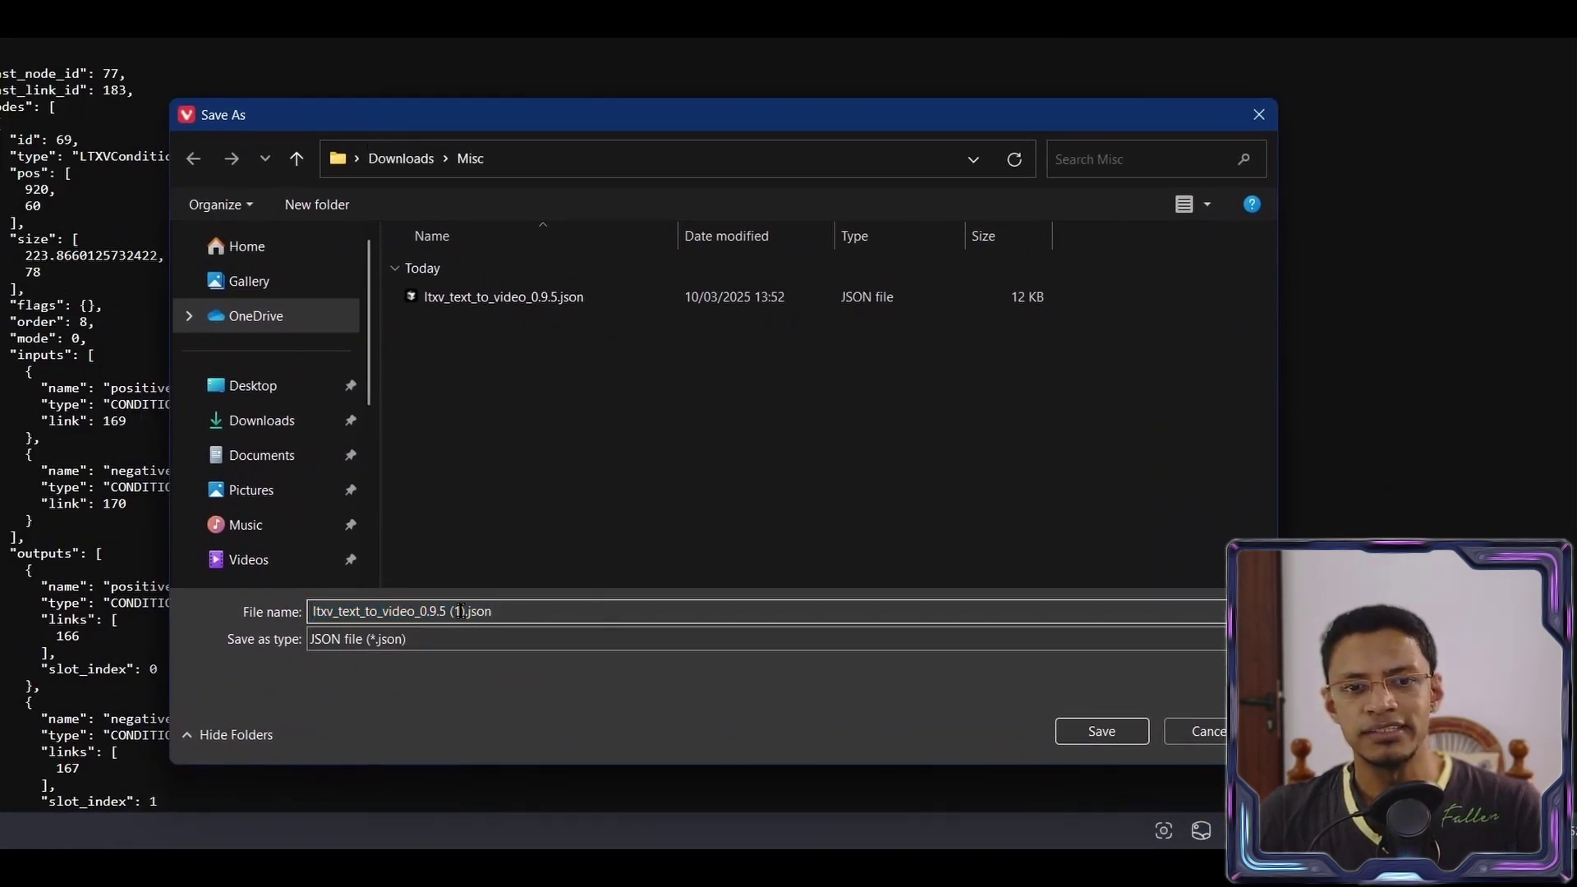
{"action": "left_click_drag", "start_coordinate": [466, 611], "coordinate": [511, 610]}
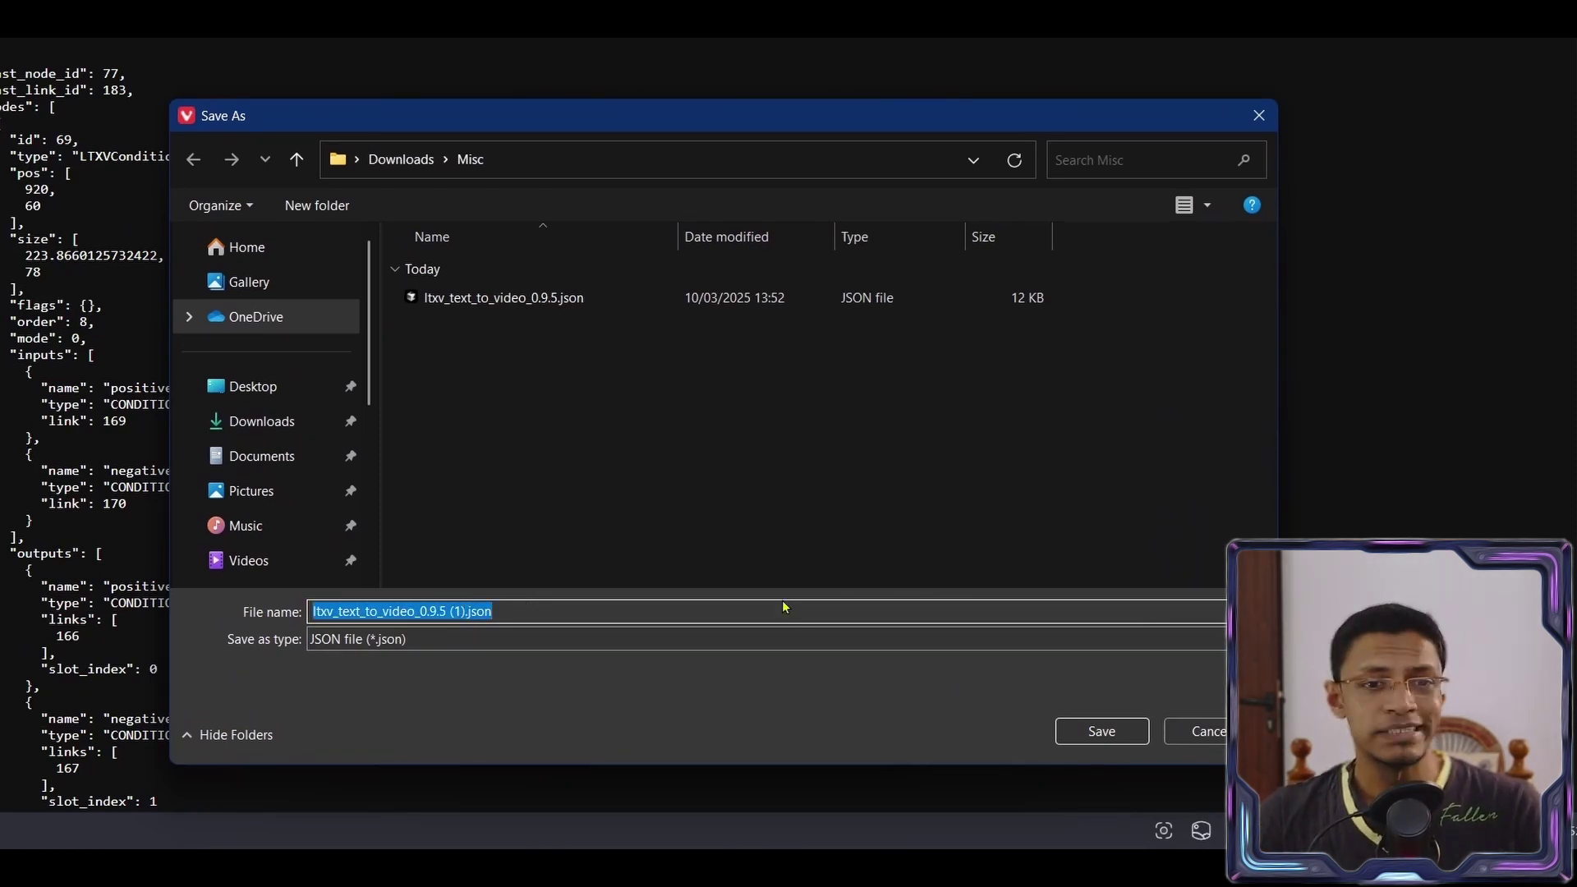
{"action": "left_click", "coordinate": [398, 641]}
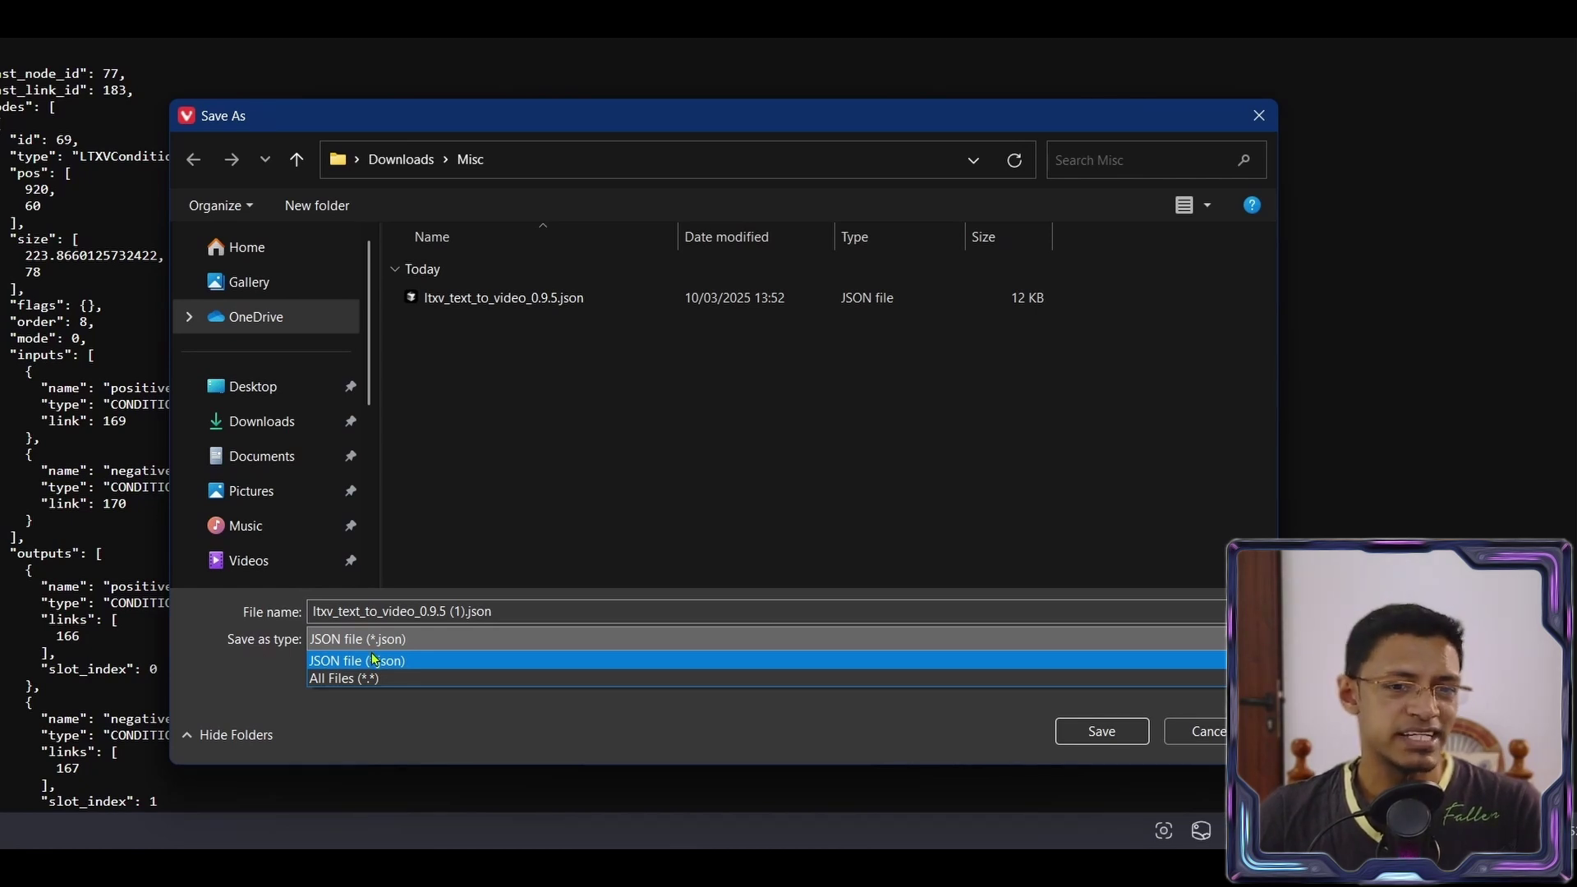
{"action": "left_click", "coordinate": [374, 679]}
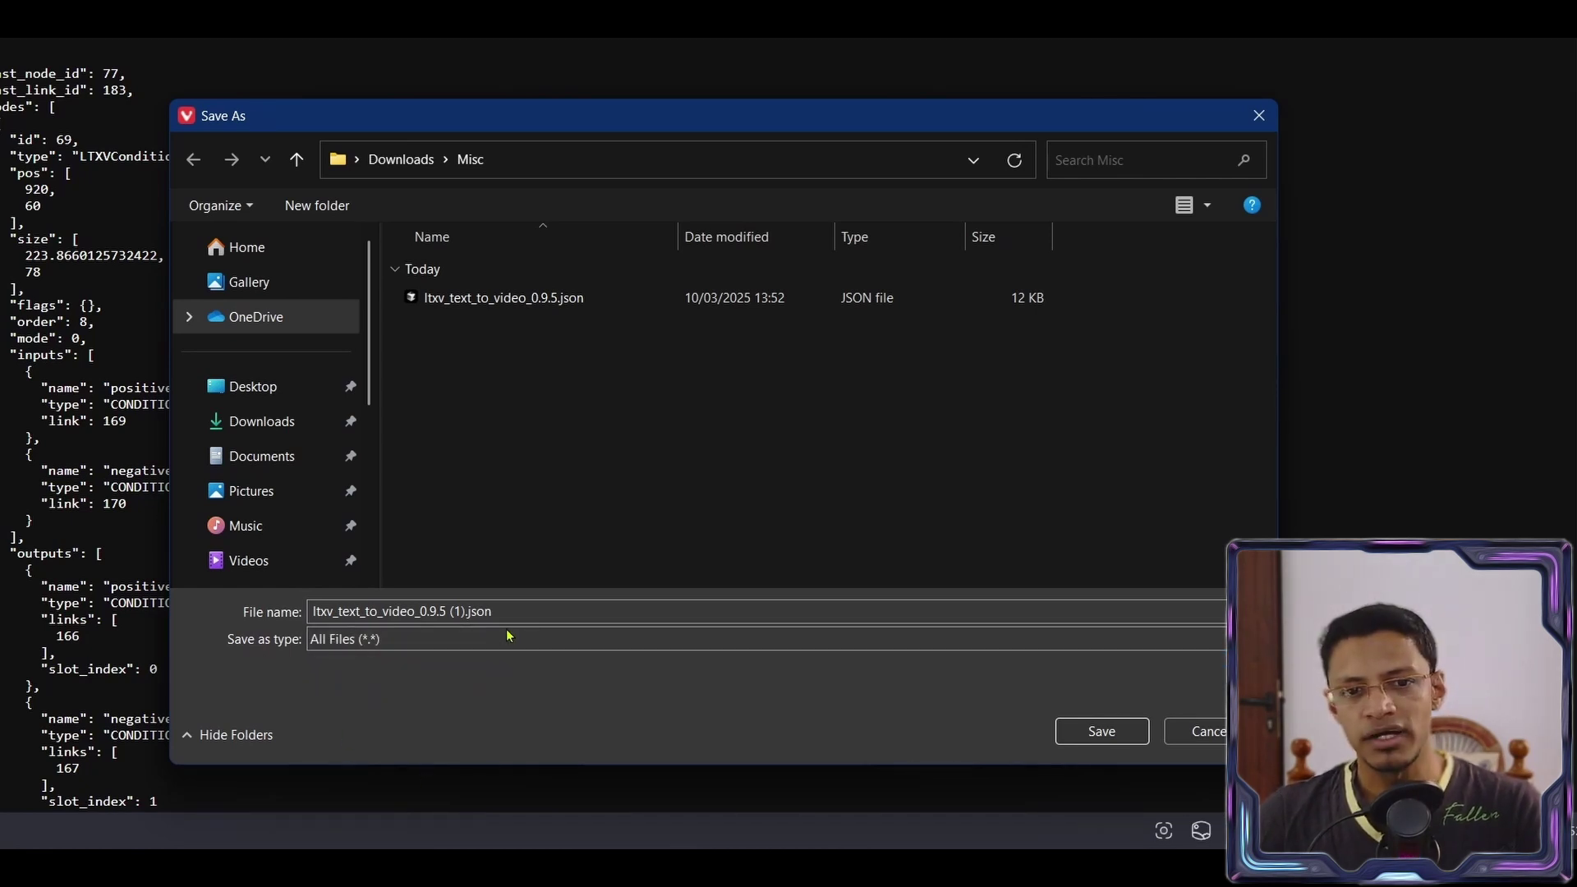
{"action": "left_click", "coordinate": [553, 612]}
{"action": "left_click_drag", "start_coordinate": [464, 612], "coordinate": [526, 612]}
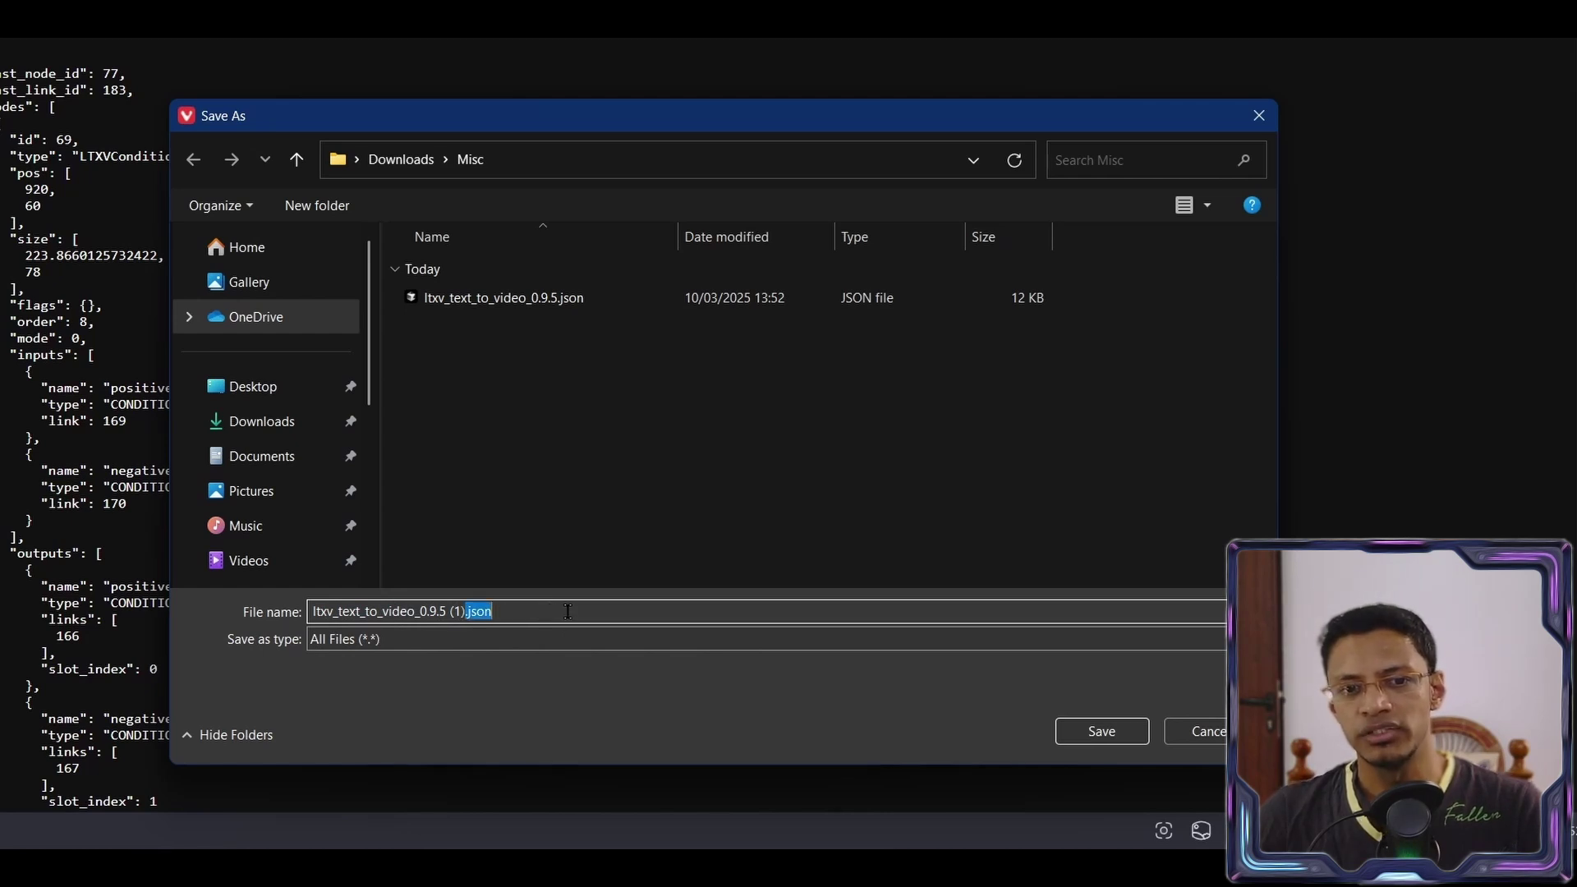
{"action": "left_click", "coordinate": [566, 612]}
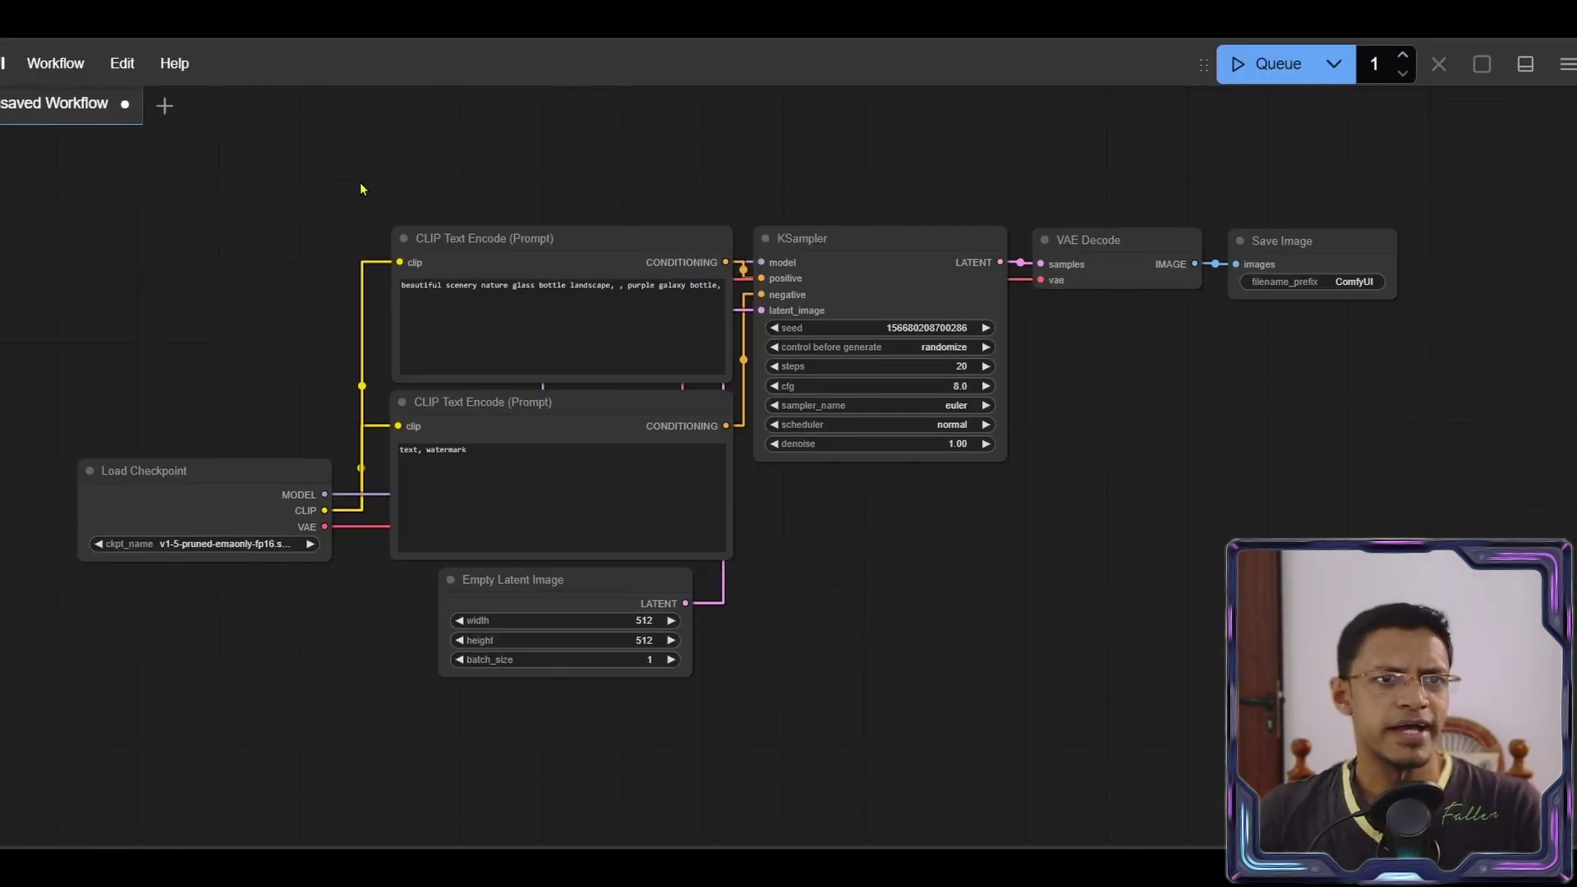
Open the downloaded LTXV text-to-video workflow file from the Downloads folder
{"action": "left_click", "coordinate": [48, 74]}
{"action": "left_click", "coordinate": [101, 156]}
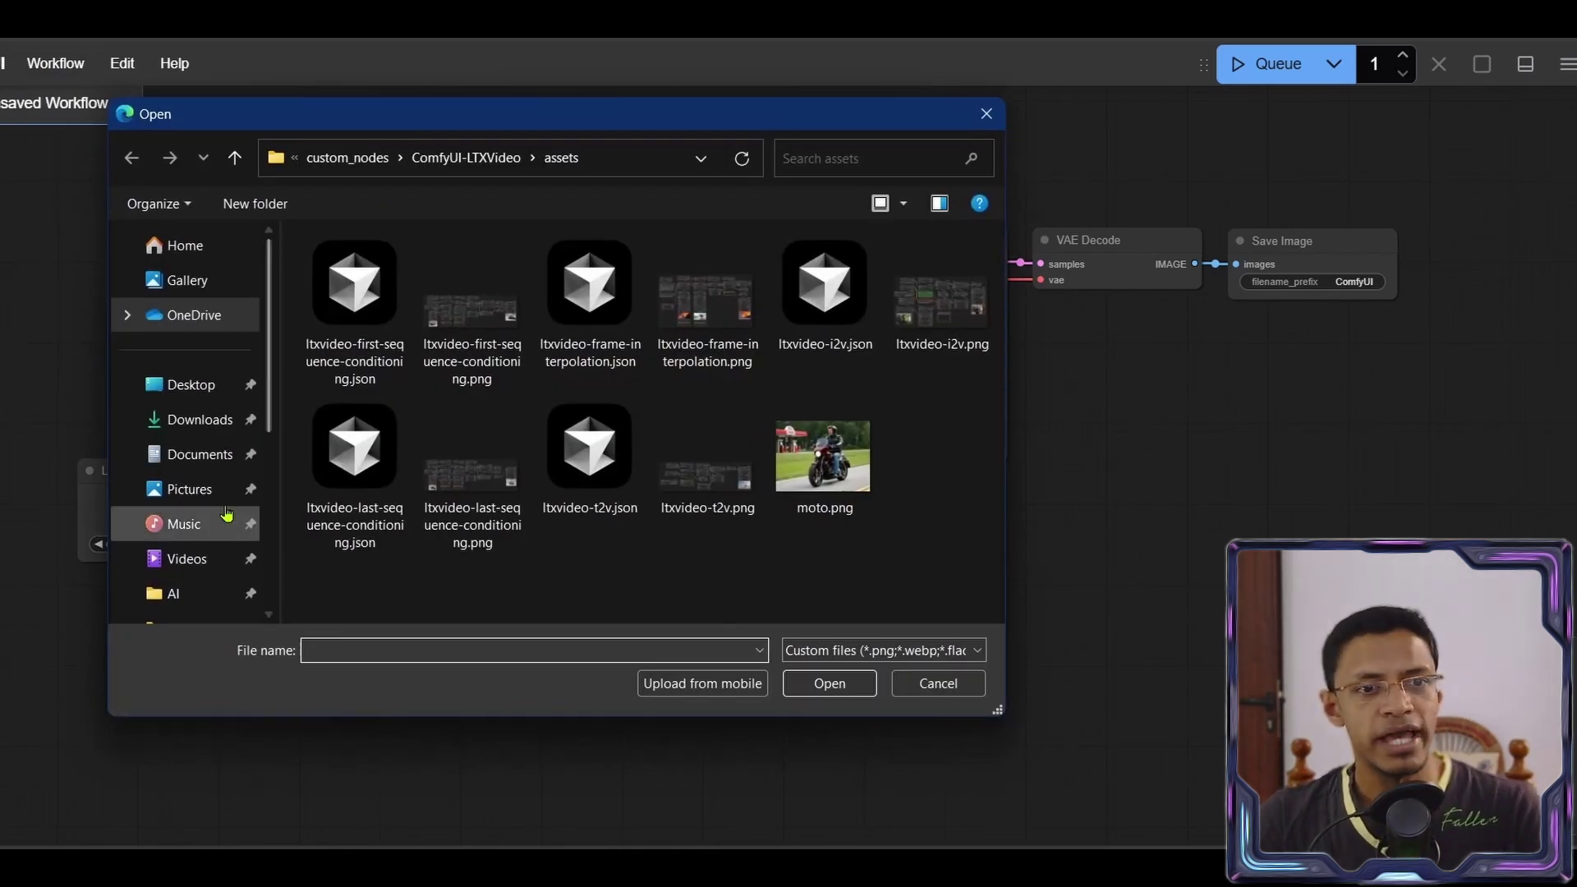
{"action": "left_click", "coordinate": [204, 423]}
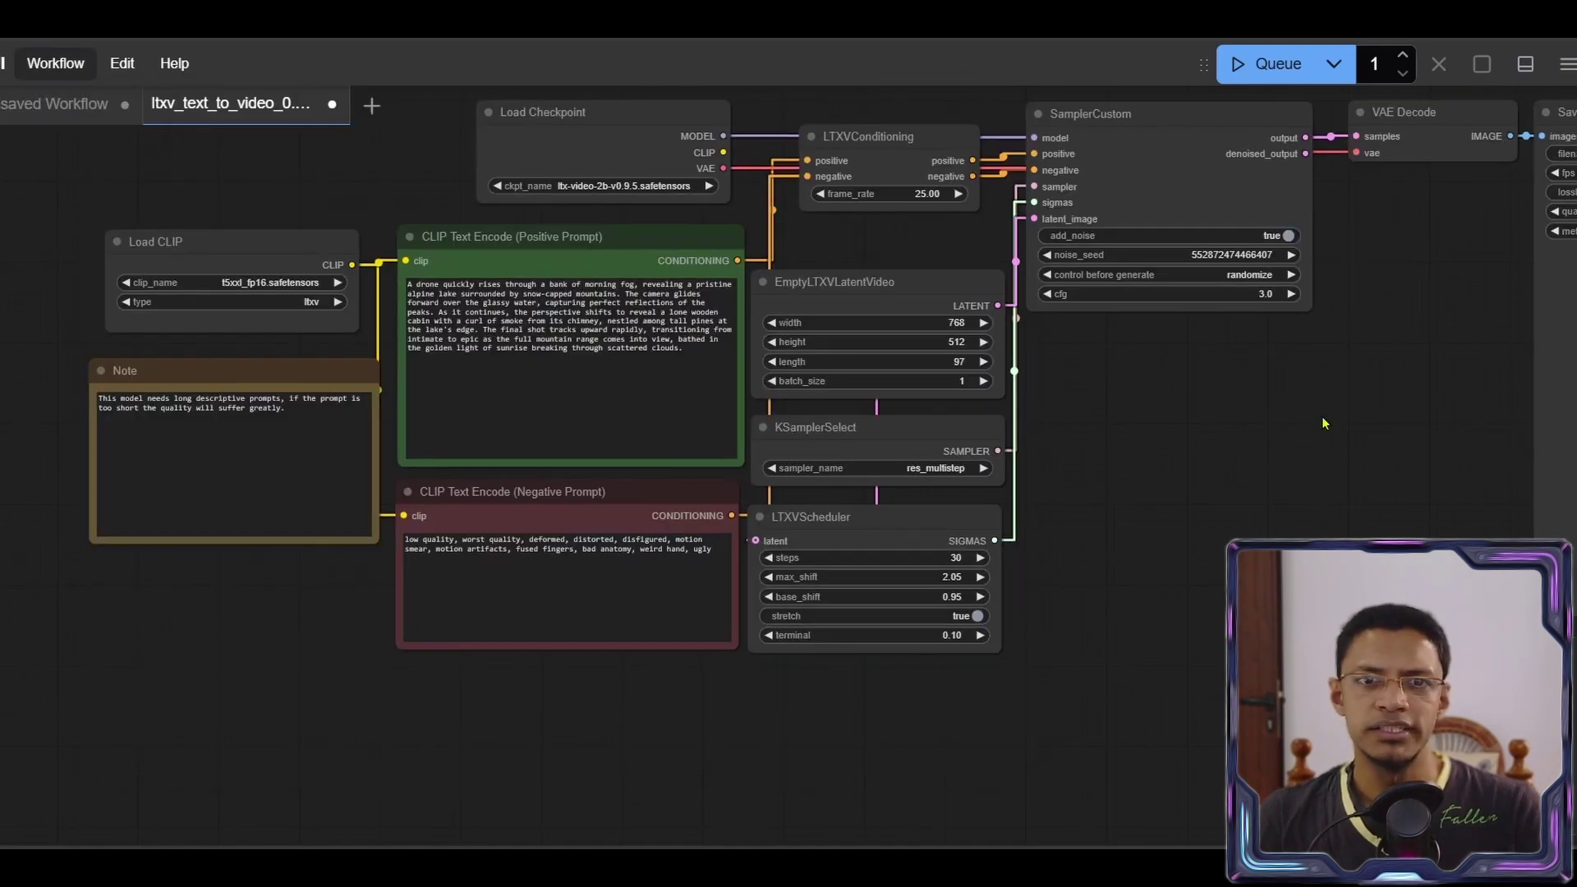
Set the clip name of the Load CLIP node to t5xxl_fp8_e4m3fn.safetensors
{"action": "left_click_drag", "start_coordinate": [1323, 423], "coordinate": [1107, 493]}
{"action": "scroll", "coordinate": [1258, 514], "scroll_direction": "down", "scroll_amount": 1}
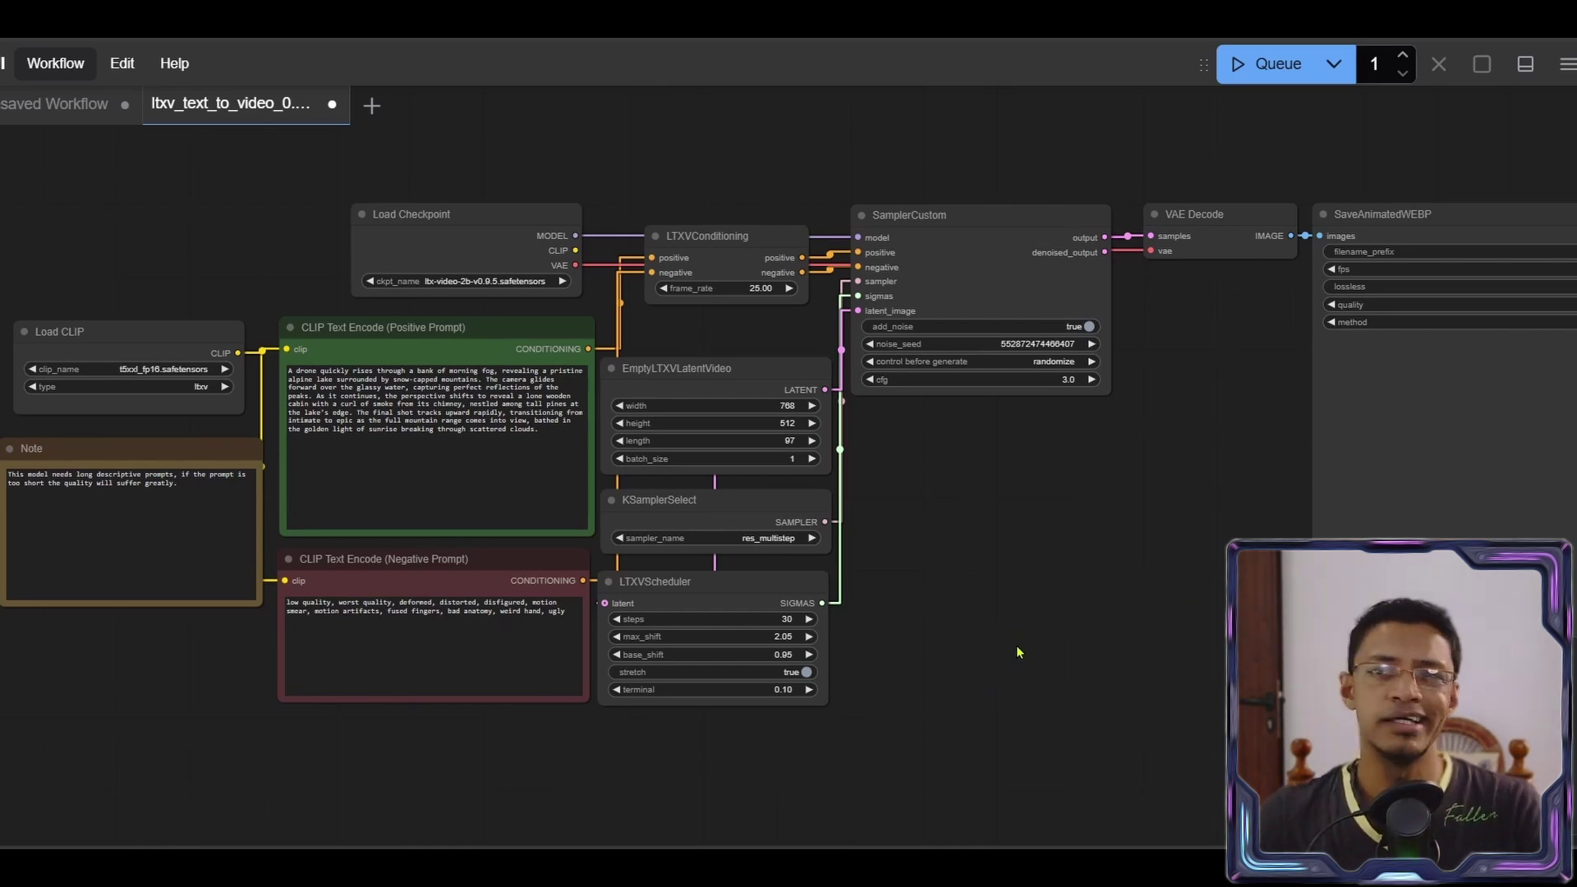
{"action": "scroll", "coordinate": [581, 355], "scroll_direction": "up", "scroll_amount": 8}
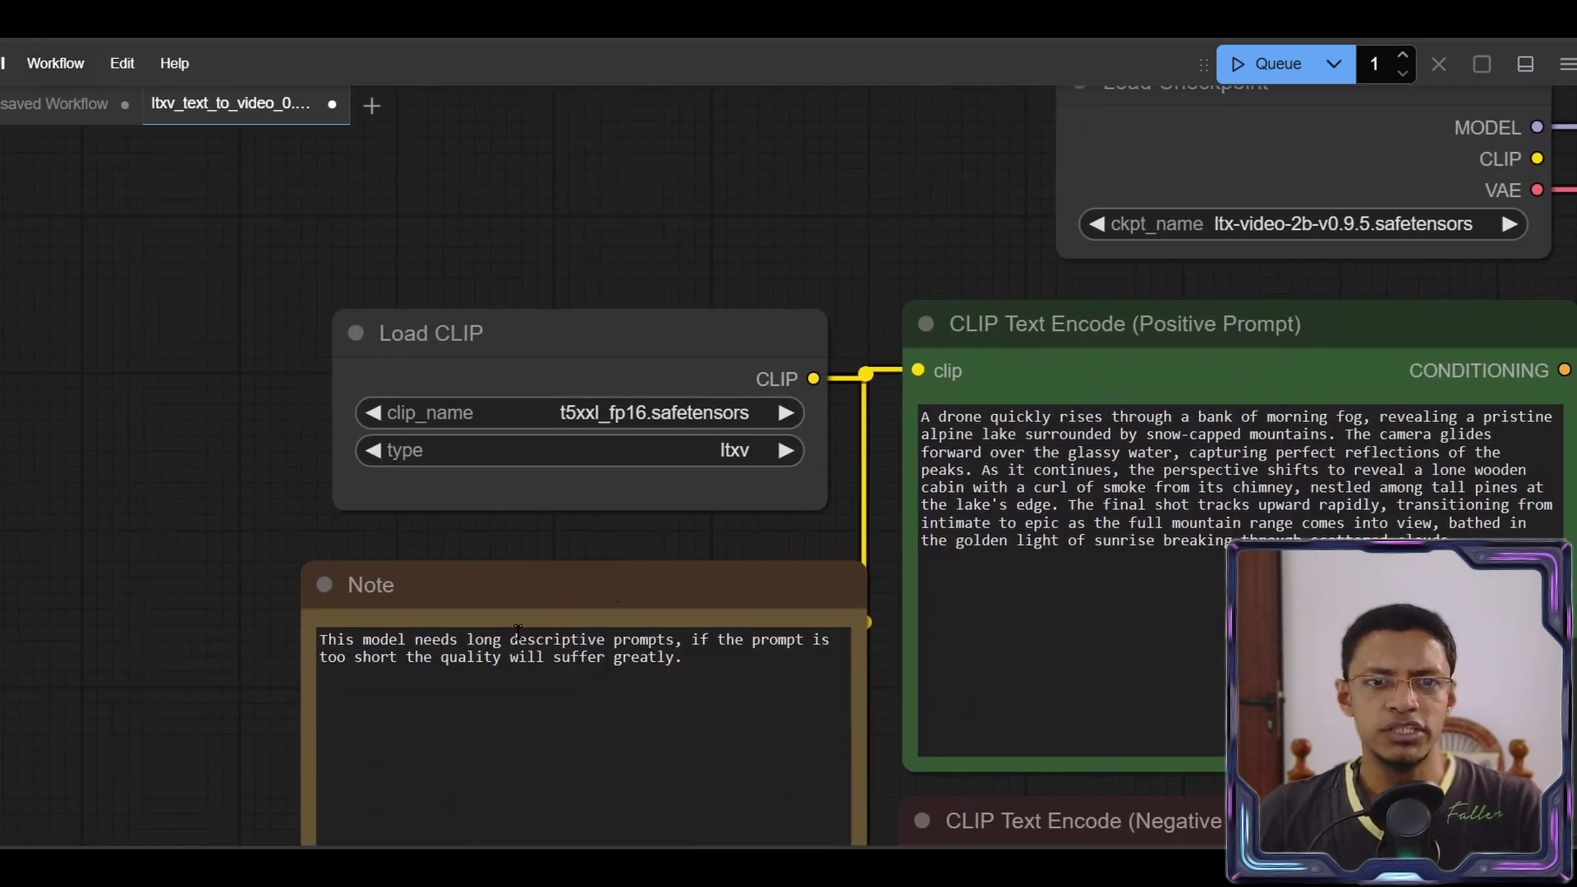
{"action": "left_click", "coordinate": [621, 419]}
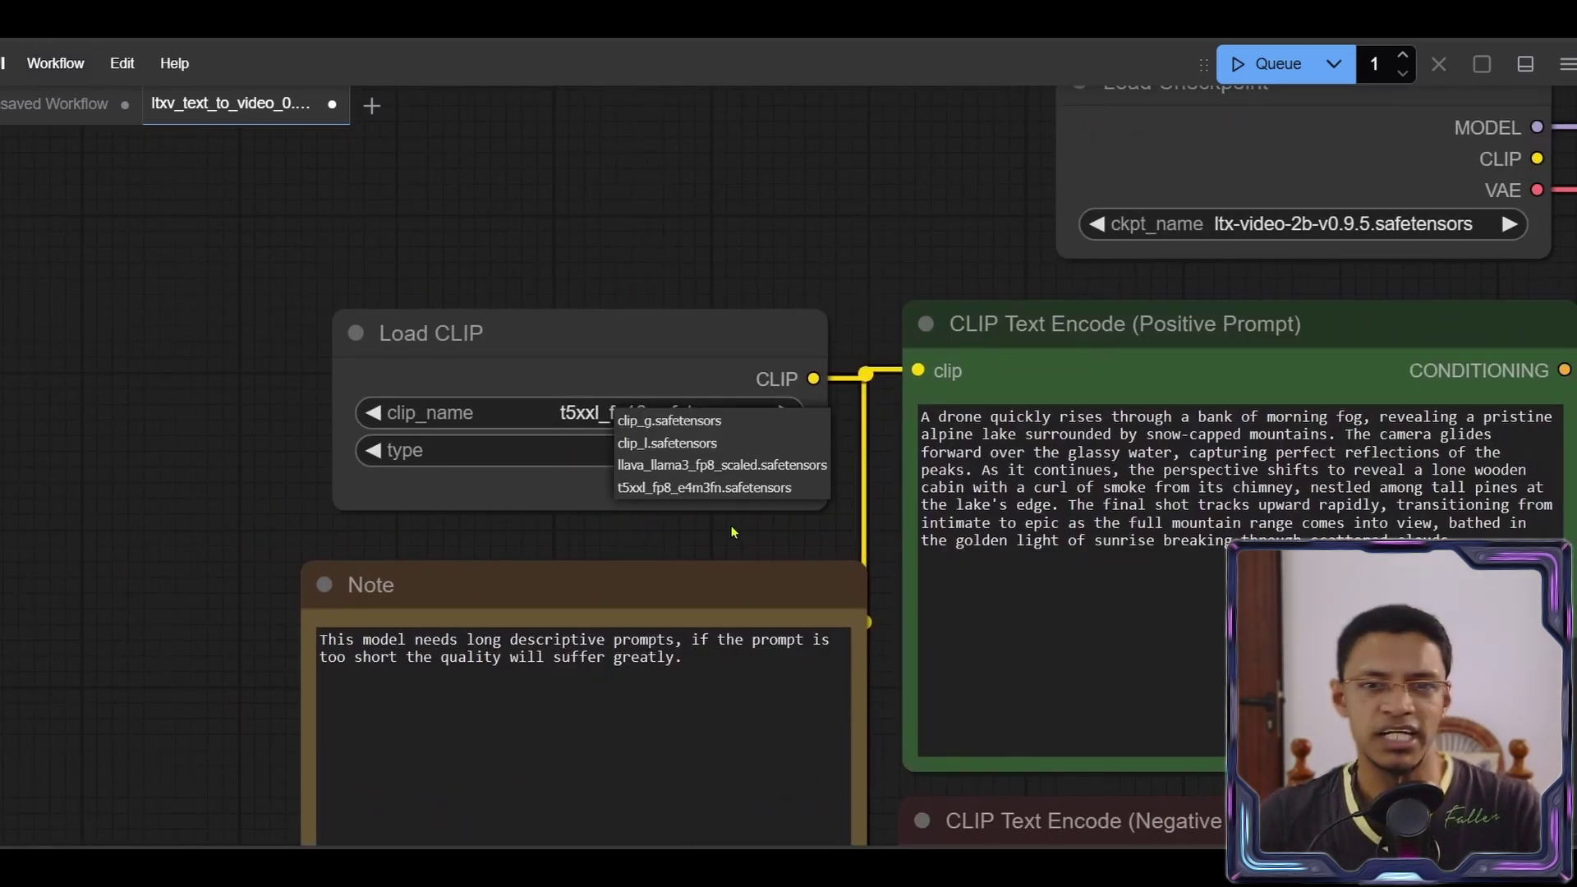
{"action": "left_click", "coordinate": [690, 487]}
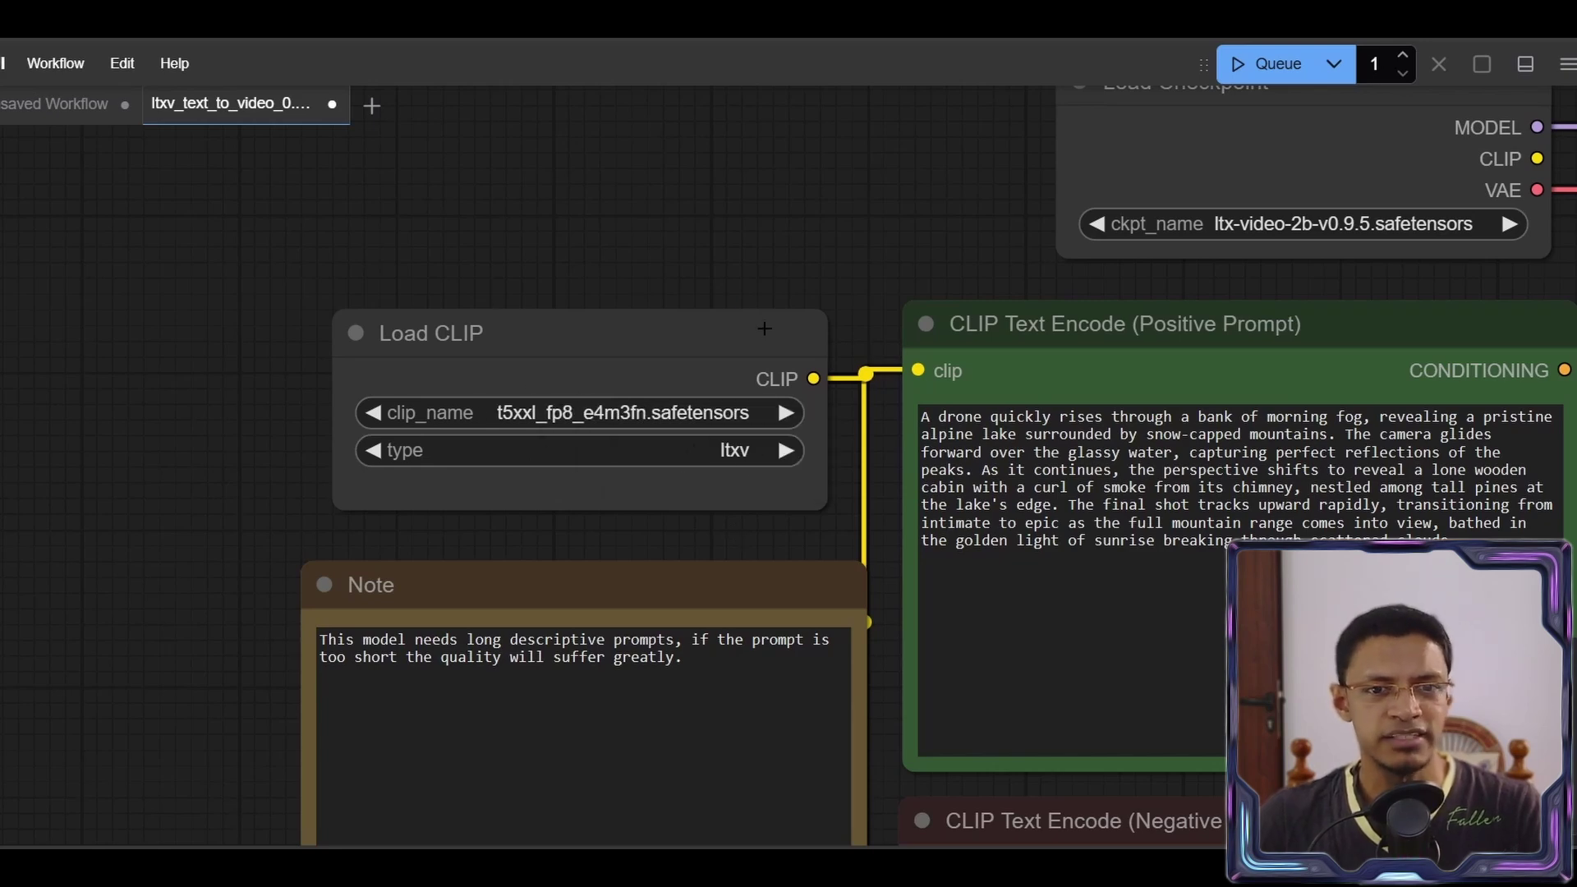
Select ltx-video-2b-v0.9.5.safetensors as the model in the Load Checkpoint node
{"action": "scroll", "coordinate": [737, 299], "scroll_direction": "down", "scroll_amount": 6}
{"action": "left_click_drag", "start_coordinate": [731, 239], "coordinate": [190, 372]}
{"action": "scroll", "coordinate": [465, 274], "scroll_direction": "up", "scroll_amount": 11}
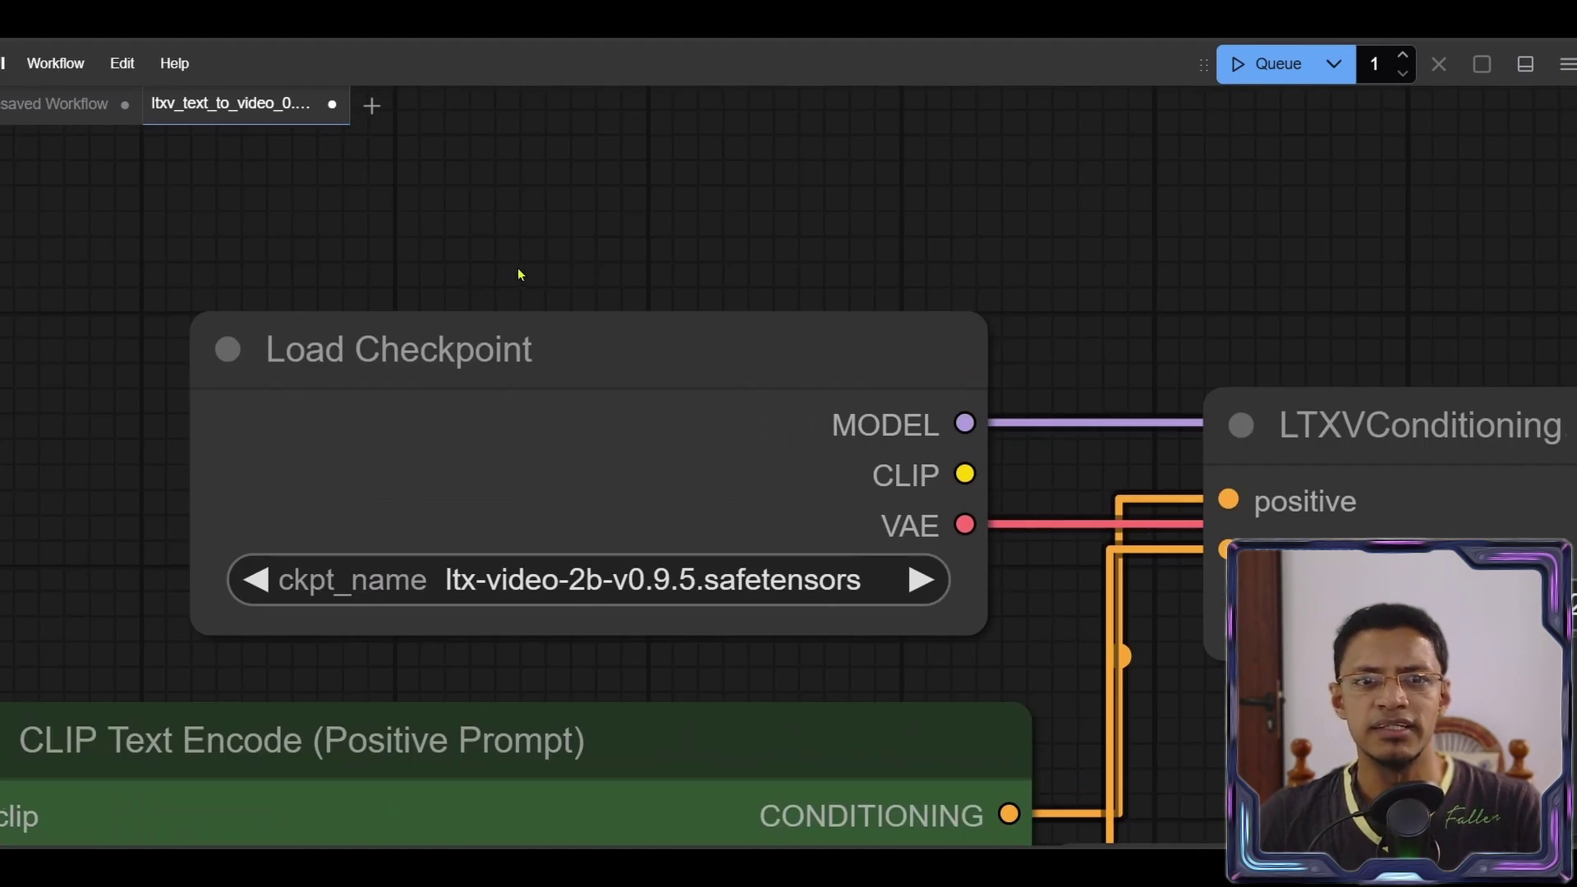
{"action": "left_click_drag", "start_coordinate": [533, 258], "coordinate": [624, 211]}
{"action": "left_click", "coordinate": [756, 529]}
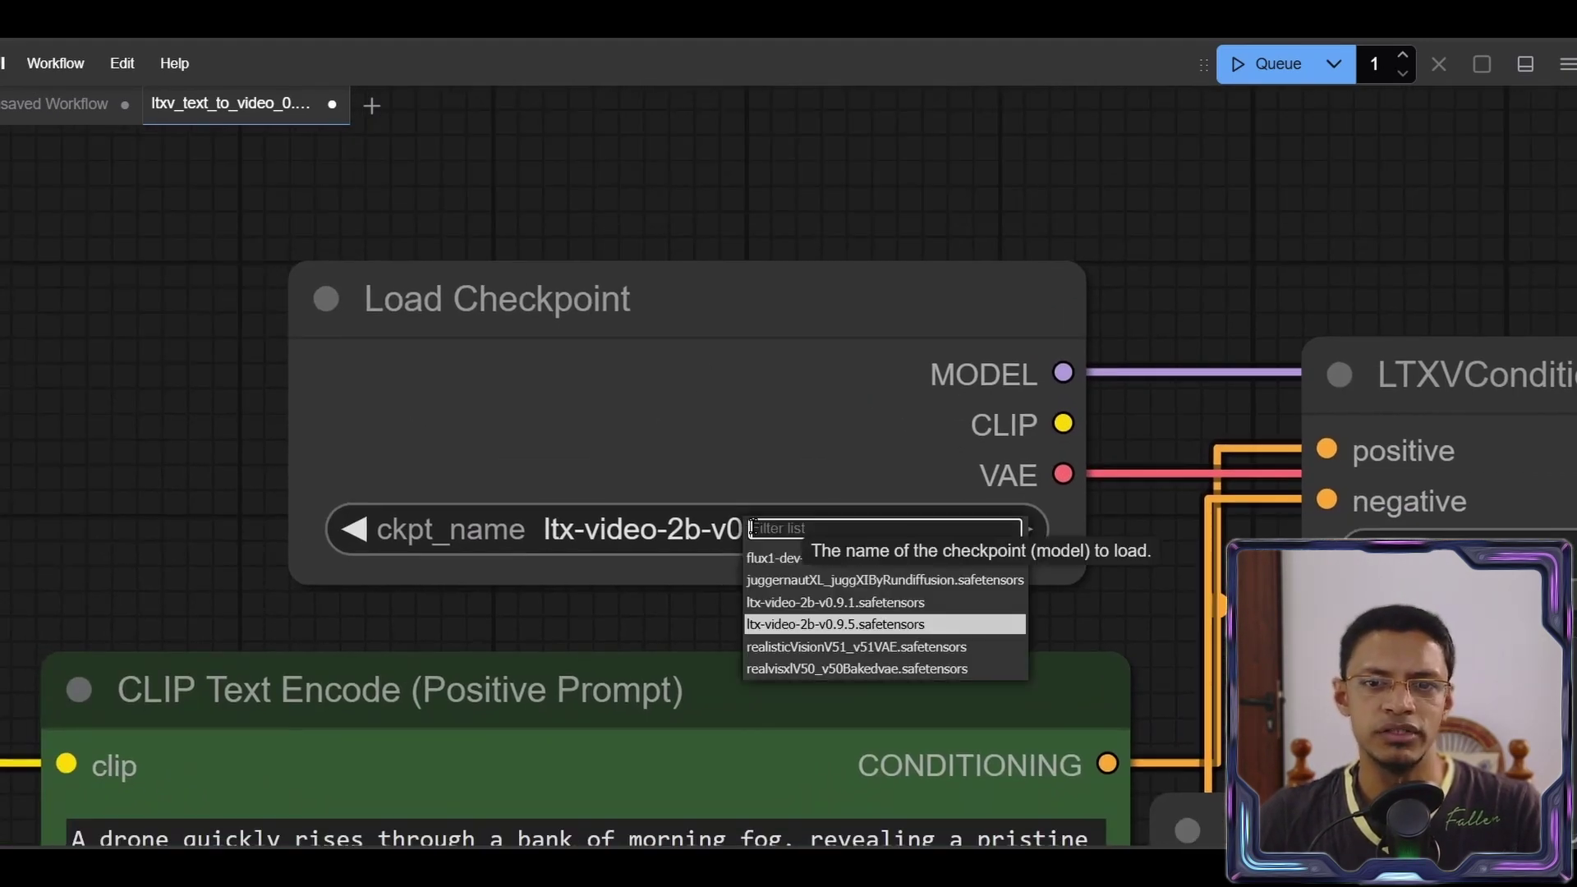
{"action": "left_click", "coordinate": [873, 633]}
{"action": "scroll", "coordinate": [57, 458], "scroll_direction": "down", "scroll_amount": 6}
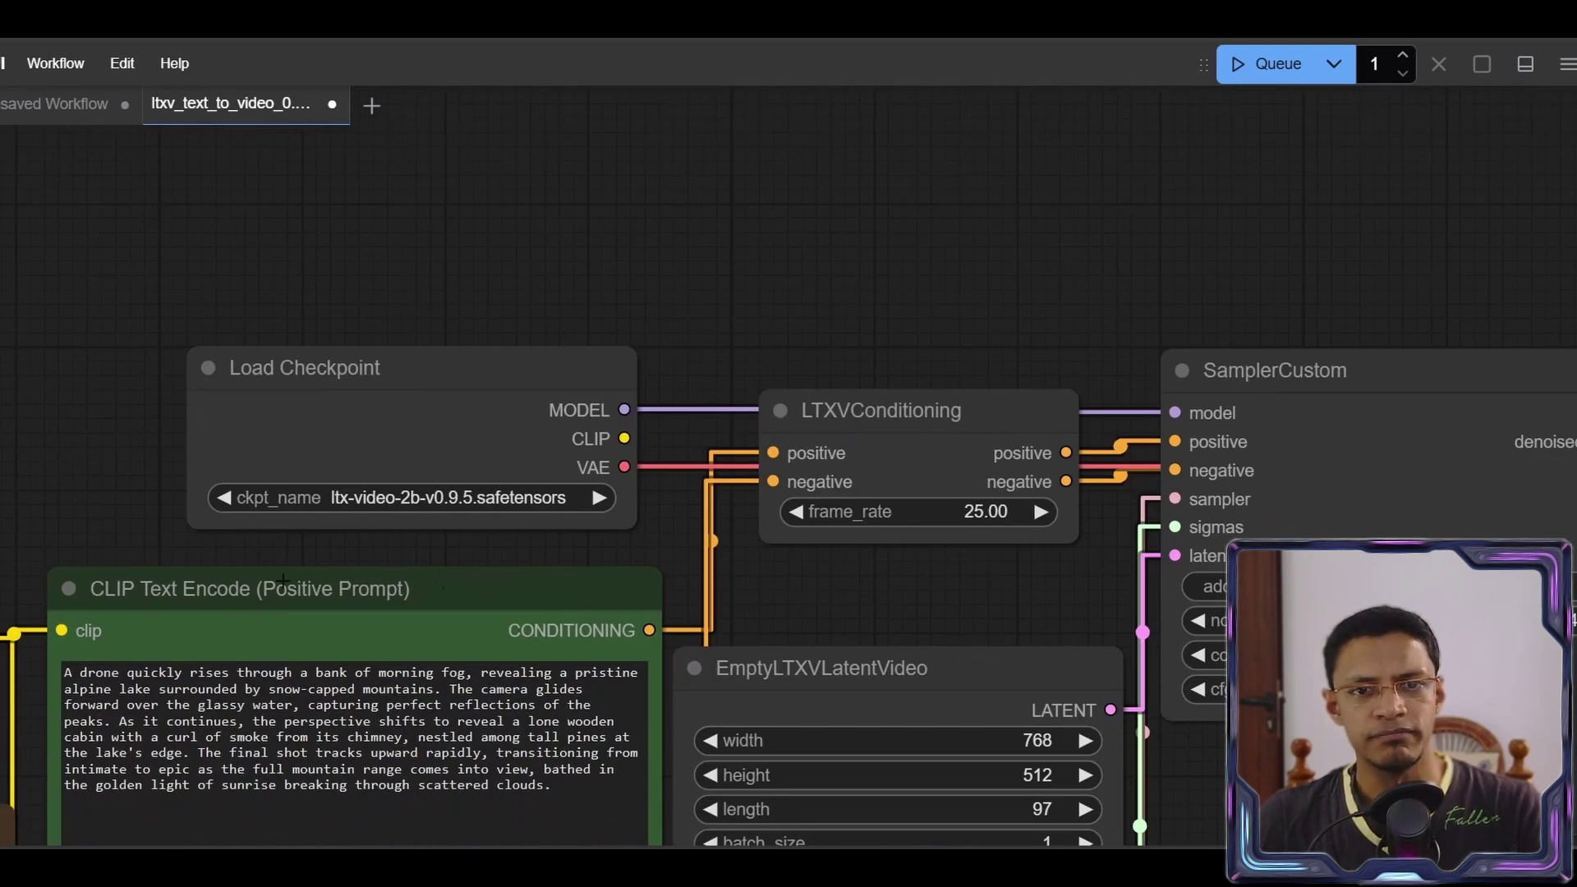
{"action": "left_click", "coordinate": [512, 497]}
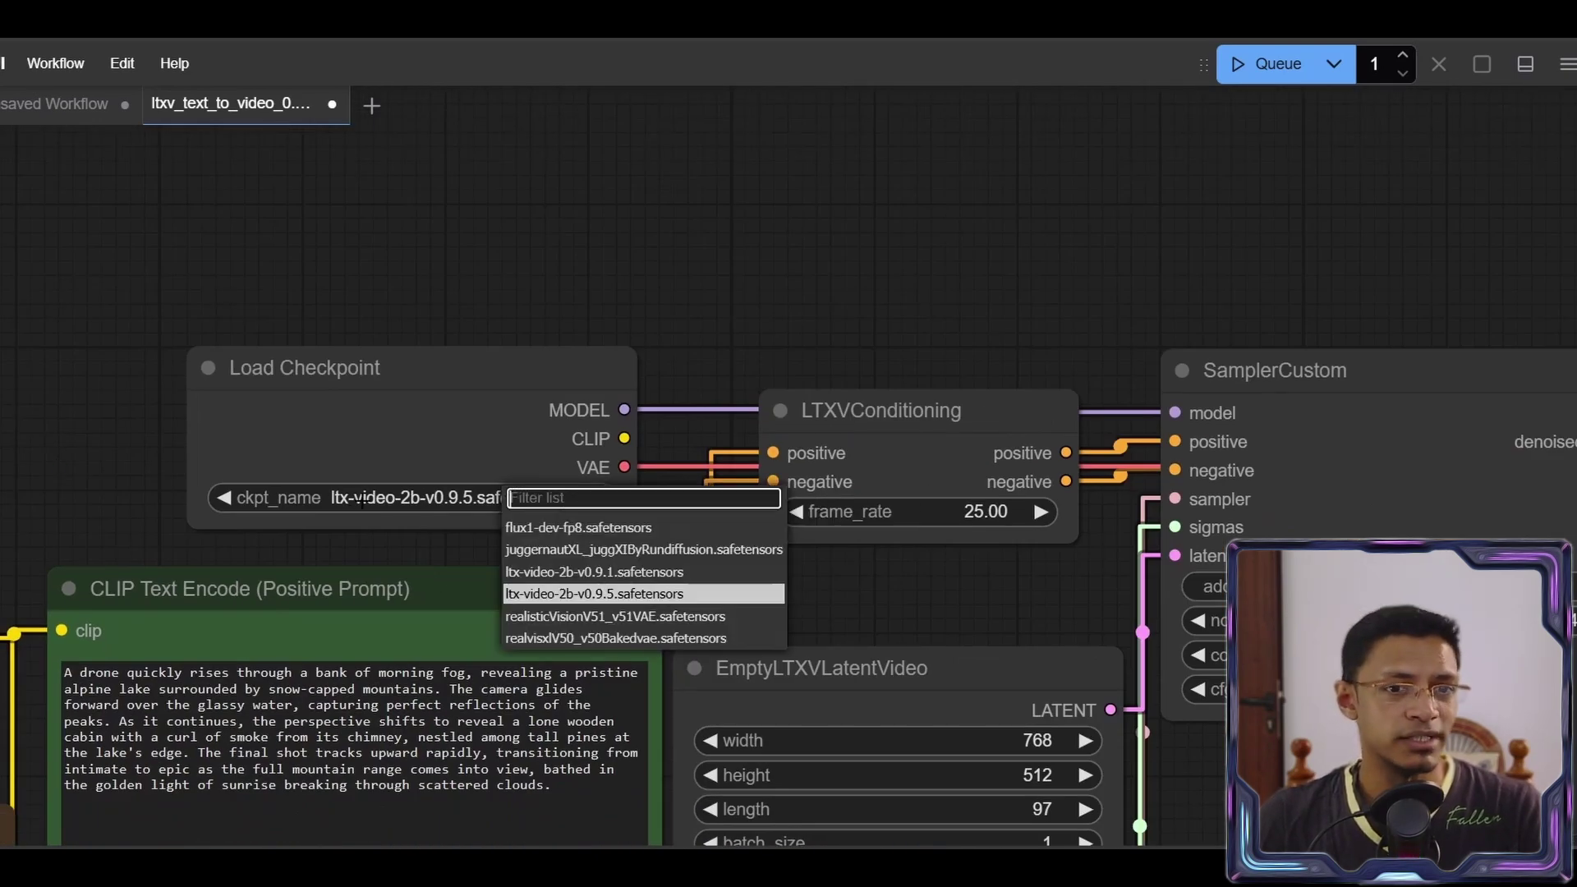
{"action": "left_click", "coordinate": [11, 447]}
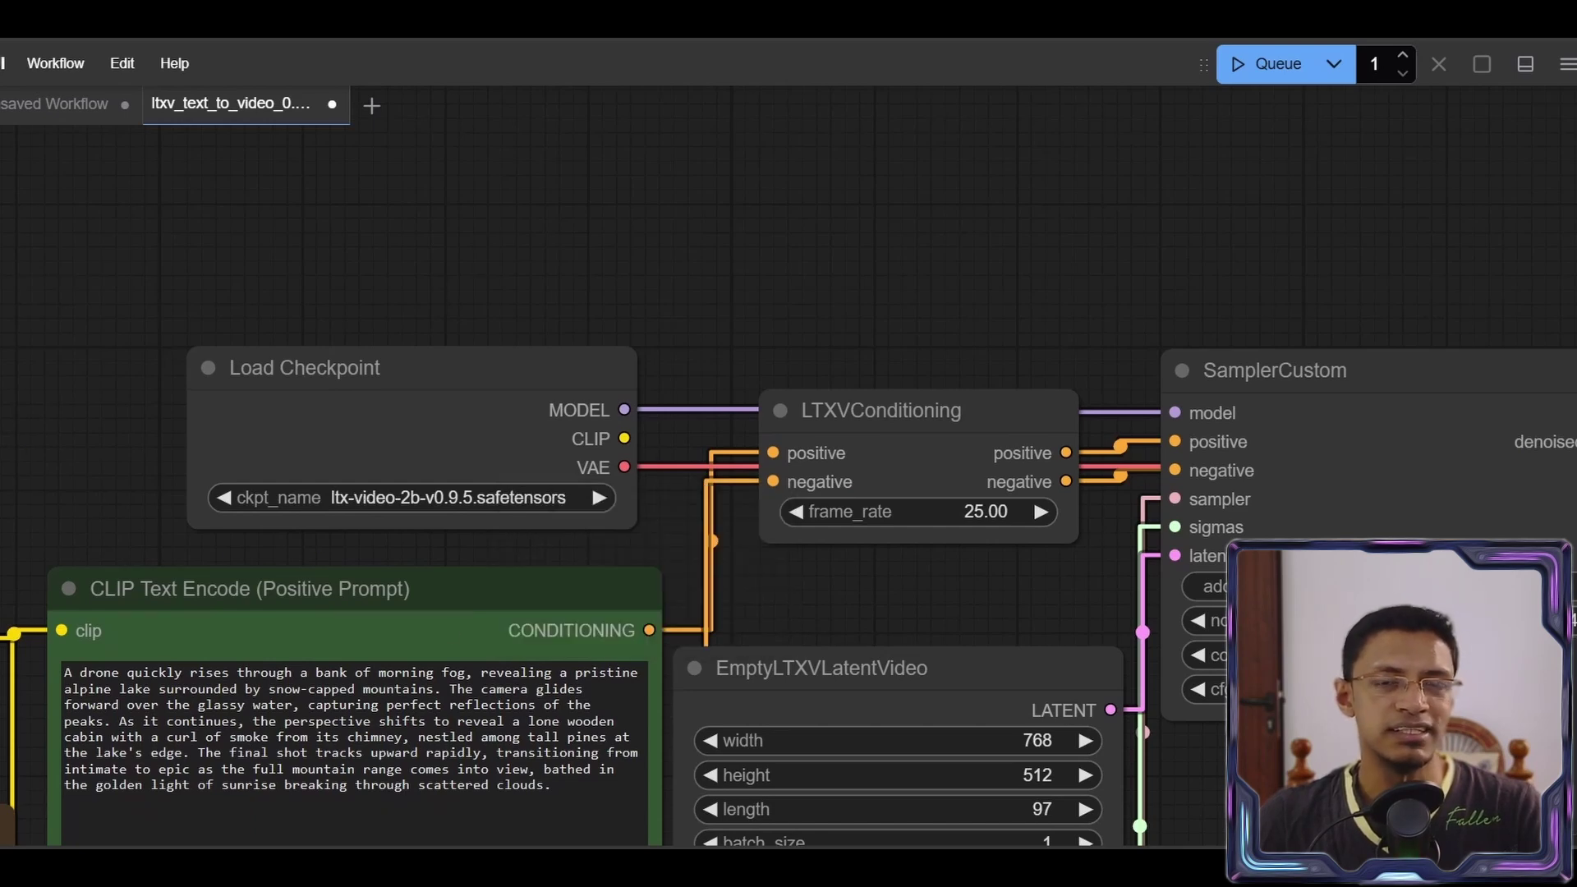
Review the Load CLIP node, the note on prompt length, the positive prompt text and the sampling nodes of the text-to-video workflow
{"action": "left_click_drag", "start_coordinate": [30, 536], "coordinate": [481, 437]}
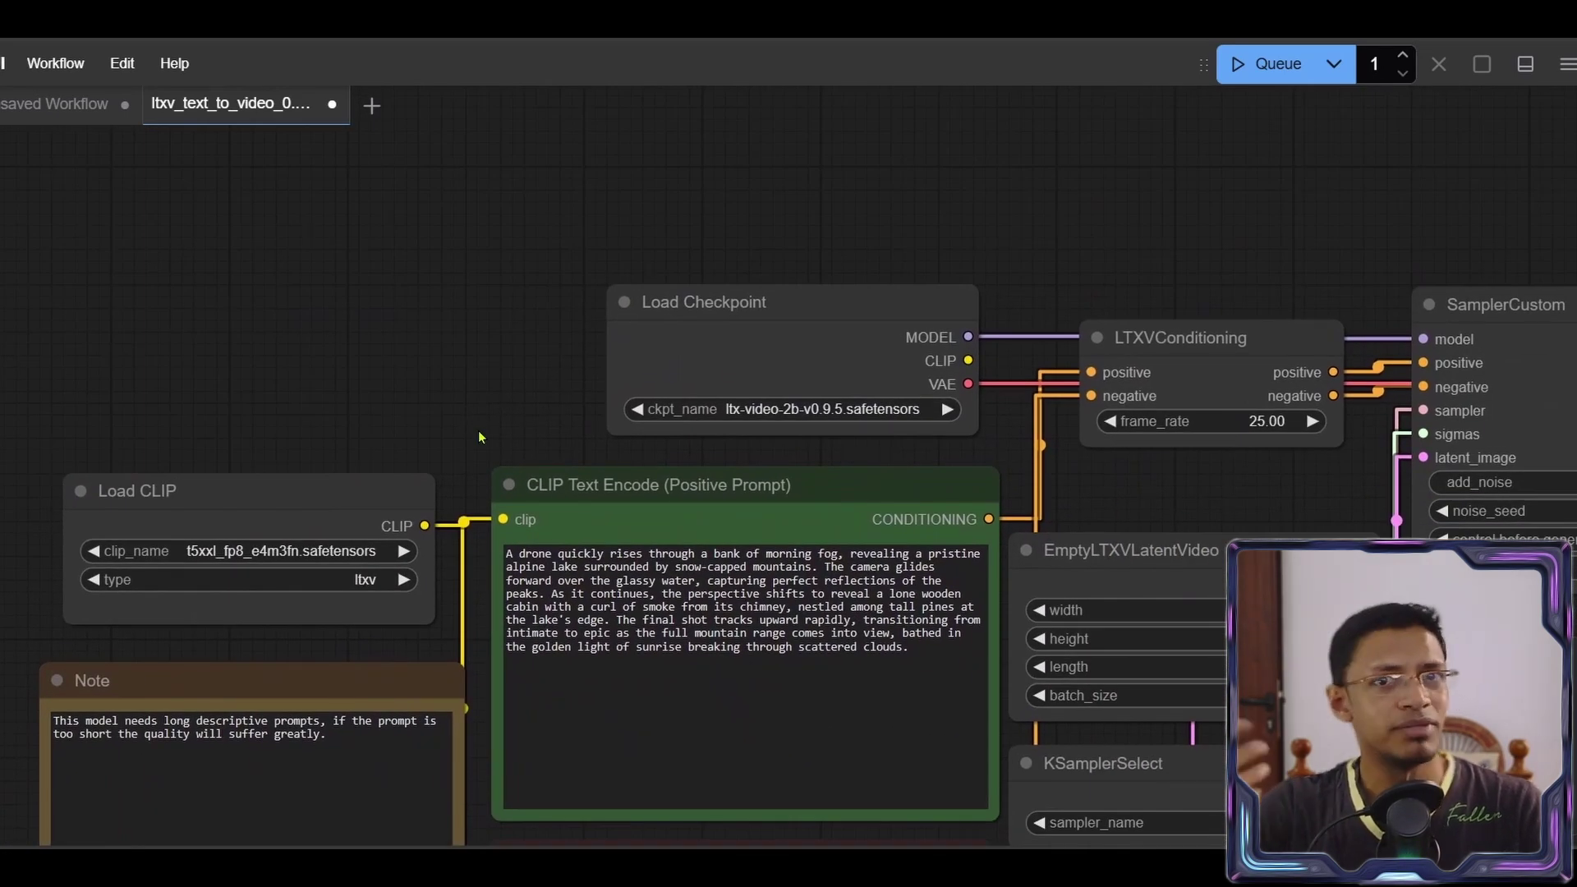
{"action": "scroll", "coordinate": [491, 444], "scroll_direction": "up", "scroll_amount": 1}
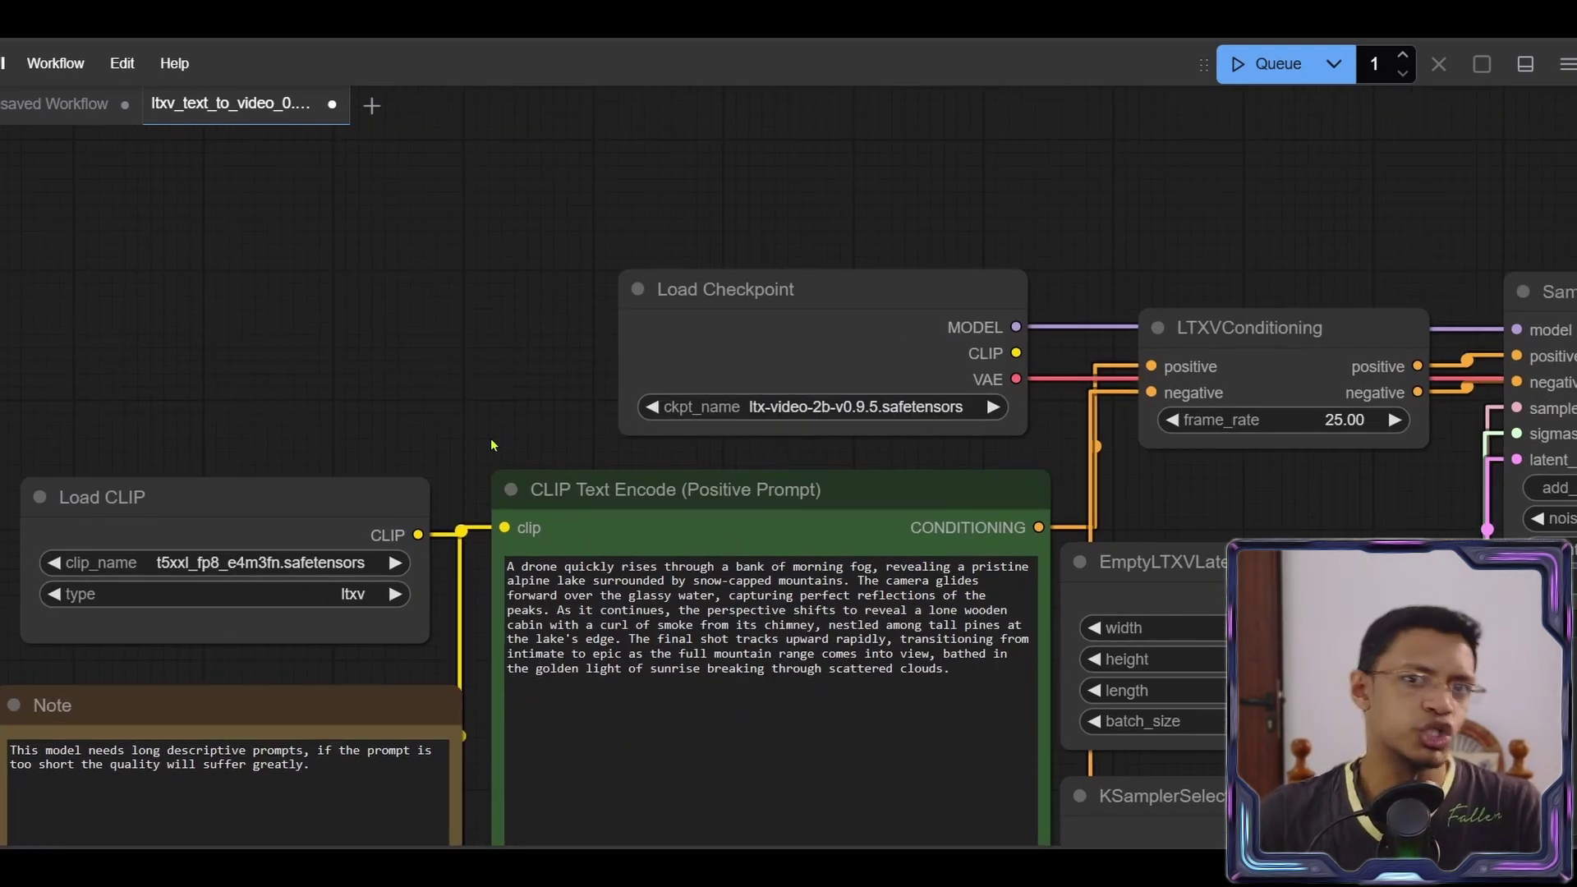
{"action": "scroll", "coordinate": [491, 445], "scroll_direction": "up", "scroll_amount": 3}
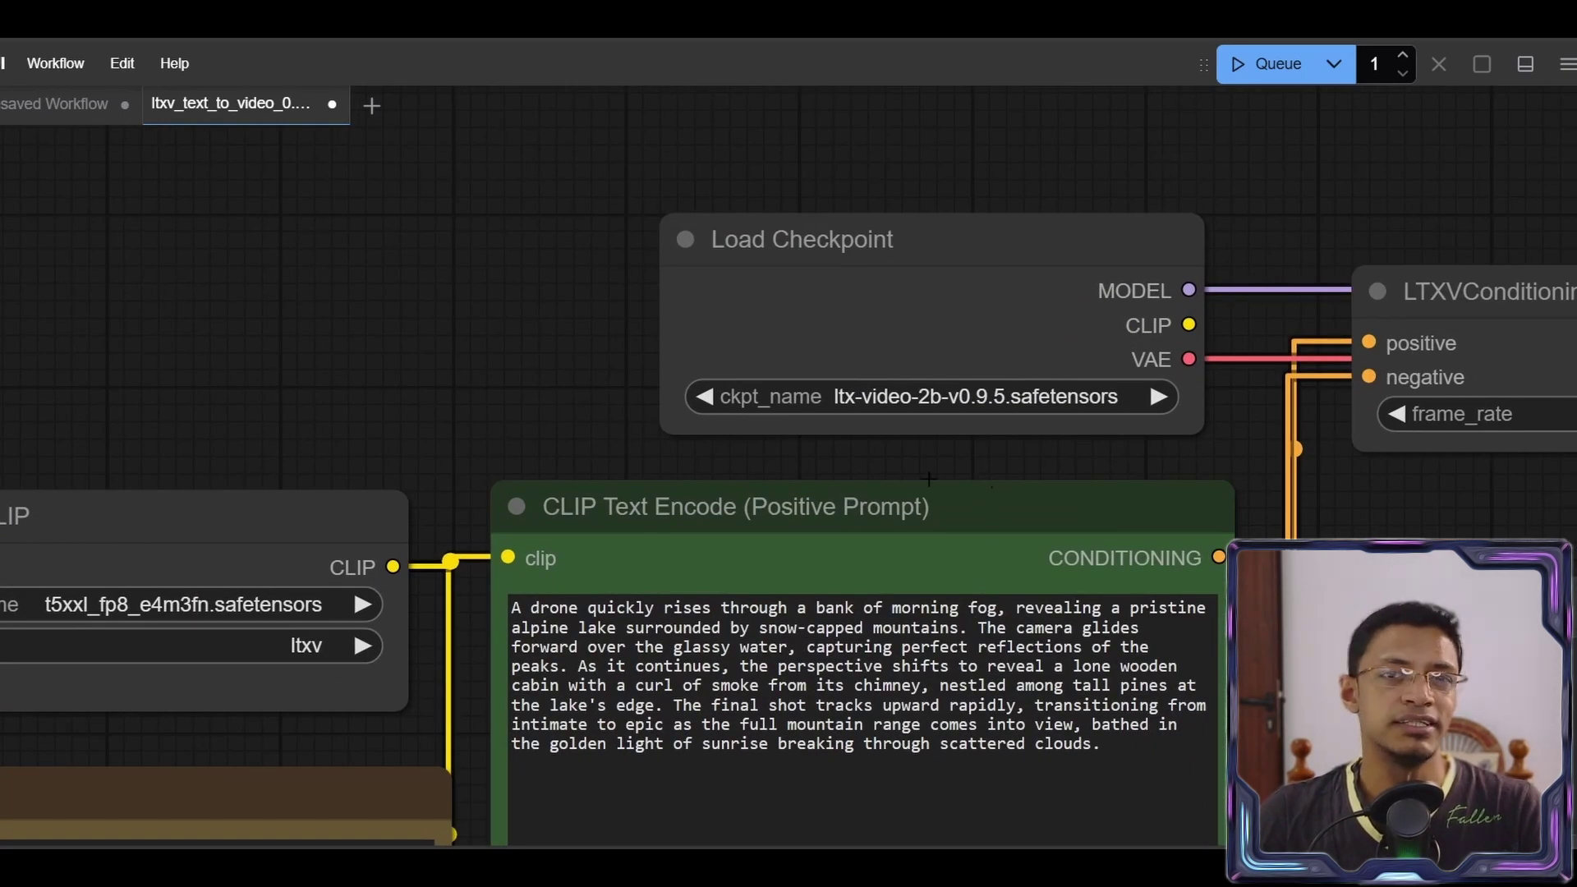
{"action": "left_click_drag", "start_coordinate": [475, 423], "coordinate": [911, 201]}
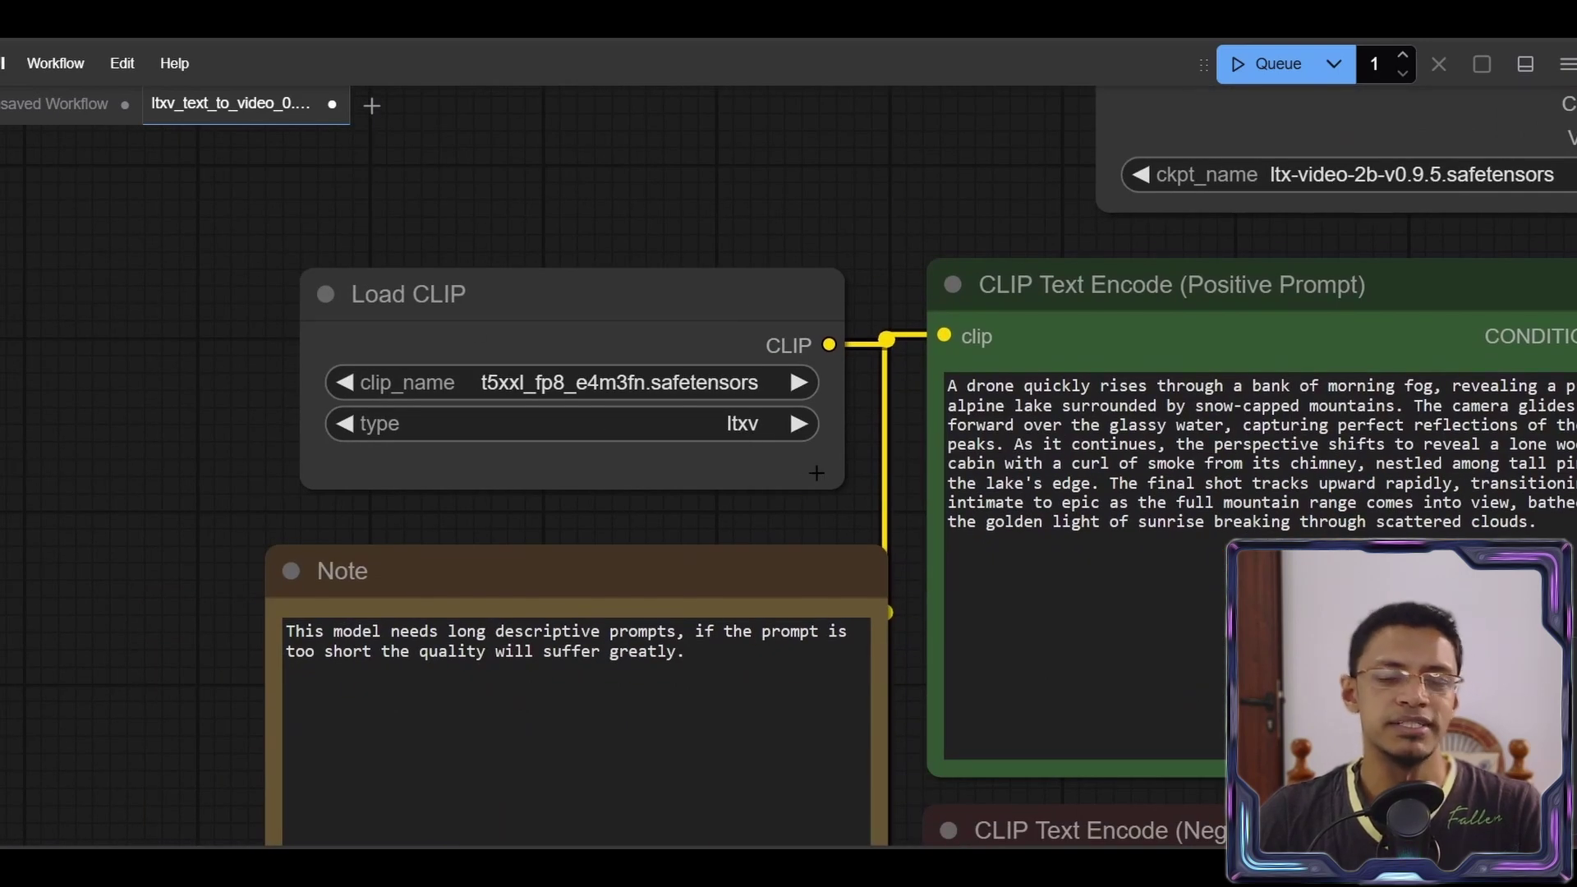
{"action": "scroll", "coordinate": [904, 220], "scroll_direction": "down", "scroll_amount": 3}
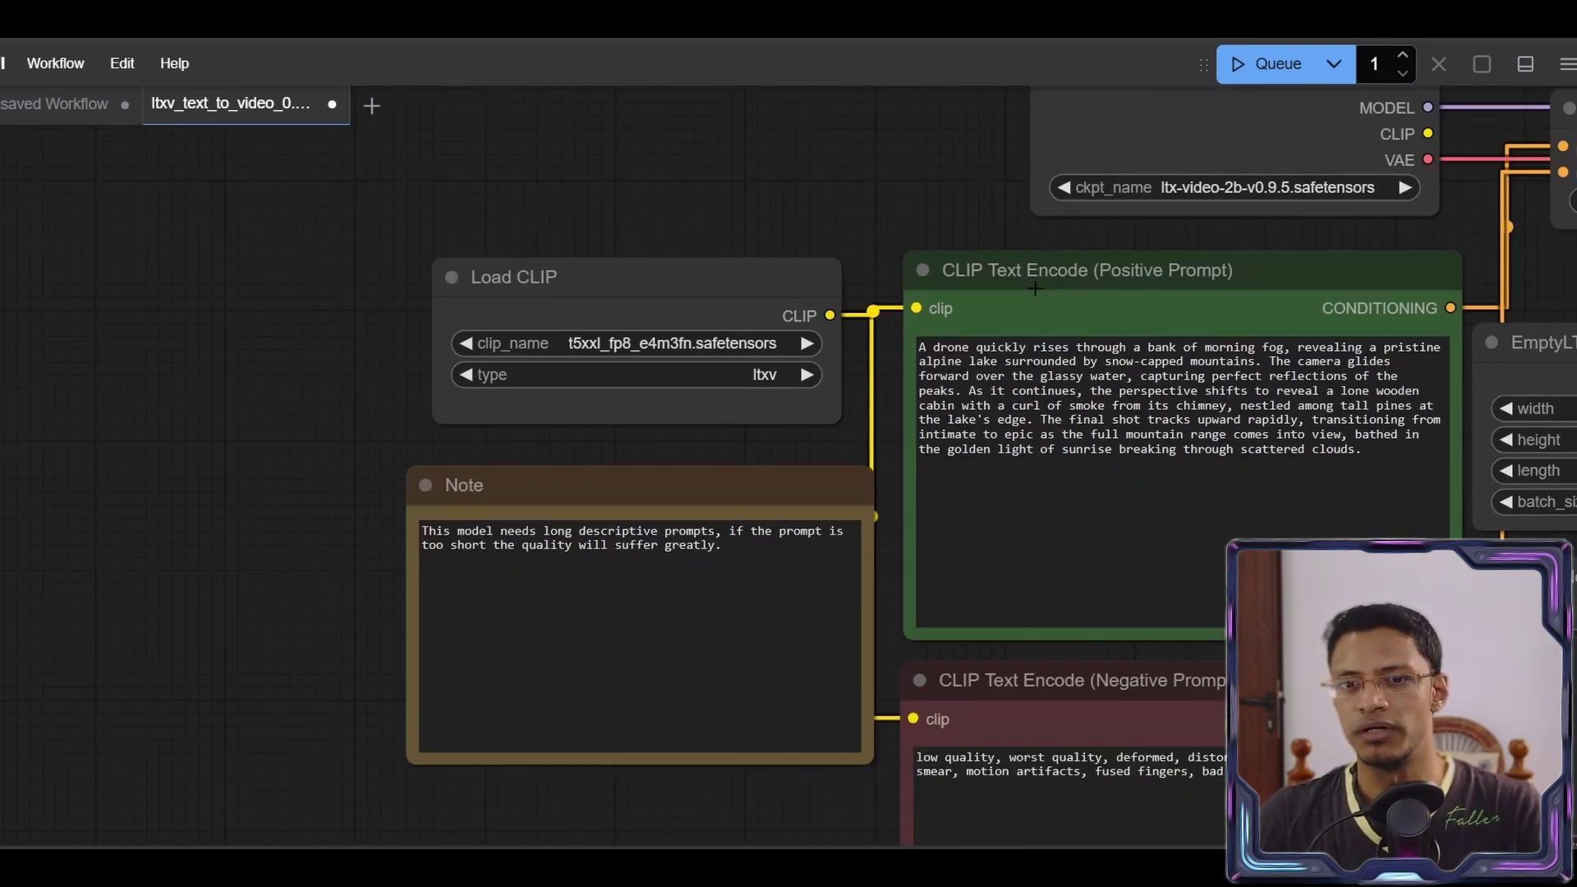
{"action": "left_click_drag", "start_coordinate": [813, 234], "coordinate": [170, 234]}
{"action": "left_click", "coordinate": [697, 485]}
{"action": "key", "text": "ctrl+a"}
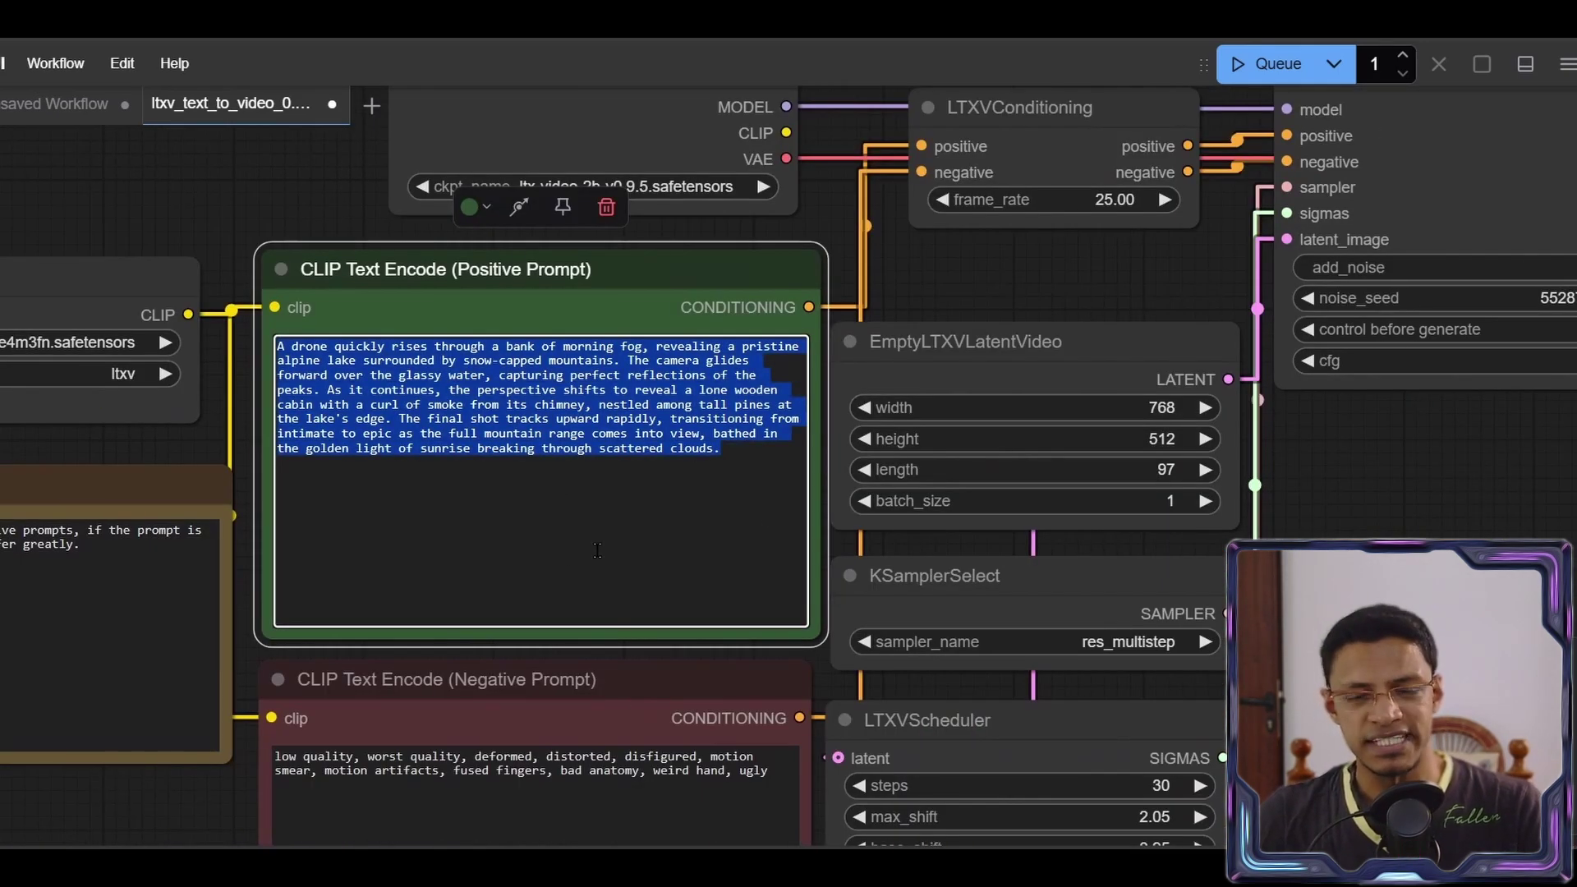
{"action": "scroll", "coordinate": [268, 241], "scroll_direction": "down", "scroll_amount": 3}
{"action": "left_click", "coordinate": [680, 624]}
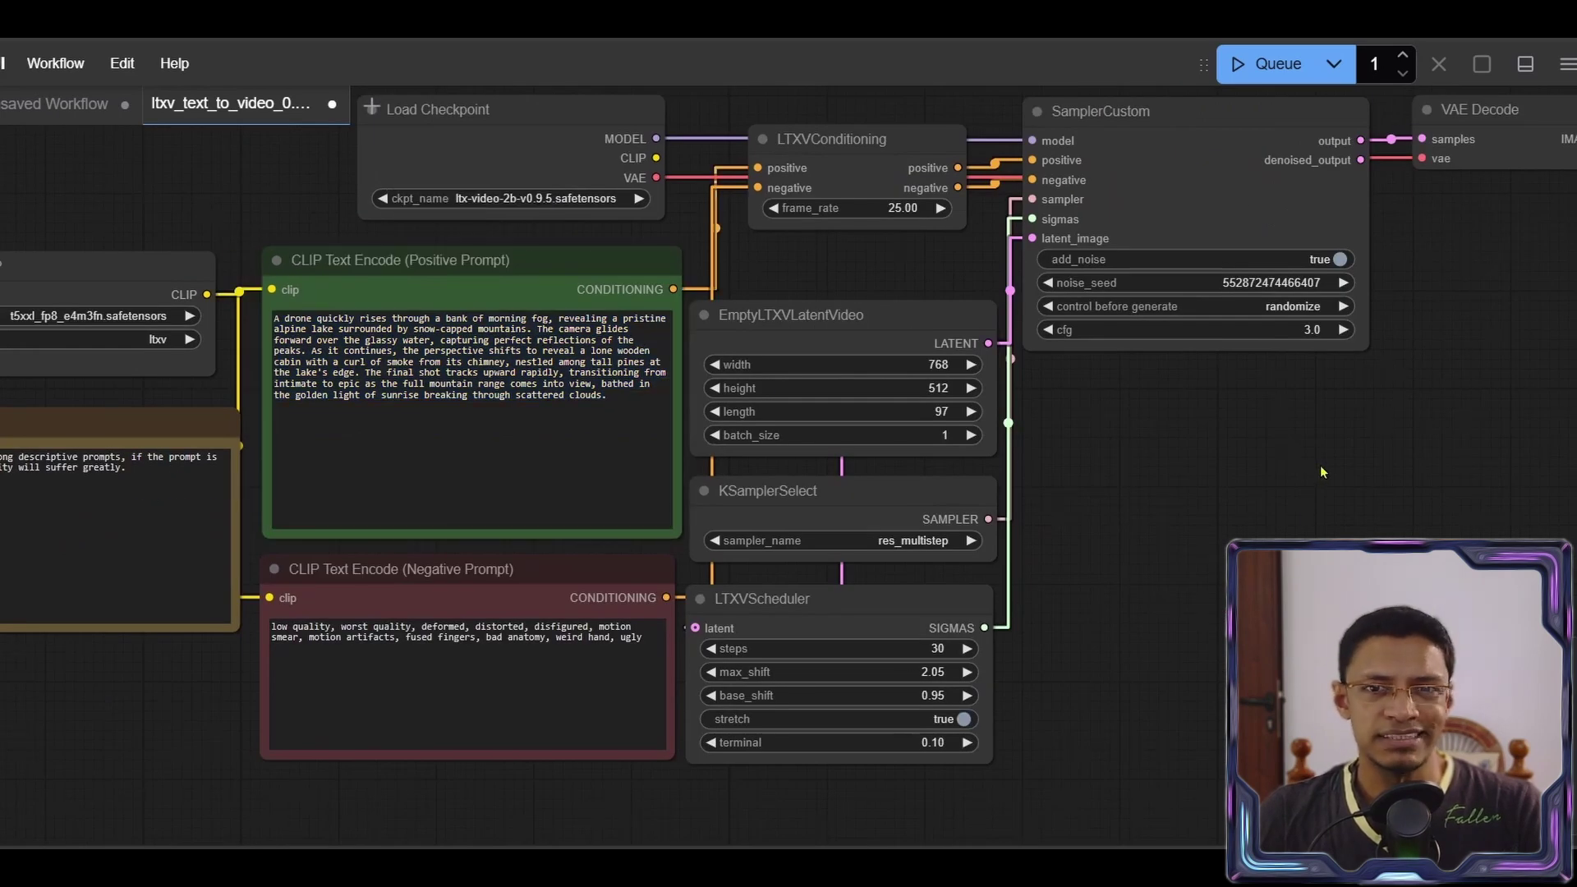
{"action": "left_click_drag", "start_coordinate": [1321, 465], "coordinate": [1047, 581]}
{"action": "left_click", "coordinate": [1278, 64]}
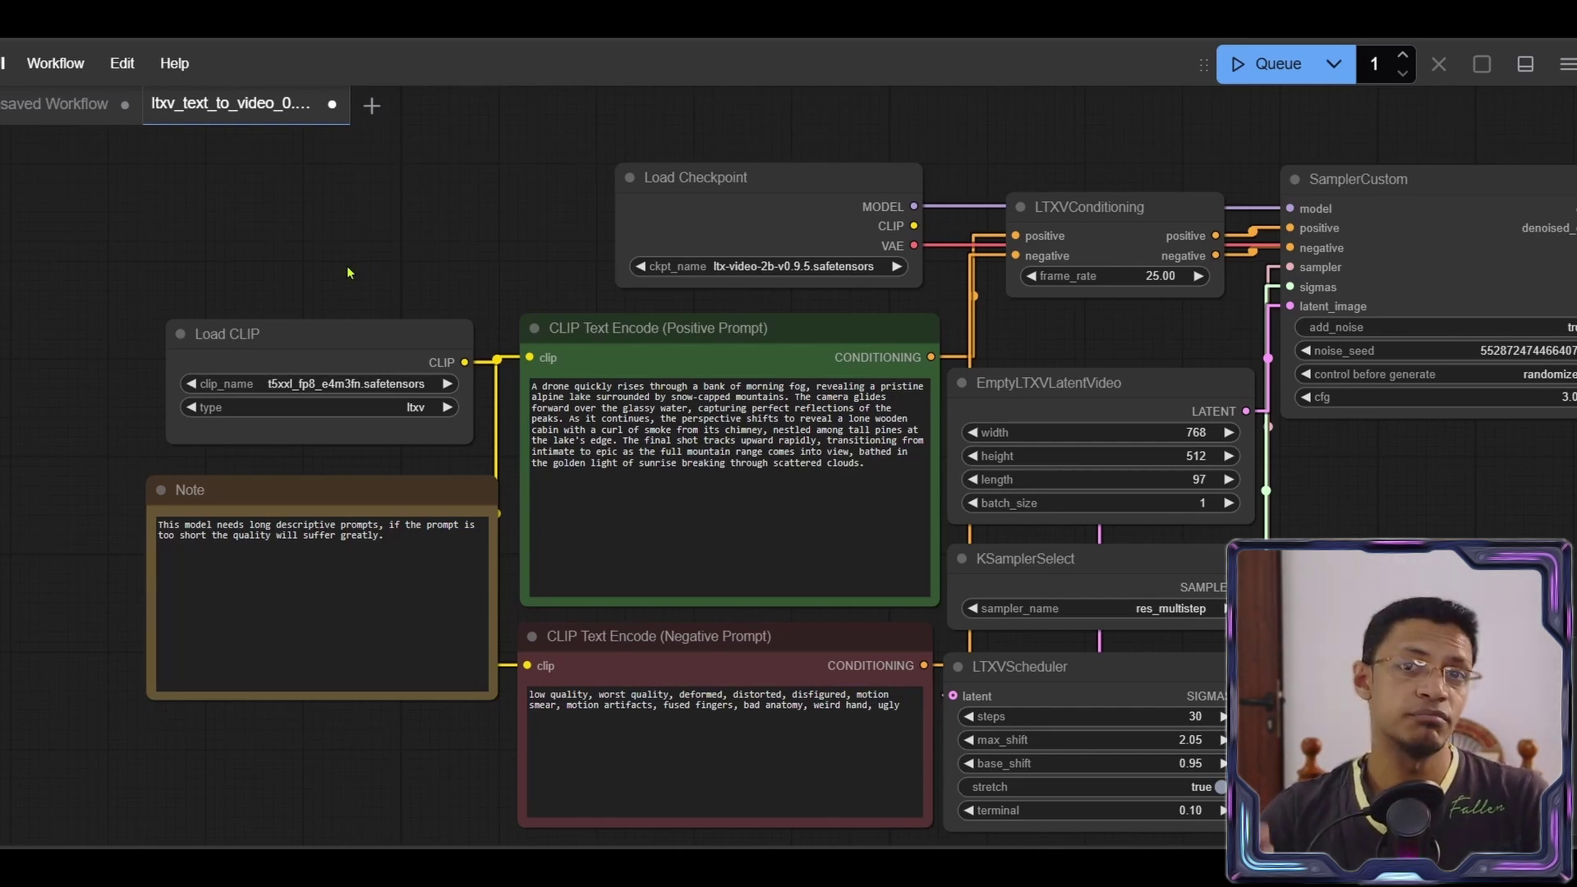
Browse the Video category of the workflow templates and open the LTXV Image to Video template
{"action": "left_click", "coordinate": [59, 66]}
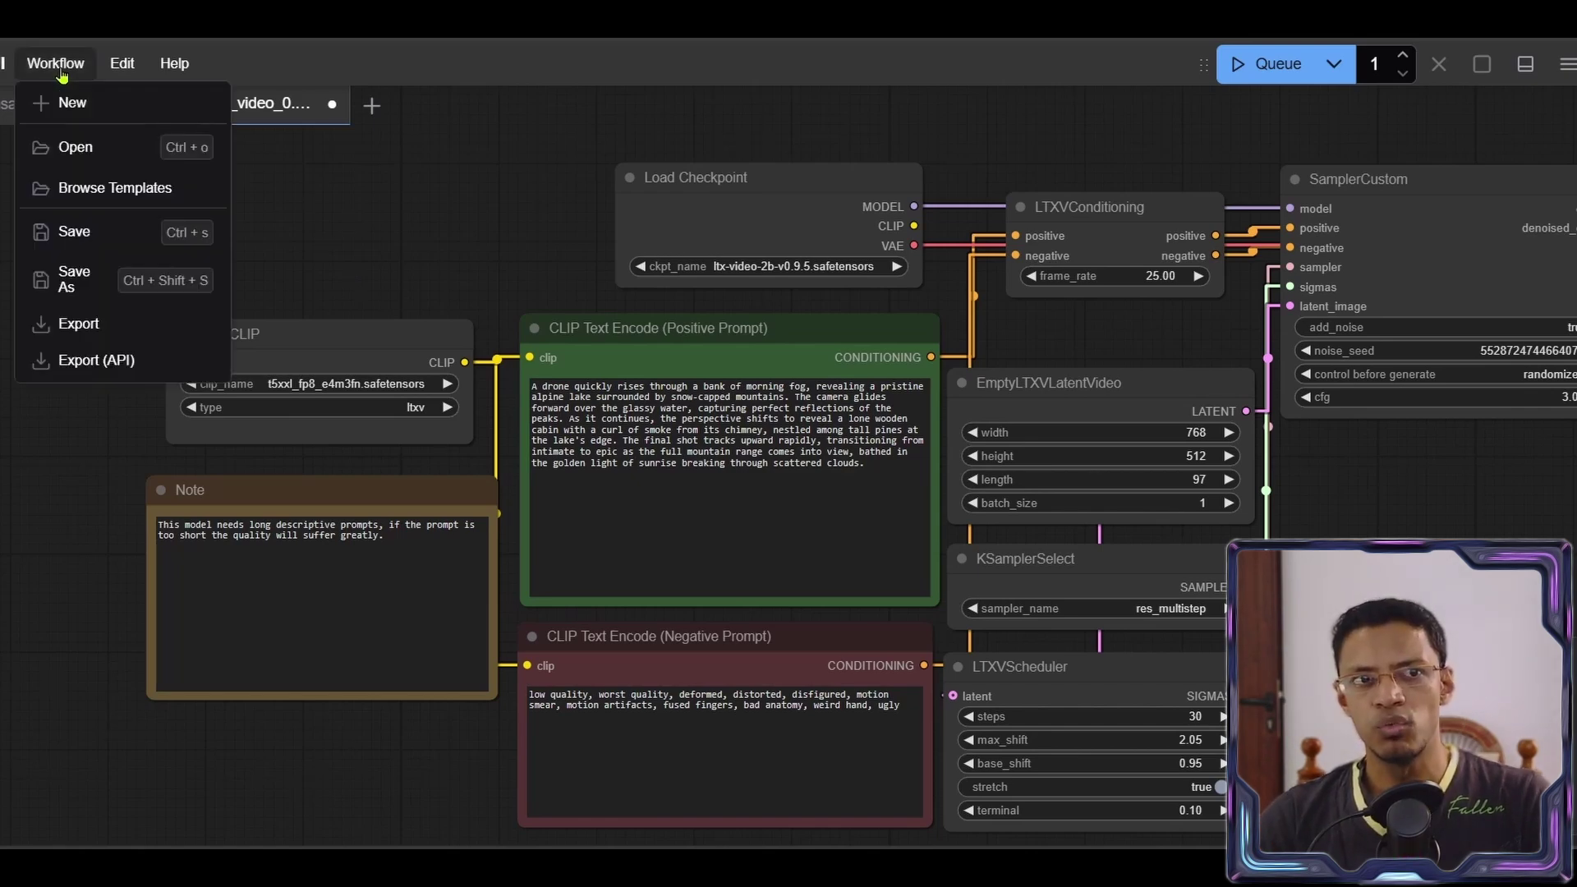
{"action": "left_click", "coordinate": [134, 195]}
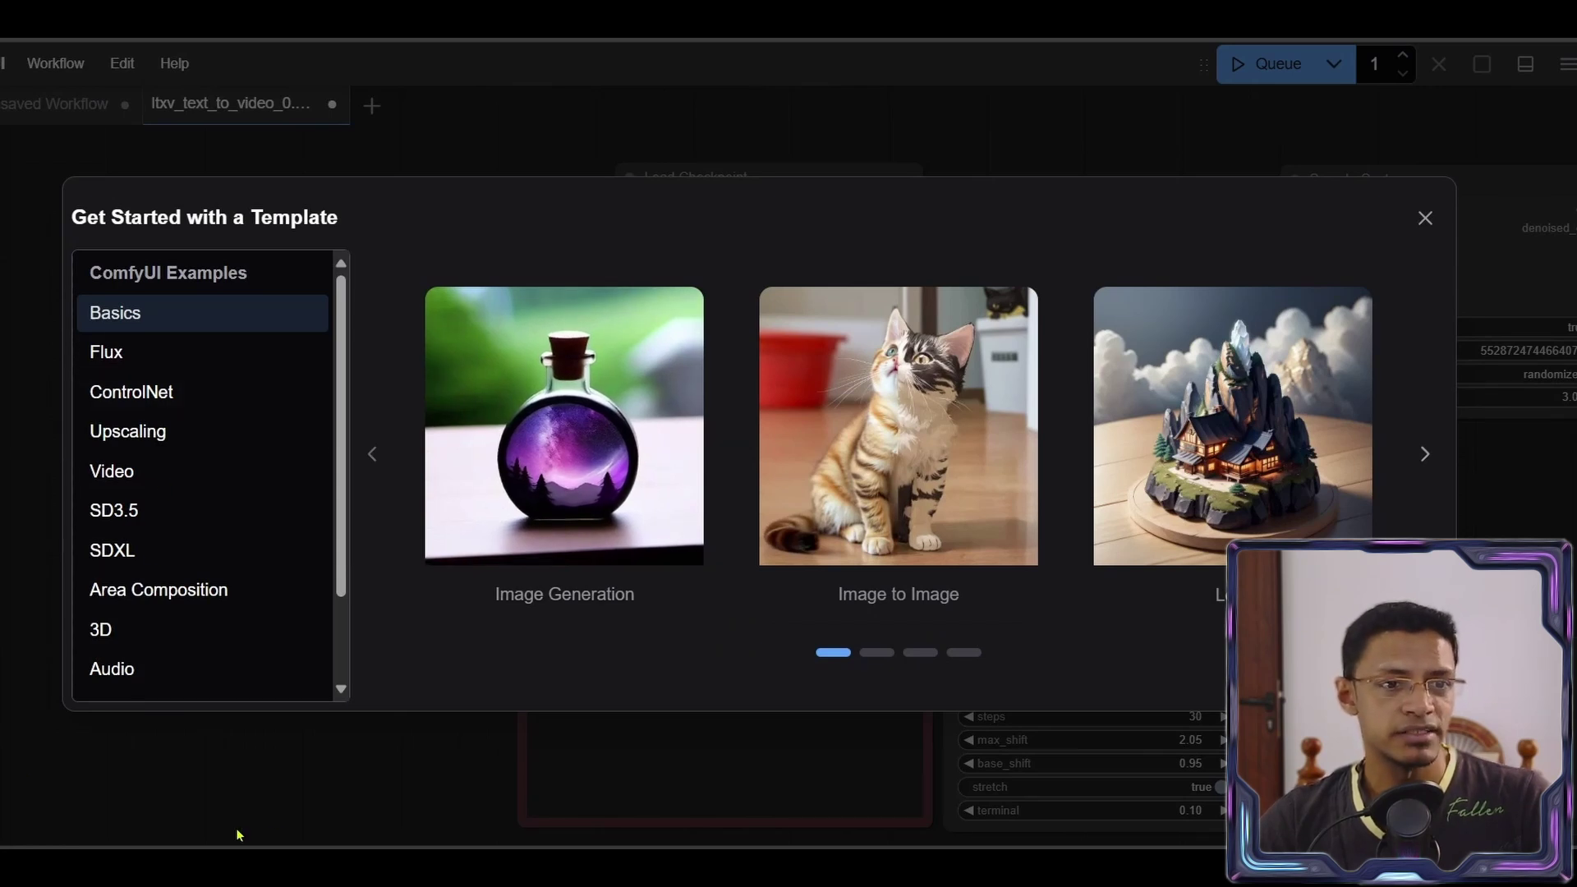
{"action": "left_click", "coordinate": [151, 483]}
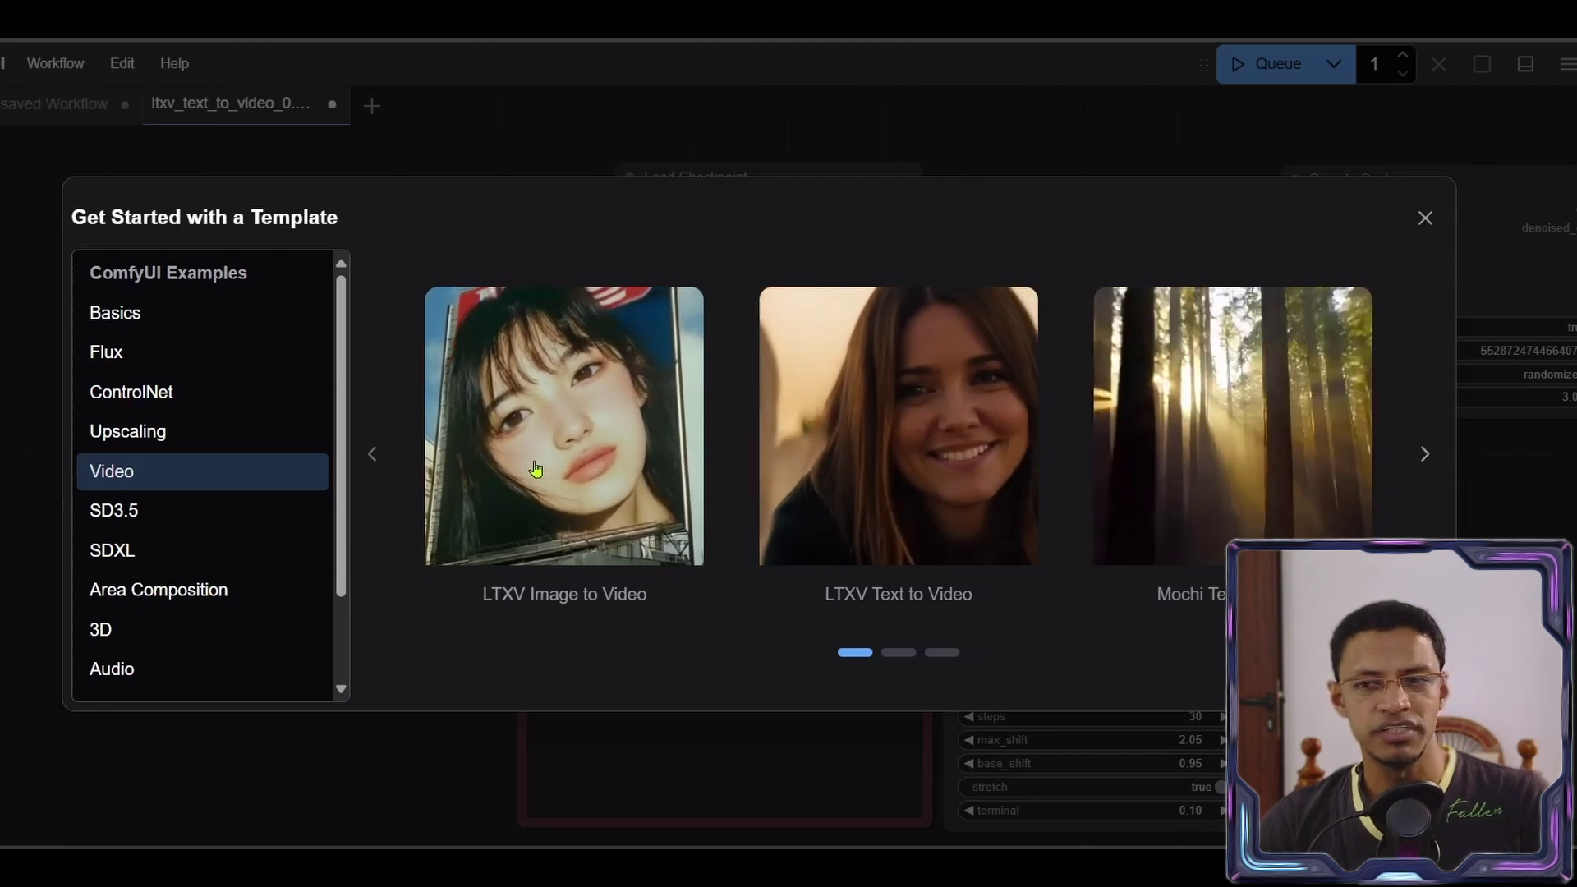
{"action": "left_click", "coordinate": [1424, 452]}
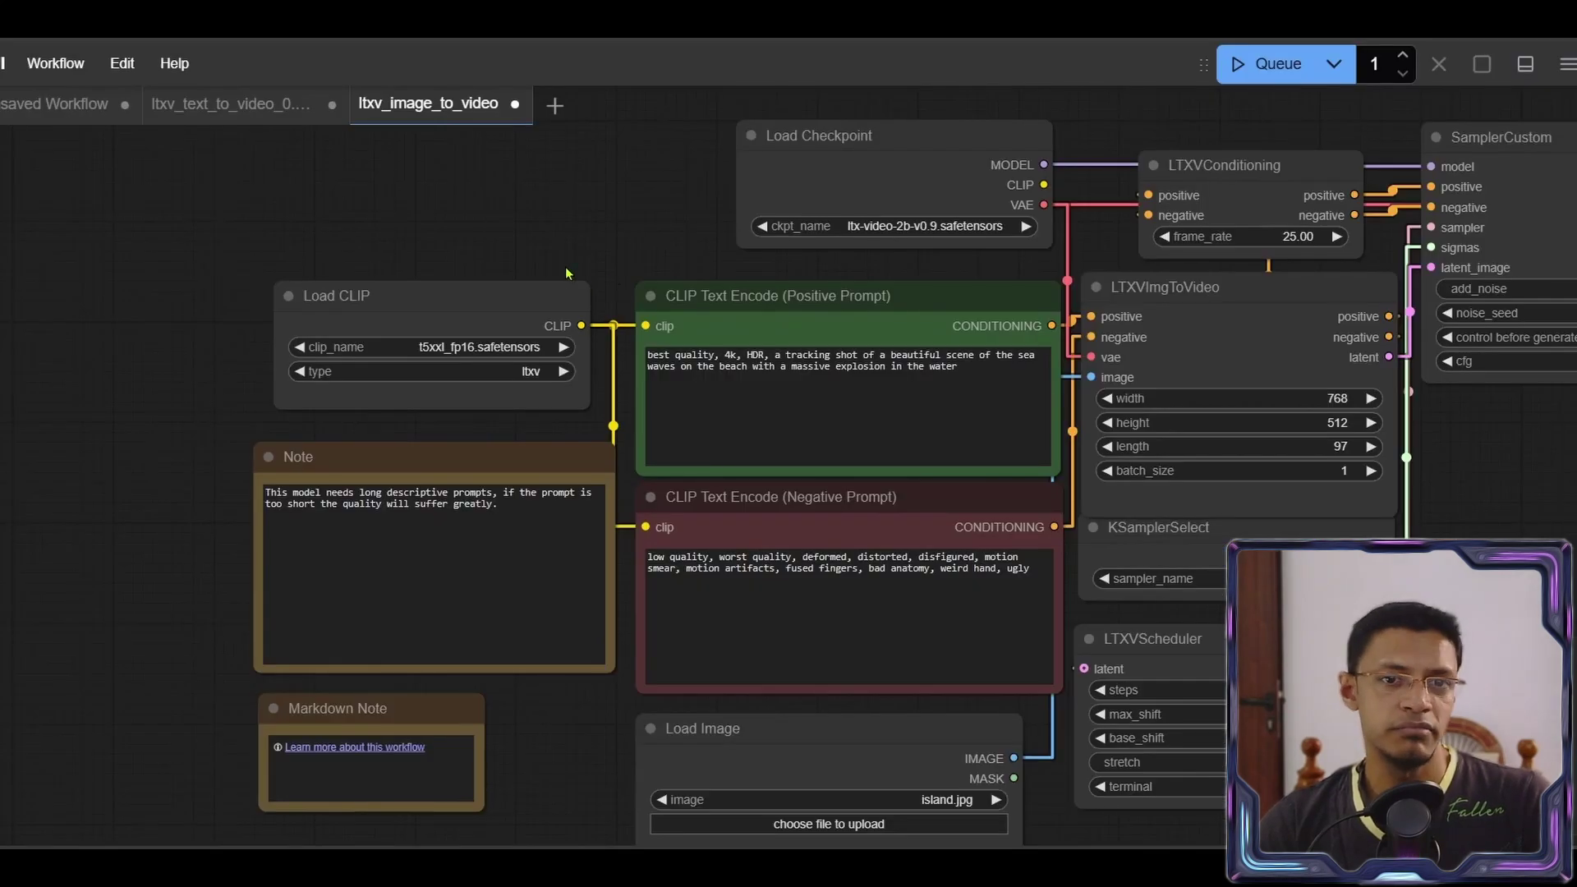
Set the image-to-video workflow's Load CLIP node to use t5xxl_fp8_e4m3fn.safetensors
{"action": "scroll", "coordinate": [566, 273], "scroll_direction": "up", "scroll_amount": 4}
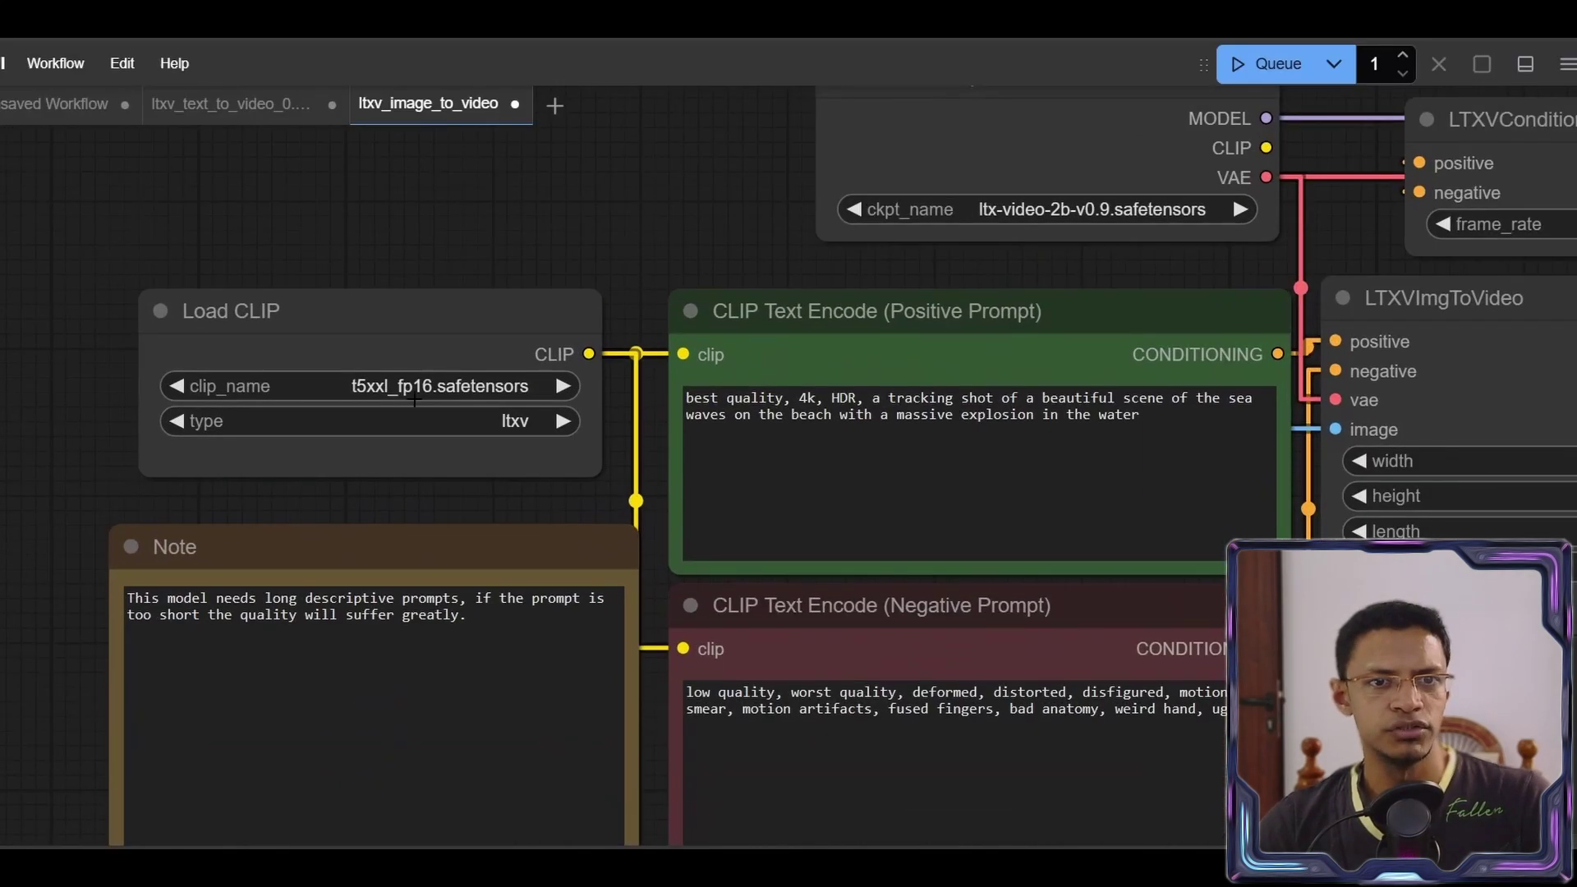
{"action": "left_click", "coordinate": [456, 346]}
{"action": "left_click", "coordinate": [501, 456]}
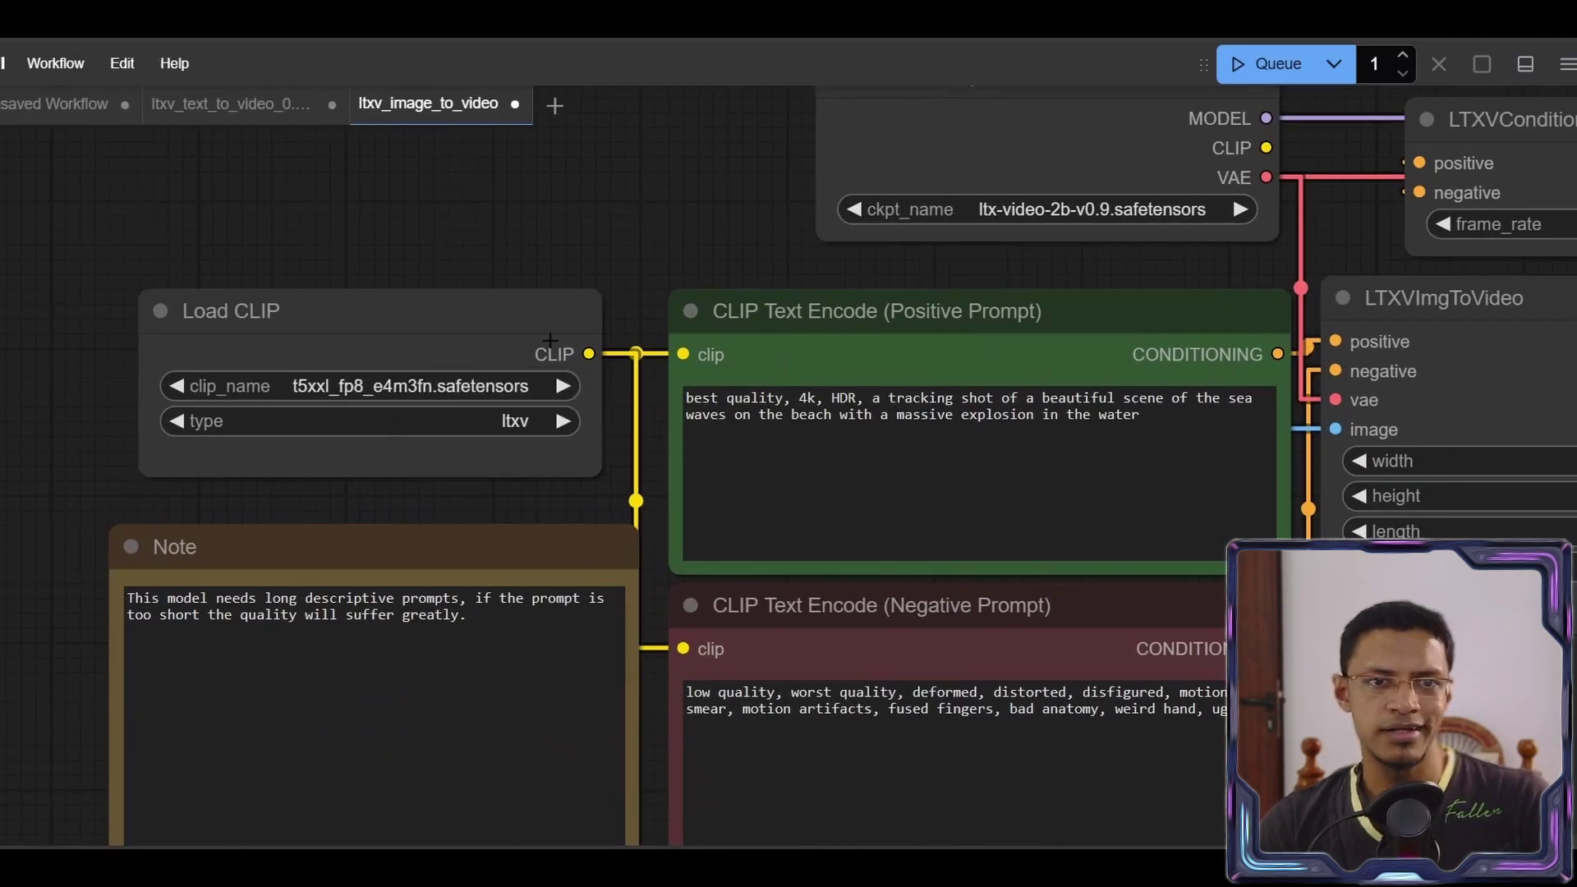
Set the image-to-video workflow's Load Checkpoint node to ltx-video-2b-v0.9.5.safetensors
{"action": "left_click_drag", "start_coordinate": [279, 219], "coordinate": [311, 386]}
{"action": "left_click_drag", "start_coordinate": [618, 337], "coordinate": [15, 450]}
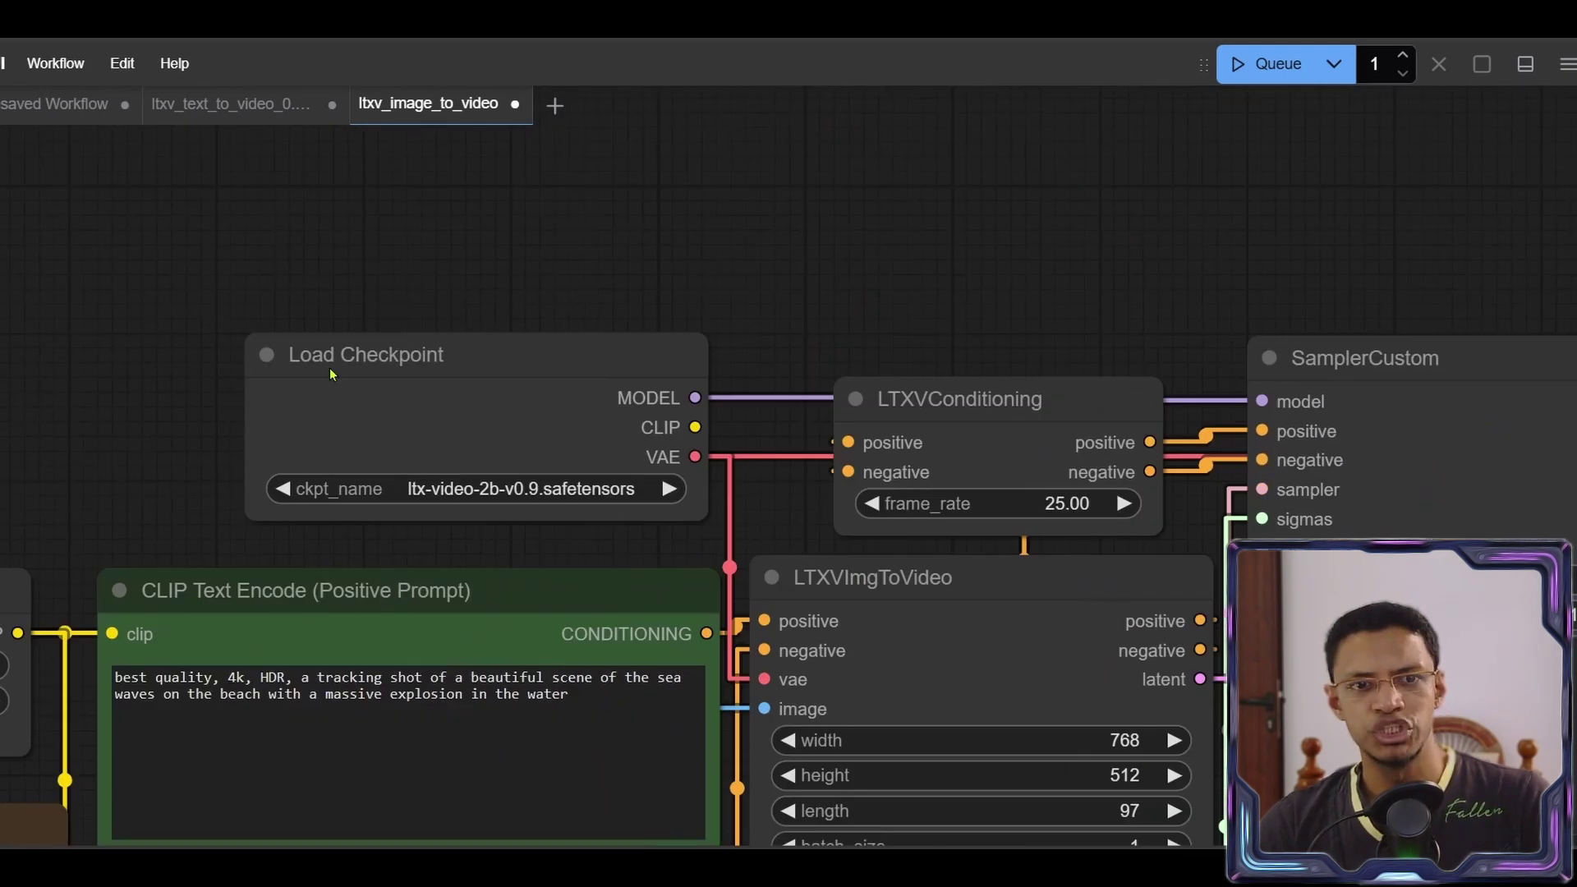
{"action": "left_click", "coordinate": [525, 490]}
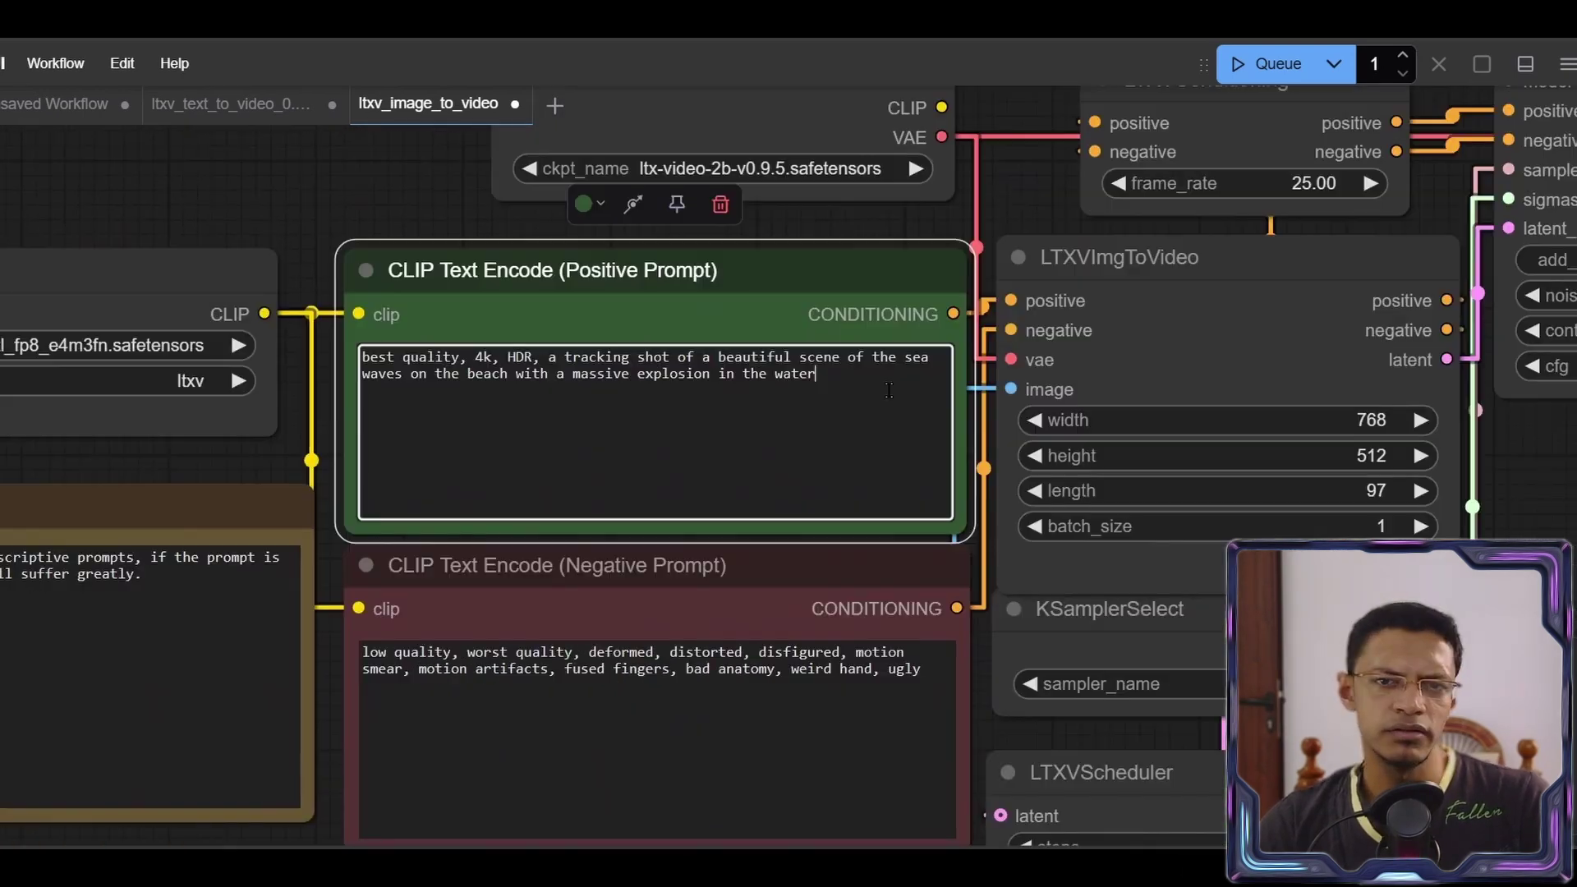
Read through the positive prompt of the image-to-video workflow, highlighting its text without editing it
{"action": "left_click_drag", "start_coordinate": [816, 374], "coordinate": [23, 348]}
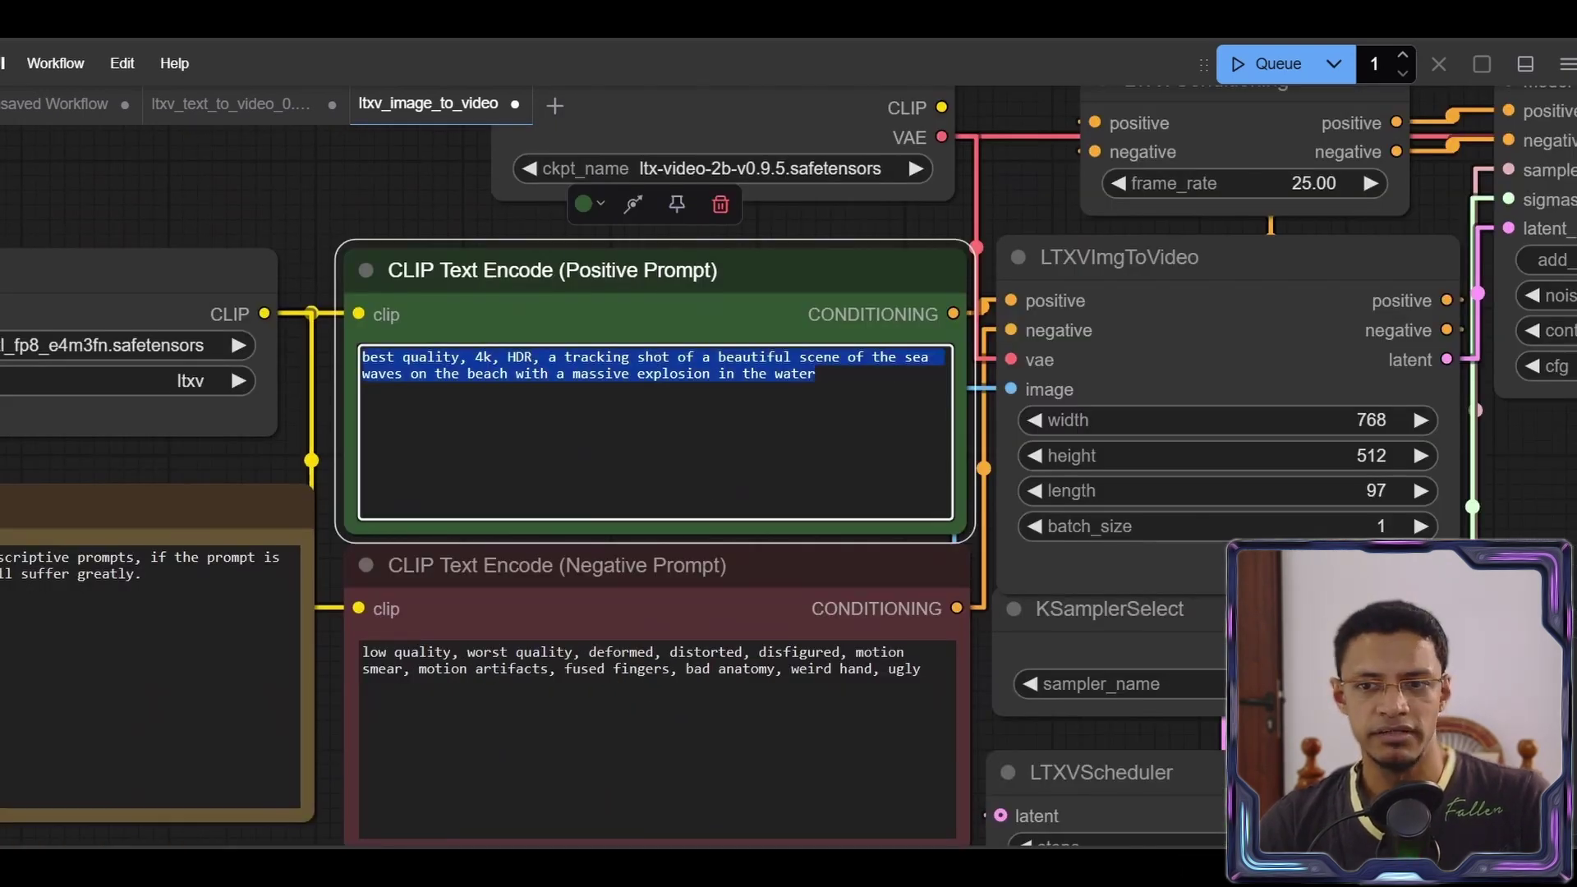
{"action": "left_click", "coordinate": [1511, 525]}
{"action": "scroll", "coordinate": [1512, 534], "scroll_direction": "down", "scroll_amount": 5}
{"action": "left_click_drag", "start_coordinate": [1462, 534], "coordinate": [1113, 261]}
{"action": "left_click_drag", "start_coordinate": [511, 244], "coordinate": [546, 320]}
{"action": "scroll", "coordinate": [373, 231], "scroll_direction": "up", "scroll_amount": 9}
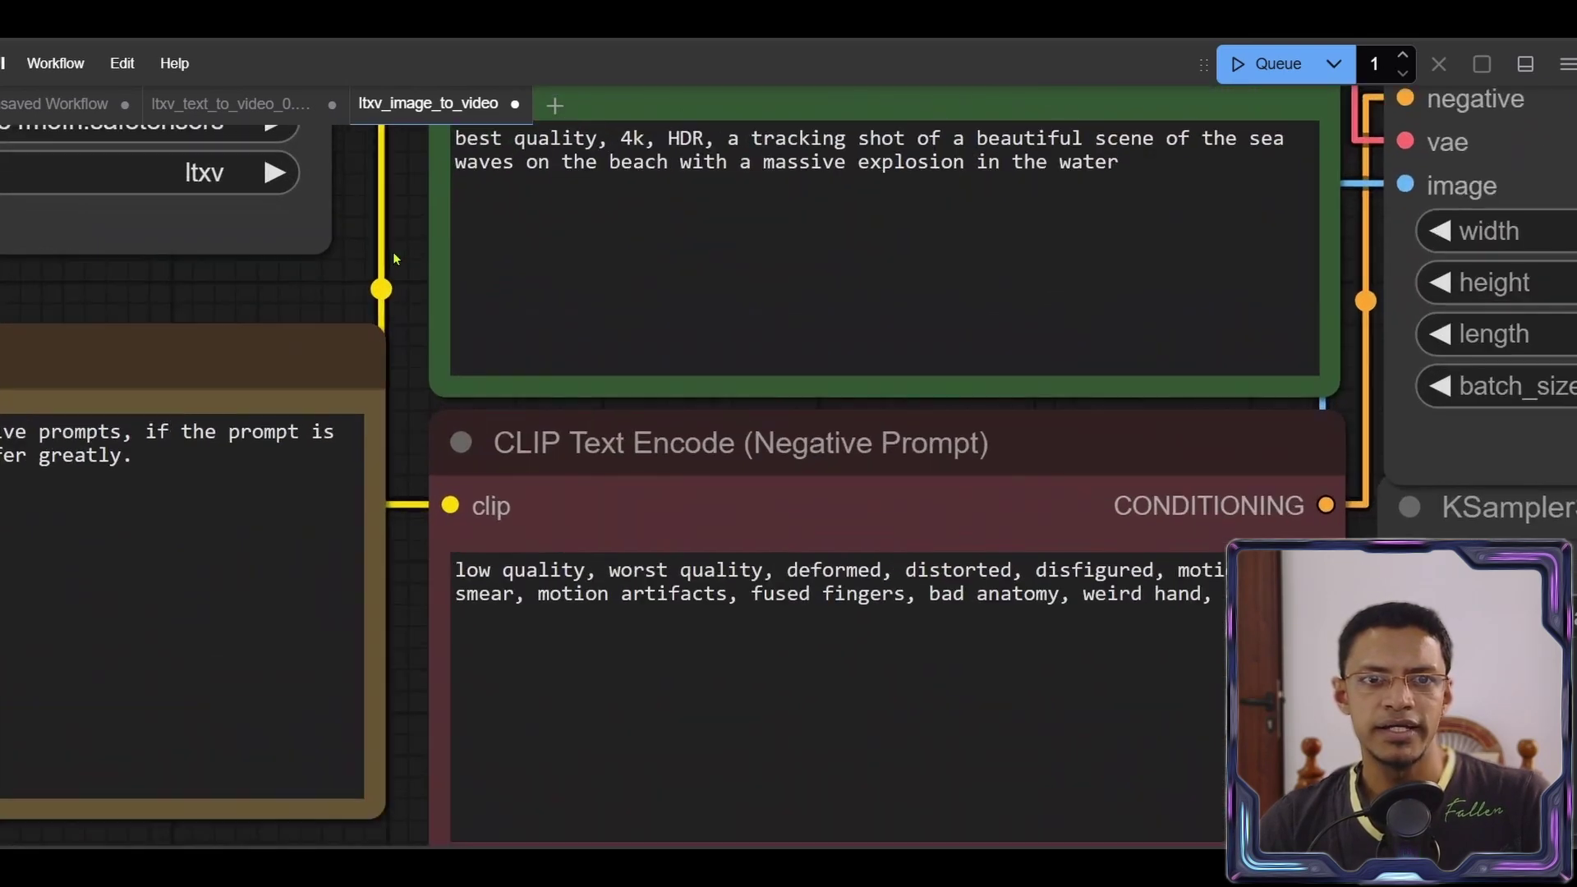
{"action": "left_click_drag", "start_coordinate": [397, 254], "coordinate": [365, 413]}
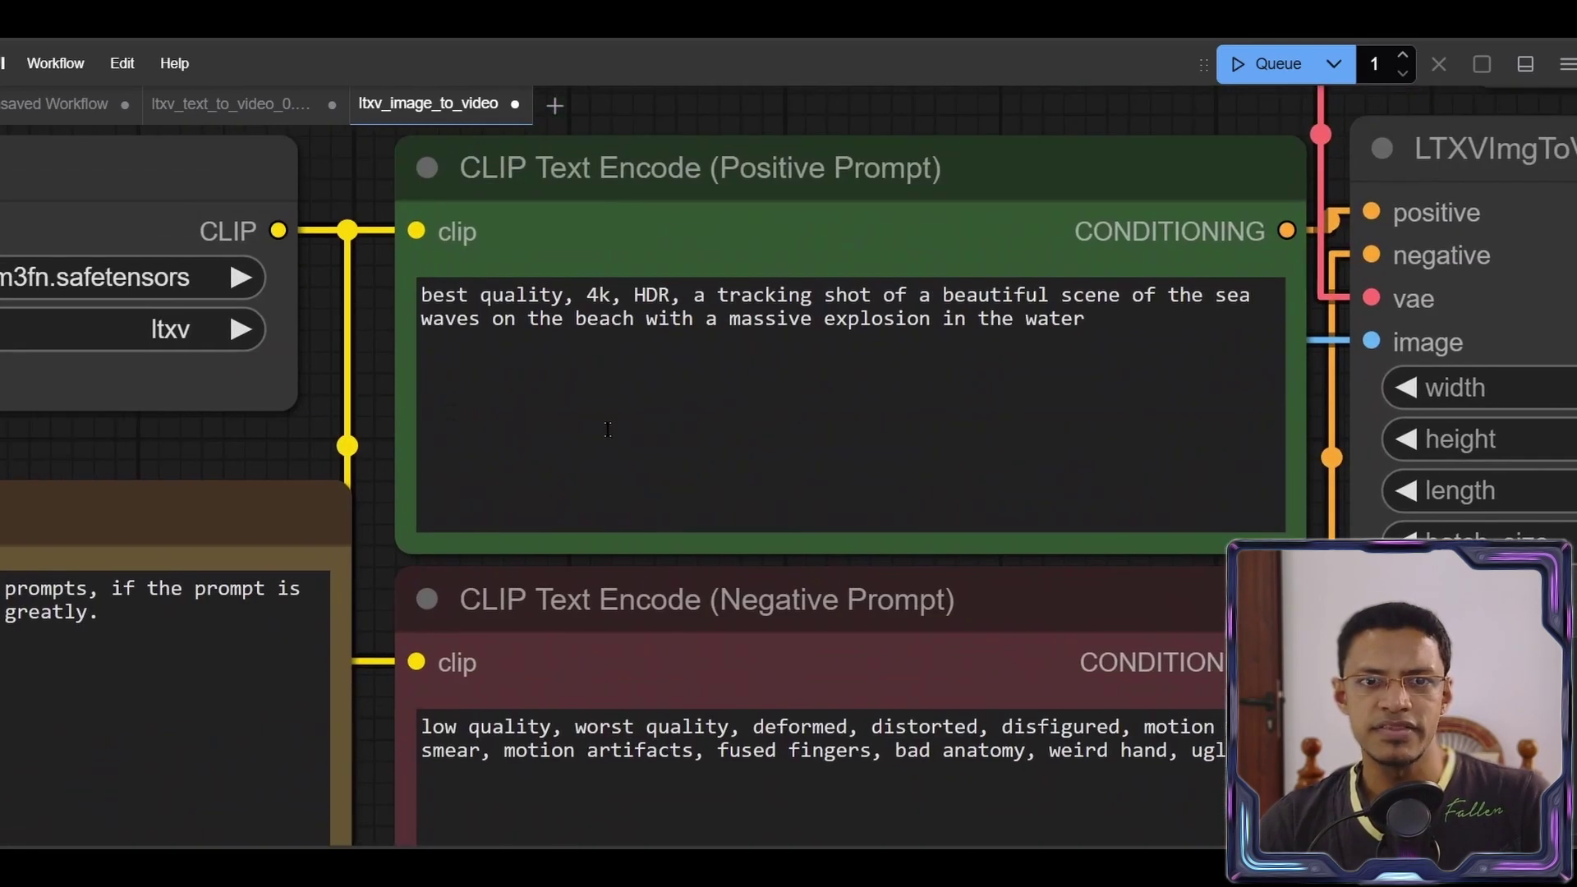
{"action": "triple_click", "coordinate": [655, 294]}
{"action": "left_click", "coordinate": [907, 319]}
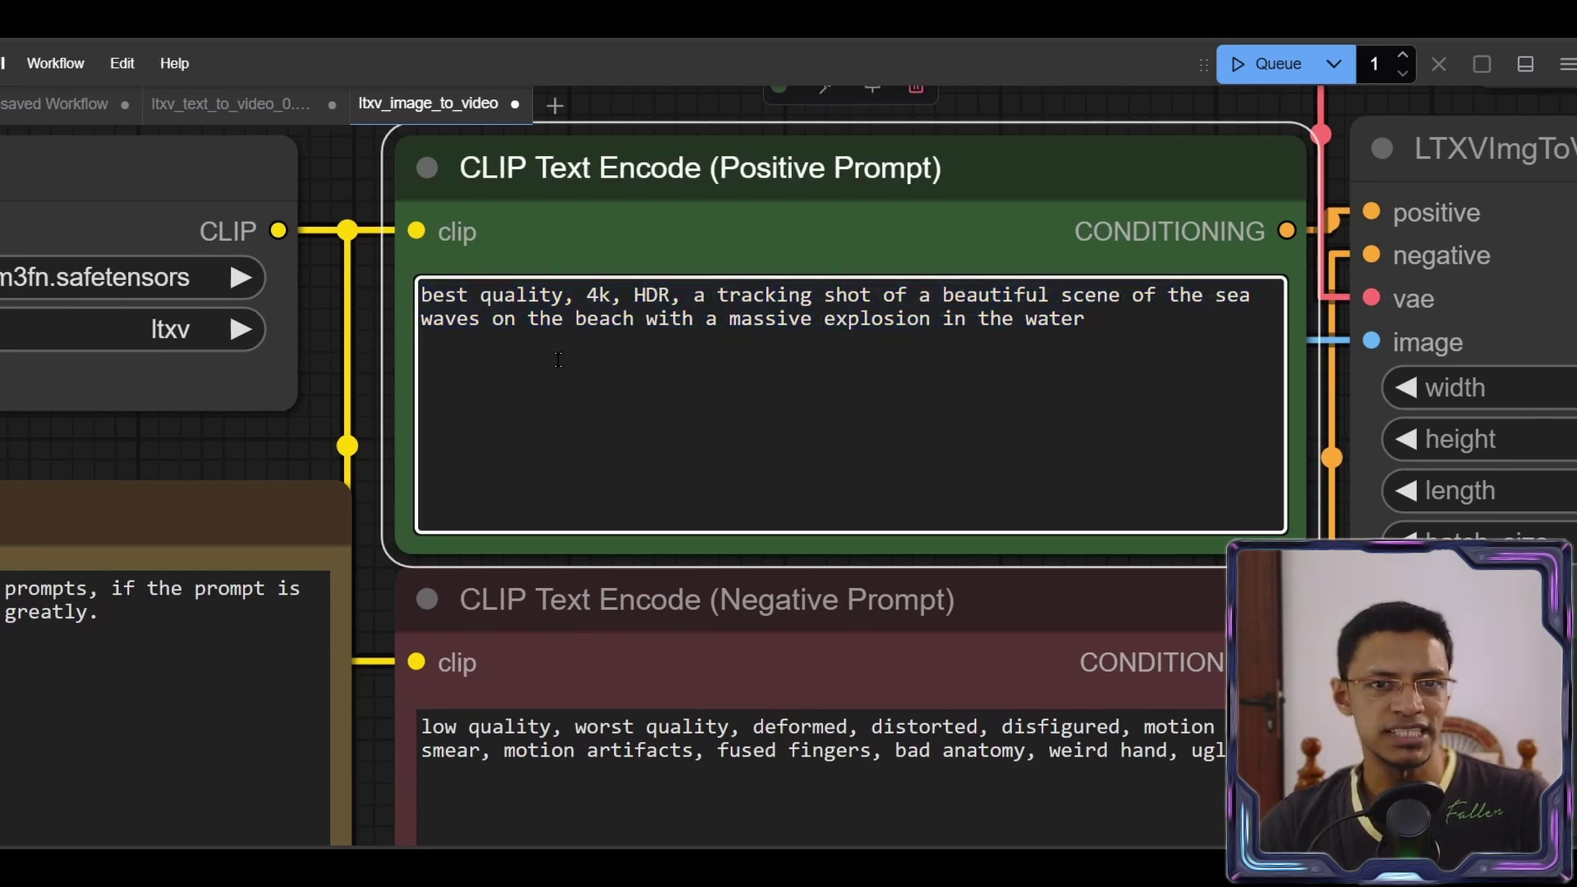
{"action": "left_click_drag", "start_coordinate": [1120, 320], "coordinate": [733, 341]}
{"action": "left_click", "coordinate": [368, 542]}
{"action": "scroll", "coordinate": [367, 542], "scroll_direction": "down", "scroll_amount": 10}
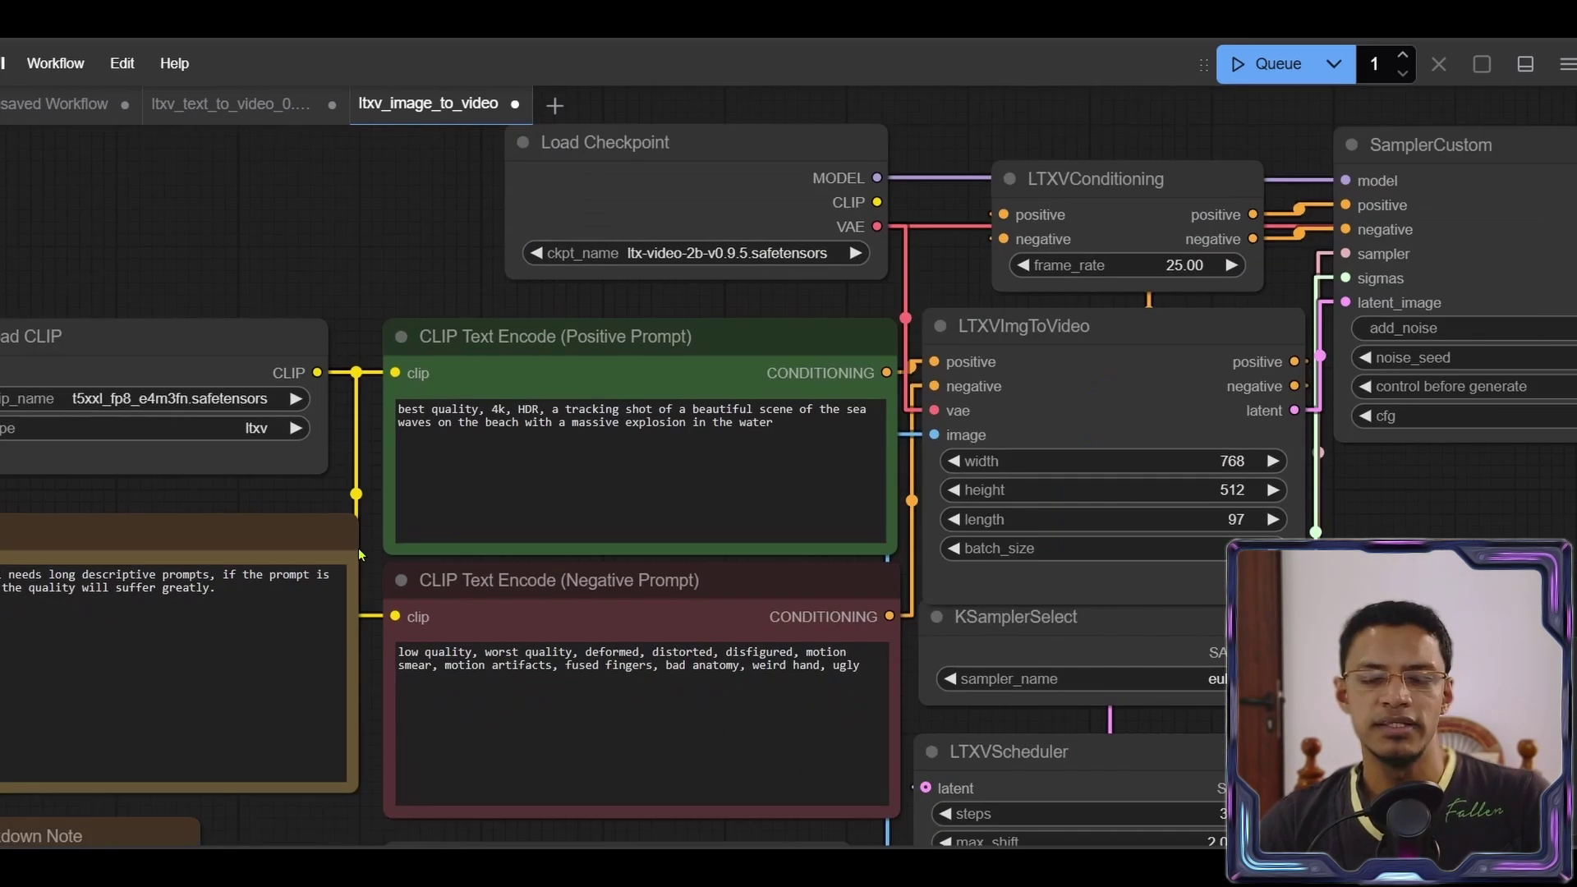
Paste a tropical beach picture into the Load Image node as the source image and inspect its dimensions
{"action": "left_click_drag", "start_coordinate": [370, 626], "coordinate": [394, 286]}
{"action": "scroll", "coordinate": [371, 579], "scroll_direction": "up", "scroll_amount": 6}
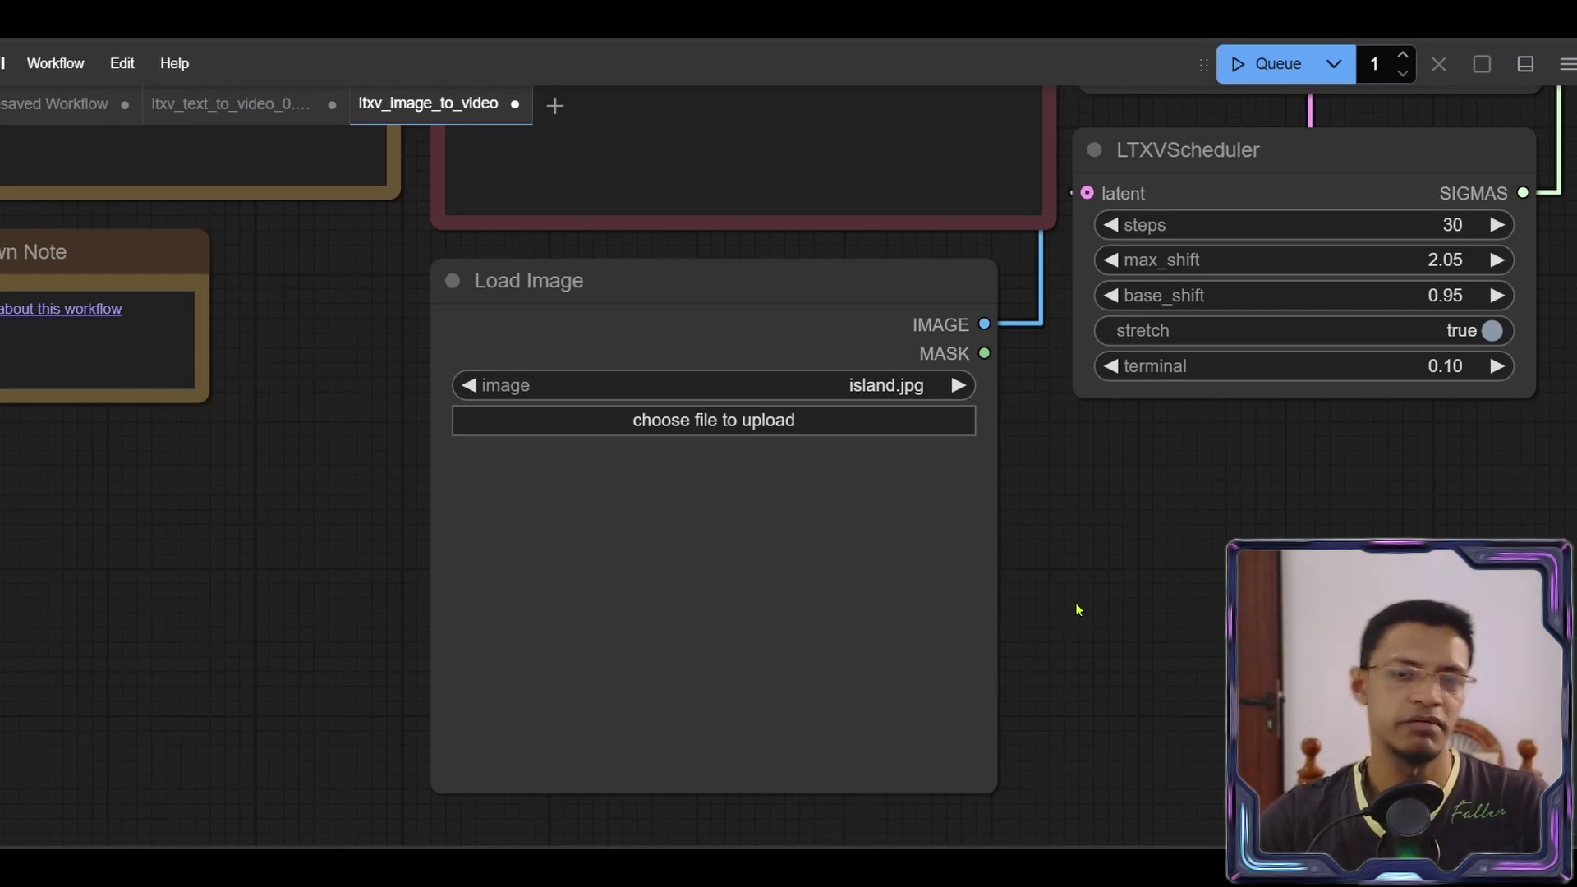
{"action": "scroll", "coordinate": [456, 373], "scroll_direction": "down", "scroll_amount": 9}
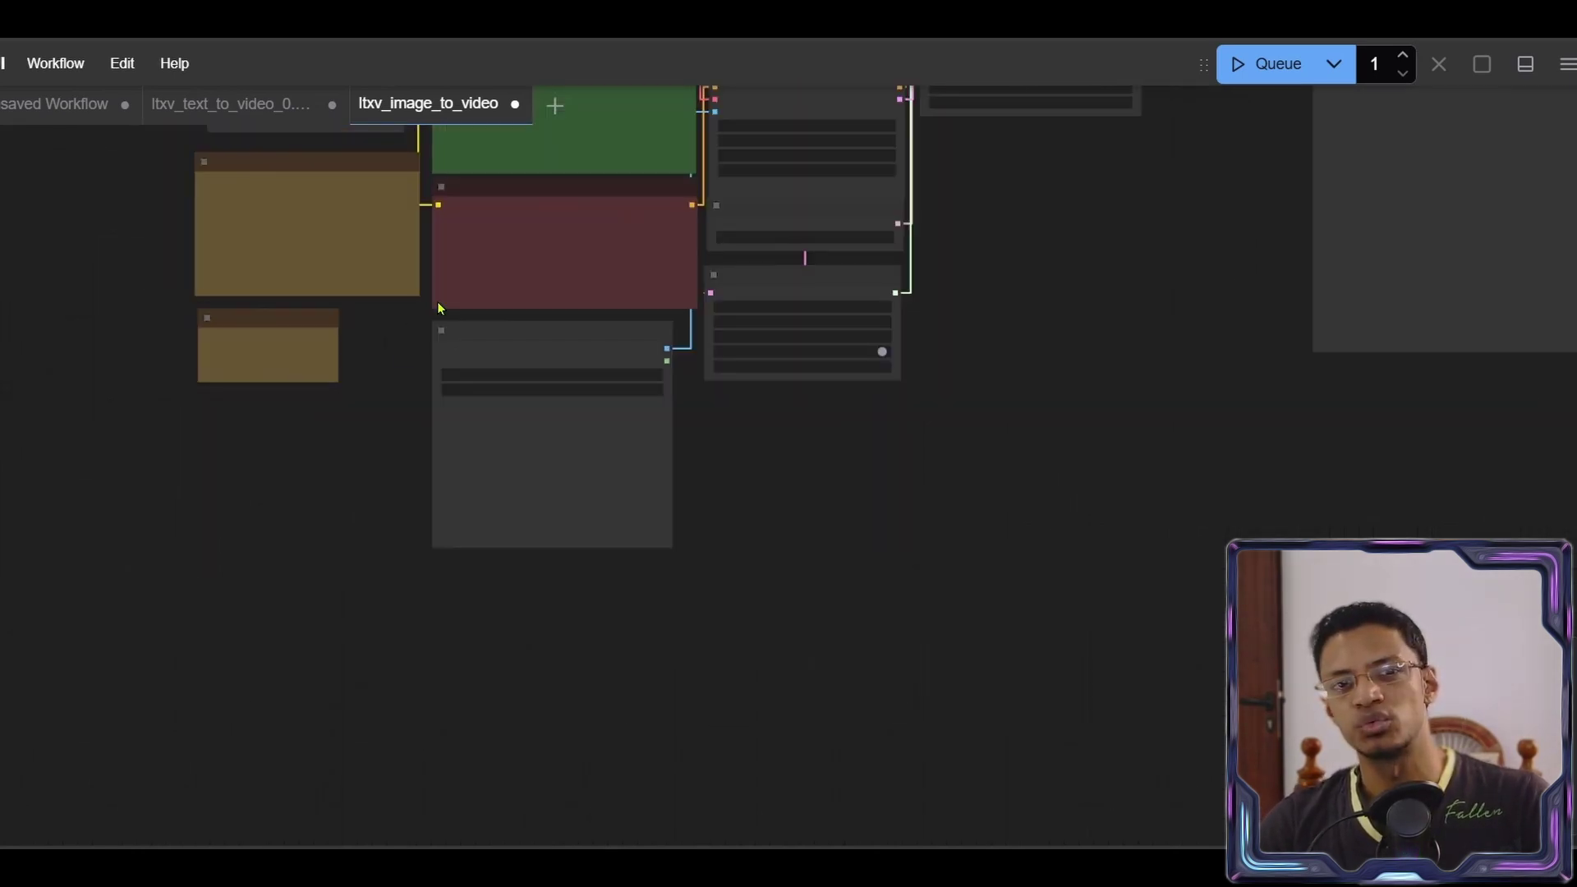
{"action": "left_click_drag", "start_coordinate": [459, 139], "coordinate": [405, 316]}
{"action": "scroll", "coordinate": [426, 221], "scroll_direction": "up", "scroll_amount": 4}
{"action": "left_click", "coordinate": [437, 254]}
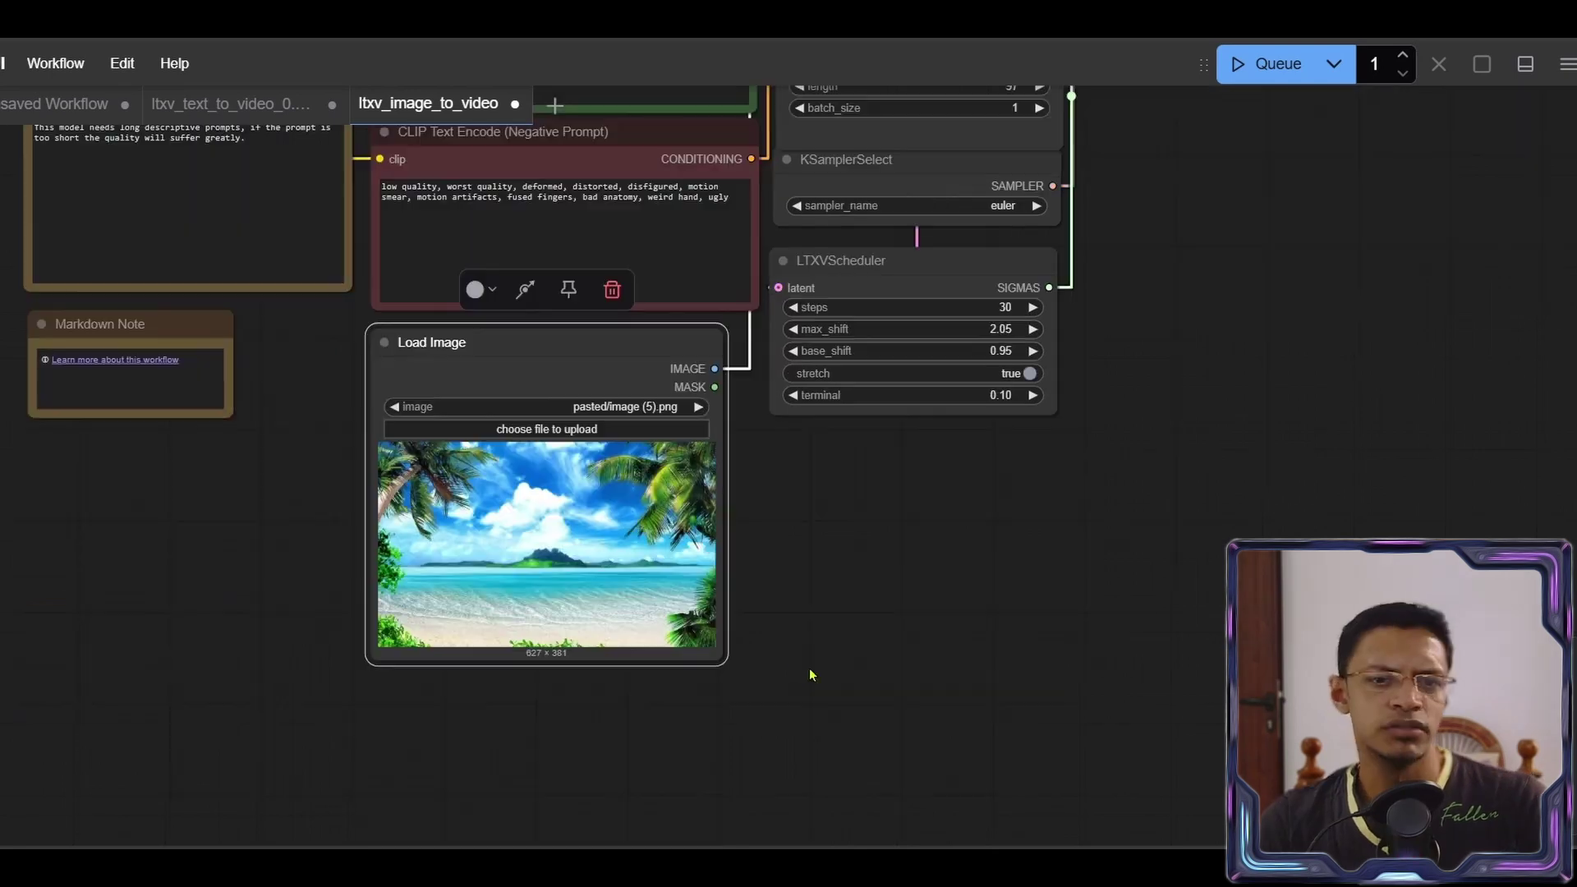
{"action": "scroll", "coordinate": [810, 672], "scroll_direction": "up", "scroll_amount": 4}
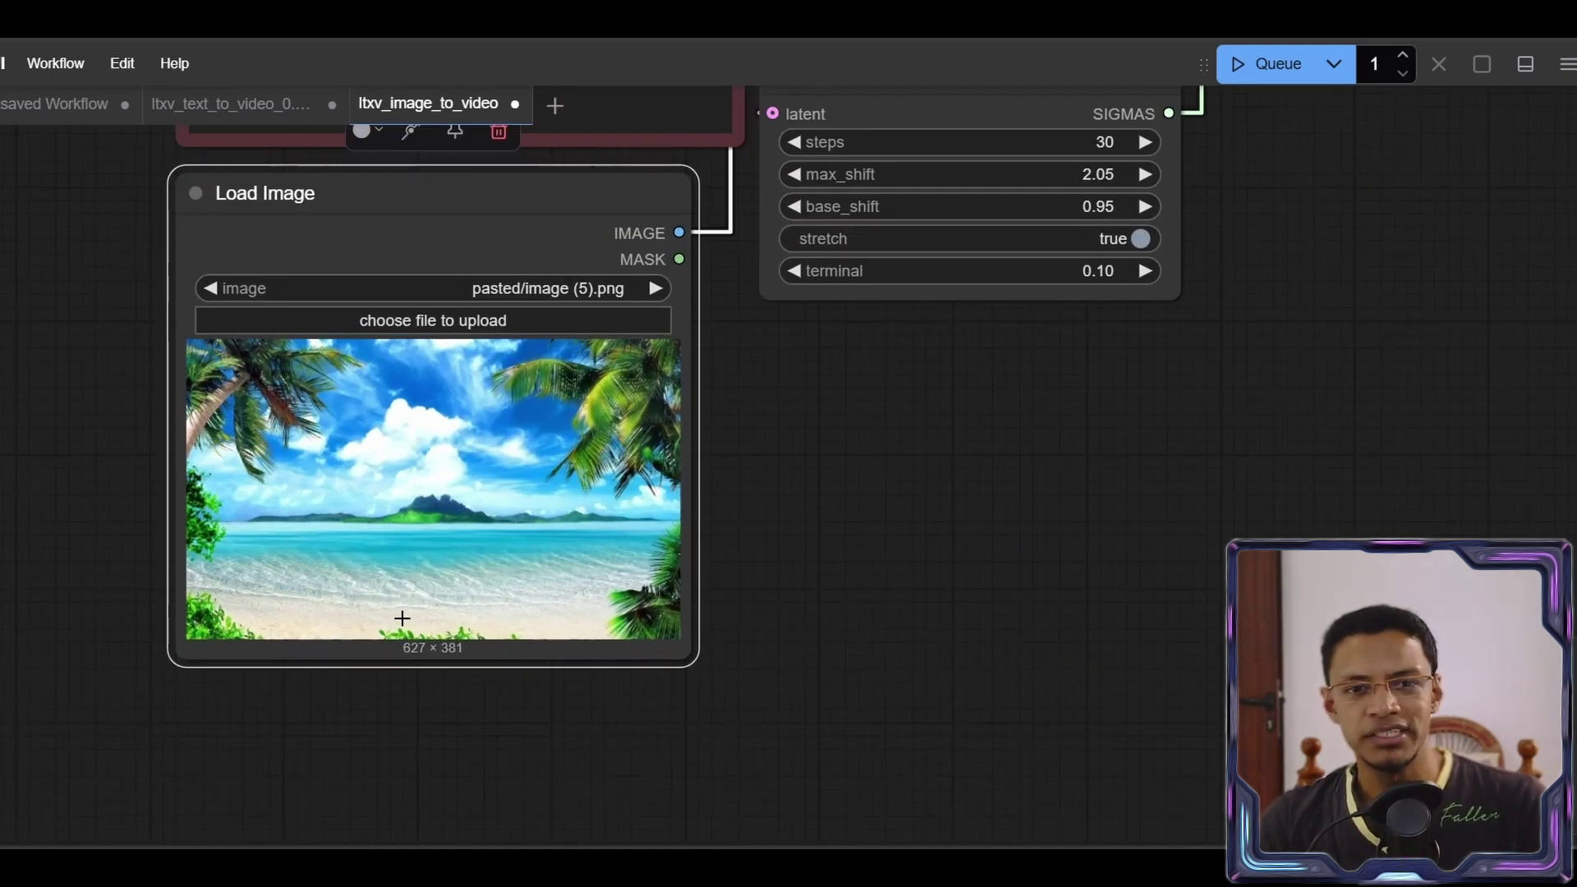
{"action": "scroll", "coordinate": [436, 653], "scroll_direction": "up", "scroll_amount": 8}
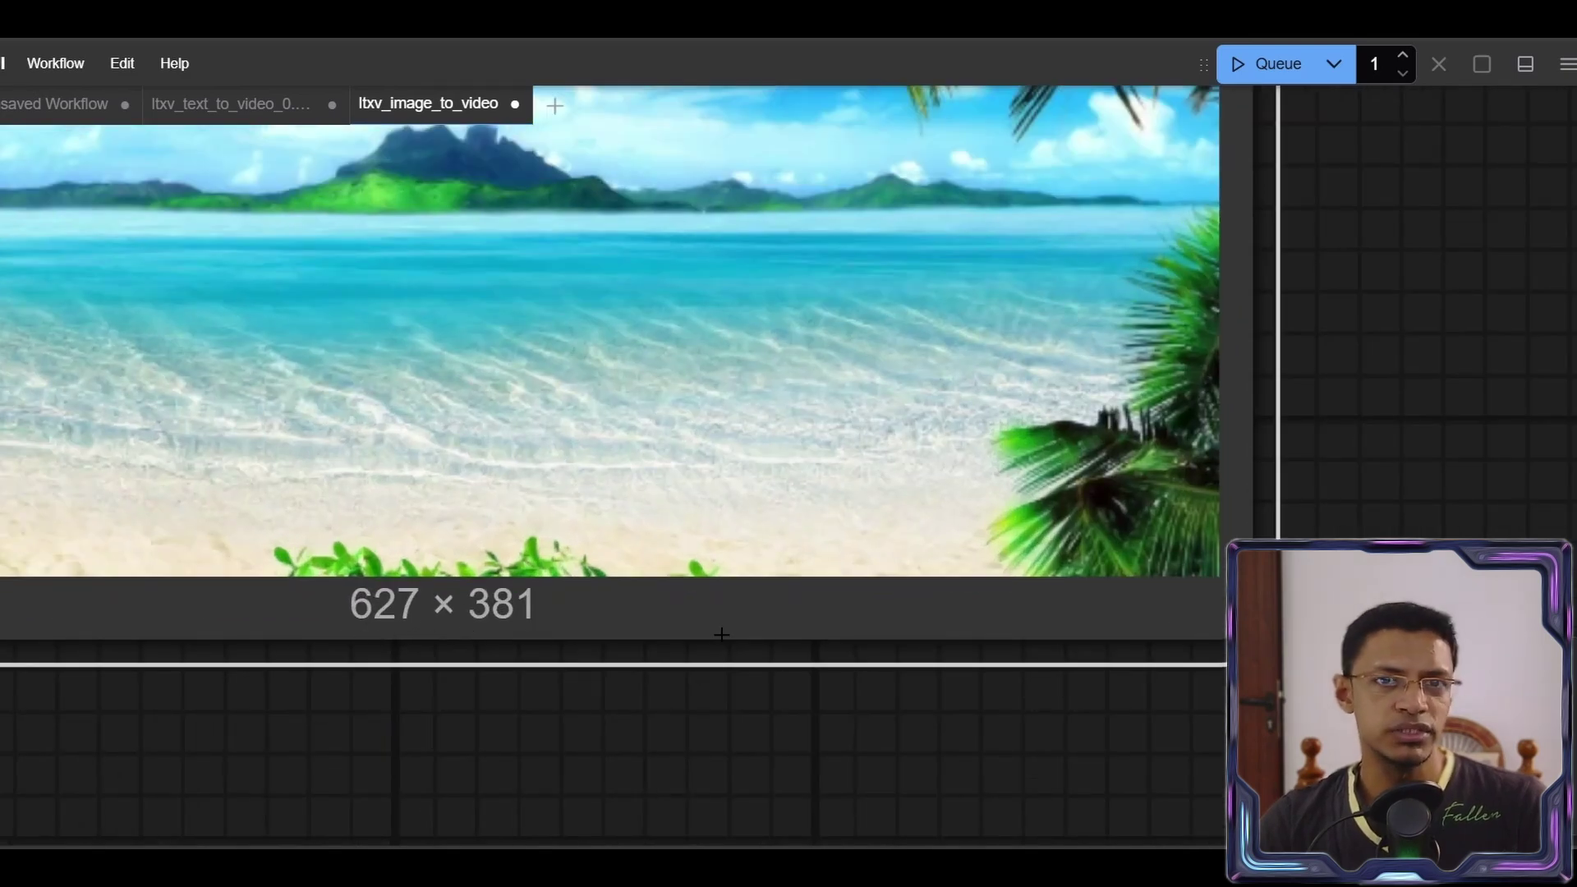
Examine the Resize Image node connected to the Load Image node, including its width, height and crop settings
{"action": "scroll", "coordinate": [763, 634], "scroll_direction": "down", "scroll_amount": 14}
{"action": "left_click_drag", "start_coordinate": [1166, 369], "coordinate": [919, 660]}
{"action": "left_click_drag", "start_coordinate": [1057, 335], "coordinate": [1052, 386]}
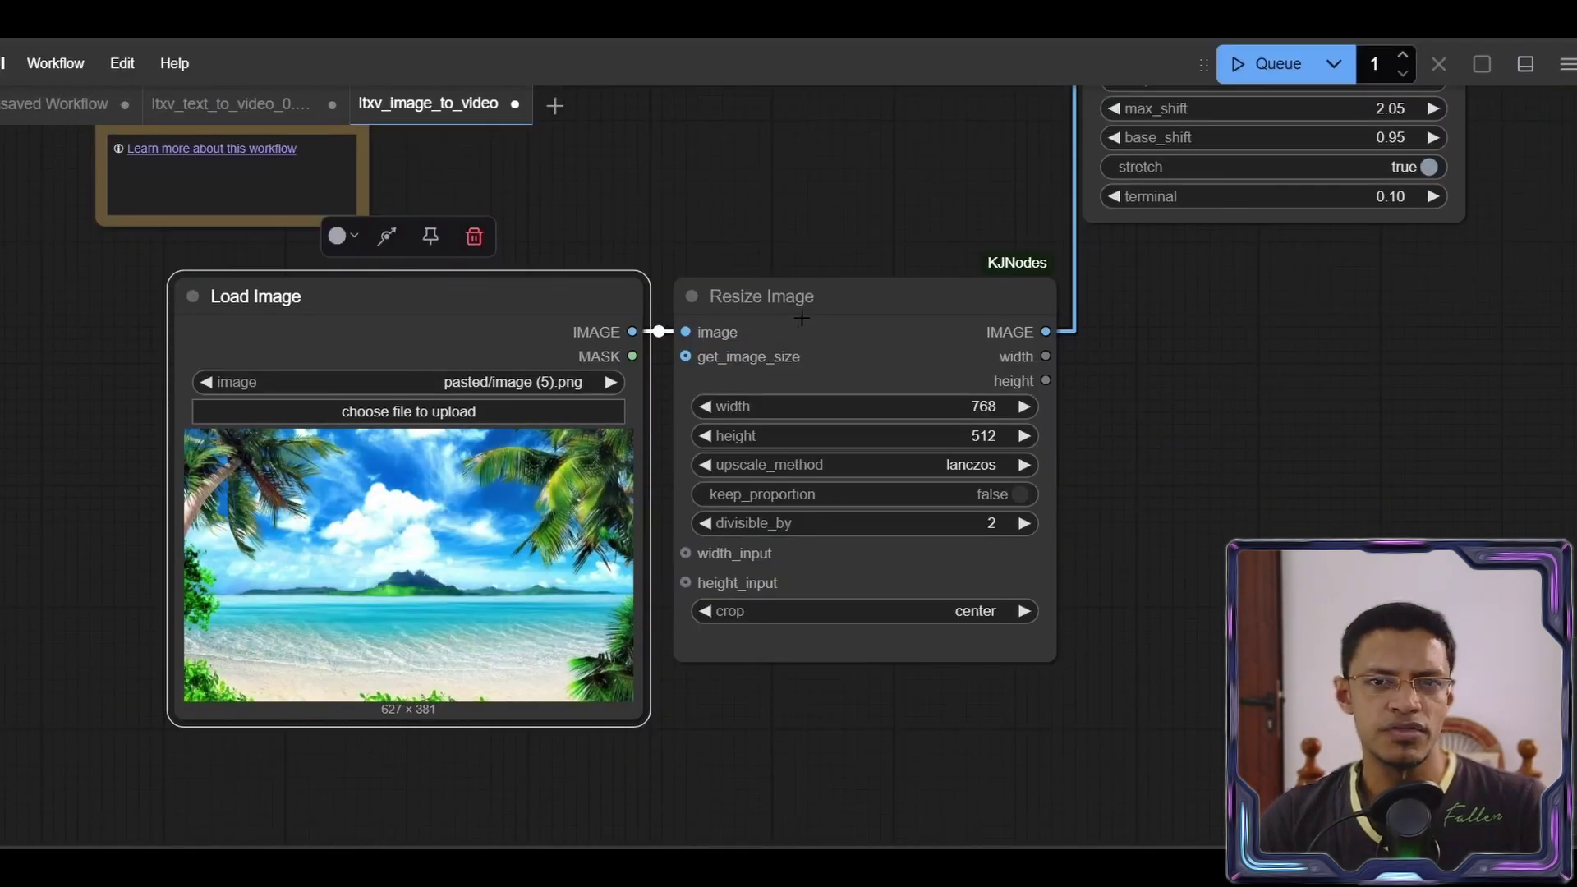
{"action": "left_click", "coordinate": [801, 318]}
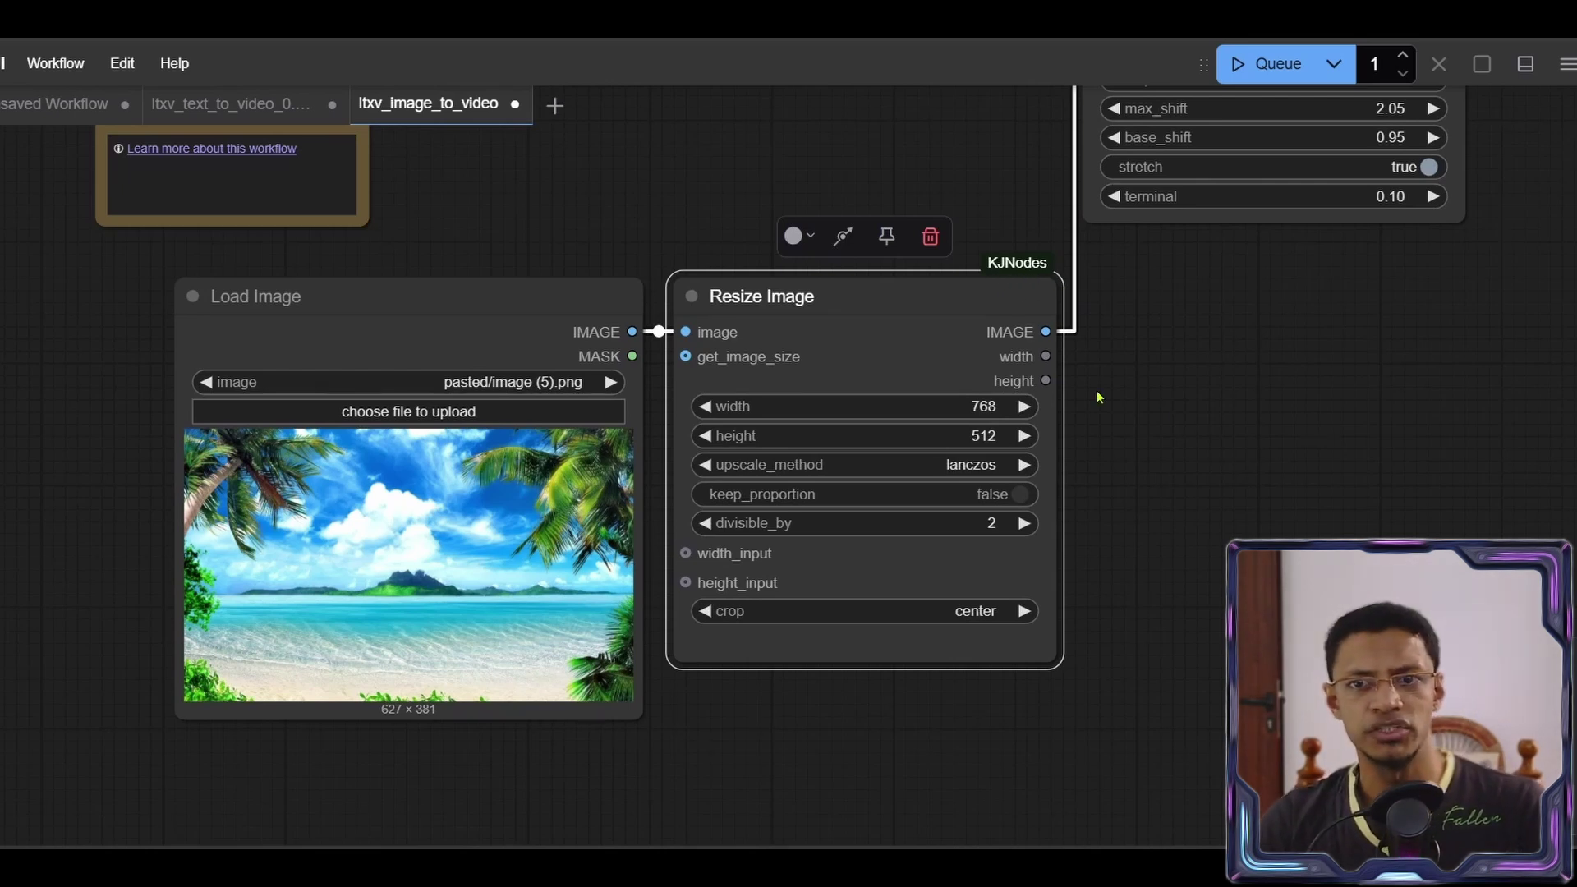
{"action": "left_click", "coordinate": [1226, 409]}
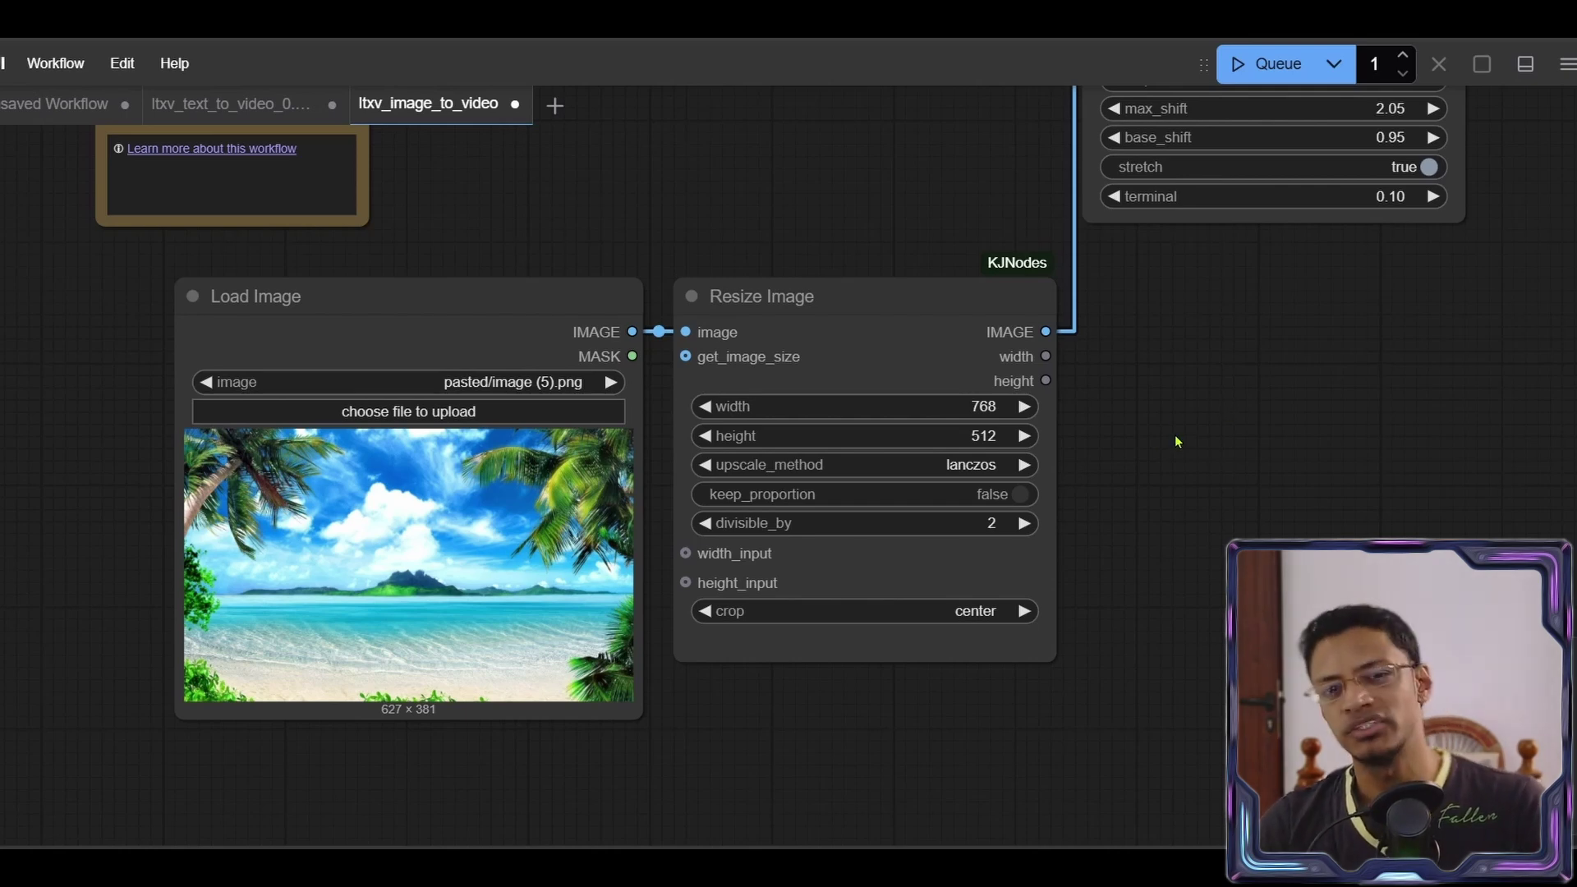
Add an Upscale Image node fed by the Load Image node's IMAGE output, placed beyond the Resize Image node
{"action": "left_click_drag", "start_coordinate": [1178, 450], "coordinate": [1037, 267]}
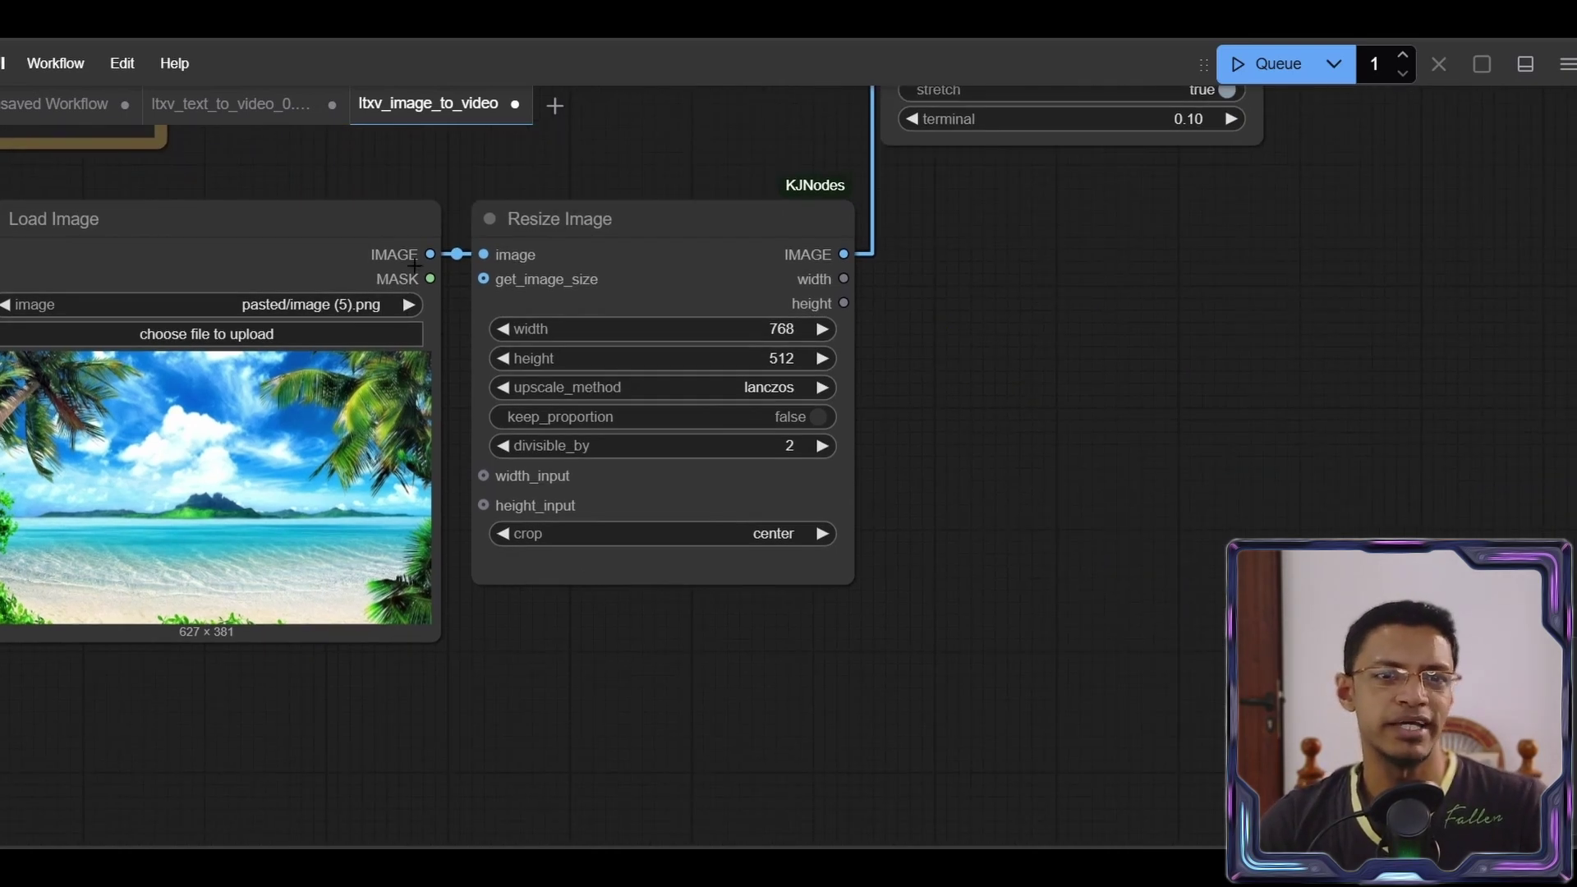
{"action": "left_click_drag", "start_coordinate": [427, 256], "coordinate": [1110, 431]}
{"action": "left_click", "coordinate": [1145, 487]}
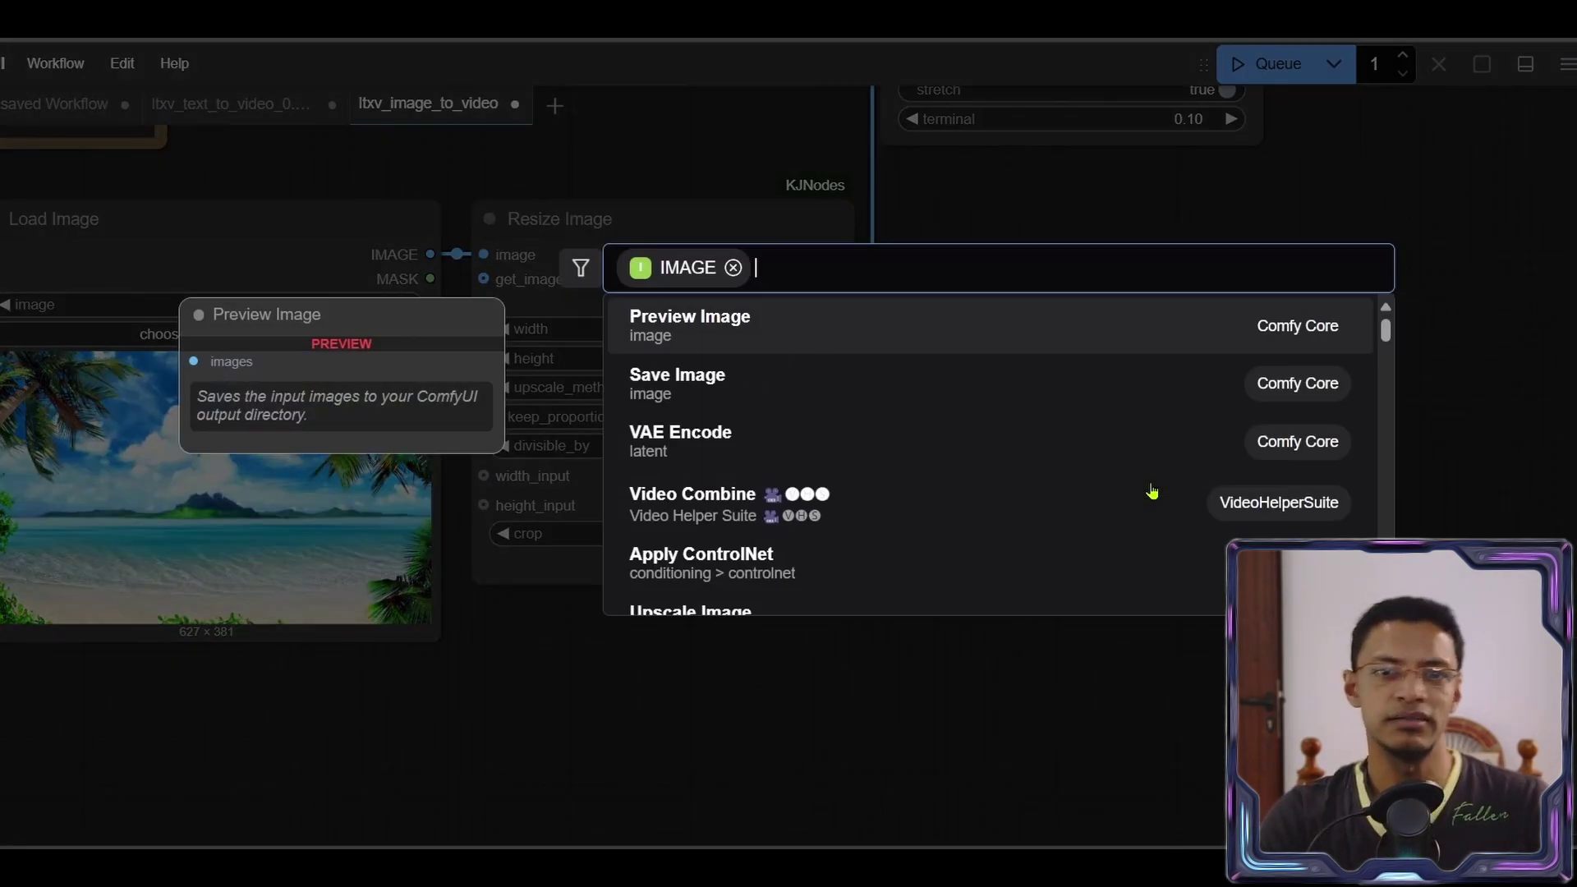
{"action": "type", "text": "upscale"}
{"action": "left_click", "coordinate": [859, 328]}
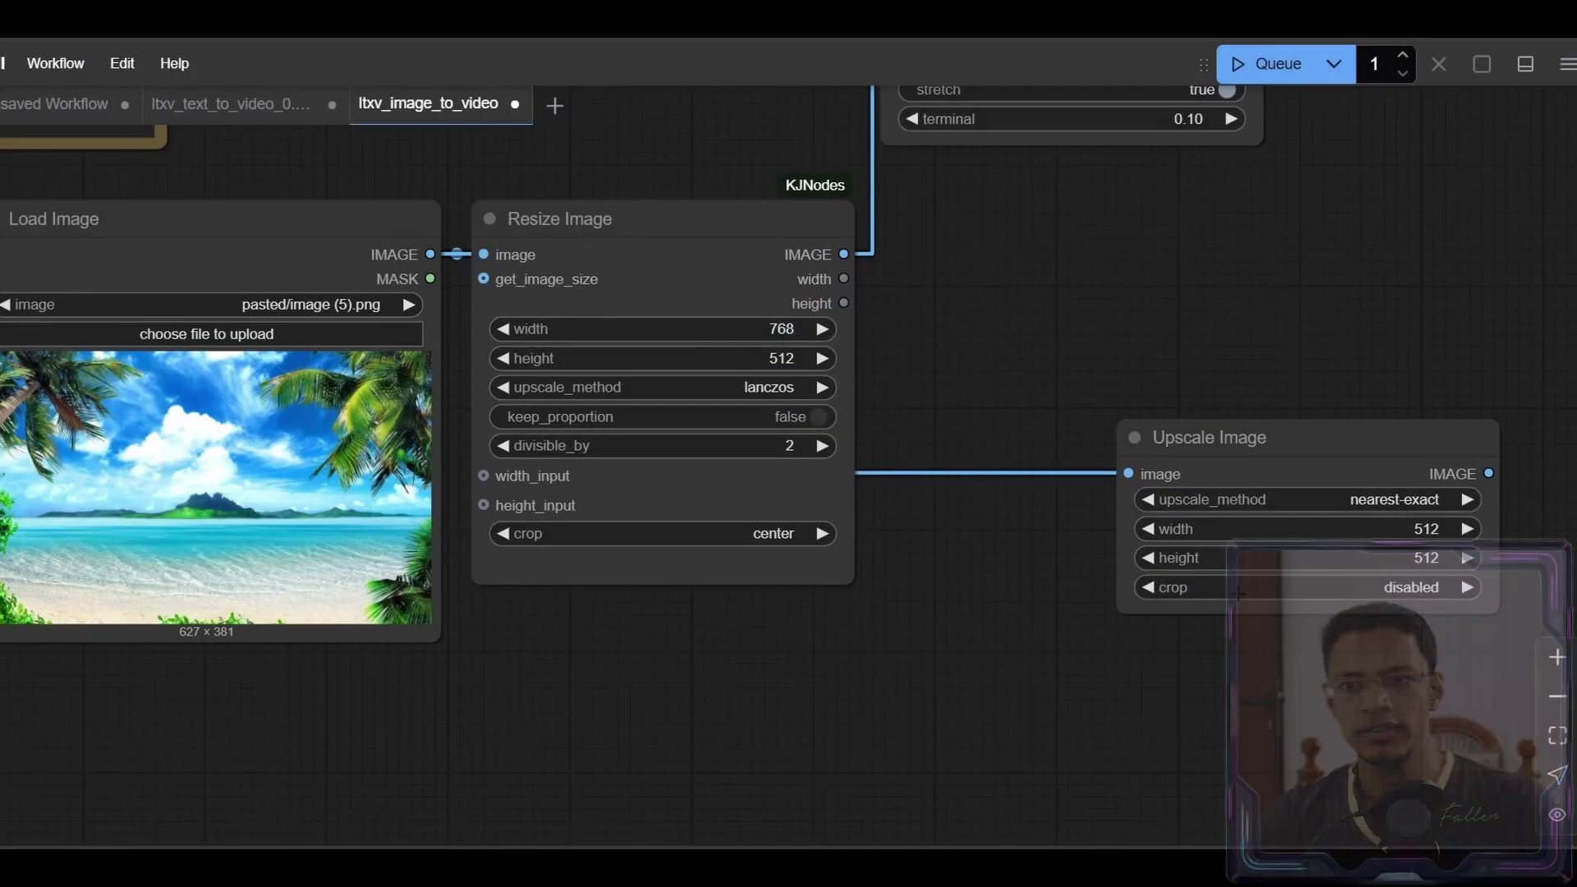
Place the Upscale Image node beside Resize Image and set it to center crop, width 768 and the lanczos method
{"action": "left_click", "coordinate": [1361, 600]}
{"action": "left_click", "coordinate": [1454, 623]}
{"action": "left_click_drag", "start_coordinate": [1408, 473], "coordinate": [1324, 445]}
{"action": "left_click_drag", "start_coordinate": [1210, 365], "coordinate": [1153, 343]}
{"action": "left_click", "coordinate": [1199, 388]}
{"action": "type", "text": "768"}
{"action": "key", "text": "Return"}
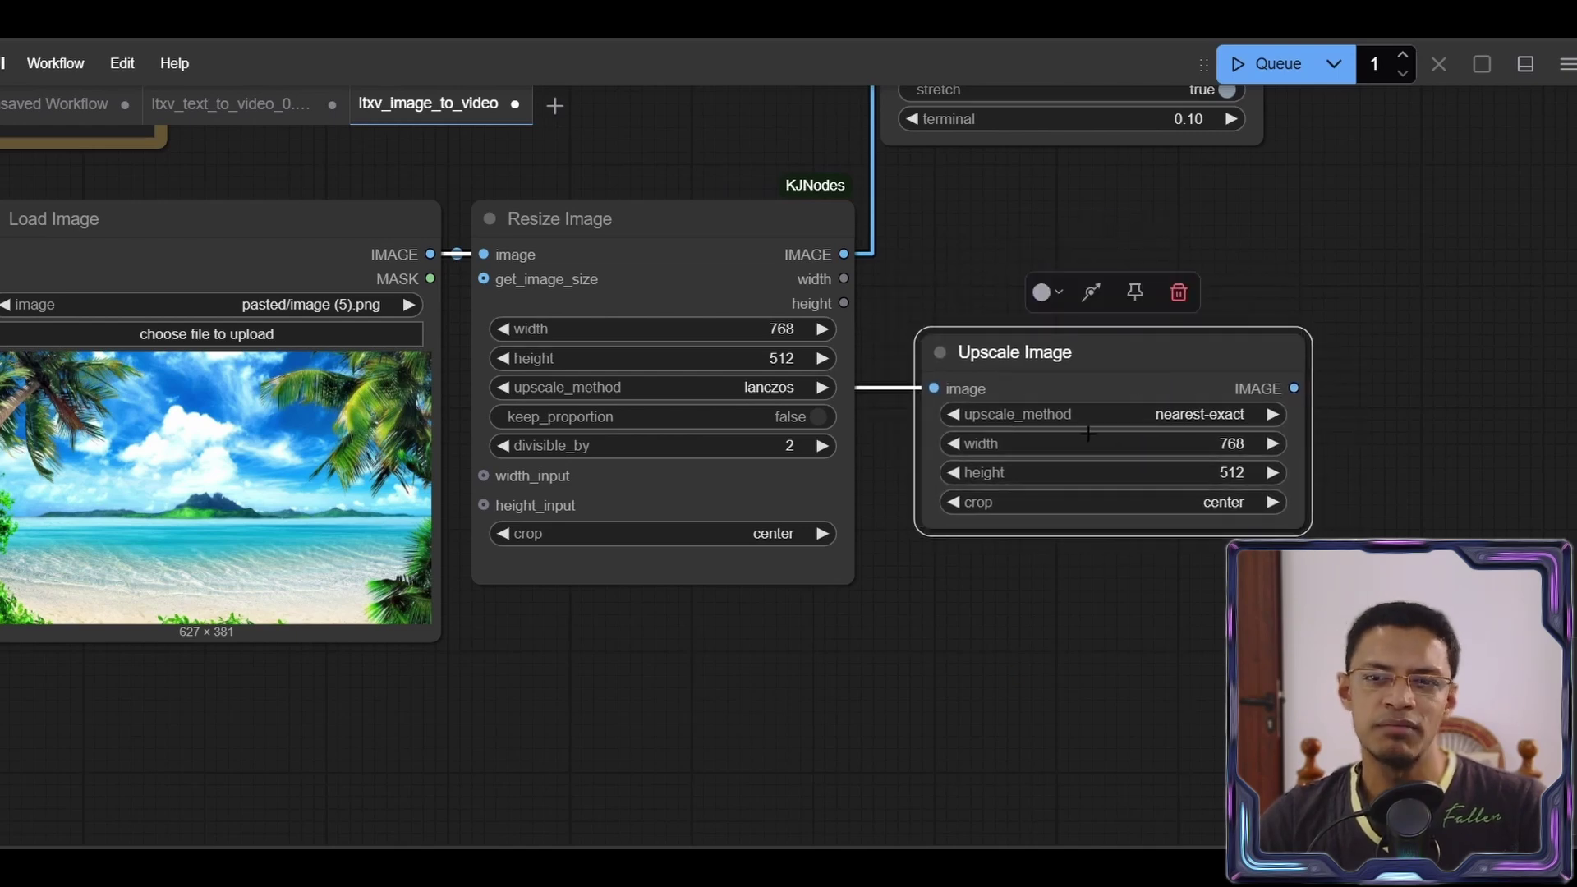
{"action": "left_click", "coordinate": [1222, 414]}
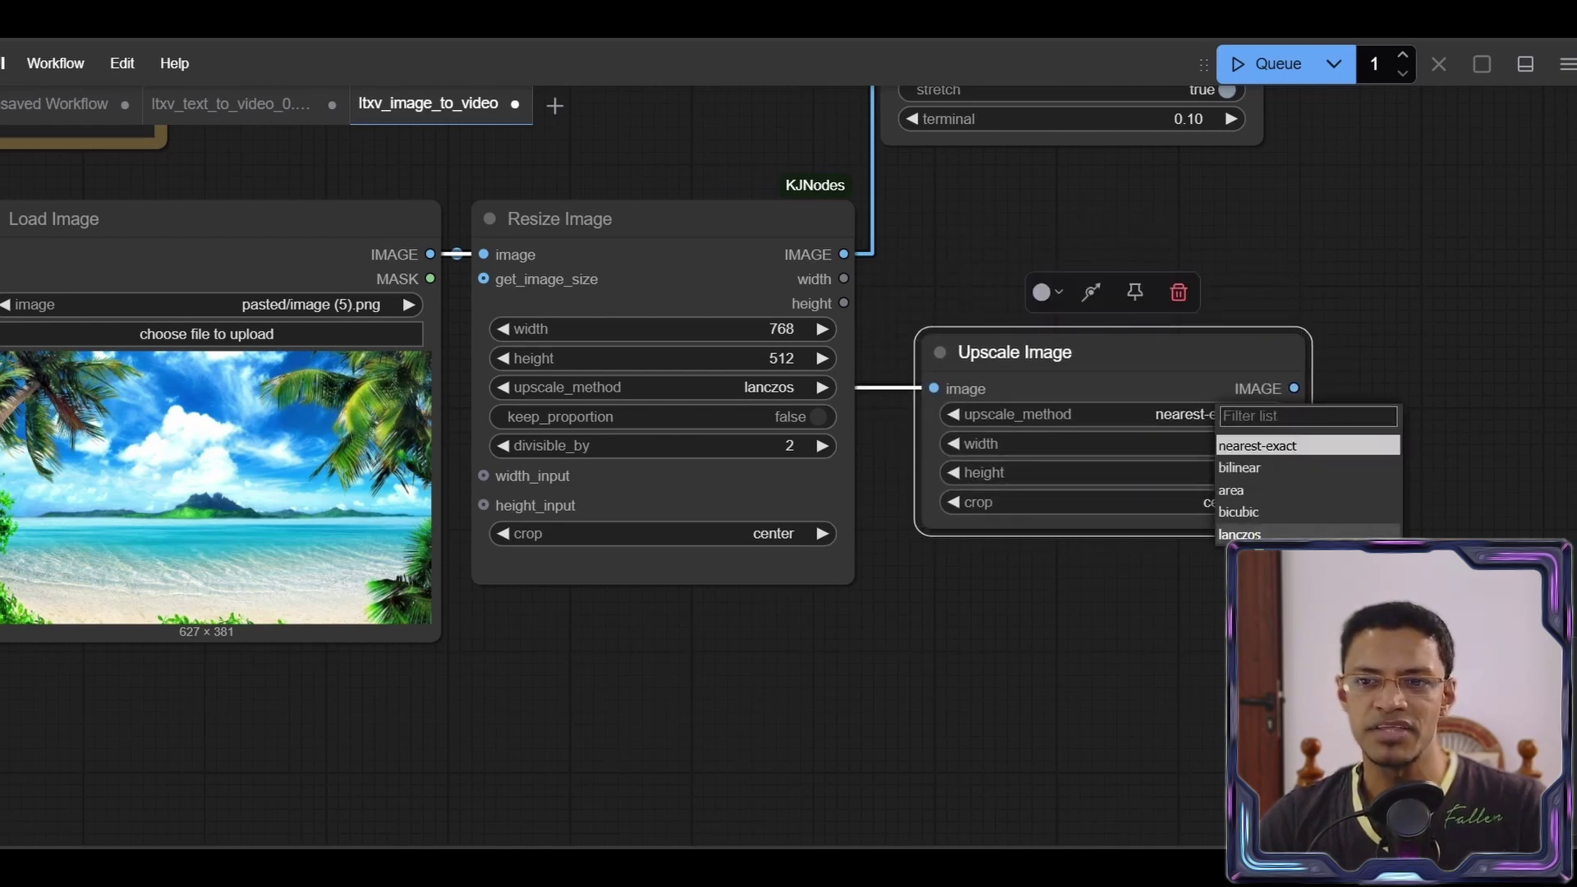
{"action": "left_click", "coordinate": [1252, 532]}
{"action": "left_click_drag", "start_coordinate": [1216, 429], "coordinate": [1192, 429]}
Inspect the LTXVImgToVideo node's image input and the resulting video in the SaveAnimatedWEBP node
{"action": "scroll", "coordinate": [1360, 355], "scroll_direction": "down", "scroll_amount": 5}
{"action": "left_click_drag", "start_coordinate": [1422, 369], "coordinate": [1136, 575]}
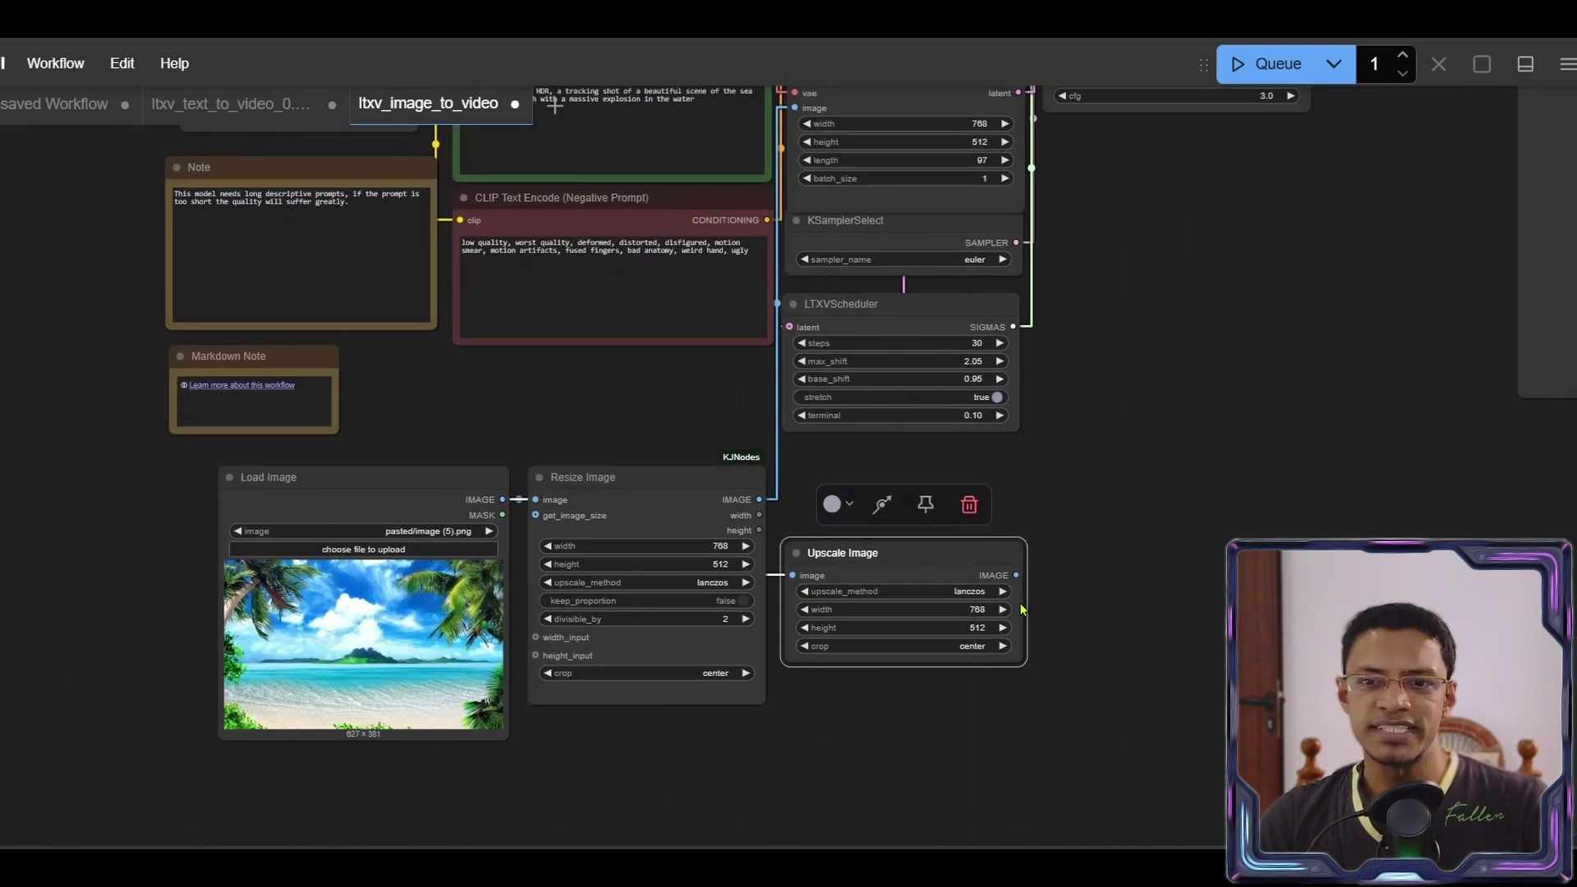
{"action": "left_click_drag", "start_coordinate": [1169, 518], "coordinate": [1104, 658]}
{"action": "left_click", "coordinate": [791, 192]}
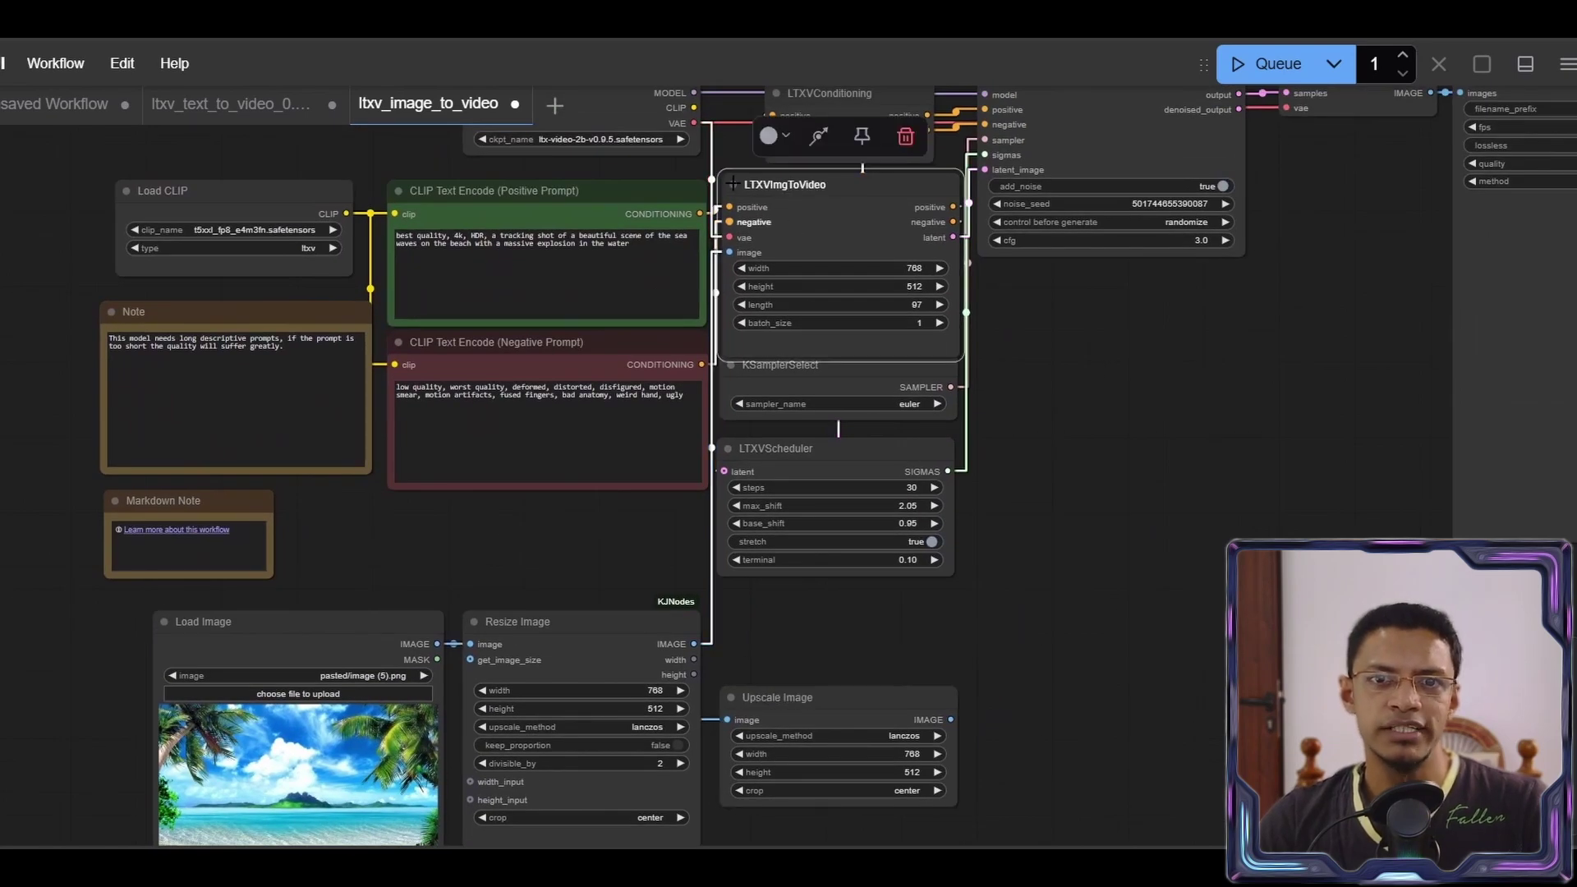
{"action": "scroll", "coordinate": [922, 212], "scroll_direction": "up", "scroll_amount": 10}
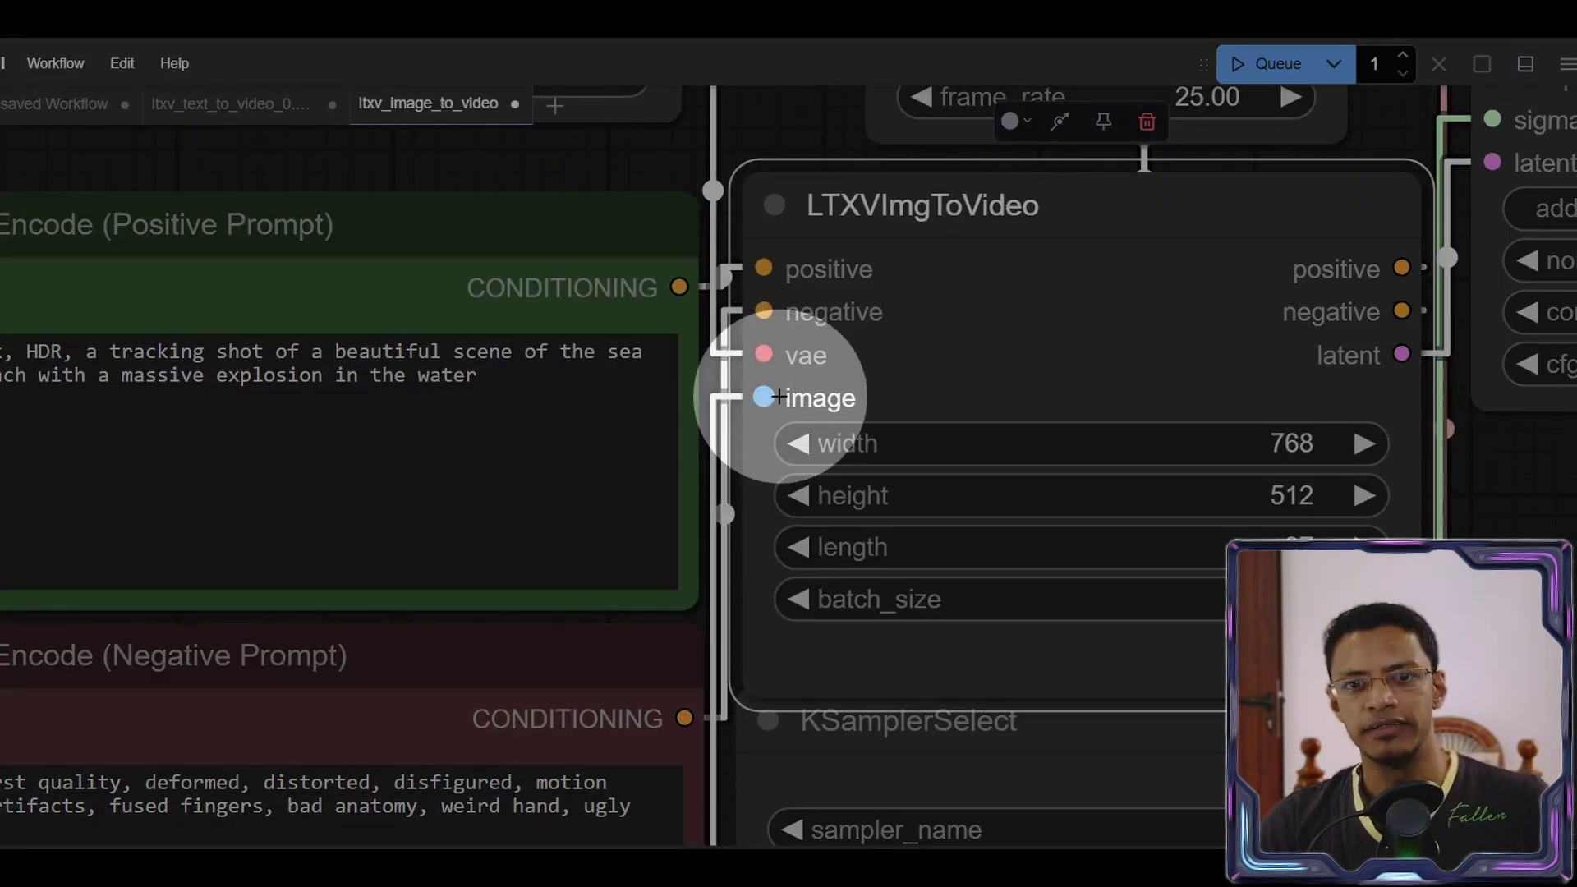
{"action": "scroll", "coordinate": [999, 568], "scroll_direction": "down", "scroll_amount": 10}
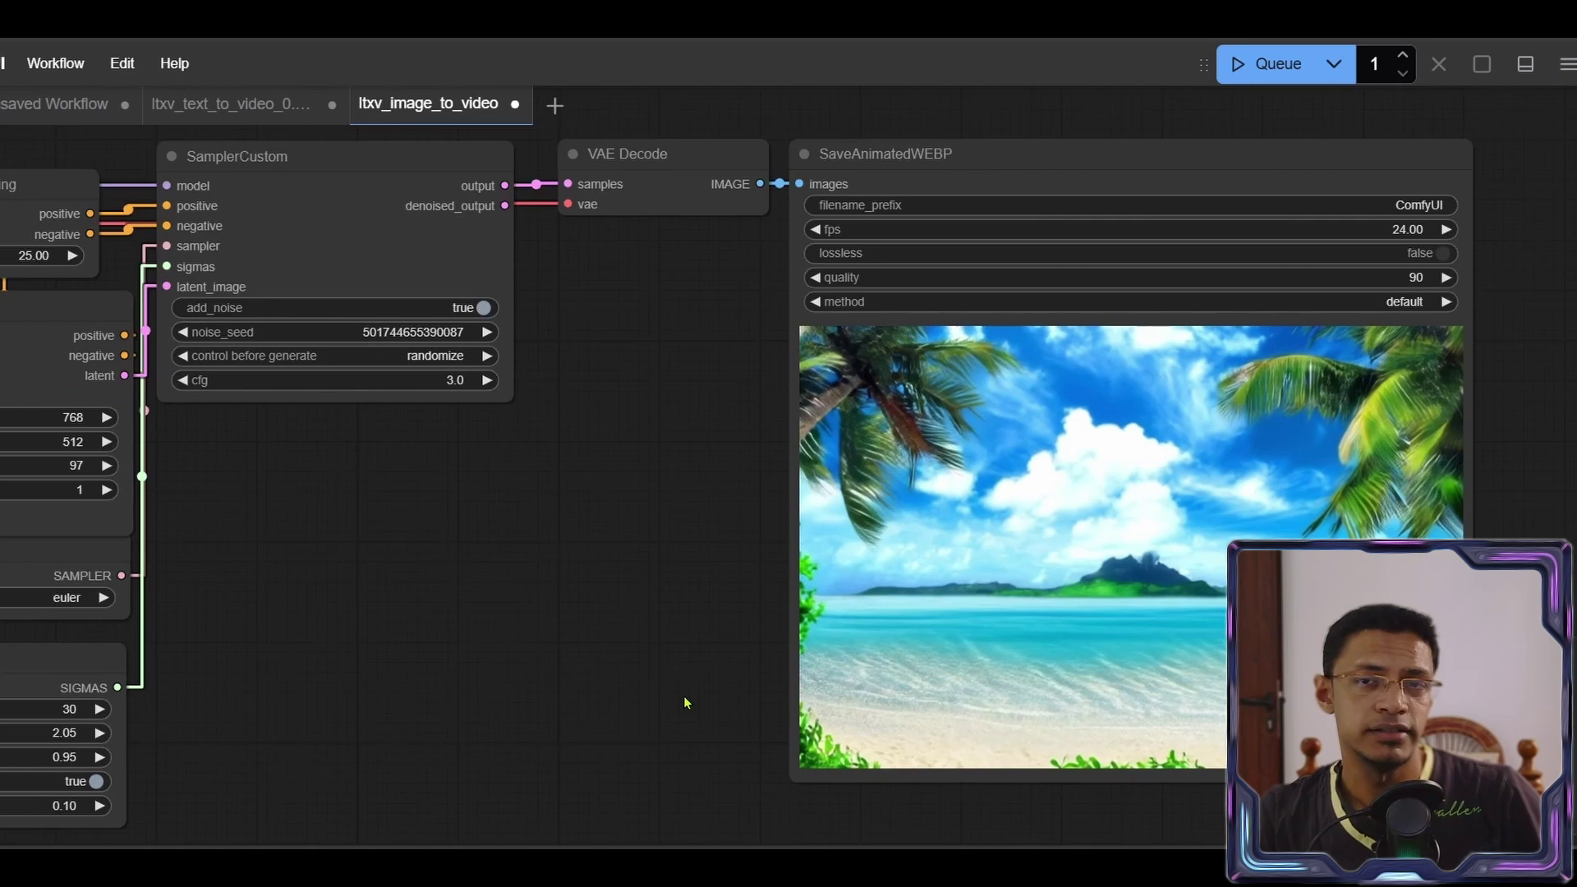
{"action": "left_click_drag", "start_coordinate": [636, 667], "coordinate": [558, 621]}
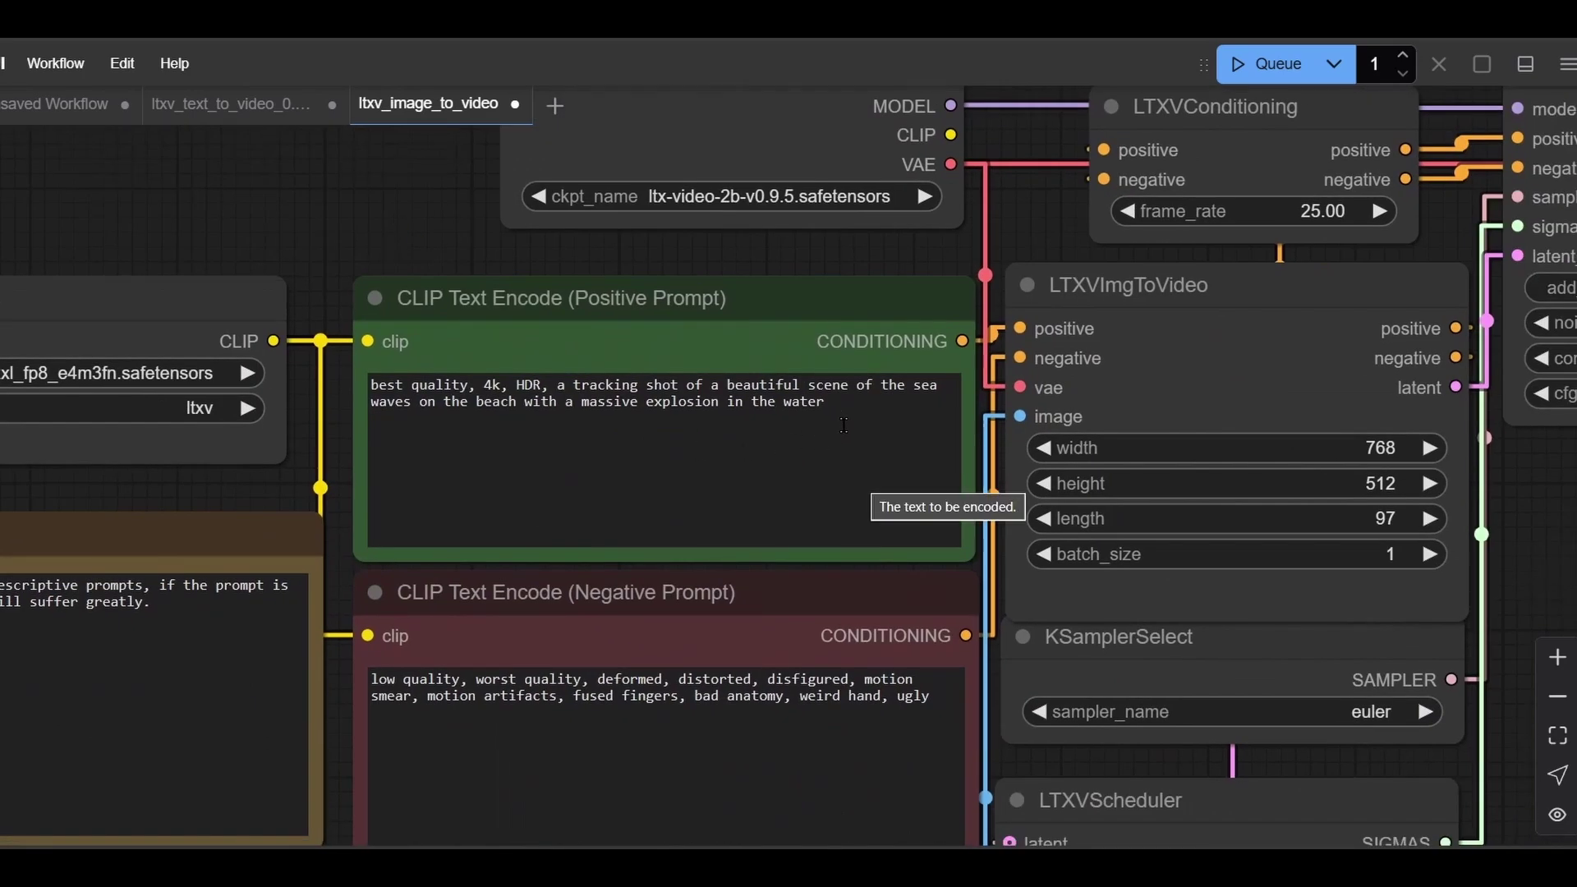
Highlight the phrase "massive explosion in the water" in the positive prompt to compare it with the generated video
{"action": "left_click", "coordinate": [872, 402]}
{"action": "left_click_drag", "start_coordinate": [872, 403], "coordinate": [573, 402]}
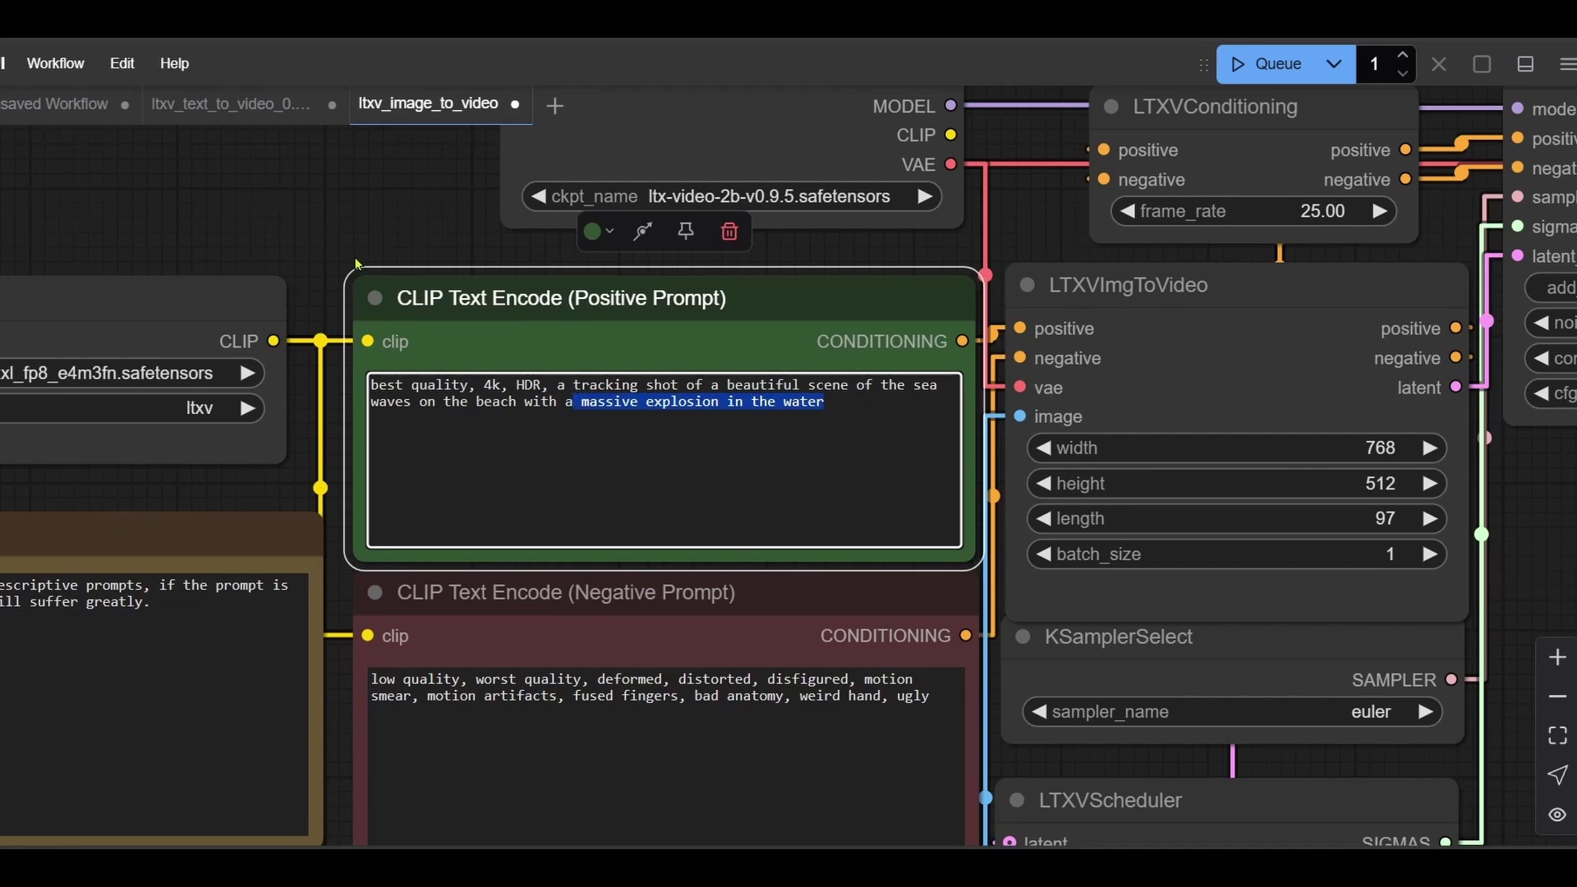
{"action": "left_click", "coordinate": [322, 219]}
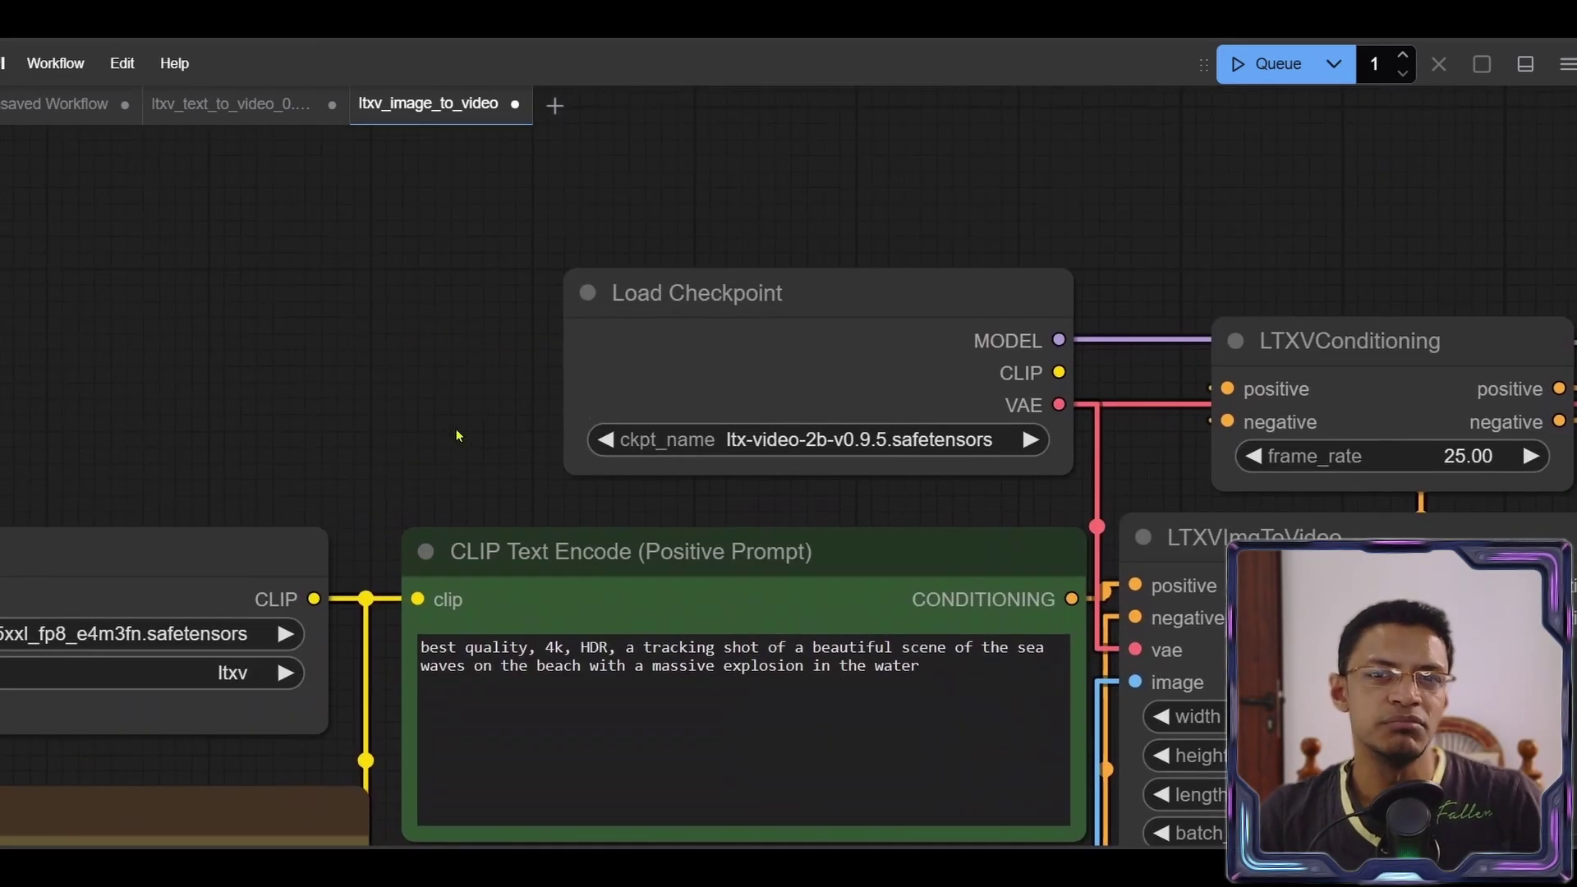
Check the available checkpoints in the Load Checkpoint node and keep ltx-video-2b-v0.9.5.safetensors selected
{"action": "left_click", "coordinate": [869, 435]}
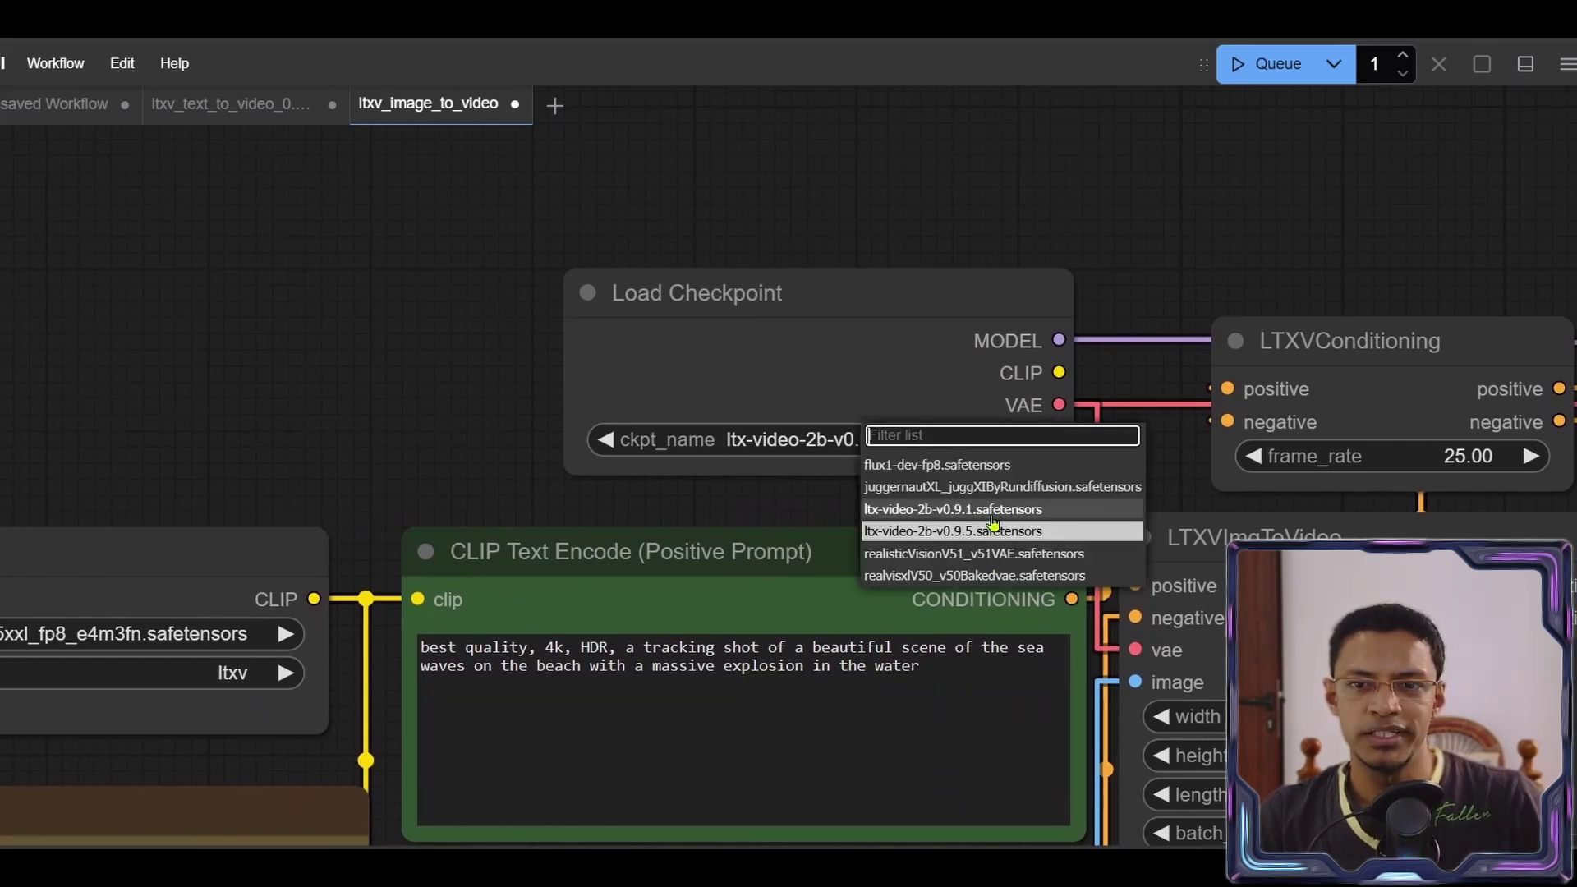
{"action": "left_click", "coordinate": [1034, 525]}
Return to the positive prompt and highlight its closing words about the massive explosion once more
{"action": "left_click_drag", "start_coordinate": [444, 433], "coordinate": [411, 216]}
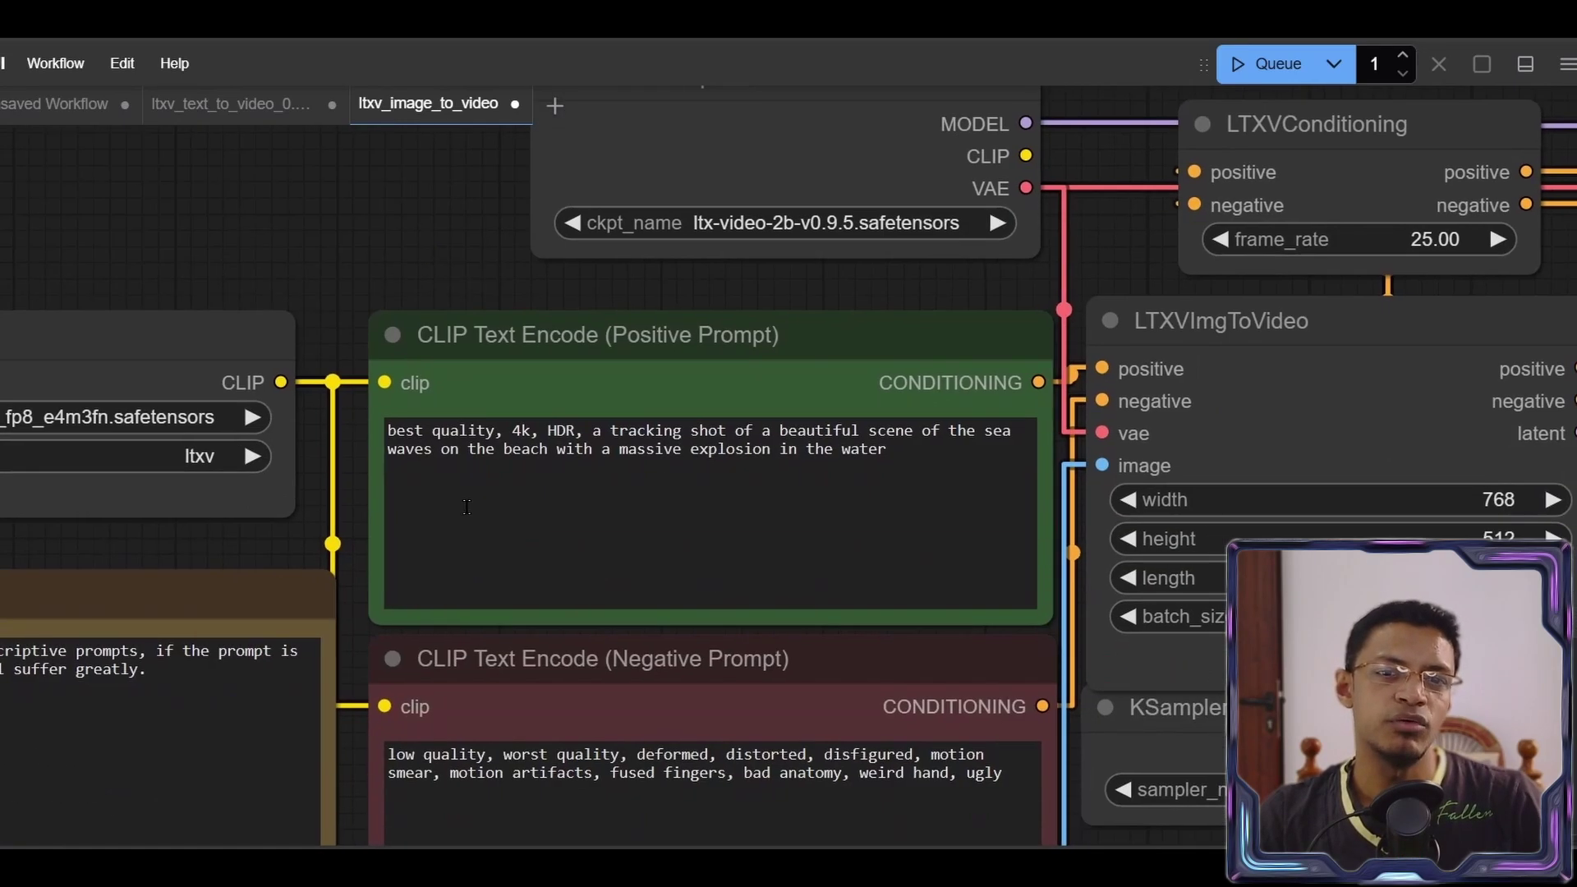
{"action": "left_click_drag", "start_coordinate": [886, 448], "coordinate": [605, 450]}
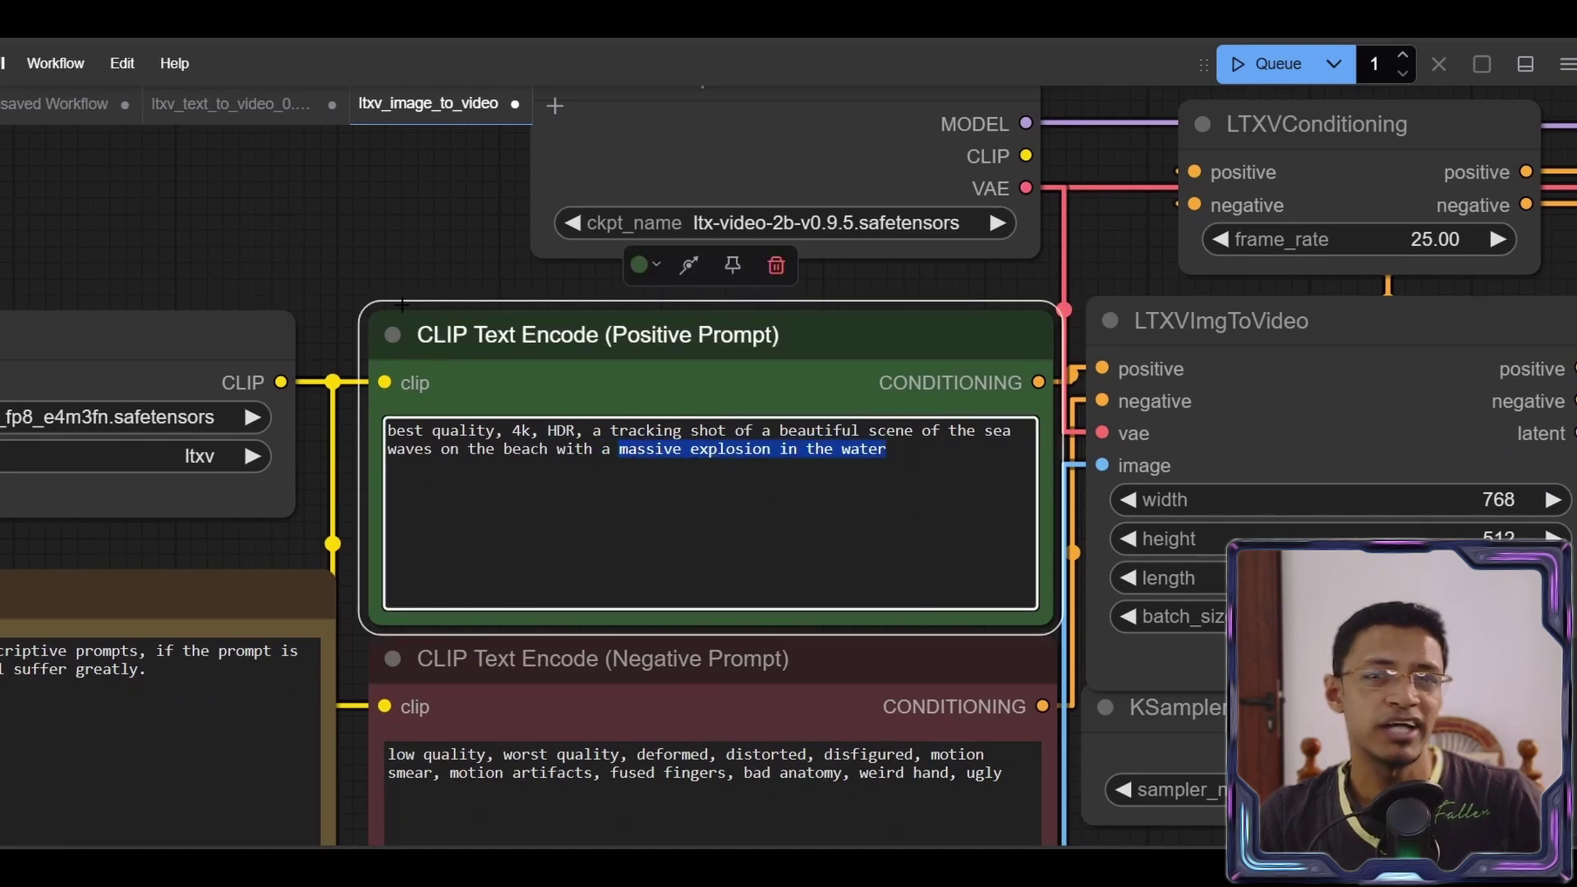
{"action": "left_click", "coordinate": [388, 254]}
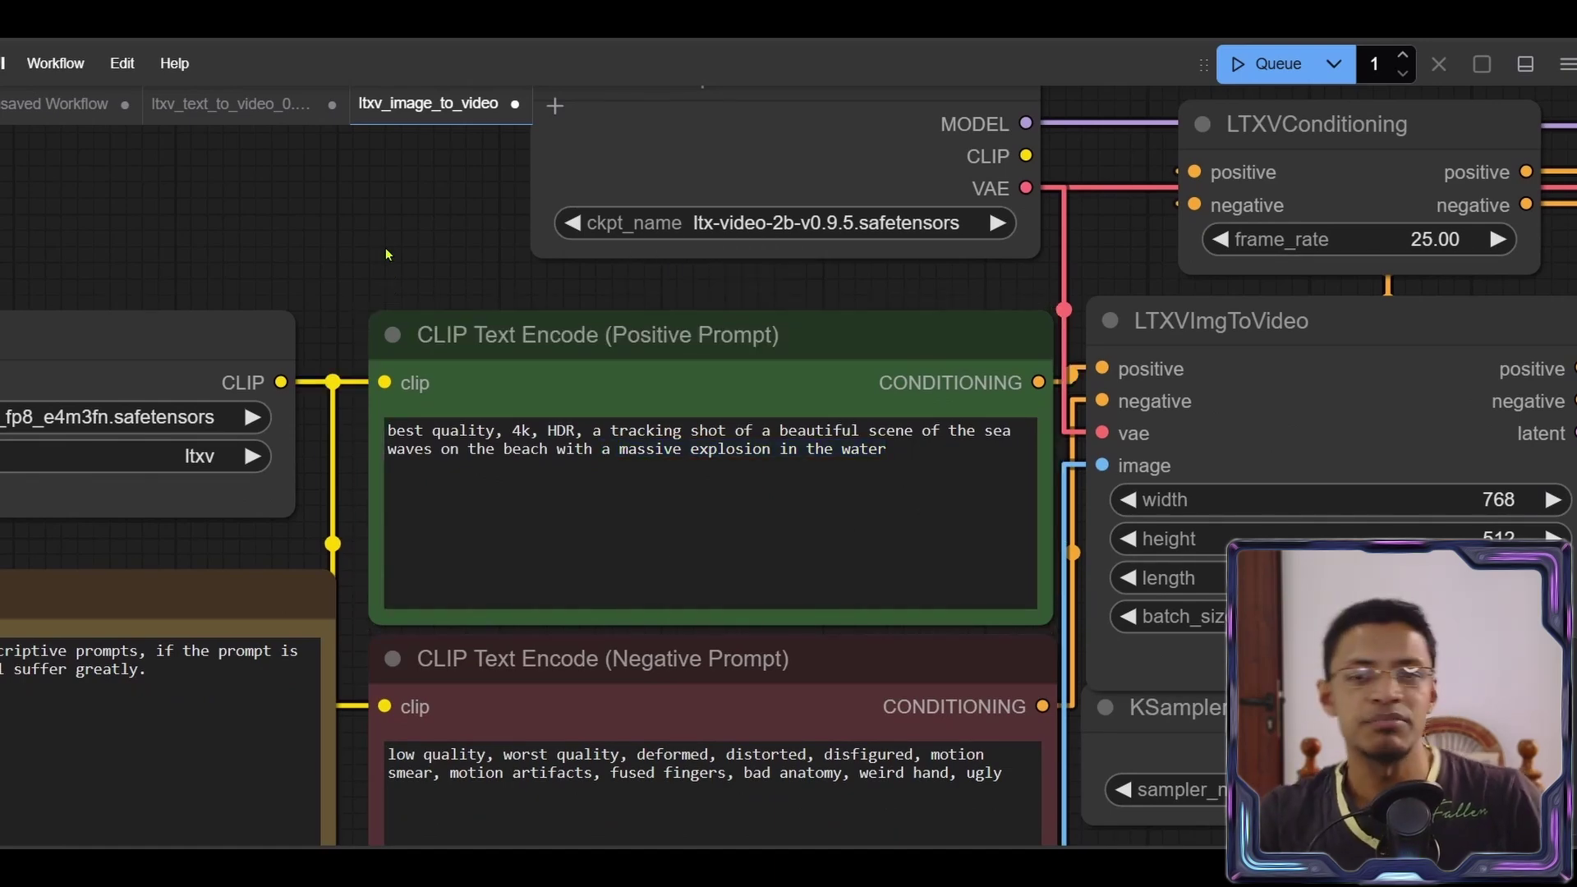
Look through the Video category of the workflow template gallery for the LTXV templates
{"action": "scroll", "coordinate": [388, 255], "scroll_direction": "down", "scroll_amount": 5}
{"action": "scroll", "coordinate": [395, 489], "scroll_direction": "up", "scroll_amount": 5}
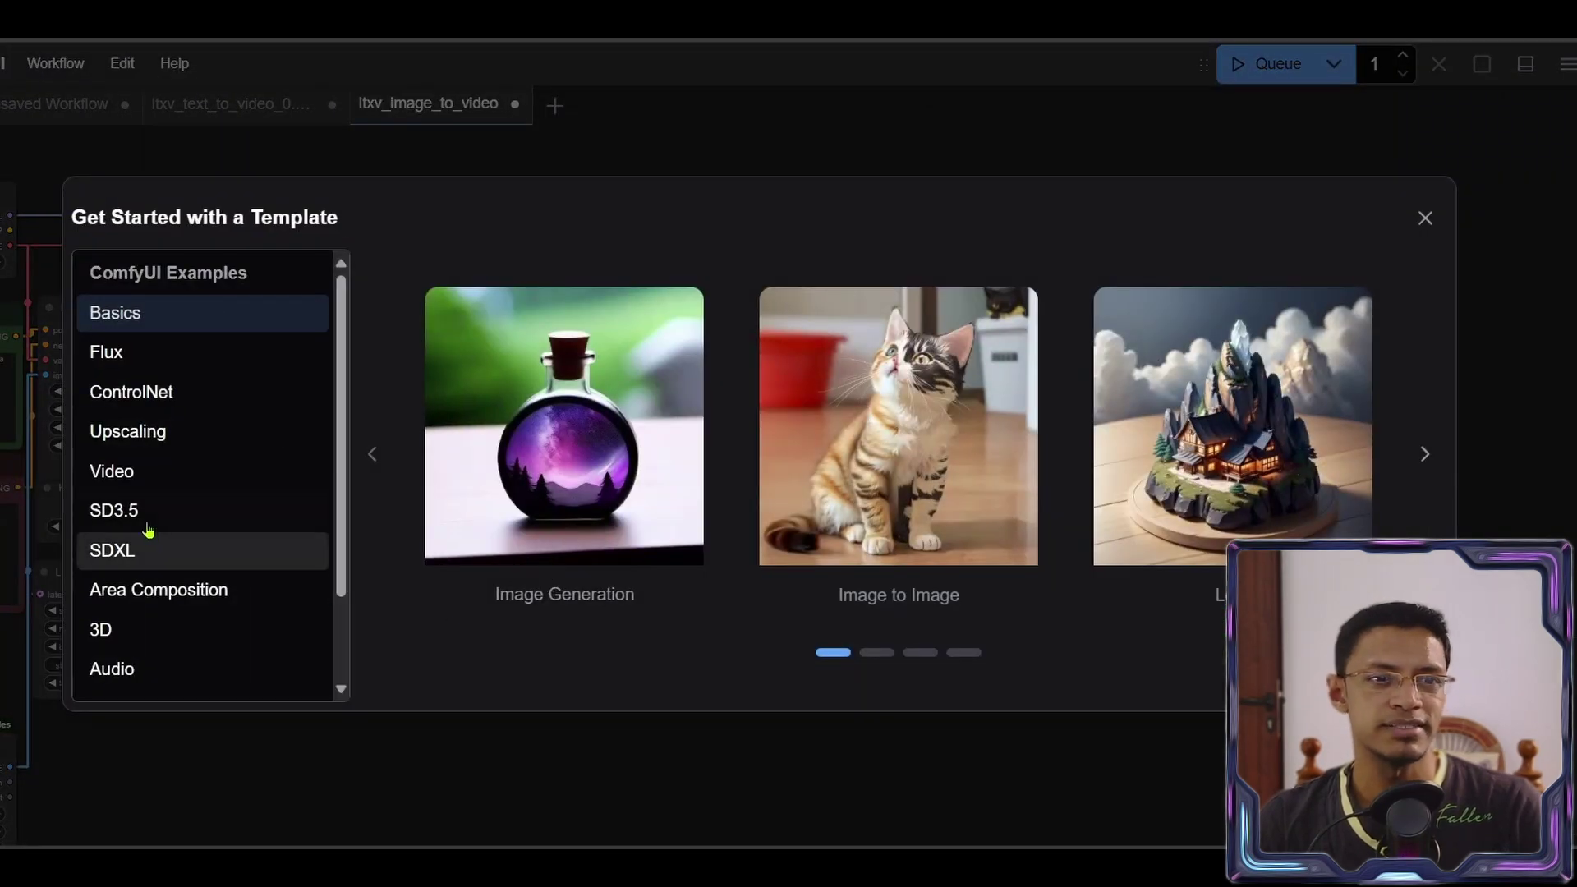
{"action": "left_click", "coordinate": [135, 472]}
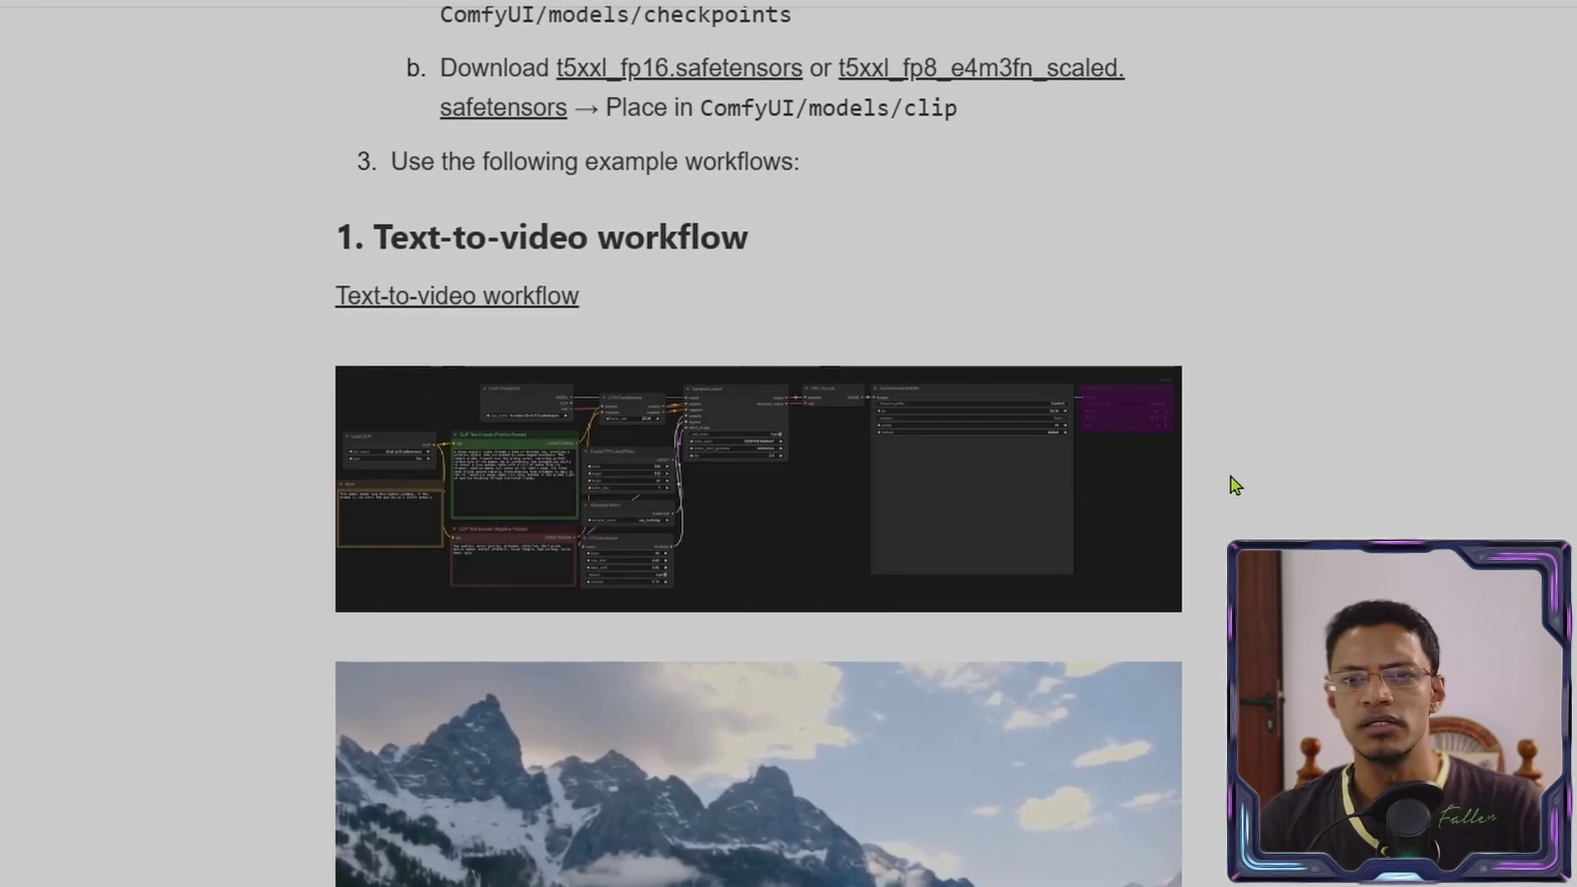
Find the Multi-frame control workflow section on the web guide and bring up the options for its image-to-video workflow link
{"action": "scroll", "coordinate": [1049, 528], "scroll_direction": "down", "scroll_amount": 10}
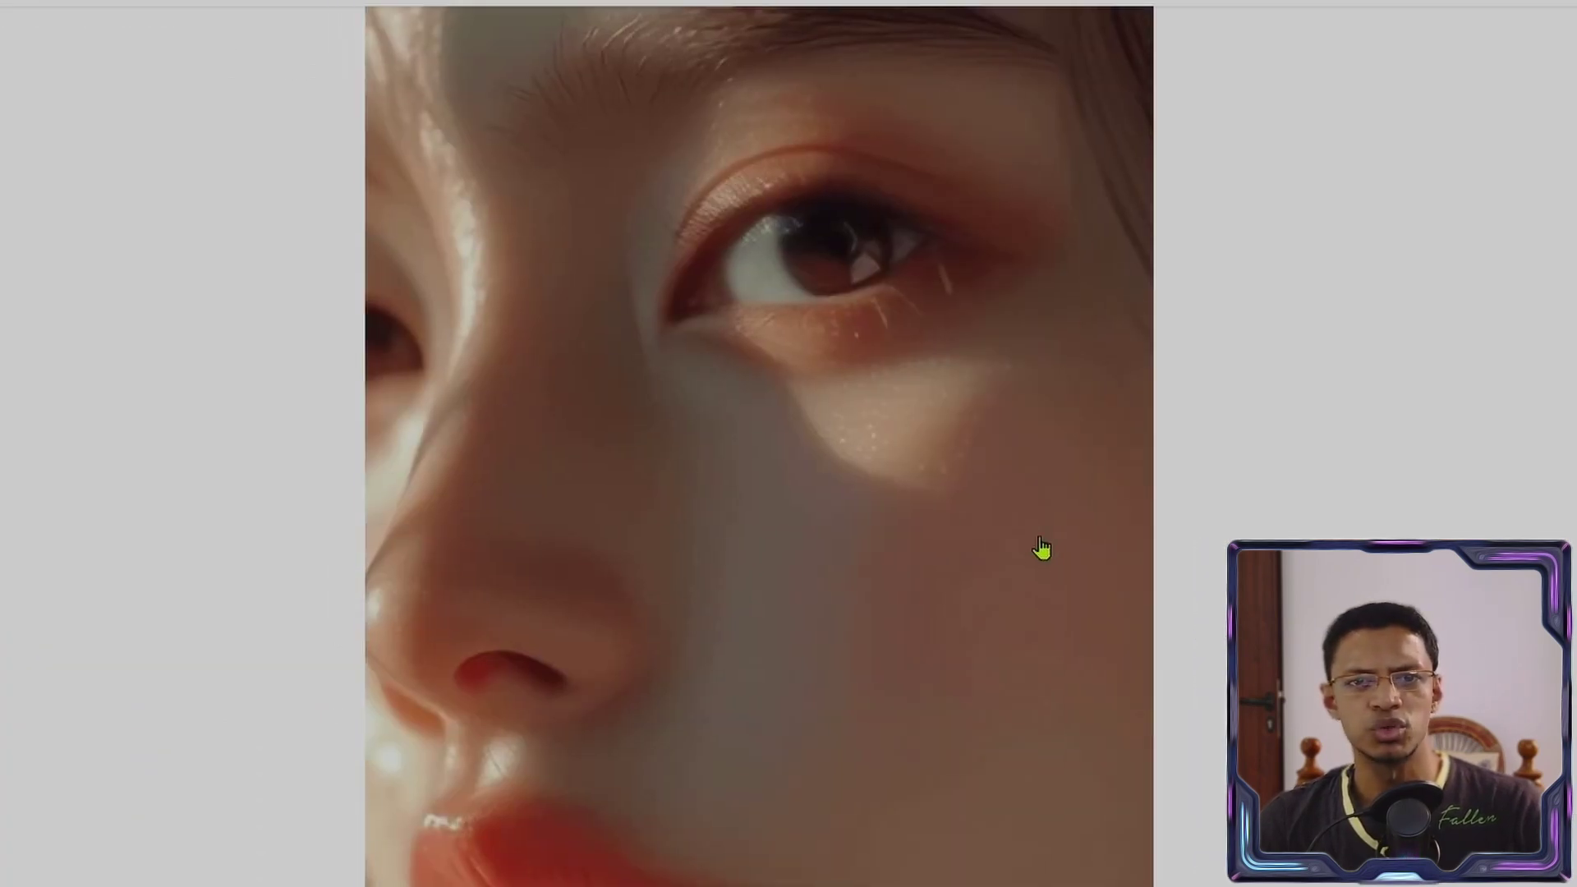
{"action": "scroll", "coordinate": [1036, 547], "scroll_direction": "down", "scroll_amount": 8}
{"action": "scroll", "coordinate": [989, 556], "scroll_direction": "up", "scroll_amount": 2}
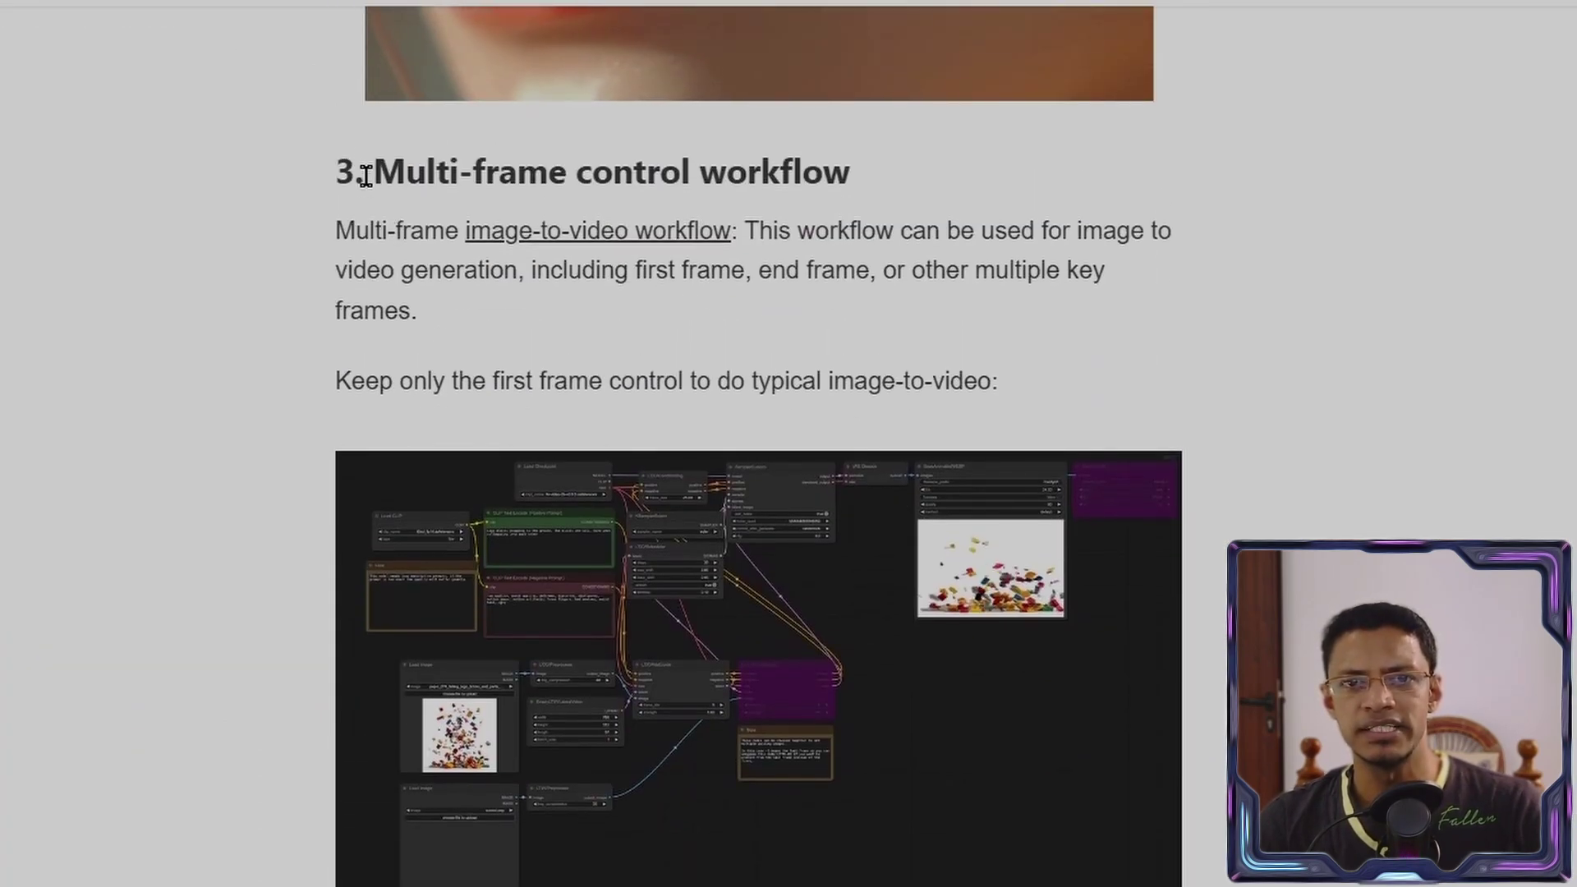
{"action": "left_click_drag", "start_coordinate": [365, 174], "coordinate": [890, 175]}
{"action": "left_click", "coordinate": [890, 175]}
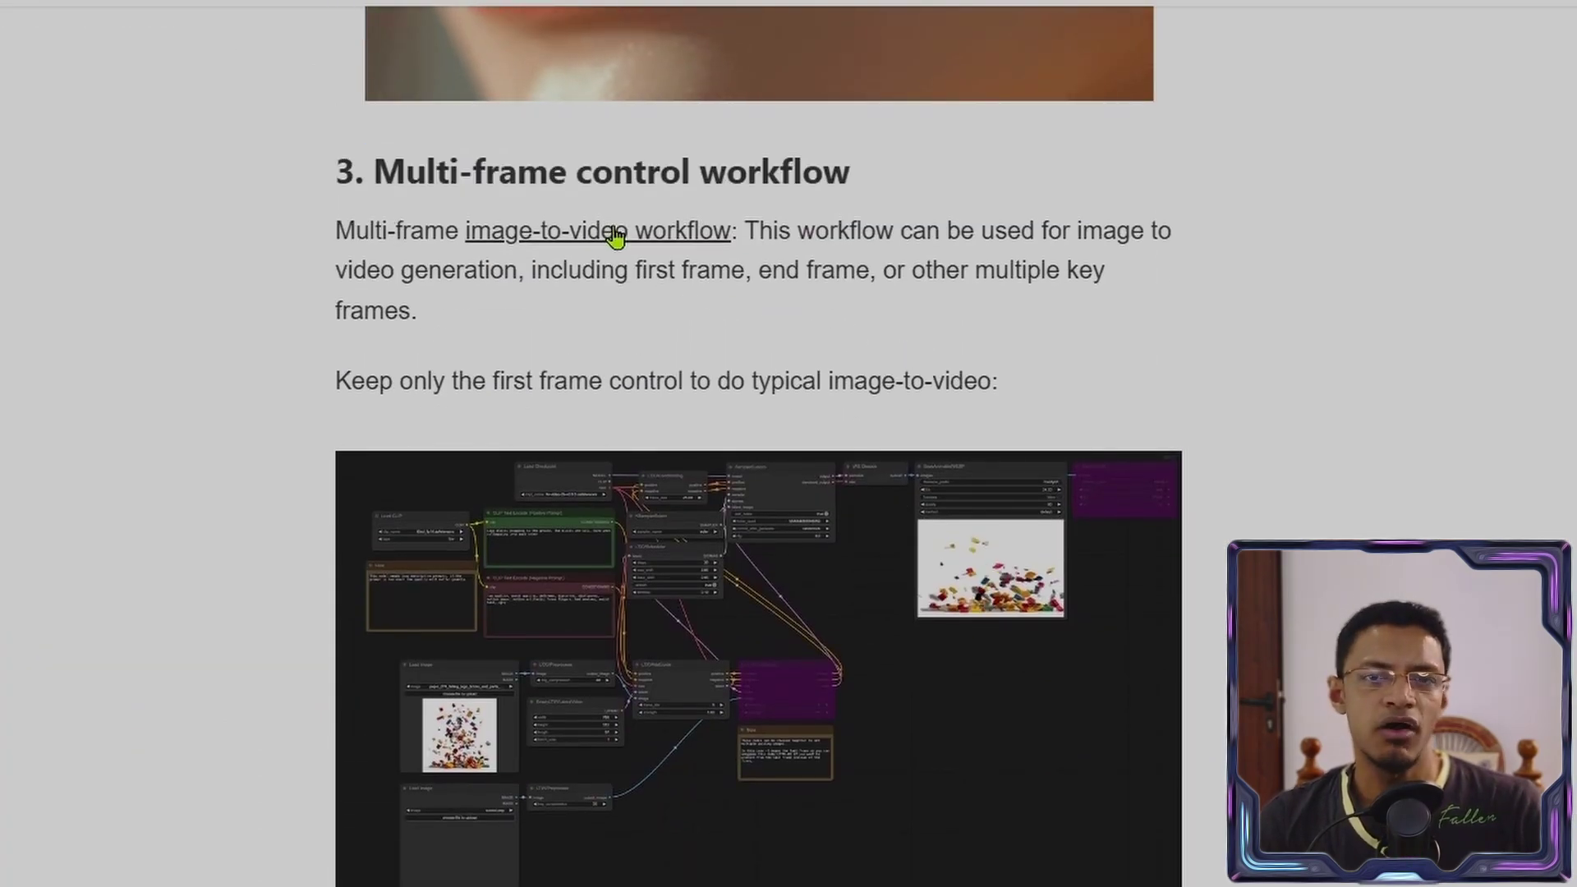
{"action": "right_click", "coordinate": [616, 237]}
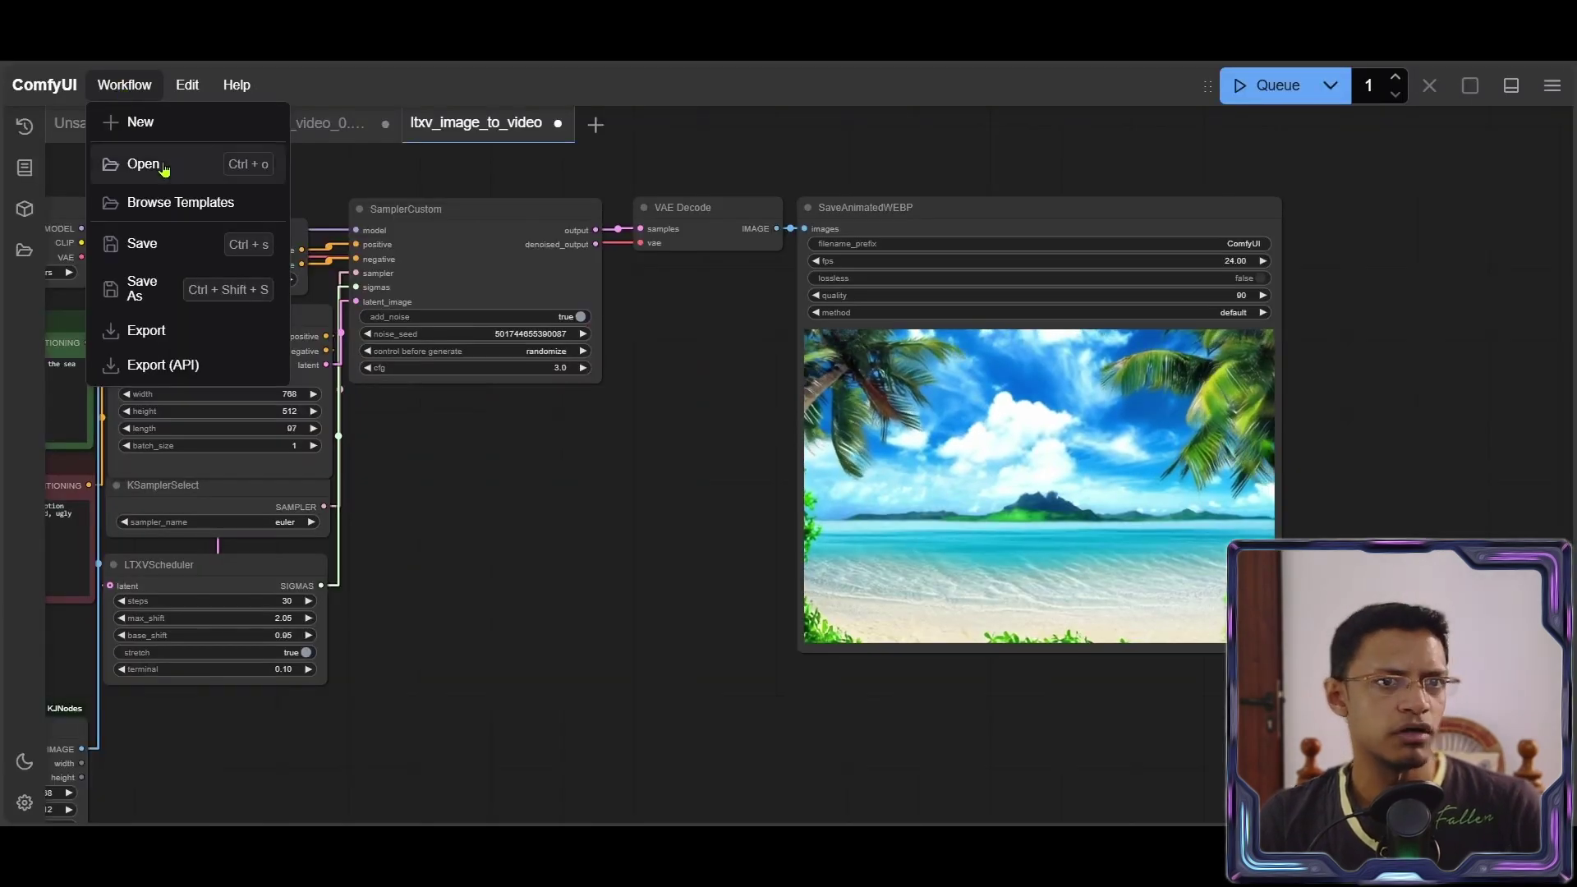
Back in ComfyUI, load the multi-frame workflow ltxv_image_to_video.0.9.5.json from the Downloads > Misc folder
{"action": "left_click", "coordinate": [144, 165]}
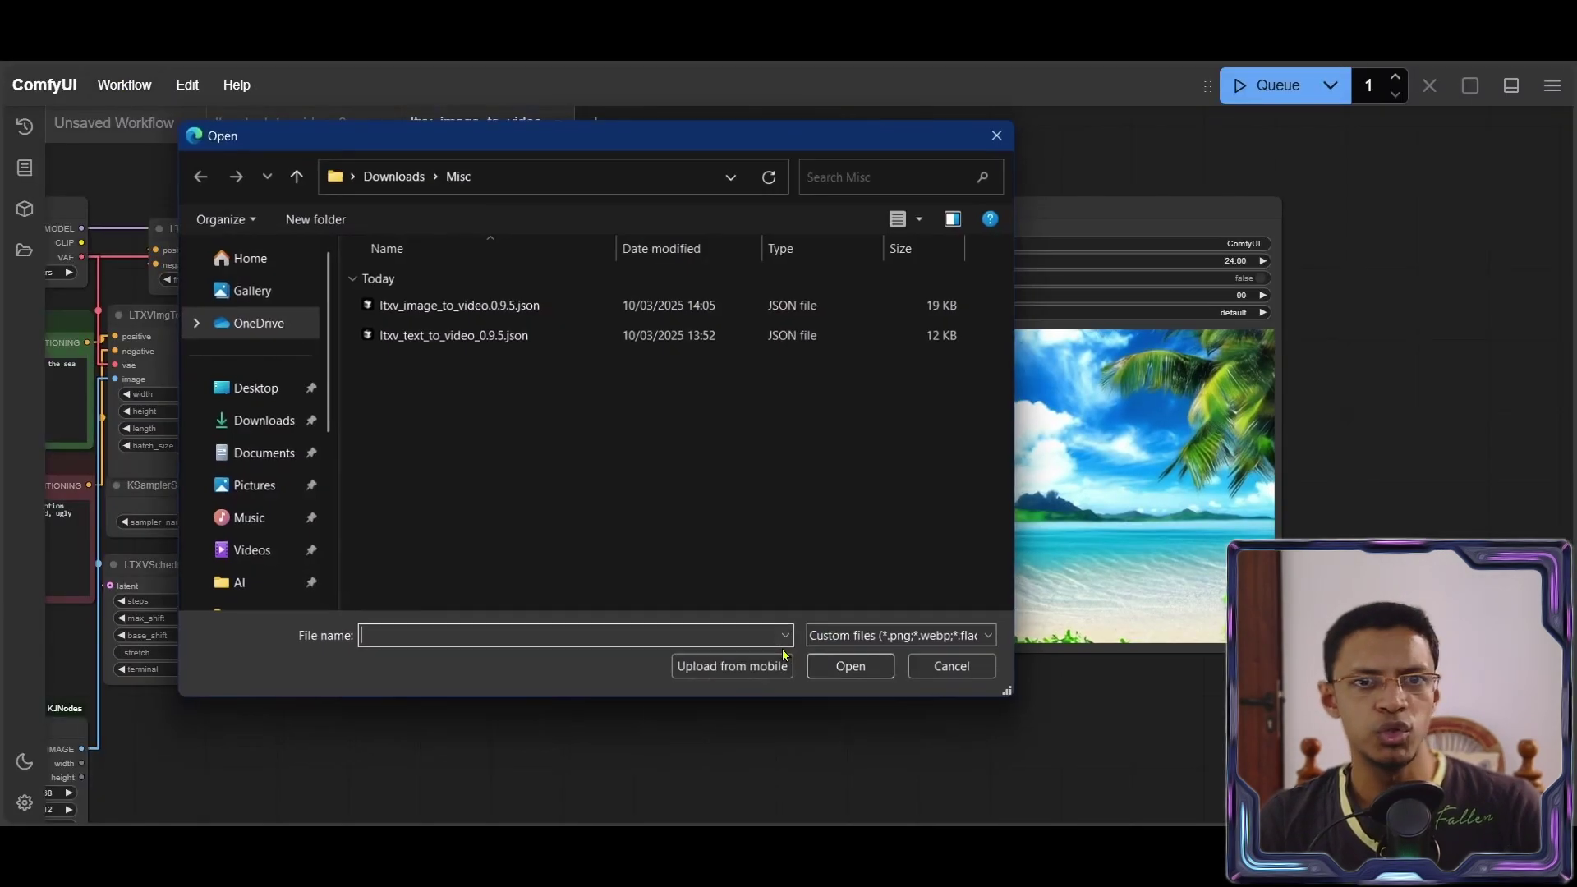
{"action": "left_click", "coordinate": [448, 305]}
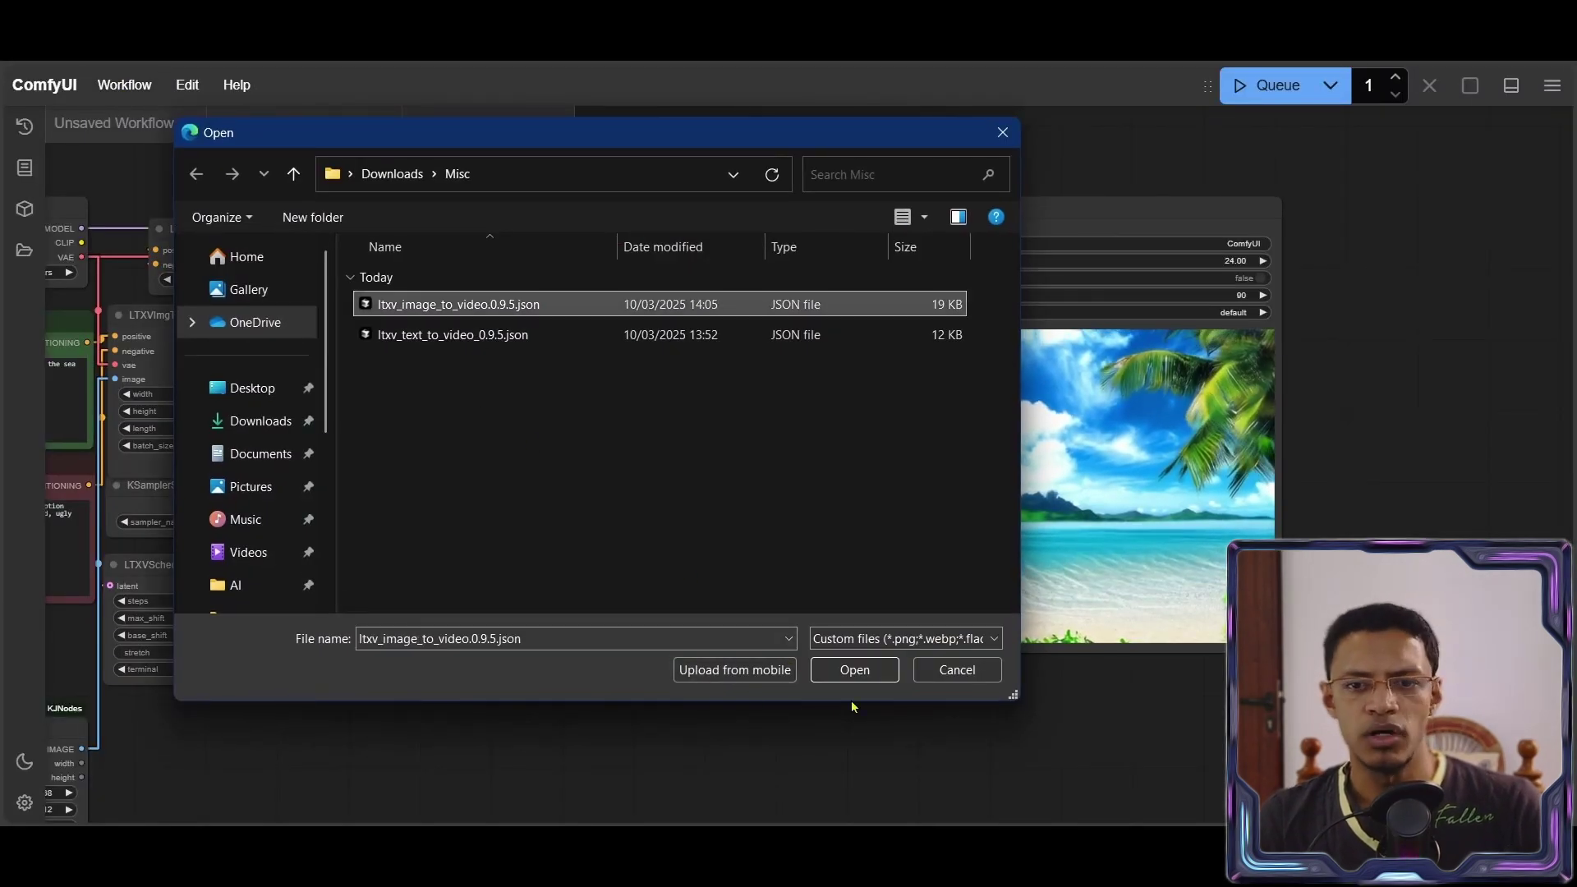
{"action": "left_click", "coordinate": [874, 671]}
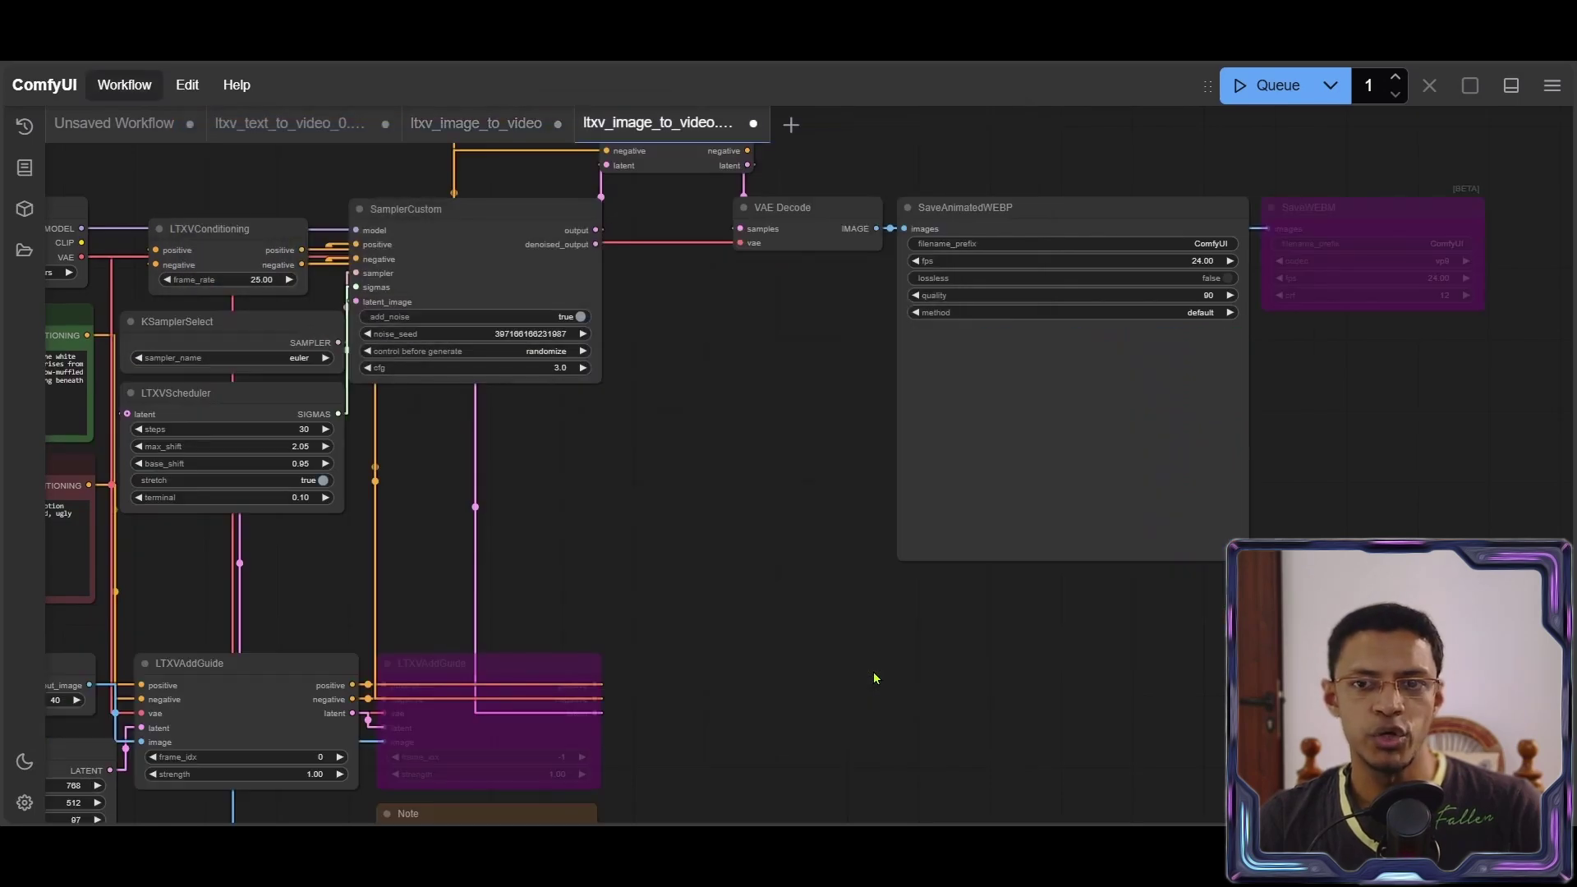
{"action": "scroll", "coordinate": [821, 592], "scroll_direction": "down", "scroll_amount": 9}
{"action": "left_click_drag", "start_coordinate": [788, 545], "coordinate": [708, 405]}
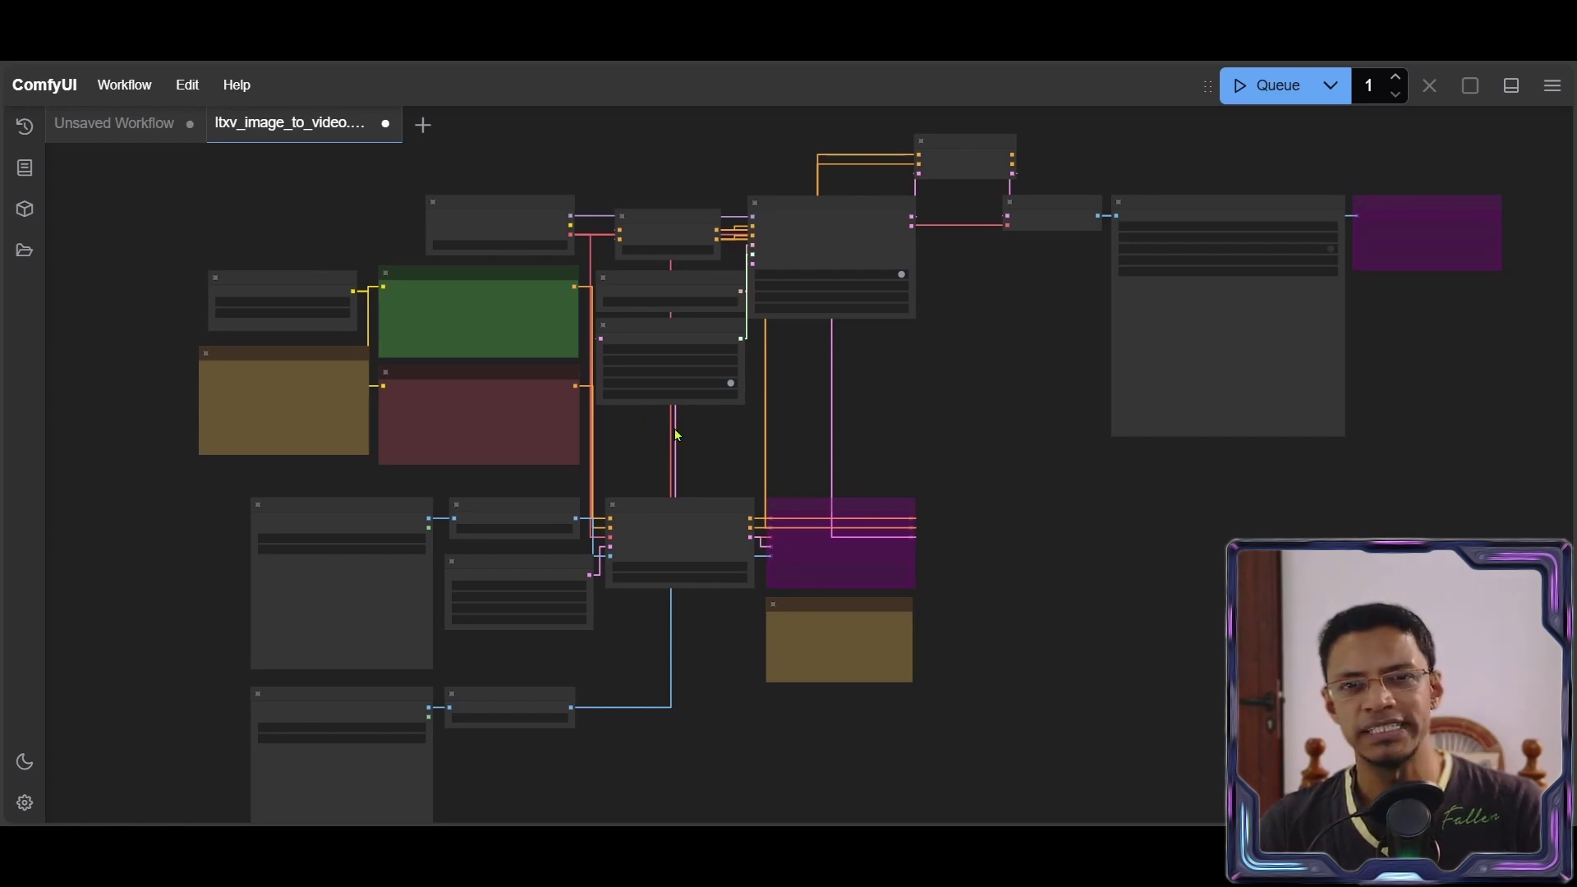
Make three unconnected copies of the active LTXVAddGuide node in the lower part of the multi-frame workflow
{"action": "scroll", "coordinate": [384, 192], "scroll_direction": "up", "scroll_amount": 7}
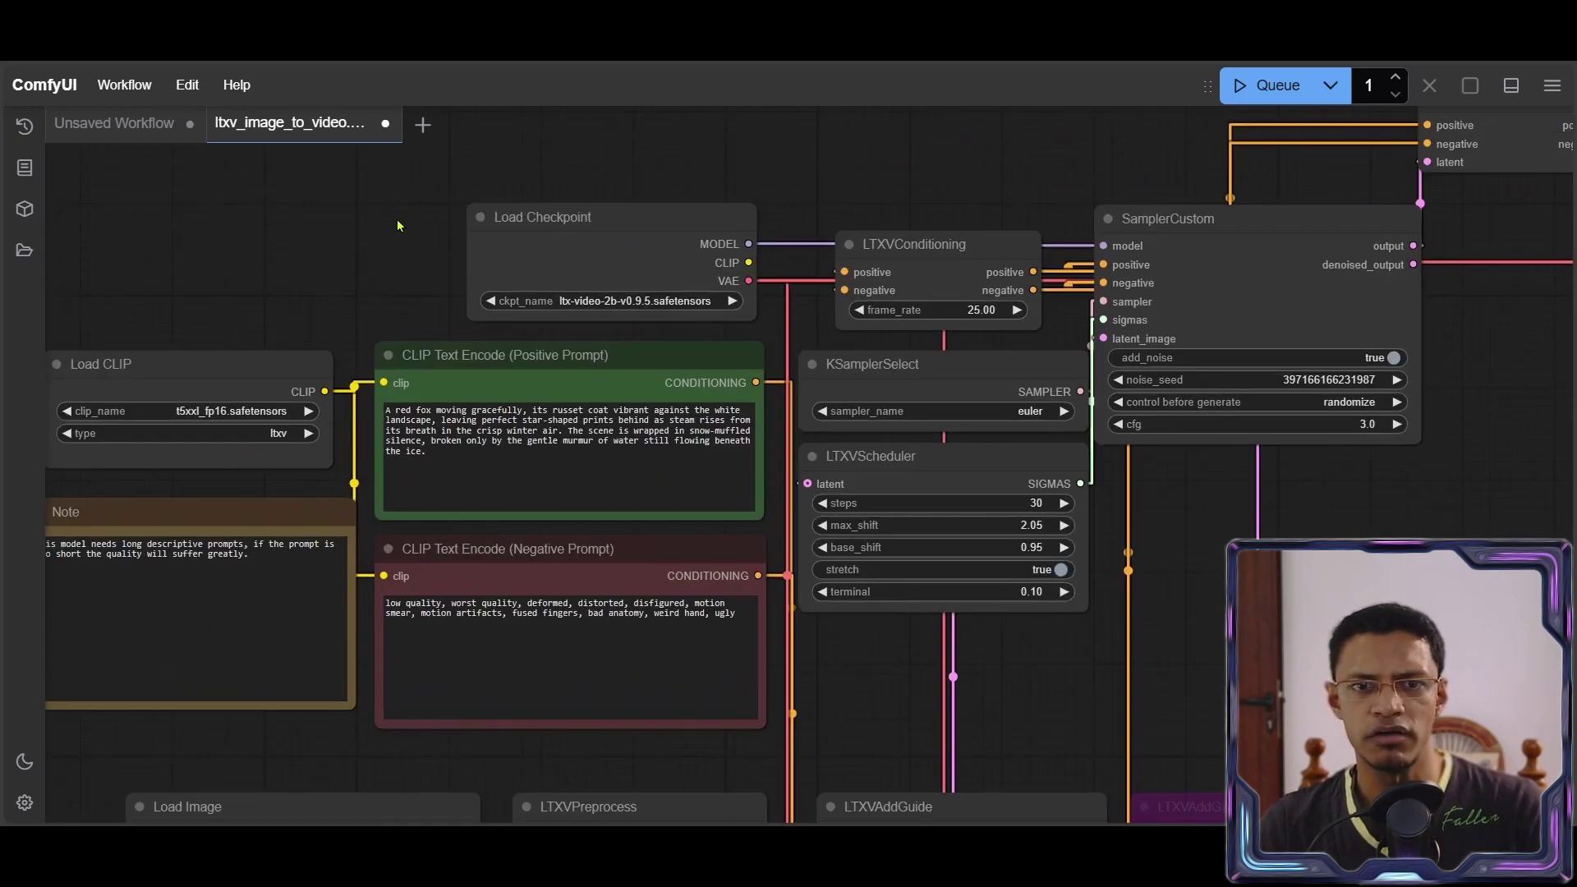
{"action": "left_click_drag", "start_coordinate": [1205, 619], "coordinate": [1198, 477]}
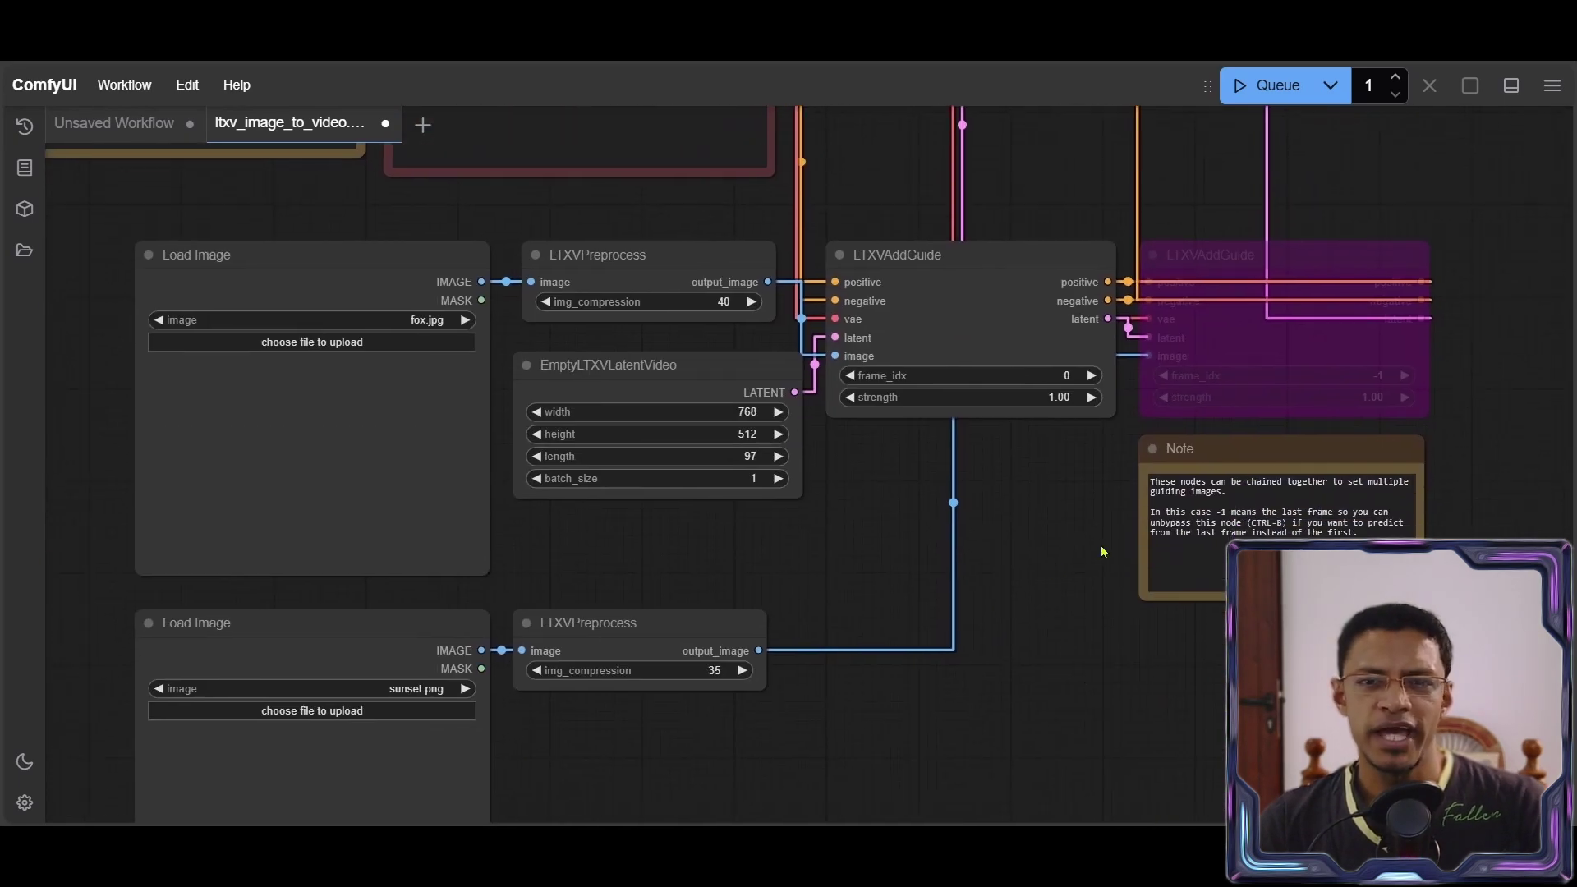
{"action": "left_click_drag", "start_coordinate": [1101, 549], "coordinate": [849, 512]}
{"action": "left_click", "coordinate": [501, 267]}
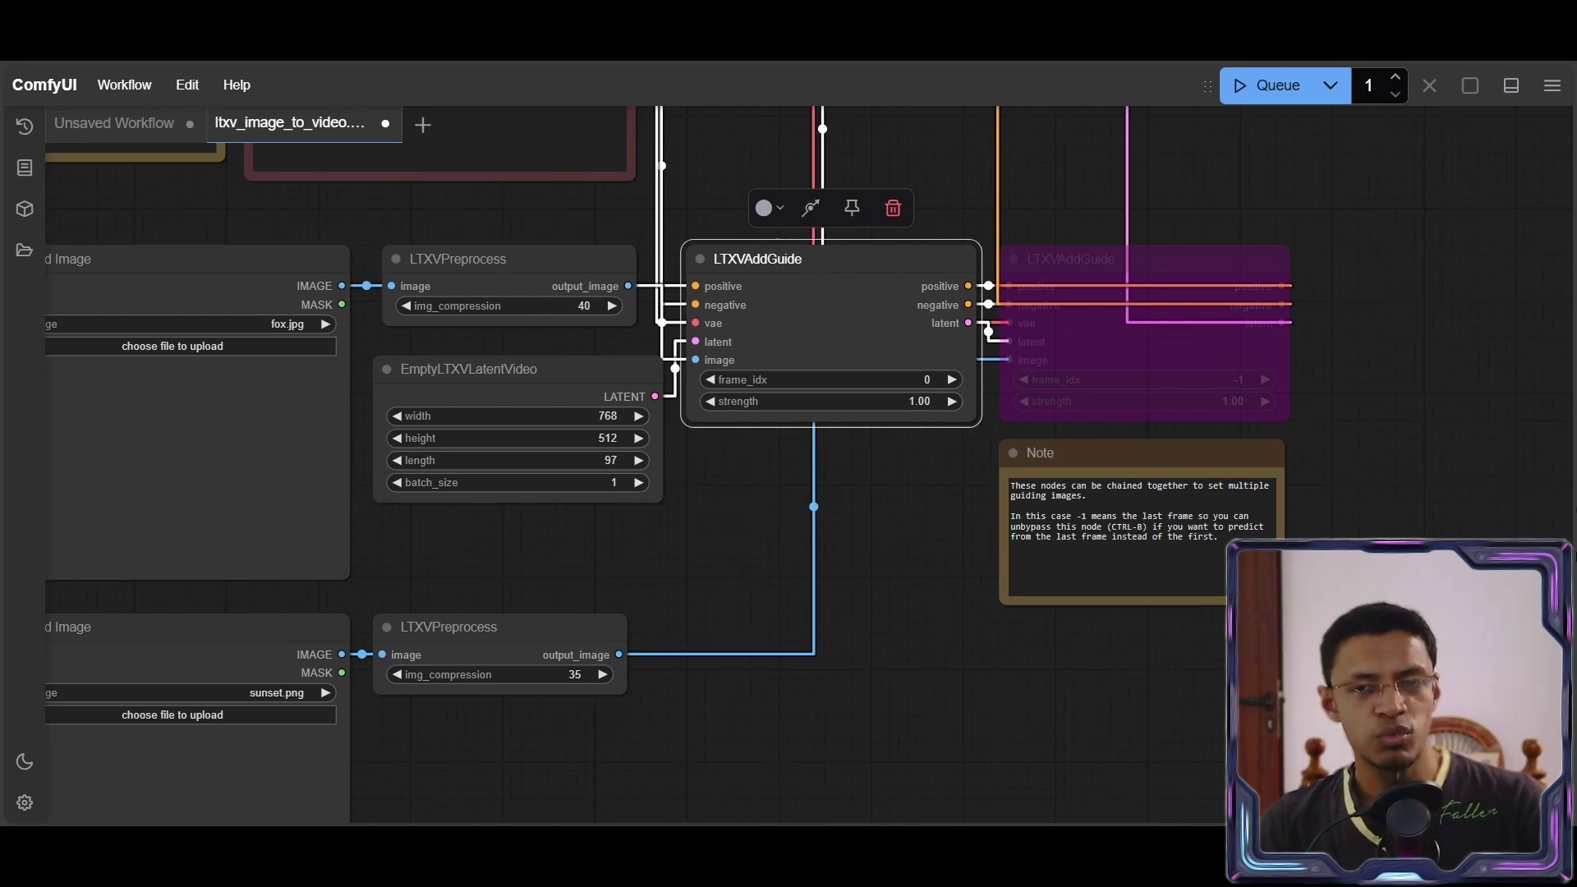
{"action": "left_click_drag", "start_coordinate": [1479, 480], "coordinate": [1345, 479]}
{"action": "left_click_drag", "start_coordinate": [714, 257], "coordinate": [724, 488], "text": "alt"}
{"action": "left_click_drag", "start_coordinate": [724, 488], "coordinate": [1273, 421], "text": "alt"}
{"action": "left_click_drag", "start_coordinate": [1273, 420], "coordinate": [1441, 210], "text": "alt"}
{"action": "left_click_drag", "start_coordinate": [1455, 401], "coordinate": [1344, 371]}
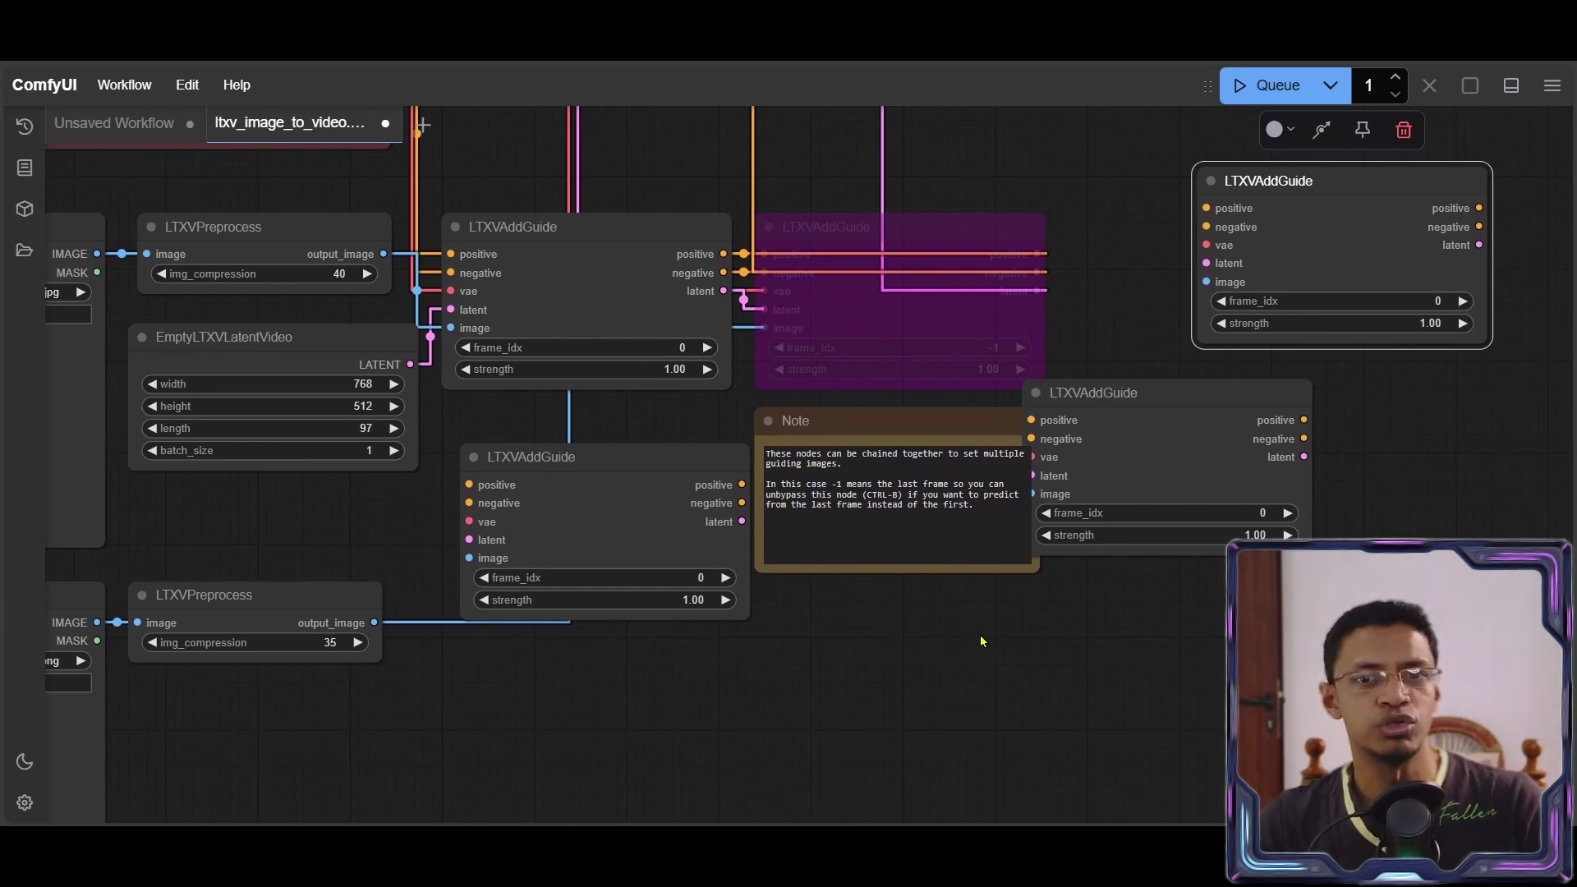
Move the copied LTXVAddGuide nodes to the empty canvas area beyond the bypassed guide node and its note
{"action": "scroll", "coordinate": [983, 638], "scroll_direction": "down", "scroll_amount": 3}
{"action": "left_click_drag", "start_coordinate": [975, 658], "coordinate": [758, 654]}
{"action": "left_click_drag", "start_coordinate": [517, 513], "coordinate": [1079, 717]}
{"action": "left_click_drag", "start_coordinate": [969, 464], "coordinate": [1015, 499]}
{"action": "left_click_drag", "start_coordinate": [1015, 499], "coordinate": [1135, 515]}
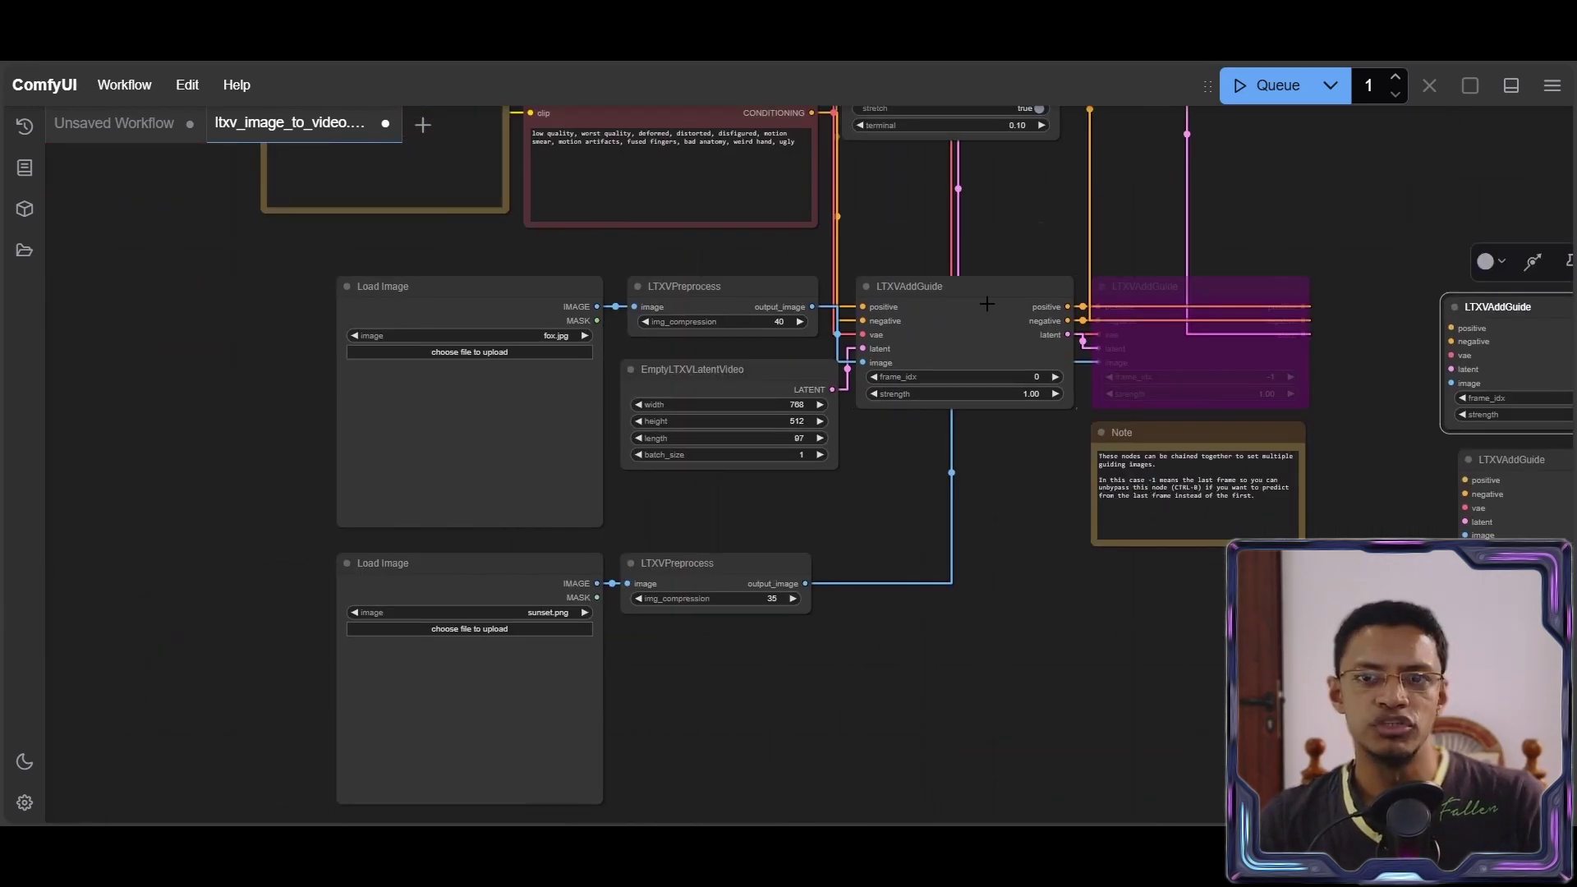
Inspect the connected LTXVAddGuide node and the fox.jpg Load Image node that supplies its guiding image
{"action": "left_click", "coordinate": [987, 304]}
{"action": "scroll", "coordinate": [956, 386], "scroll_direction": "up", "scroll_amount": 4}
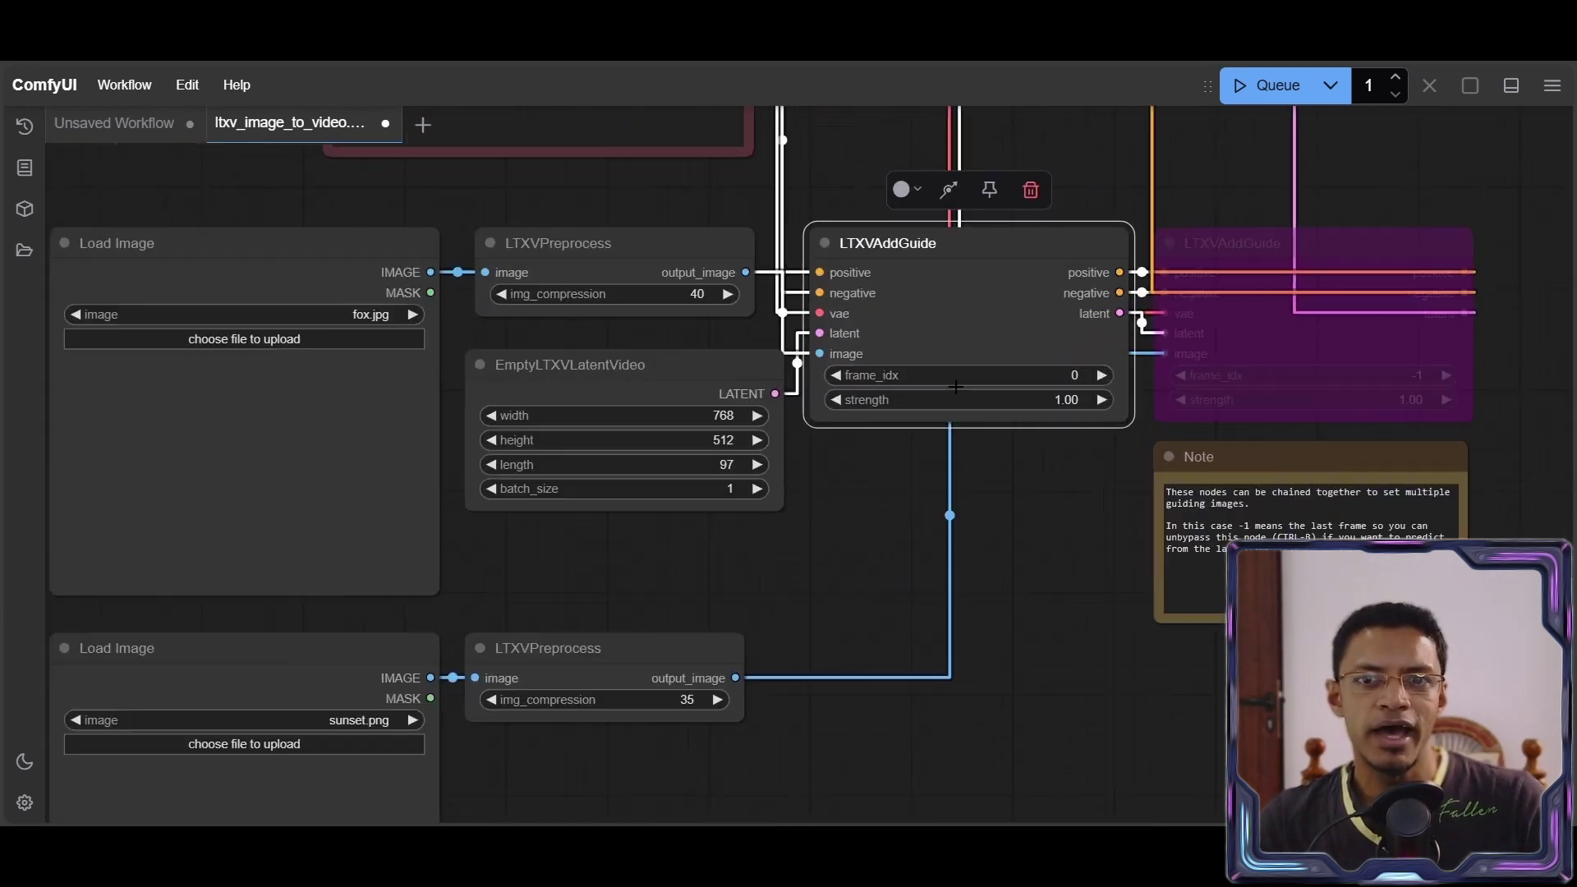
{"action": "scroll", "coordinate": [880, 624], "scroll_direction": "down", "scroll_amount": 4}
{"action": "left_click", "coordinate": [476, 372]}
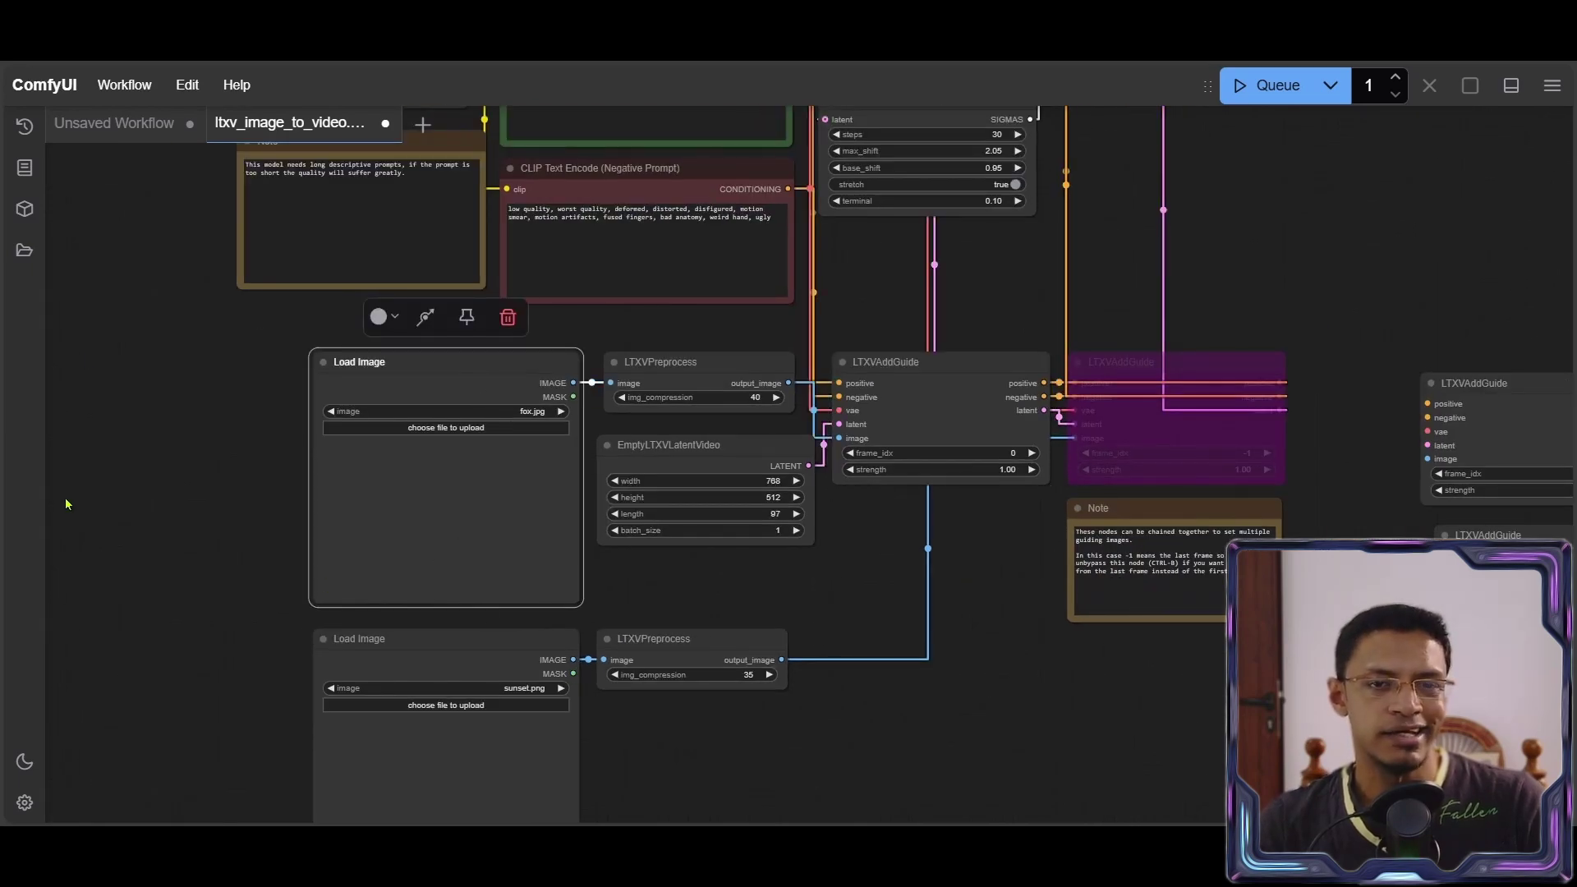
{"action": "scroll", "coordinate": [795, 580], "scroll_direction": "right", "scroll_amount": 3}
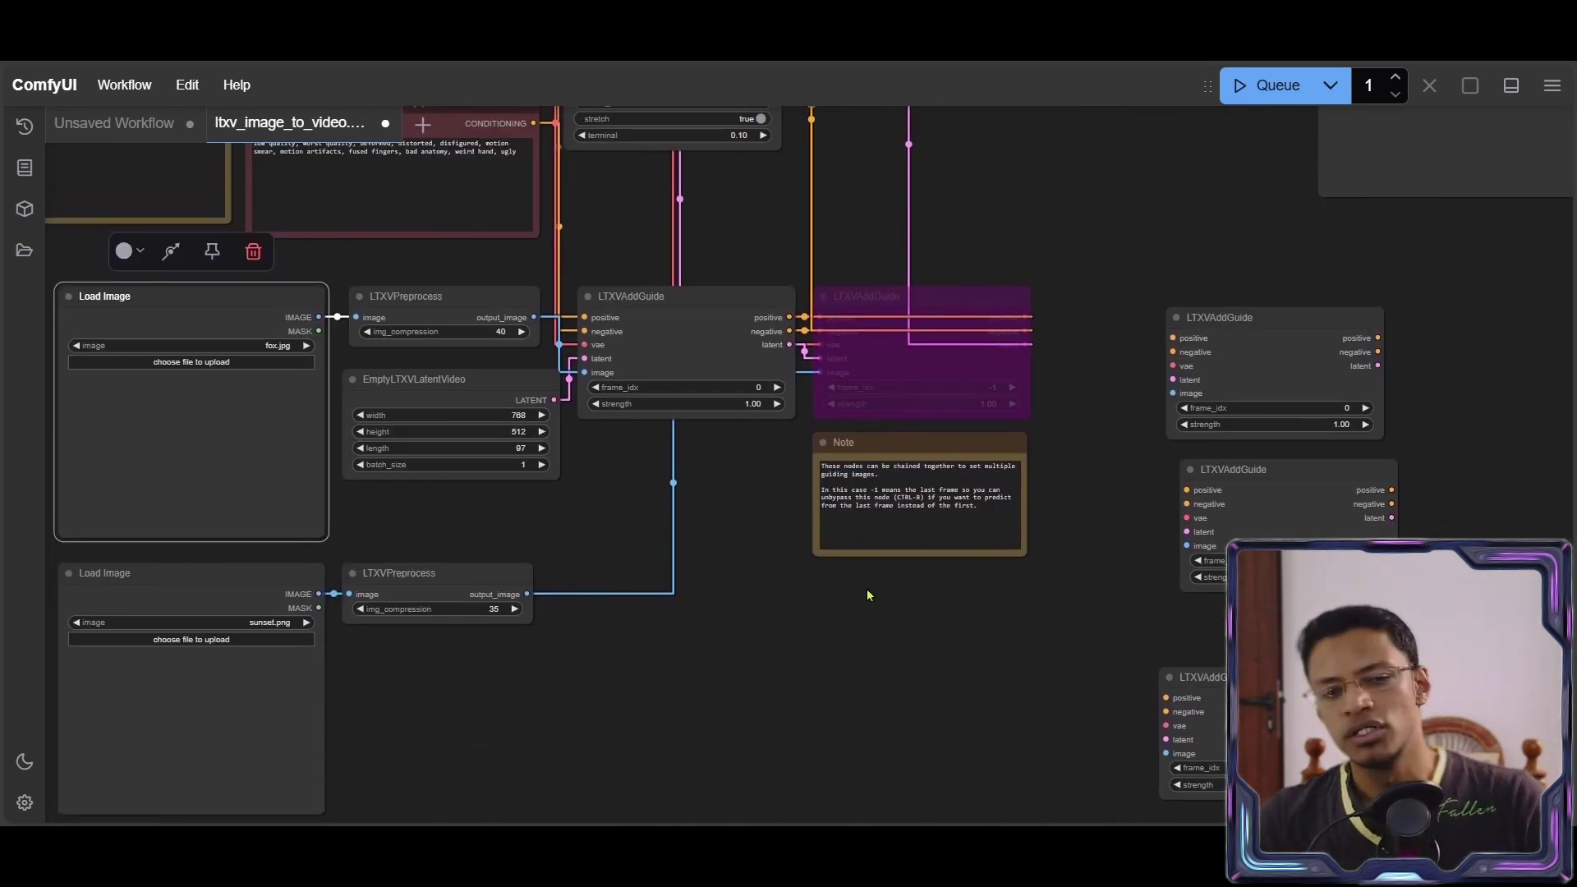
Set frame_idx to 9 on the first copied LTXVAddGuide node, nearest the bypassed guide
{"action": "left_click_drag", "start_coordinate": [450, 708], "coordinate": [499, 524]}
{"action": "left_click", "coordinate": [280, 411]}
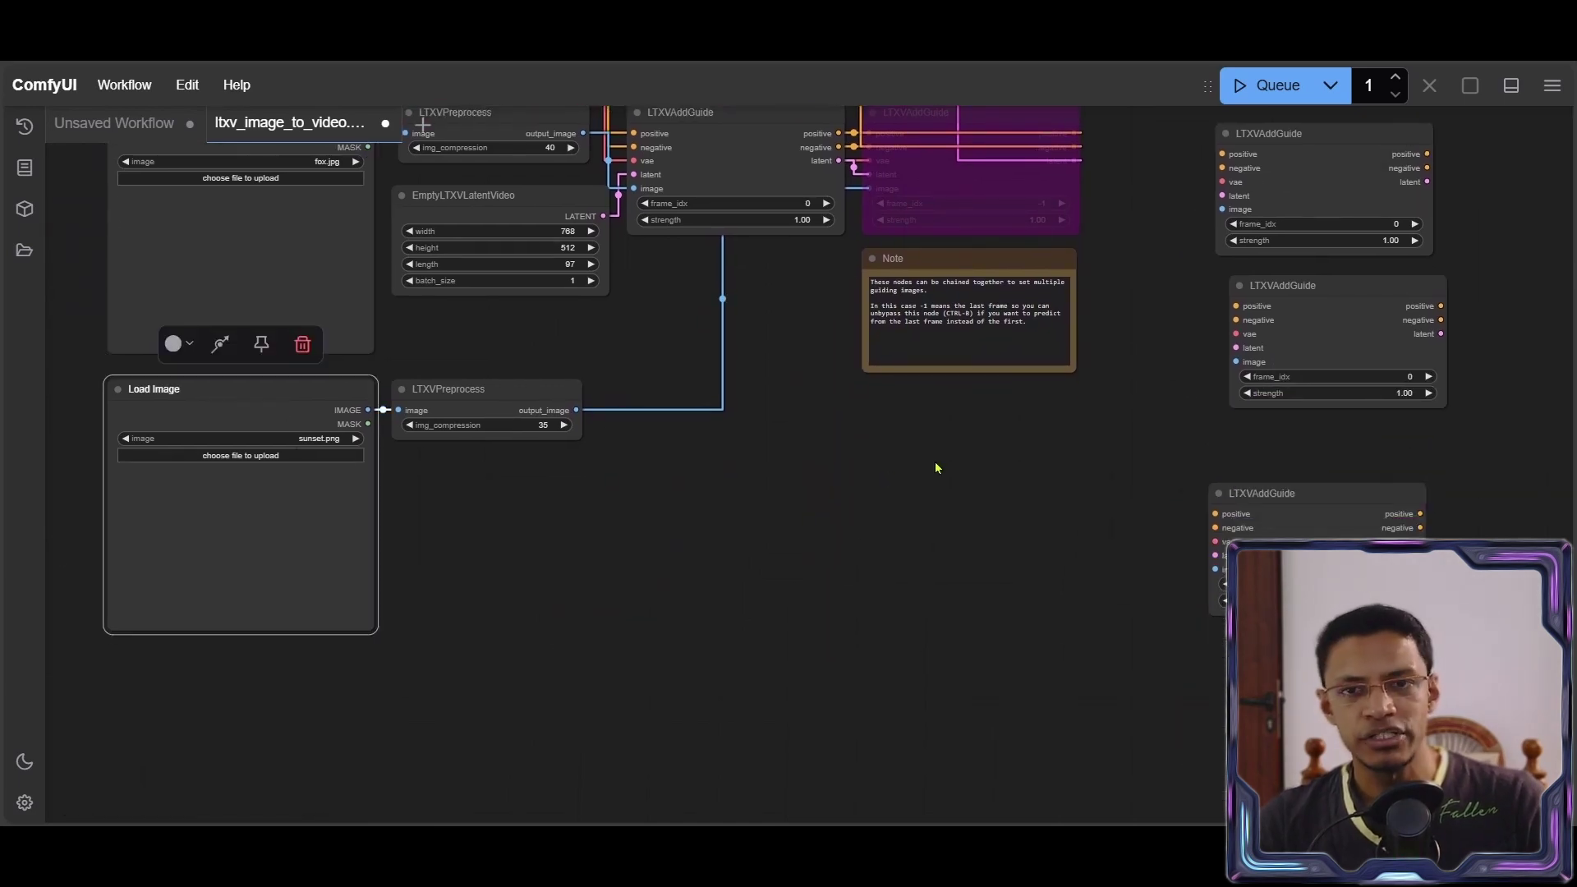
{"action": "left_click_drag", "start_coordinate": [931, 477], "coordinate": [805, 624]}
{"action": "left_click_drag", "start_coordinate": [1146, 284], "coordinate": [1090, 271]}
{"action": "left_click", "coordinate": [645, 278]}
{"action": "left_click", "coordinate": [1180, 283]}
{"action": "scroll", "coordinate": [1180, 284], "scroll_direction": "up", "scroll_amount": 7}
{"action": "left_click", "coordinate": [1166, 441]}
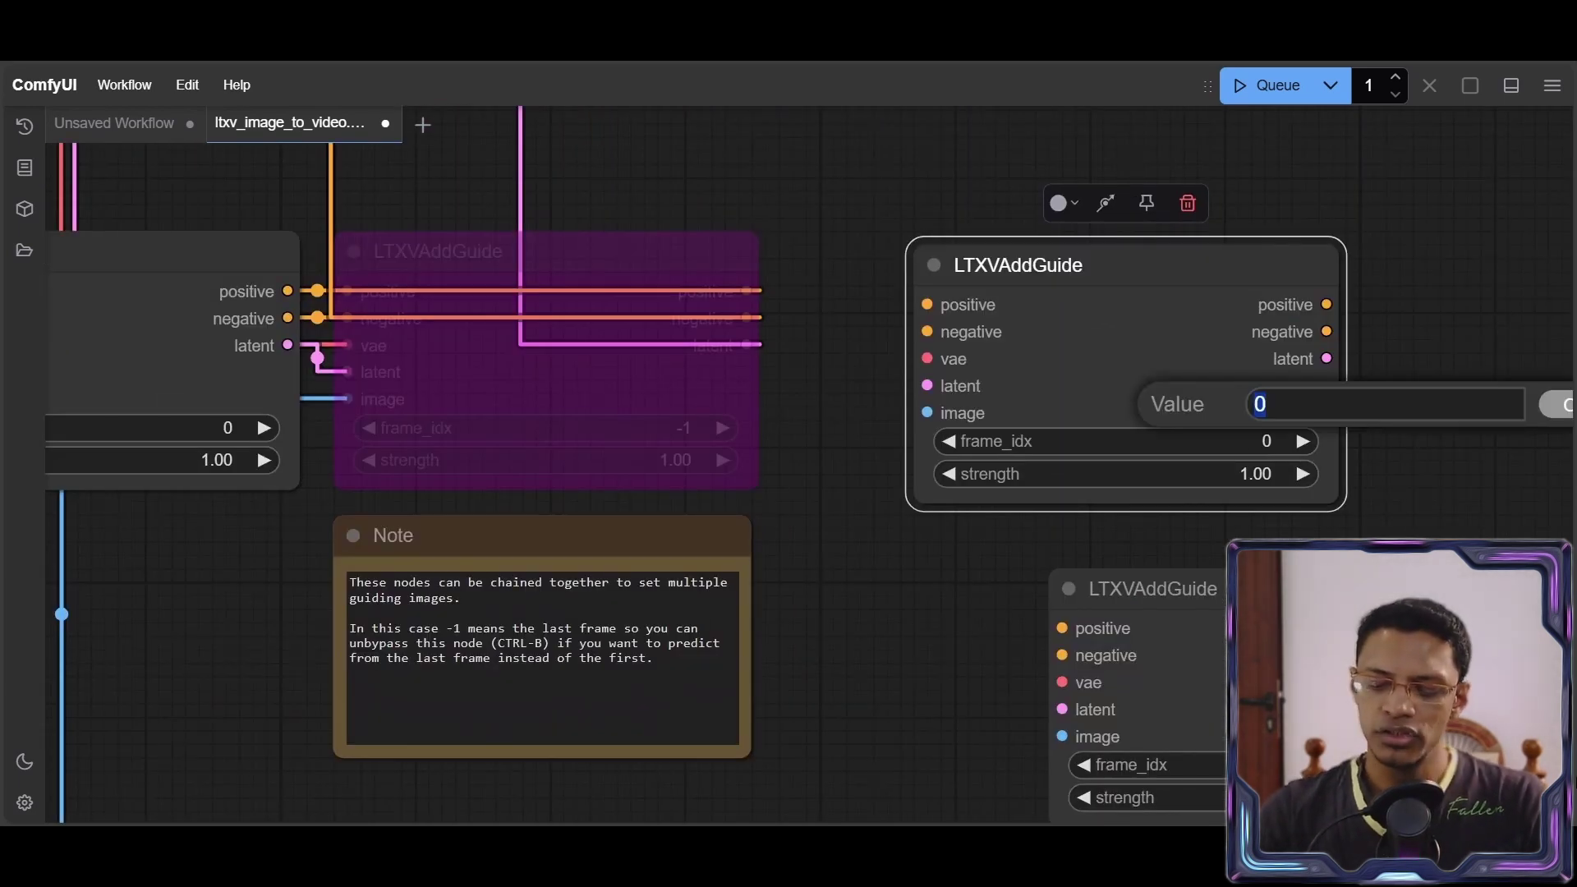
{"action": "type", "text": "9"}
{"action": "key", "text": "Return"}
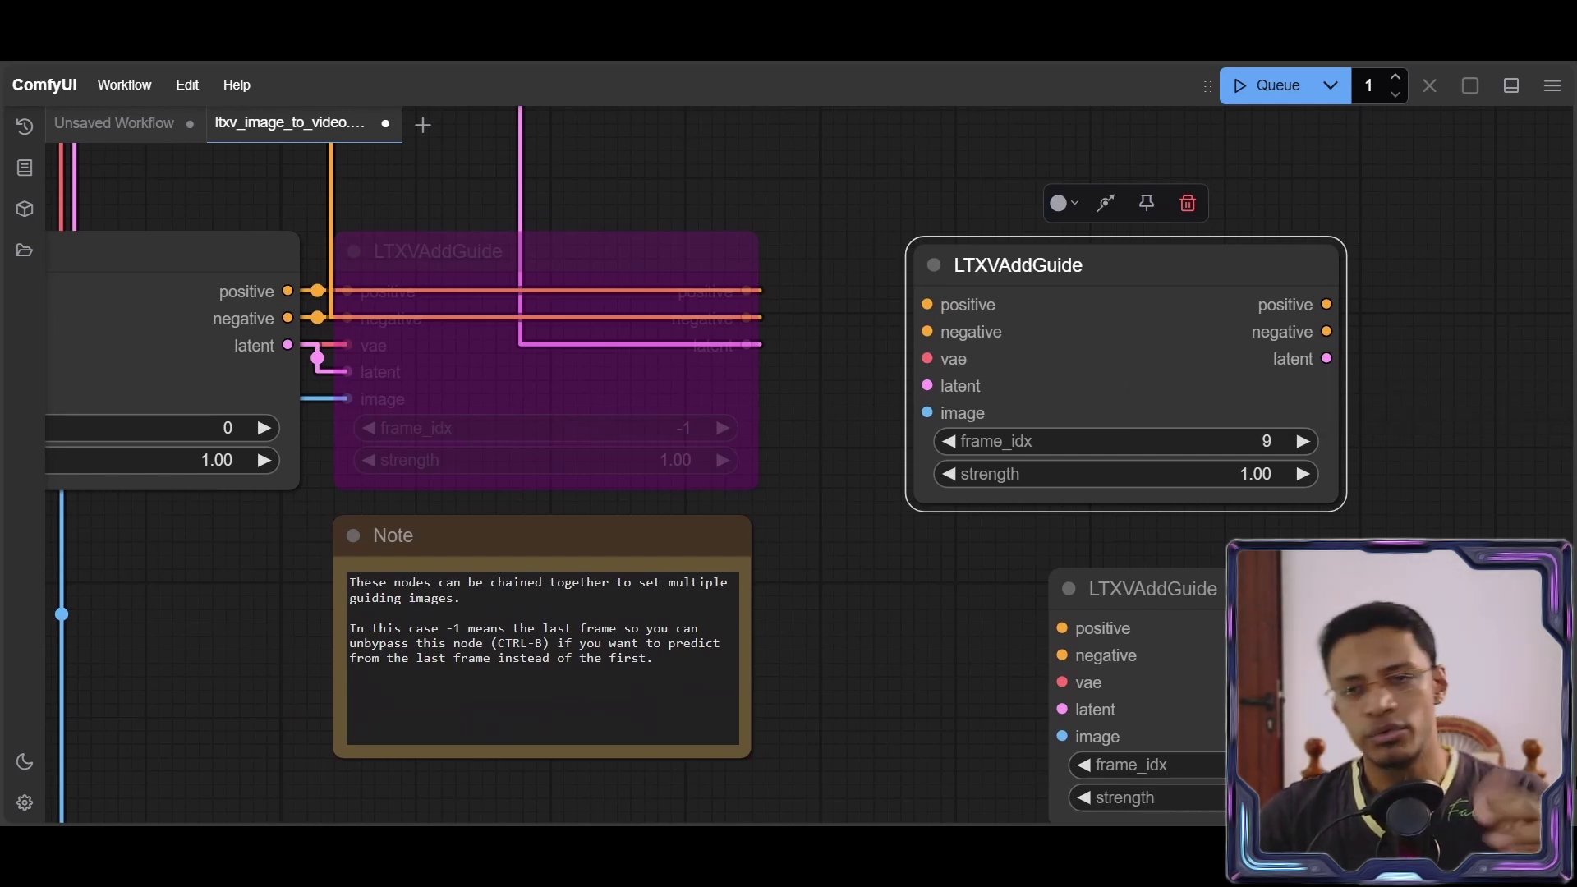
Examine the guide nodes' frame positions and the fox.jpg and sunset.png Load Image nodes
{"action": "left_click_drag", "start_coordinate": [200, 587], "coordinate": [402, 583]}
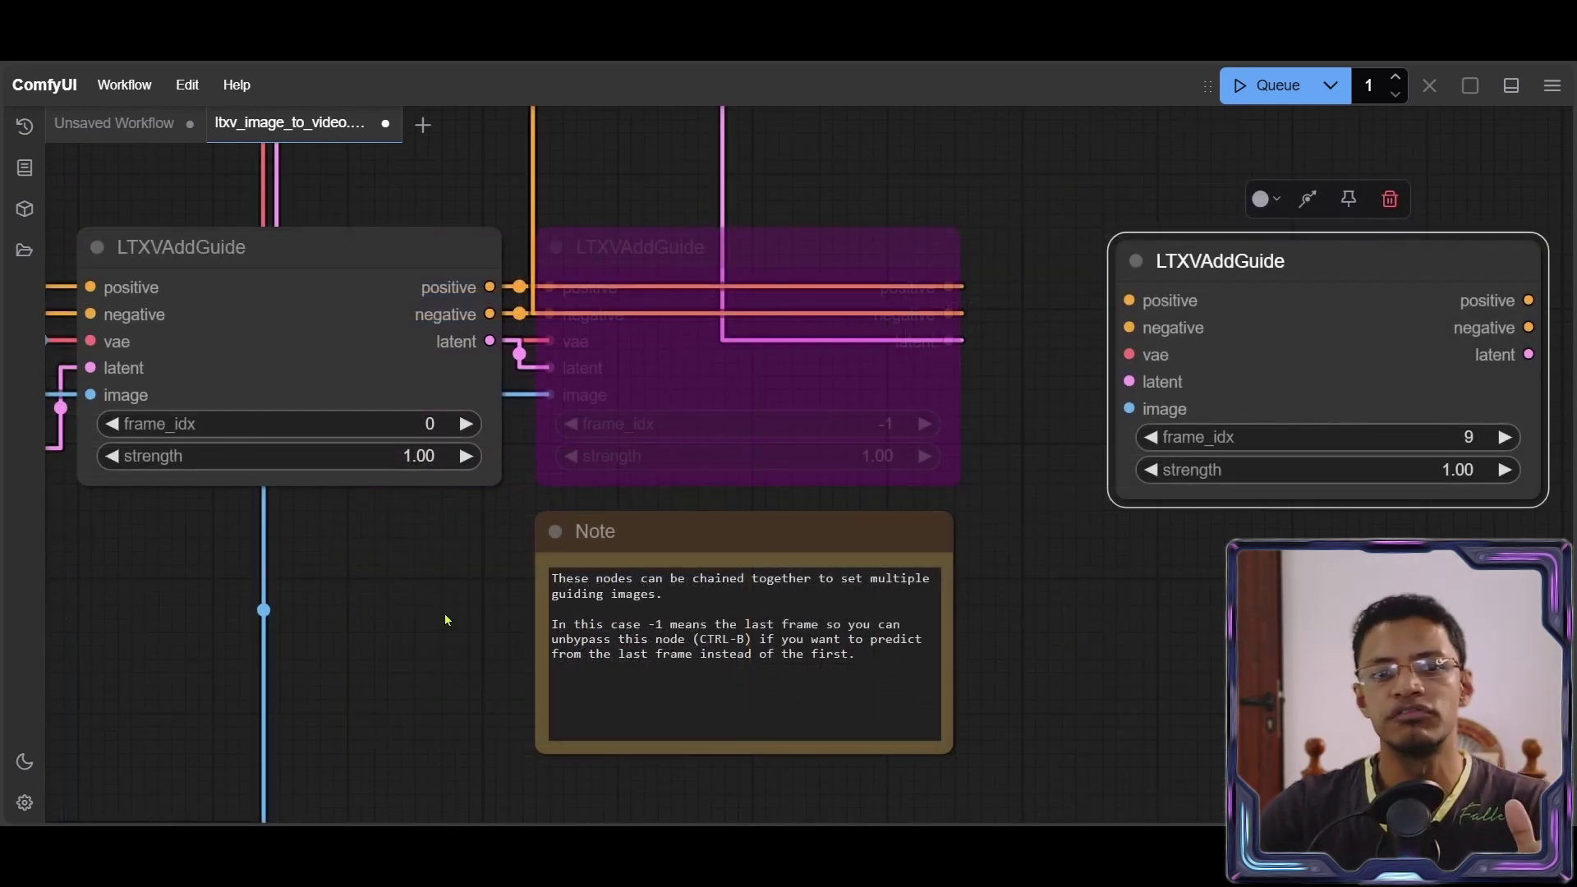
{"action": "left_click_drag", "start_coordinate": [1438, 526], "coordinate": [1133, 527]}
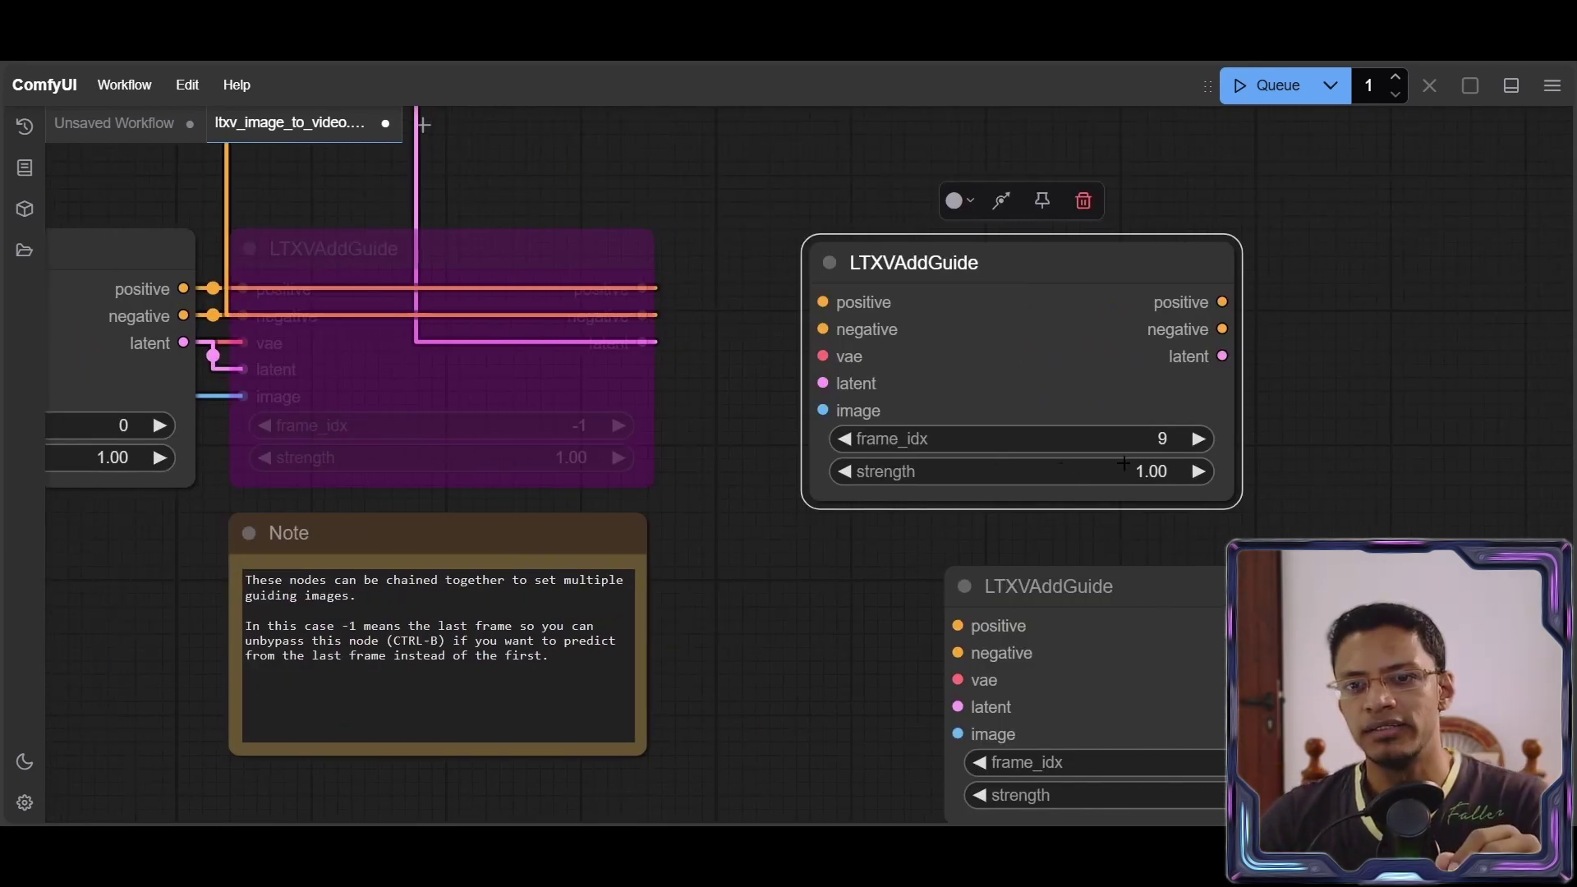
{"action": "scroll", "coordinate": [1305, 476], "scroll_direction": "down", "scroll_amount": 2}
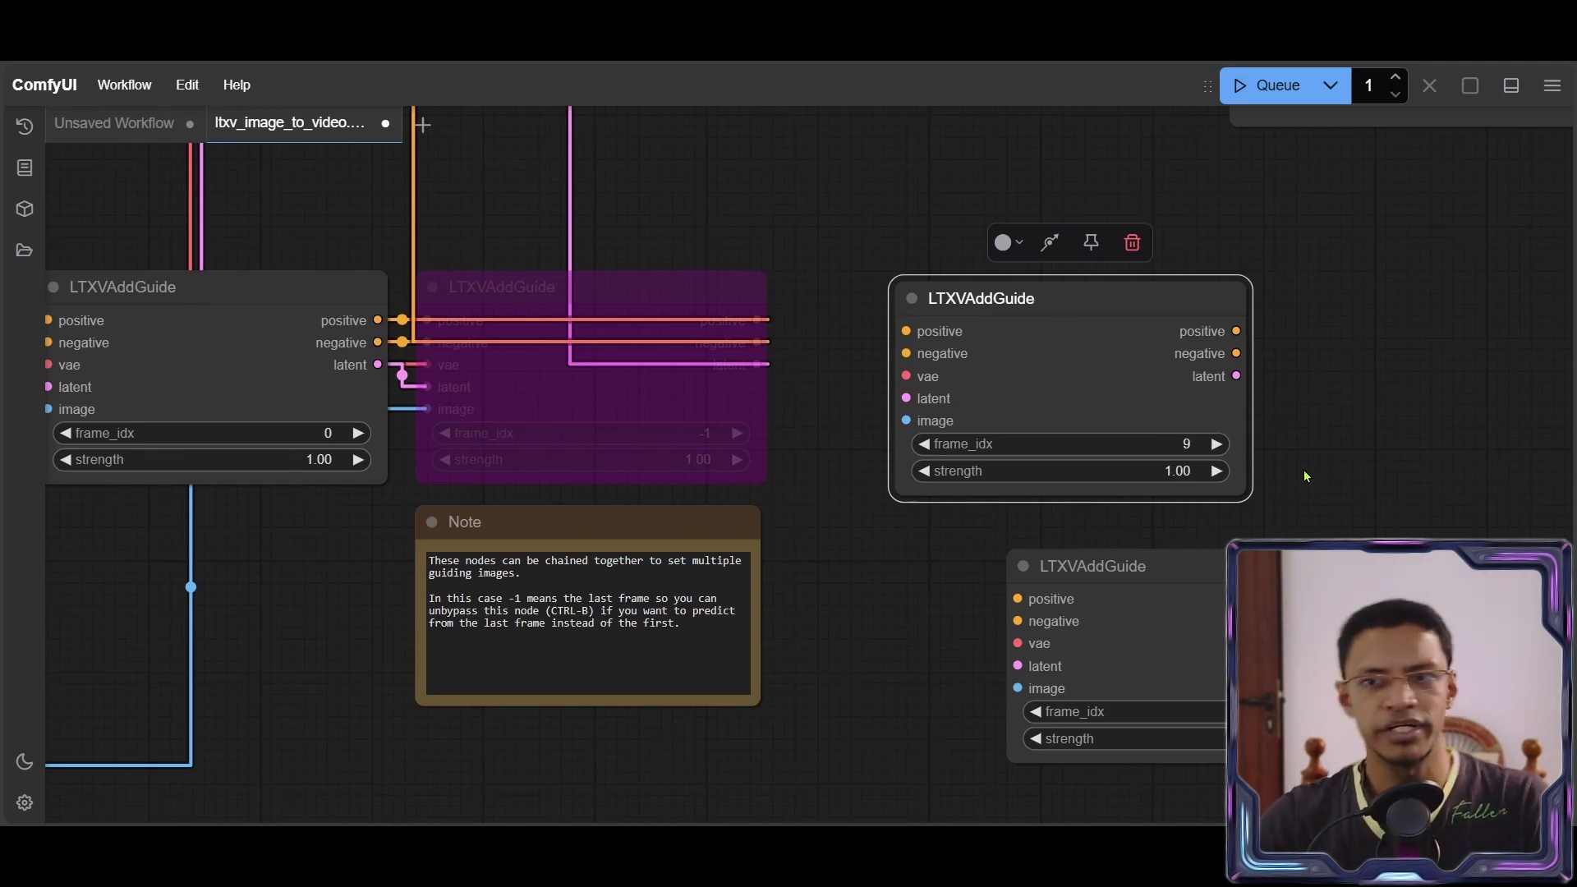
{"action": "scroll", "coordinate": [760, 462], "scroll_direction": "down", "scroll_amount": 6}
{"action": "left_click_drag", "start_coordinate": [341, 602], "coordinate": [537, 595]}
{"action": "left_click", "coordinate": [190, 357]}
{"action": "left_click_drag", "start_coordinate": [525, 708], "coordinate": [596, 615]}
{"action": "left_click", "coordinate": [314, 510]}
Set frame_idx to -1 on the first copied LTXVAddGuide node so it targets the last frame
{"action": "left_click_drag", "start_coordinate": [1043, 386], "coordinate": [702, 411]}
{"action": "scroll", "coordinate": [918, 381], "scroll_direction": "up", "scroll_amount": 6}
{"action": "scroll", "coordinate": [918, 379], "scroll_direction": "up", "scroll_amount": 8}
{"action": "left_click", "coordinate": [920, 379]}
{"action": "type", "text": "-1"}
{"action": "key", "text": "Return"}
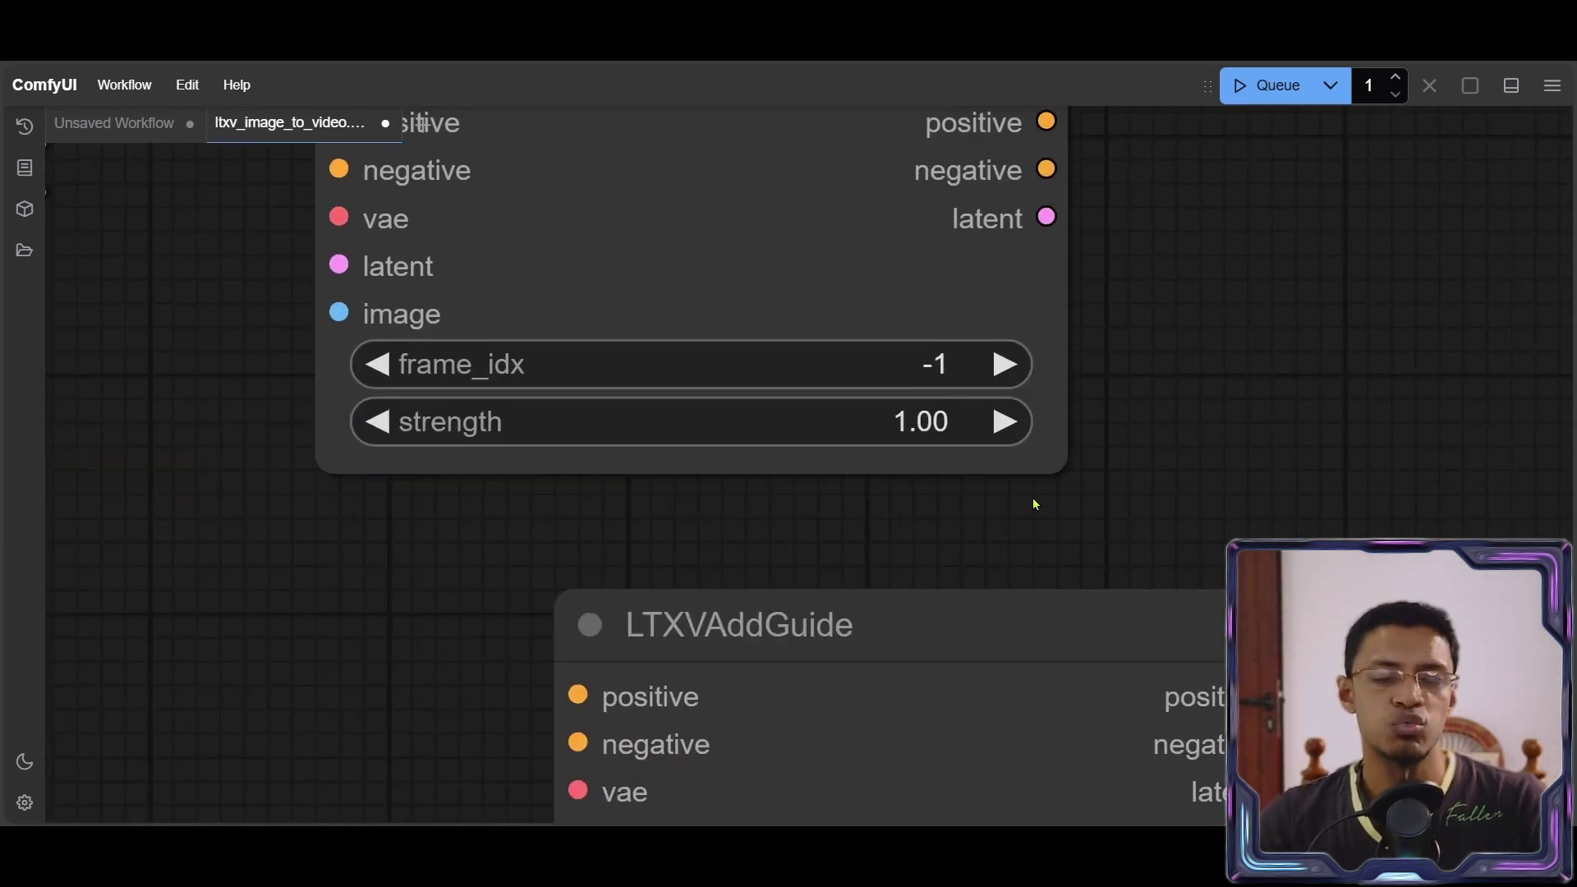
Return the first copied LTXVAddGuide node's frame_idx to 9
{"action": "scroll", "coordinate": [1047, 483], "scroll_direction": "down", "scroll_amount": 12}
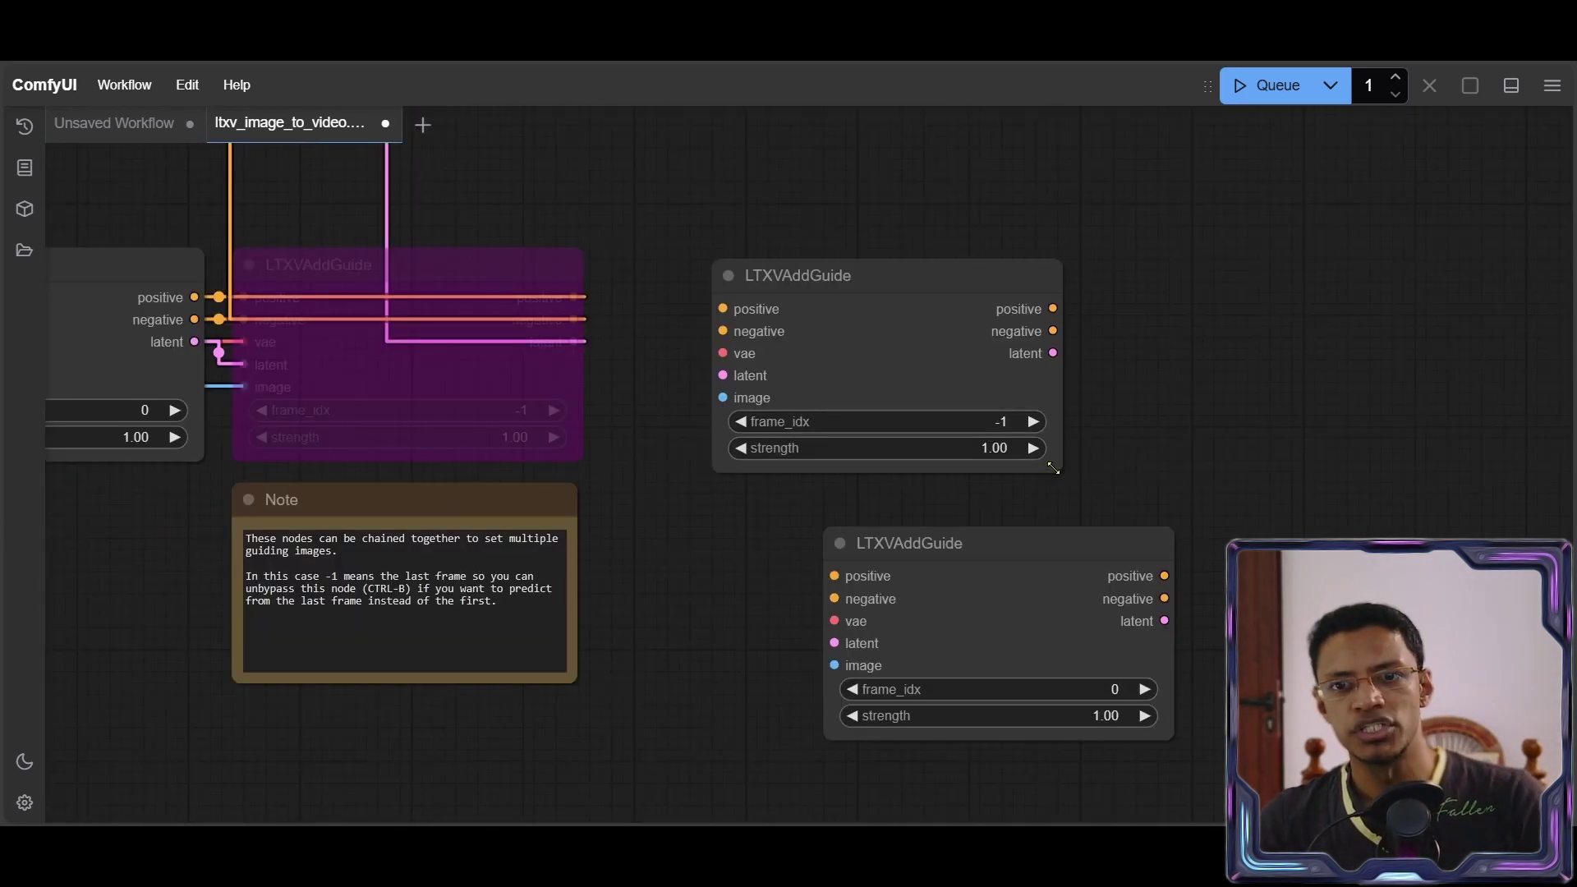
{"action": "left_click", "coordinate": [1012, 455]}
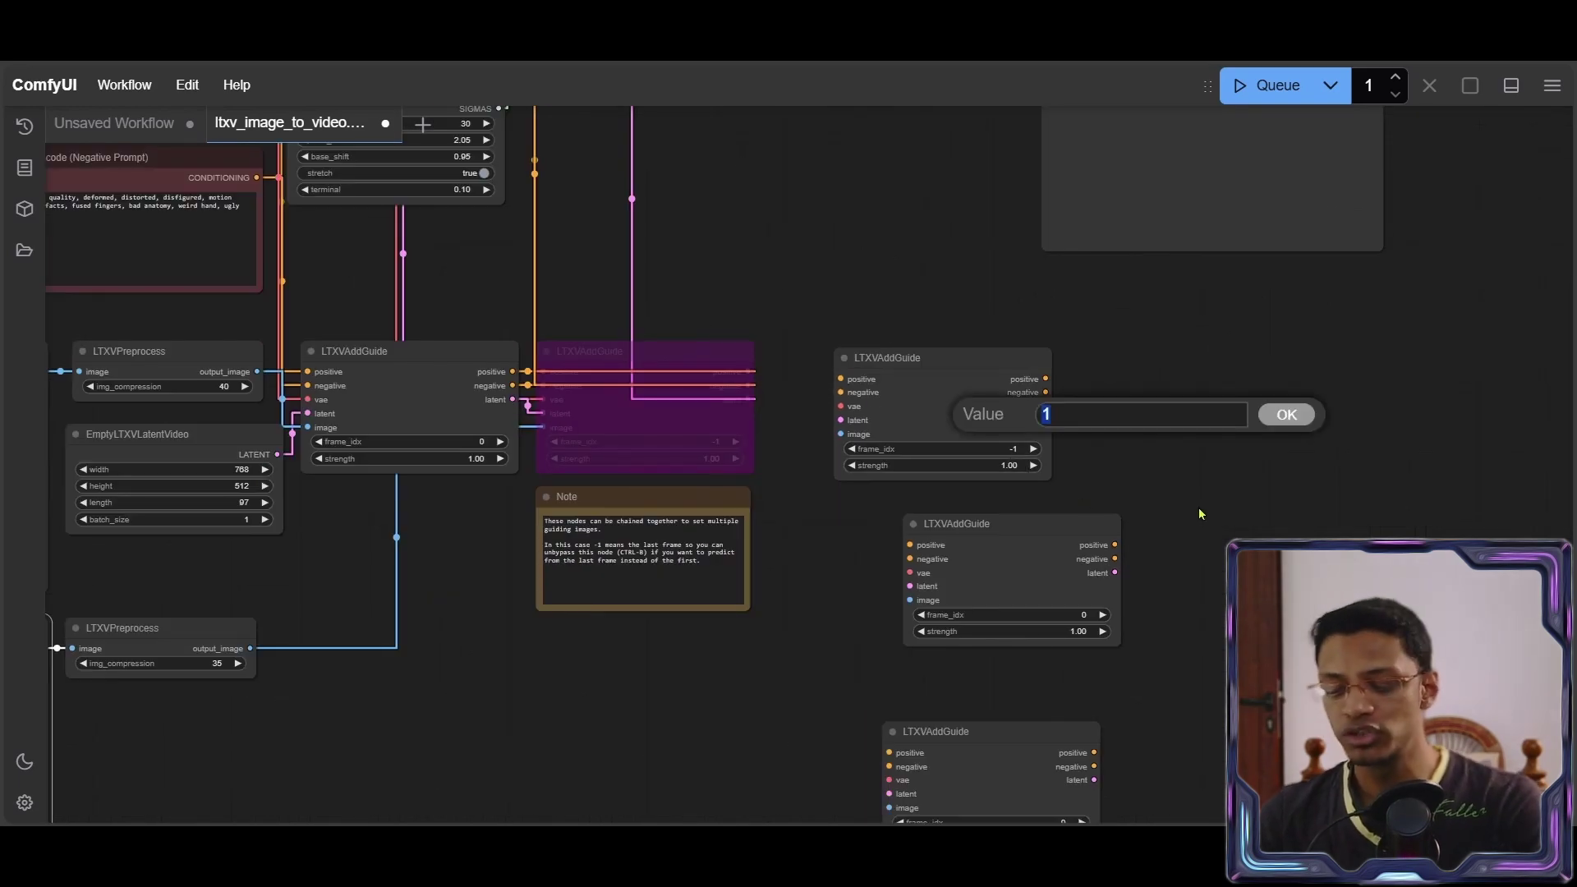
{"action": "key", "text": "Escape"}
{"action": "left_click", "coordinate": [422, 368]}
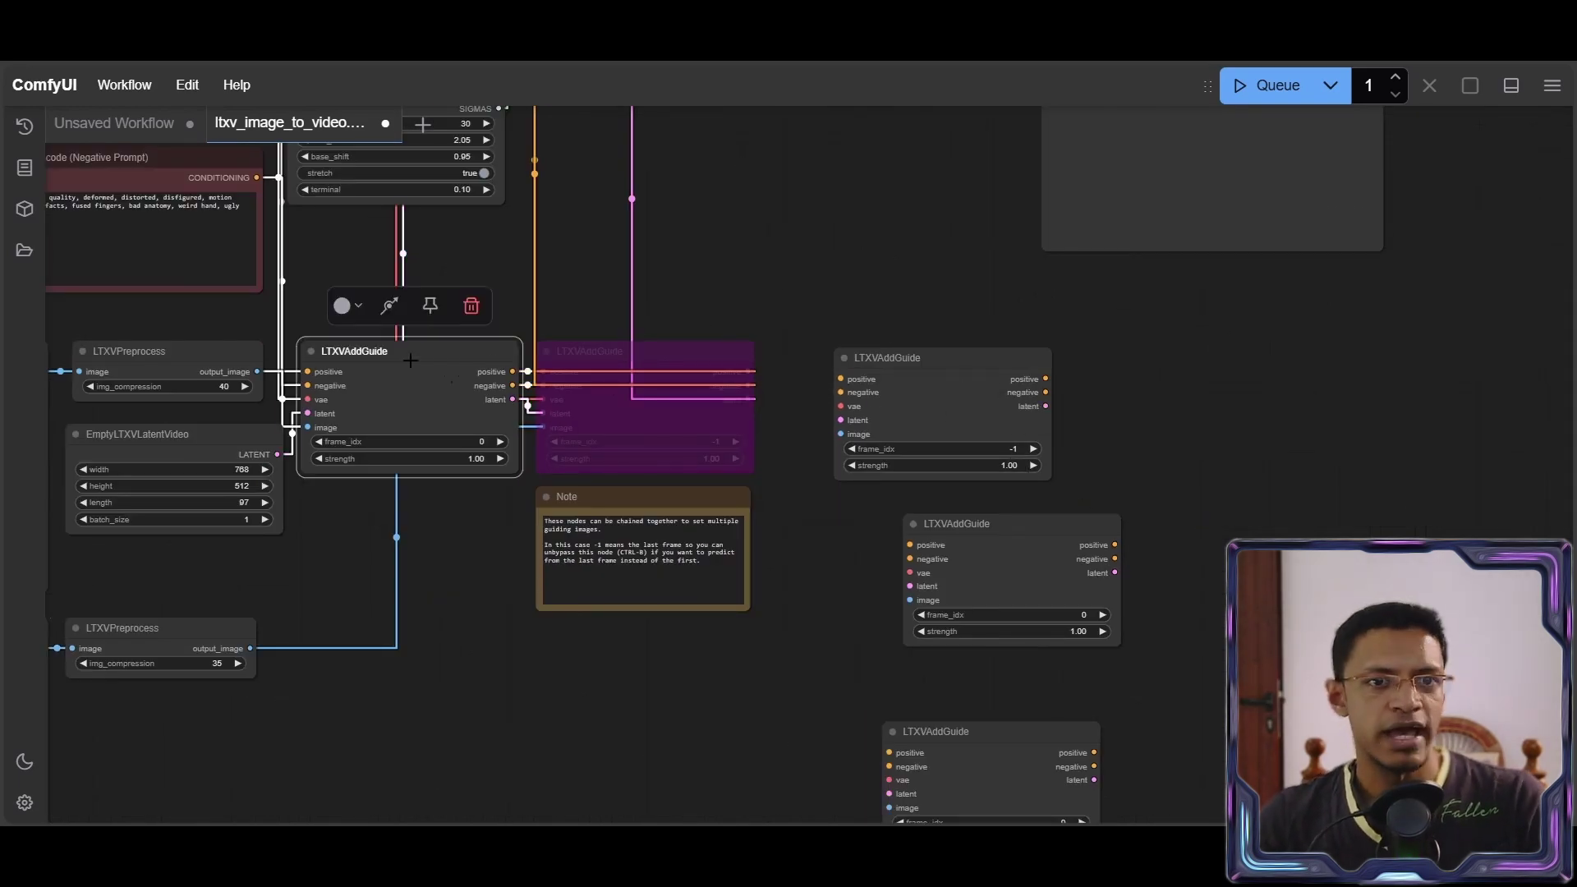
{"action": "left_click", "coordinate": [1011, 448]}
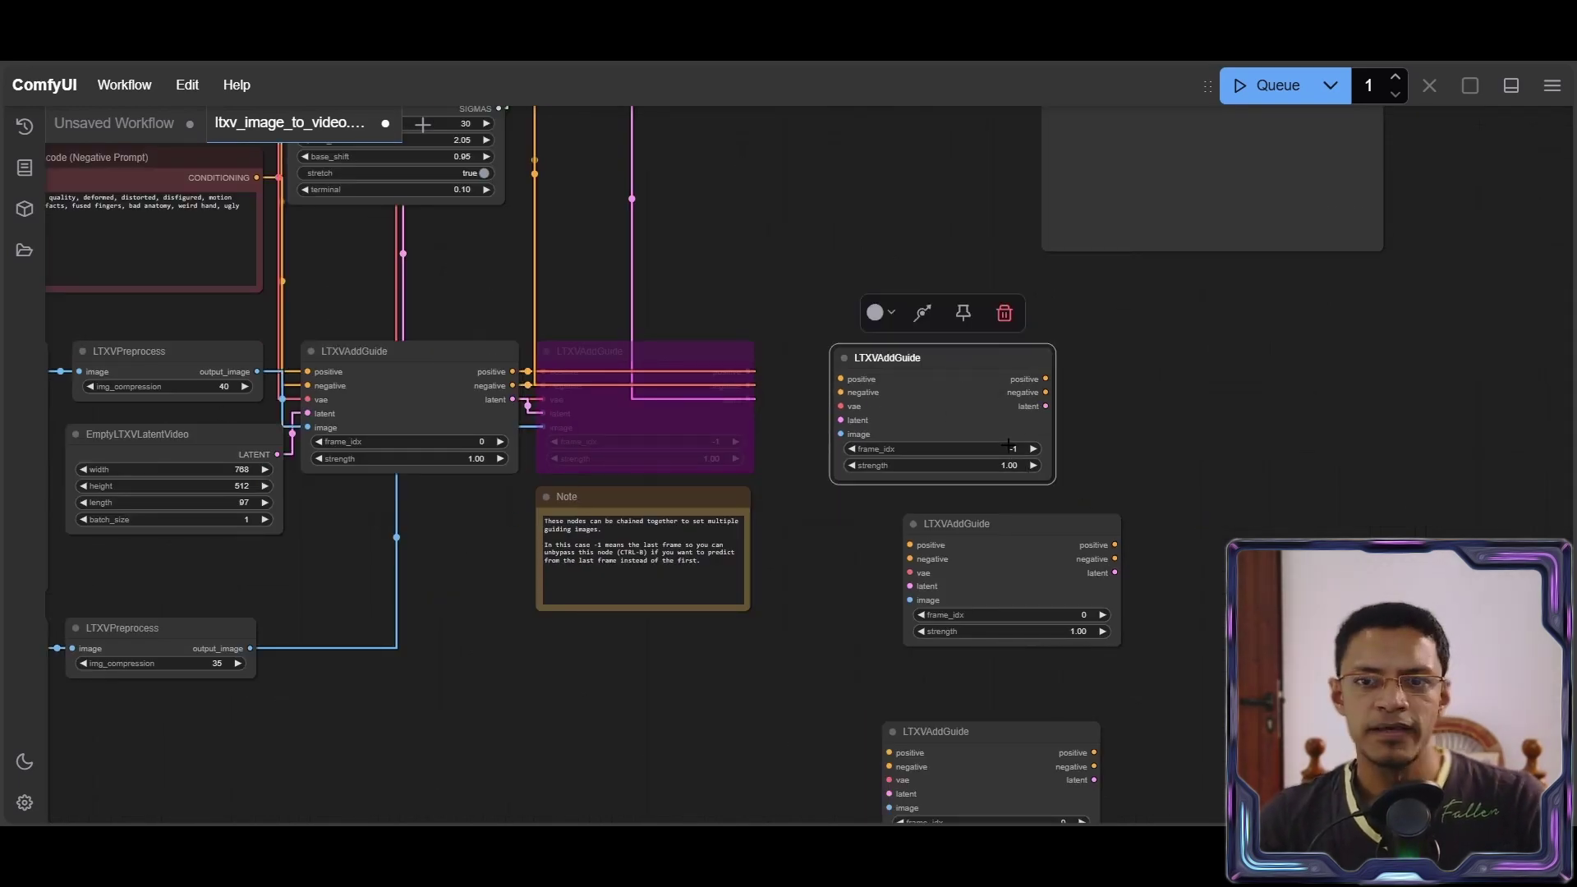
{"action": "type", "text": "9"}
{"action": "key", "text": "Return"}
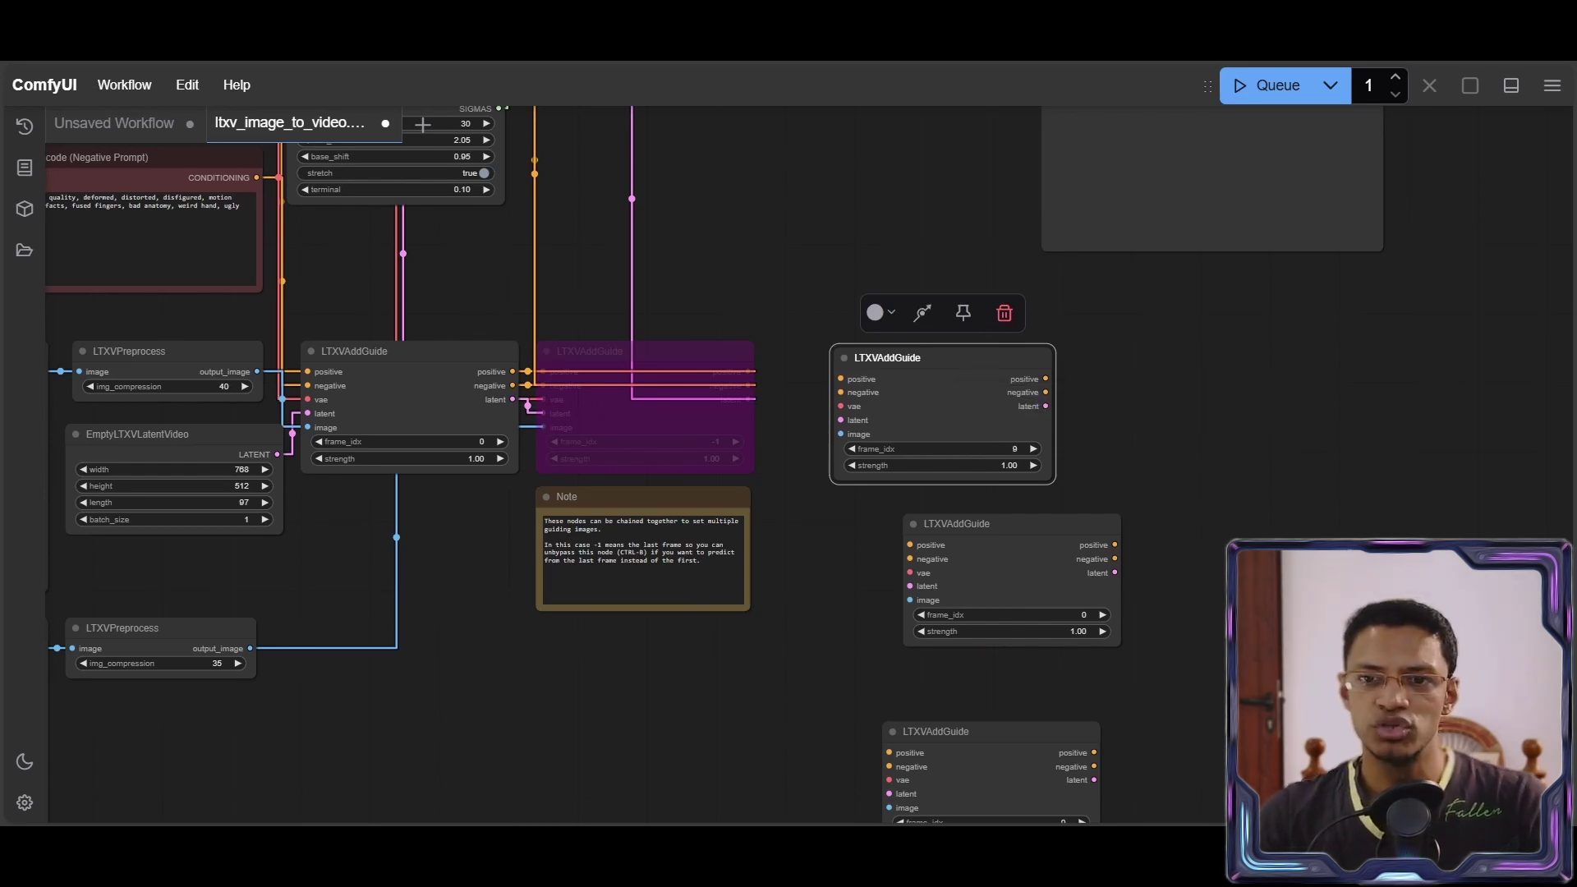
Arrange the three copied LTXVAddGuide nodes in a horizontal row beyond the bypassed guide node
{"action": "left_click_drag", "start_coordinate": [945, 371], "coordinate": [882, 371]}
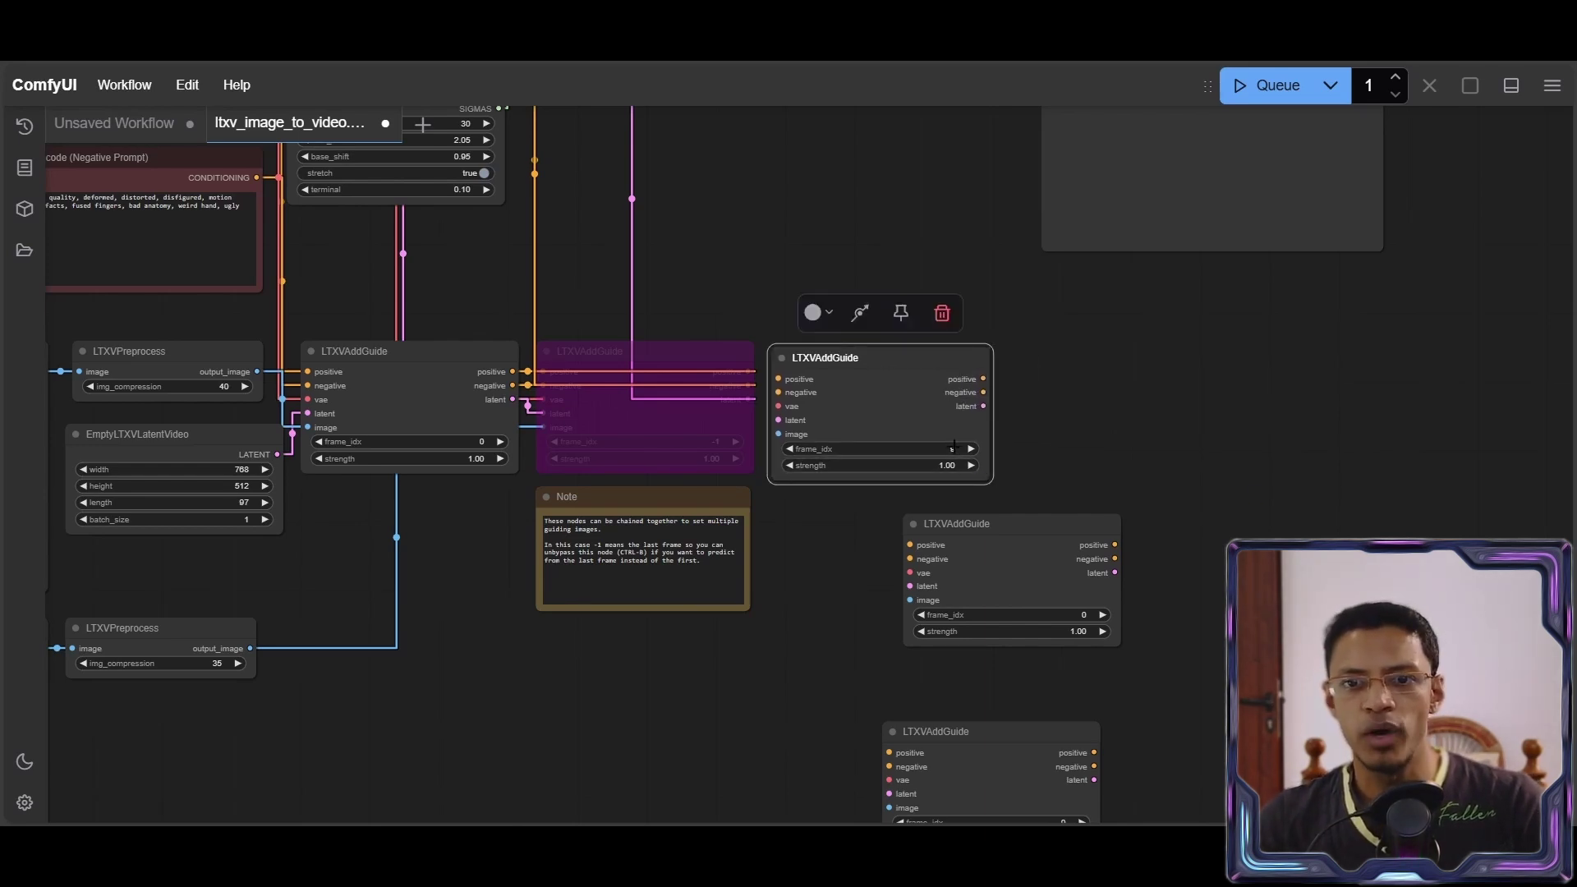
{"action": "left_click_drag", "start_coordinate": [1018, 555], "coordinate": [1185, 389]}
{"action": "left_click_drag", "start_coordinate": [1156, 683], "coordinate": [950, 674]}
{"action": "left_click_drag", "start_coordinate": [770, 747], "coordinate": [1262, 367]}
{"action": "left_click", "coordinate": [975, 360]}
{"action": "left_click", "coordinate": [1242, 350]}
Set frame_idx to 20 on the second copied LTXVAddGuide node and to 30 on the third
{"action": "scroll", "coordinate": [1053, 456], "scroll_direction": "up", "scroll_amount": 10}
{"action": "left_click", "coordinate": [1015, 412]}
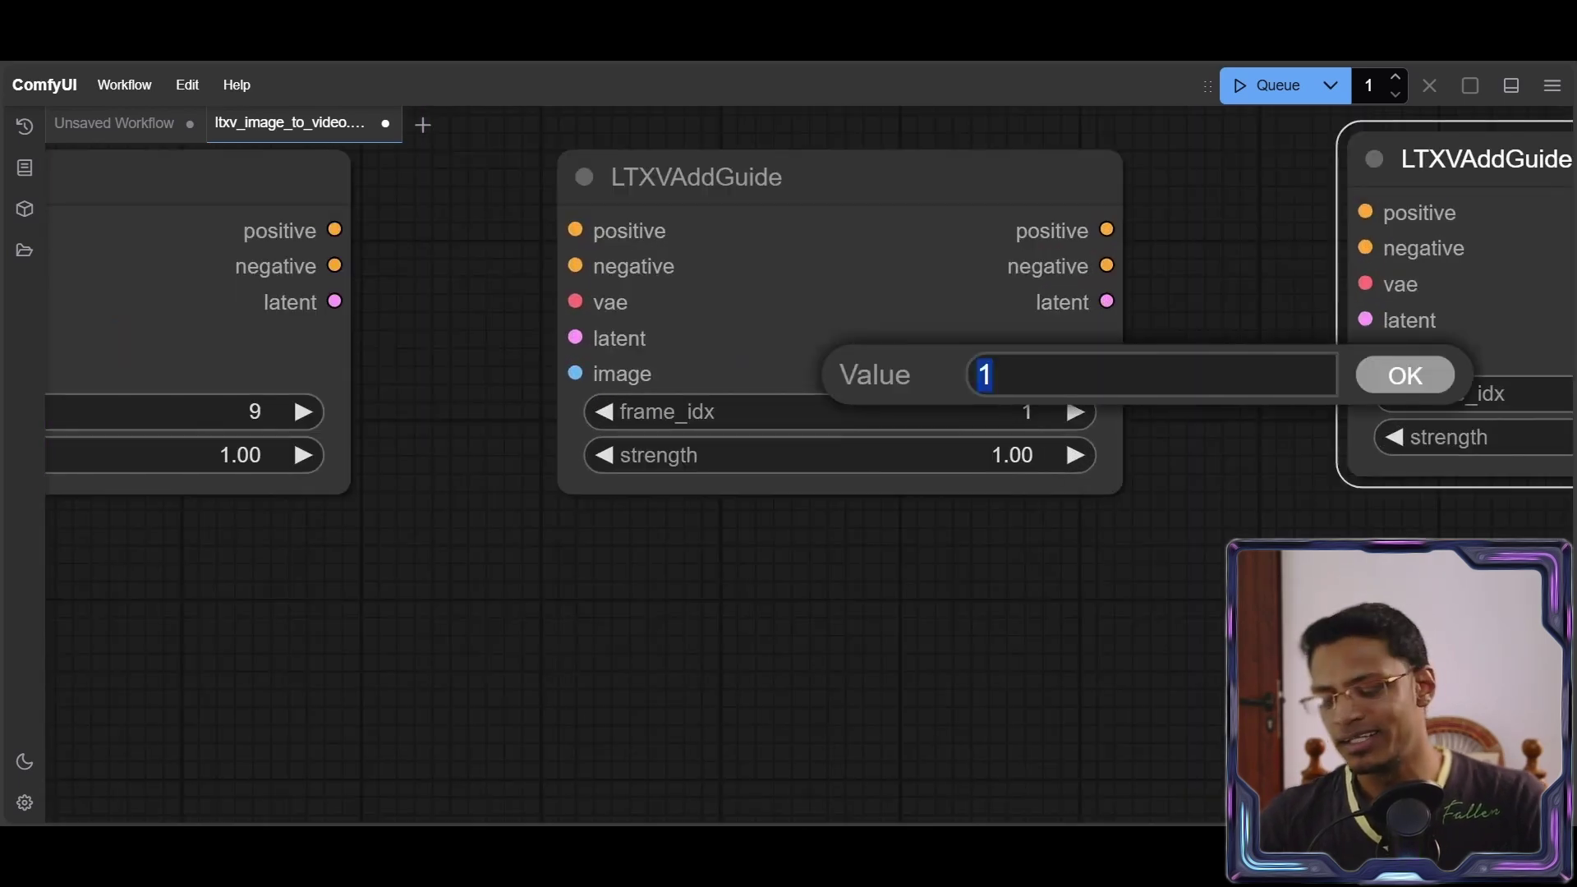
{"action": "type", "text": "20"}
{"action": "key", "text": "Return"}
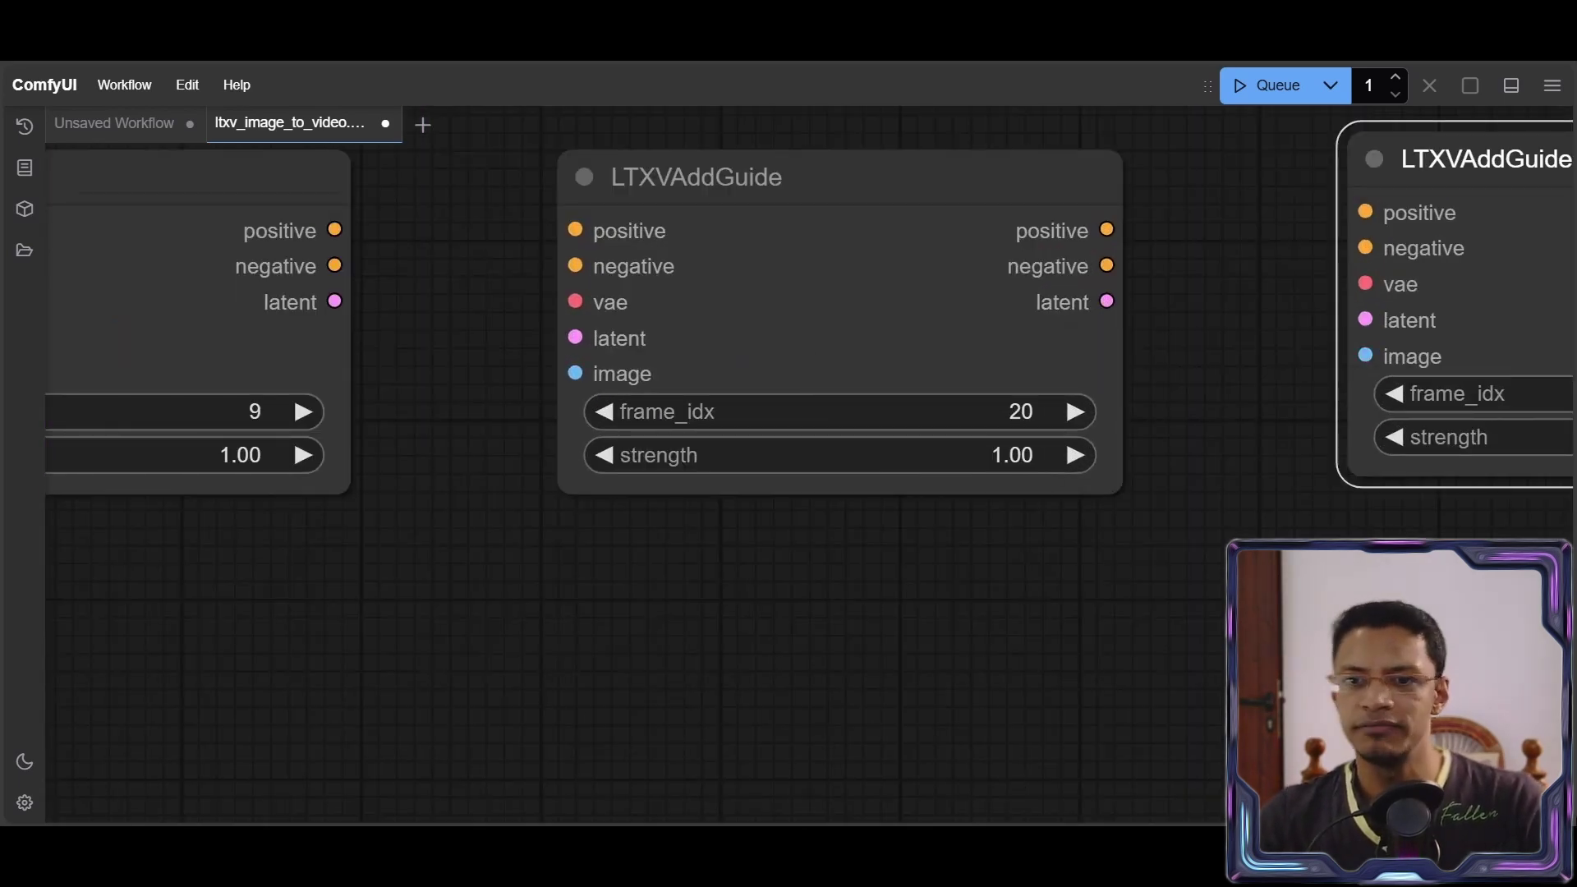
{"action": "left_click", "coordinate": [934, 373]}
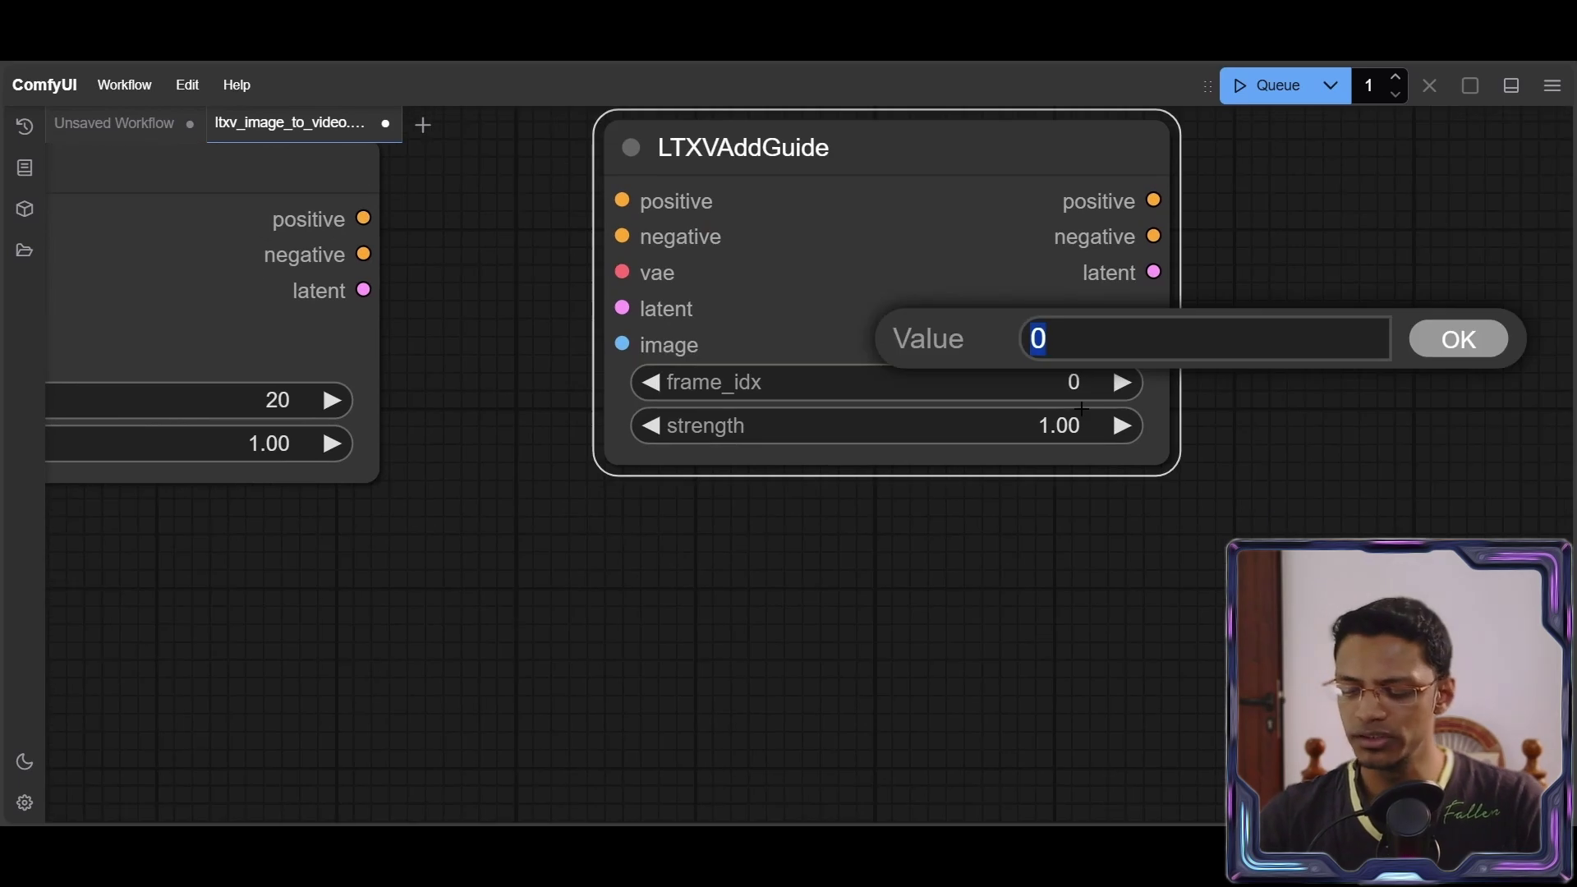
{"action": "type", "text": "30"}
{"action": "key", "text": "Return"}
{"action": "scroll", "coordinate": [929, 718], "scroll_direction": "down", "scroll_amount": 12}
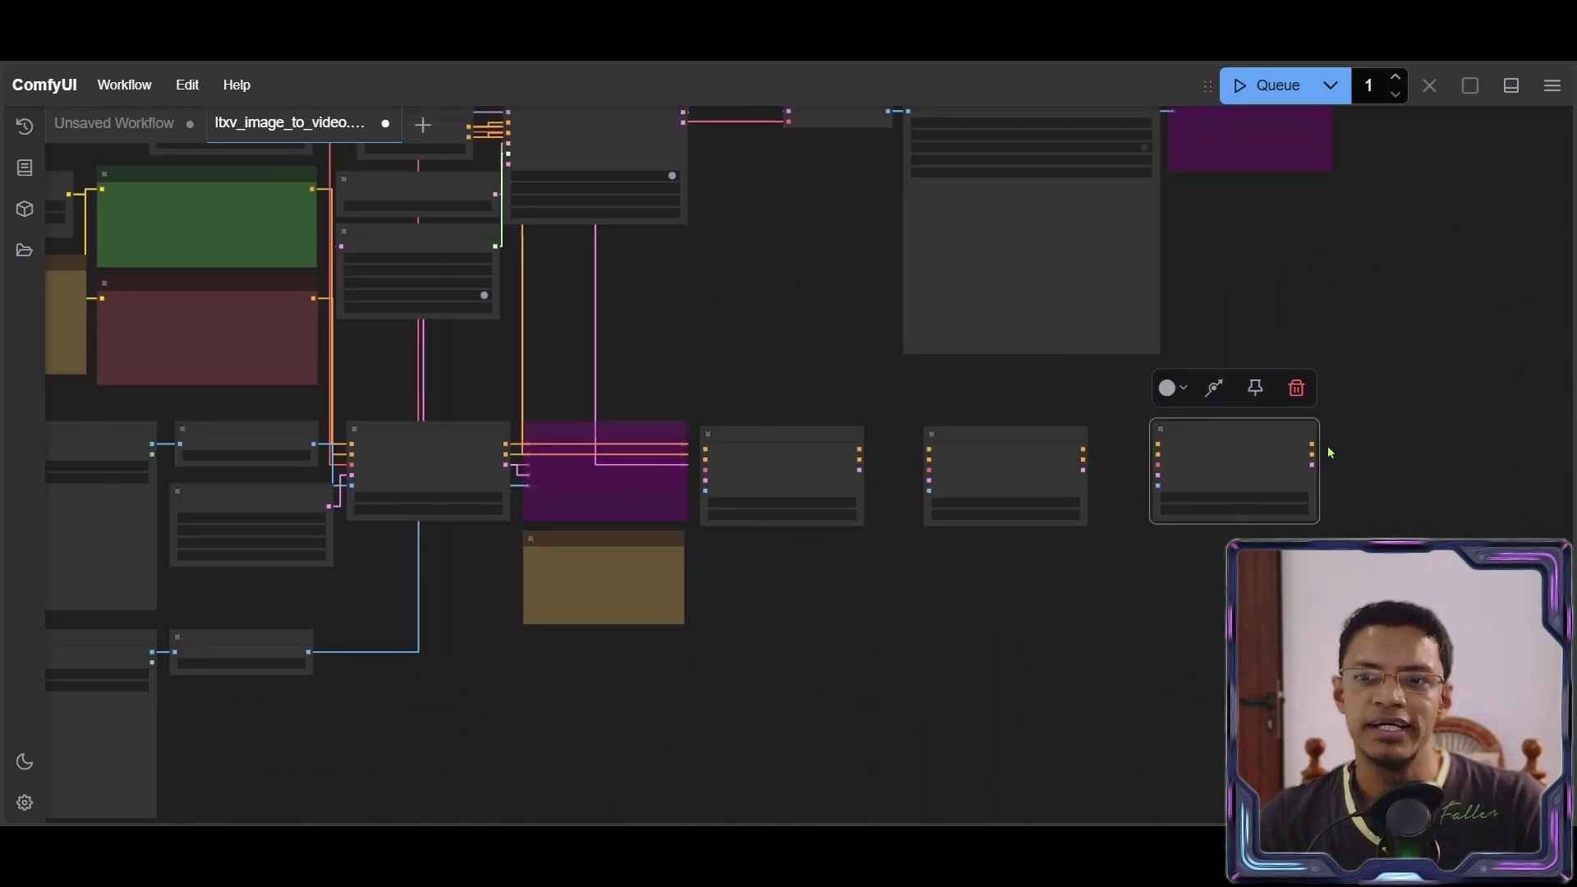
Review the SamplerCustom node, the unconnected guide copies and the fox.jpg and sunset.png Load Image nodes
{"action": "scroll", "coordinate": [1331, 451], "scroll_direction": "up", "scroll_amount": 10}
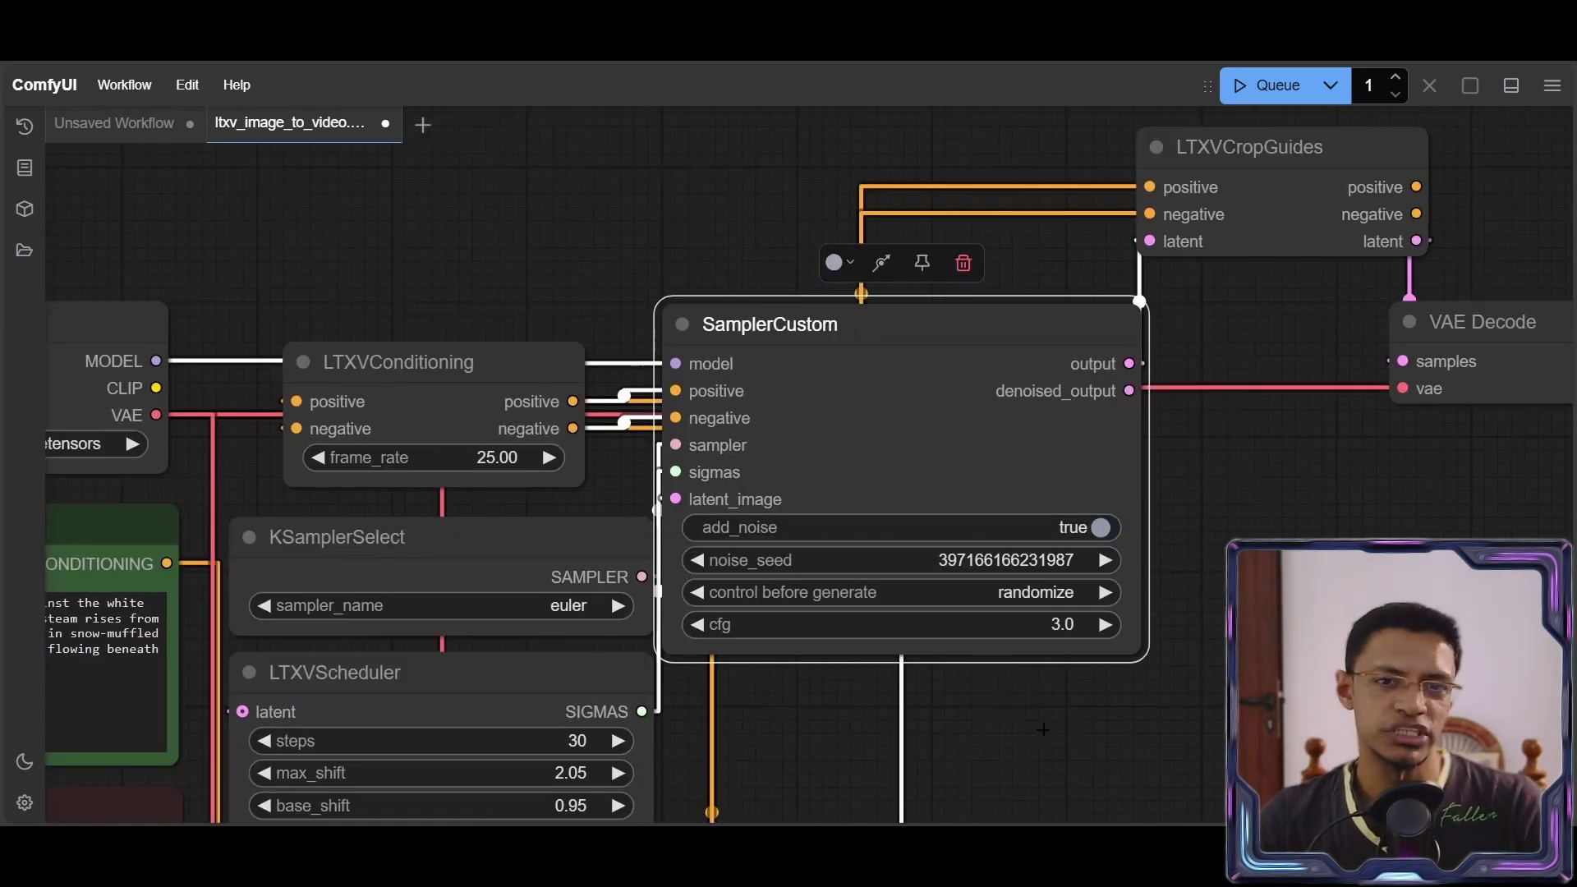
{"action": "scroll", "coordinate": [446, 329], "scroll_direction": "down", "scroll_amount": 5}
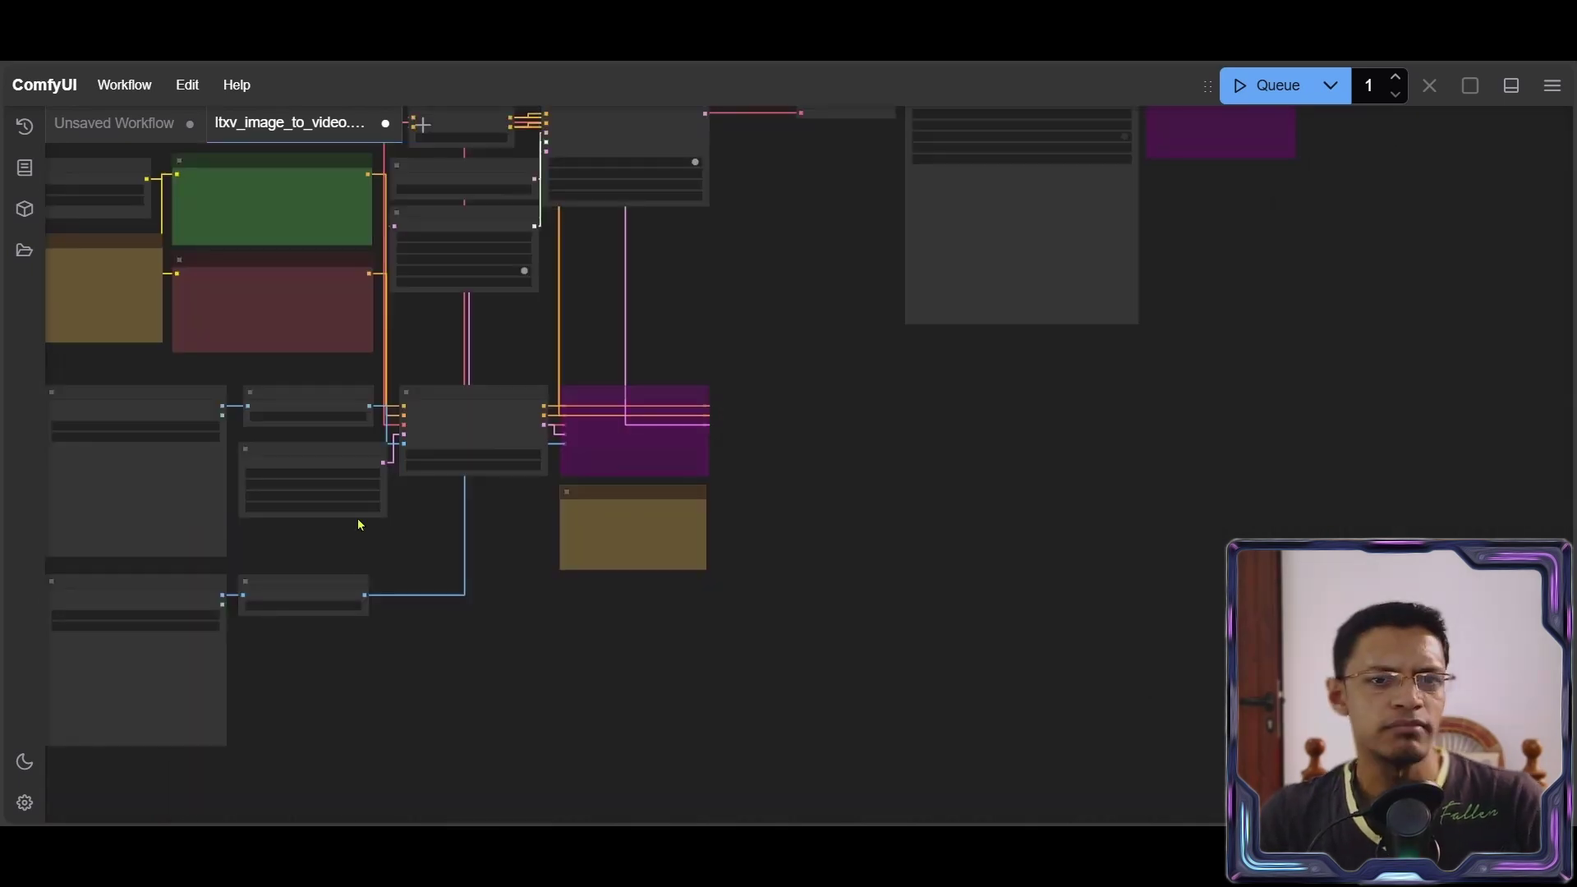
{"action": "left_click_drag", "start_coordinate": [356, 521], "coordinate": [707, 482]}
{"action": "scroll", "coordinate": [450, 411], "scroll_direction": "up", "scroll_amount": 4}
{"action": "left_click", "coordinate": [450, 271]}
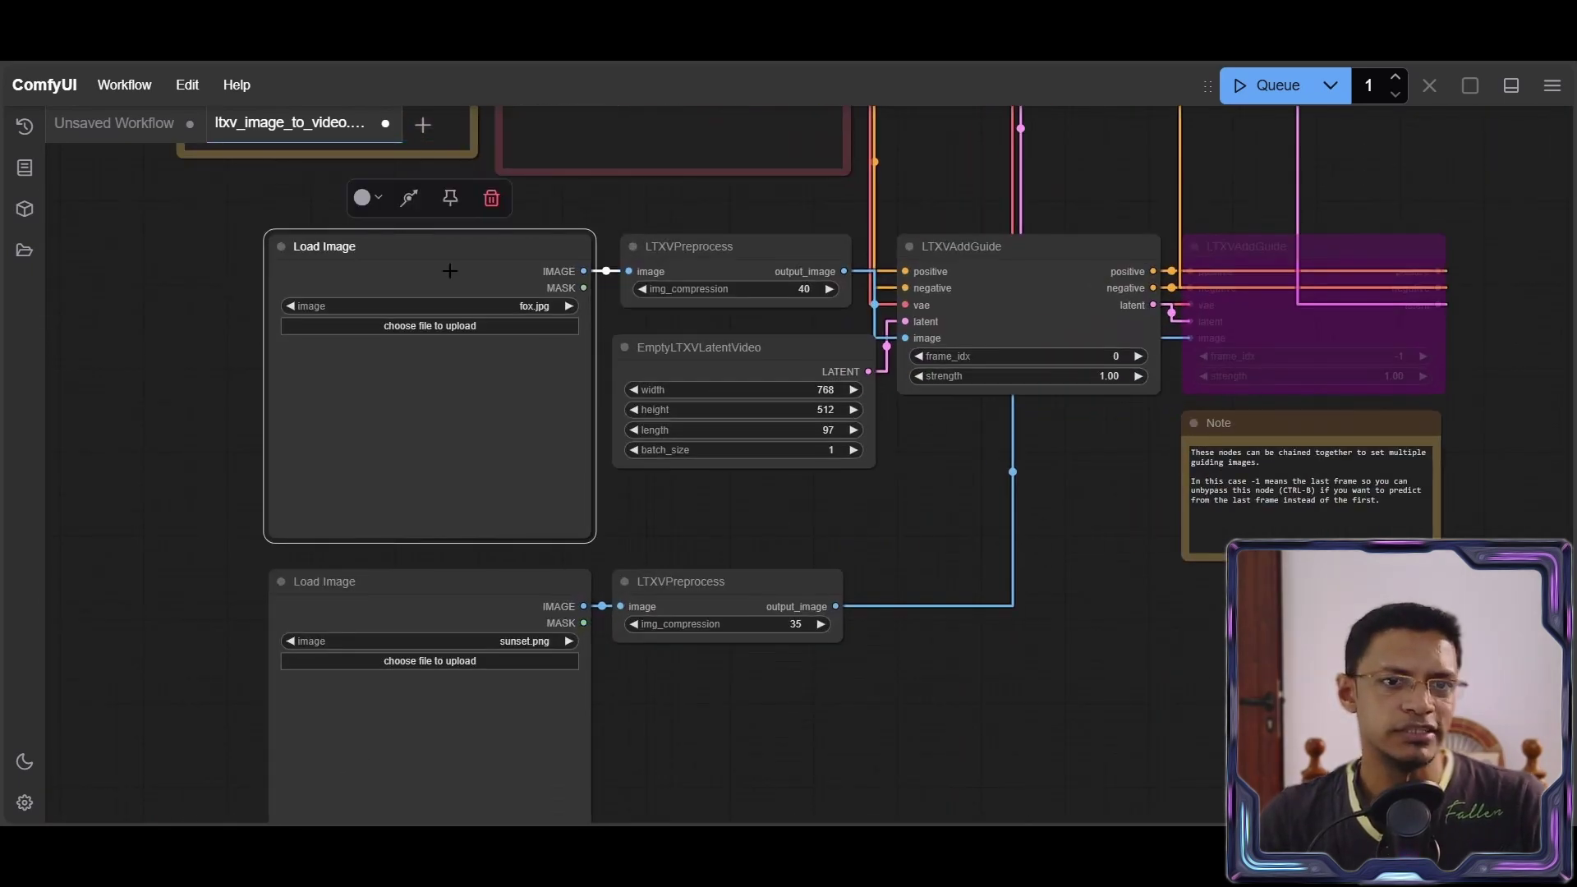
{"action": "left_click", "coordinate": [472, 578]}
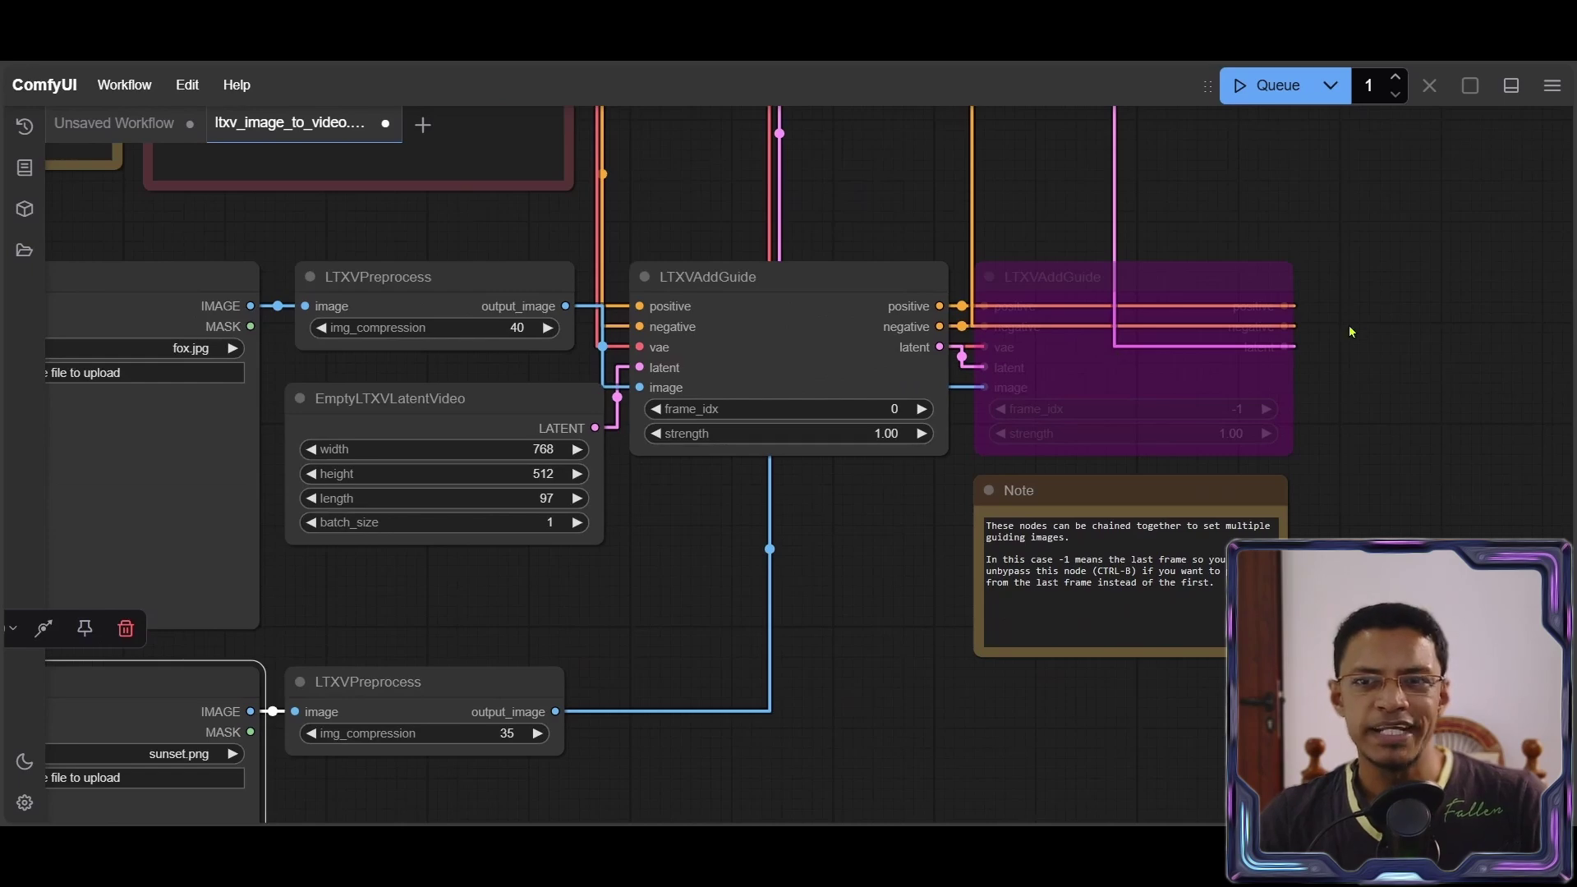
Re-enable the bypassed LTXVAddGuide node above the note and check its frame_idx setting
{"action": "left_click_drag", "start_coordinate": [1351, 332], "coordinate": [1120, 357]}
{"action": "left_click", "coordinate": [1036, 333]}
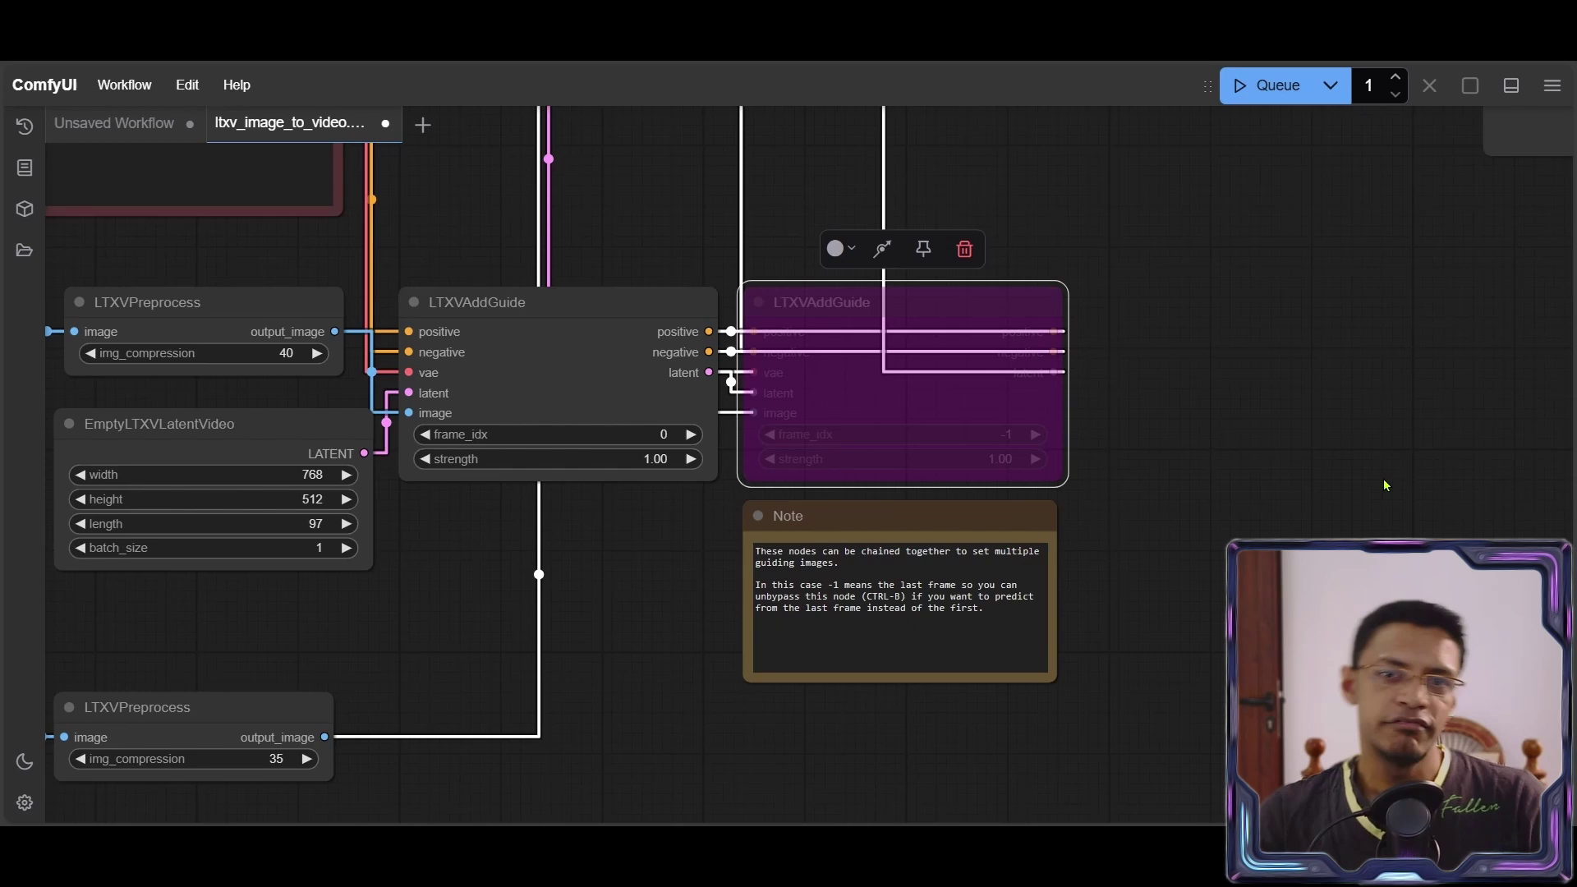
{"action": "left_click", "coordinate": [1108, 304]}
{"action": "left_click", "coordinate": [904, 291]}
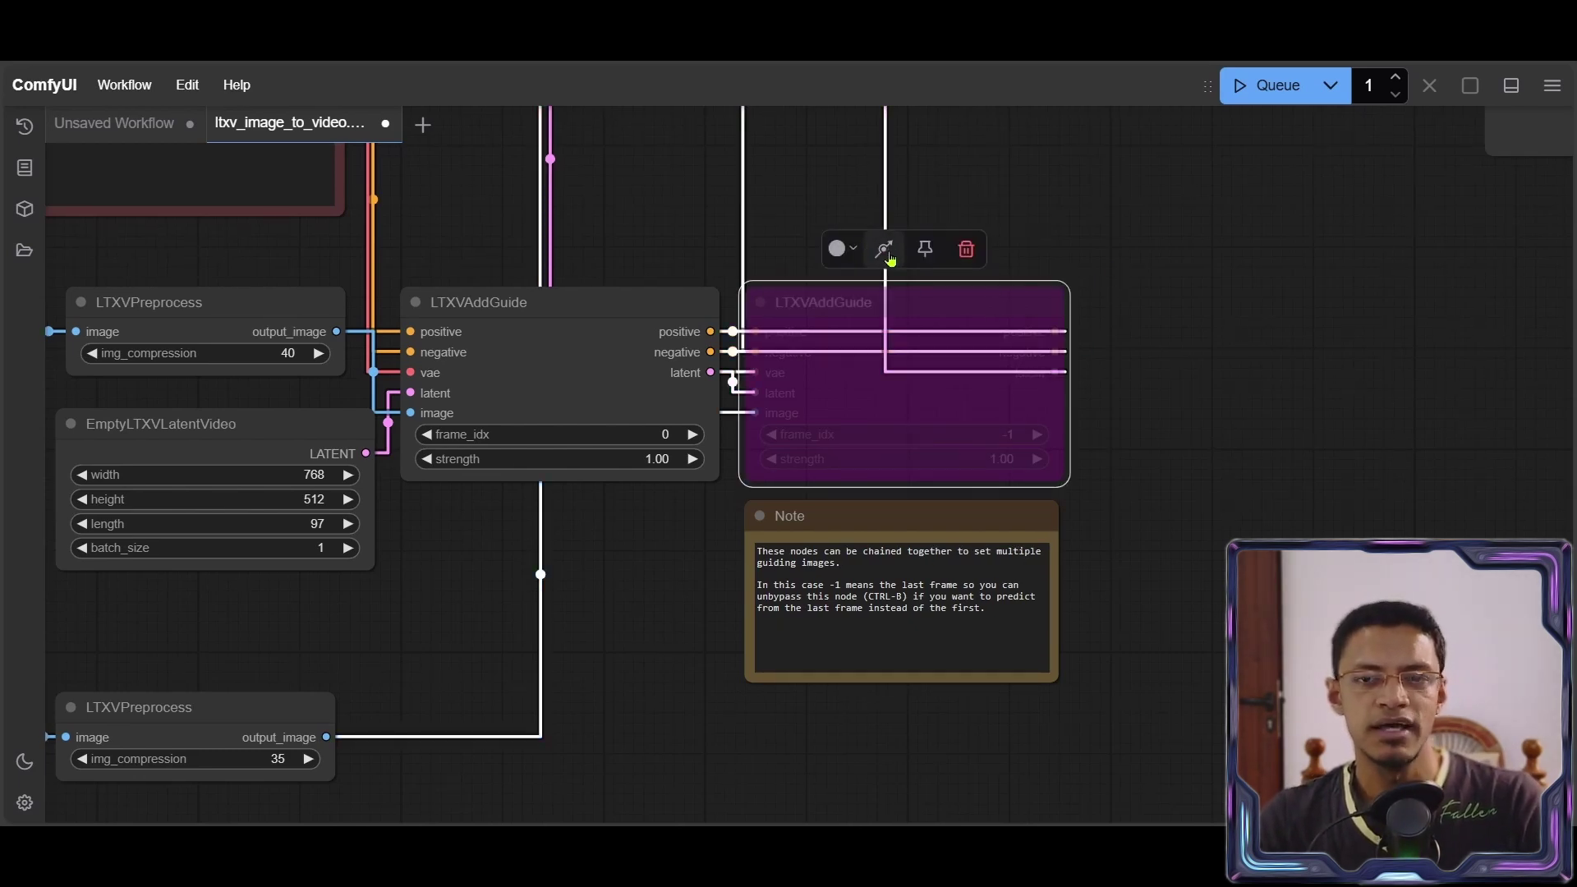
{"action": "left_click", "coordinate": [890, 258]}
{"action": "left_click", "coordinate": [890, 258]}
{"action": "left_click", "coordinate": [890, 258]}
{"action": "left_click", "coordinate": [890, 258]}
{"action": "left_click", "coordinate": [890, 258]}
{"action": "left_click", "coordinate": [890, 258]}
{"action": "left_click", "coordinate": [890, 258]}
{"action": "scroll", "coordinate": [991, 447], "scroll_direction": "up", "scroll_amount": 2}
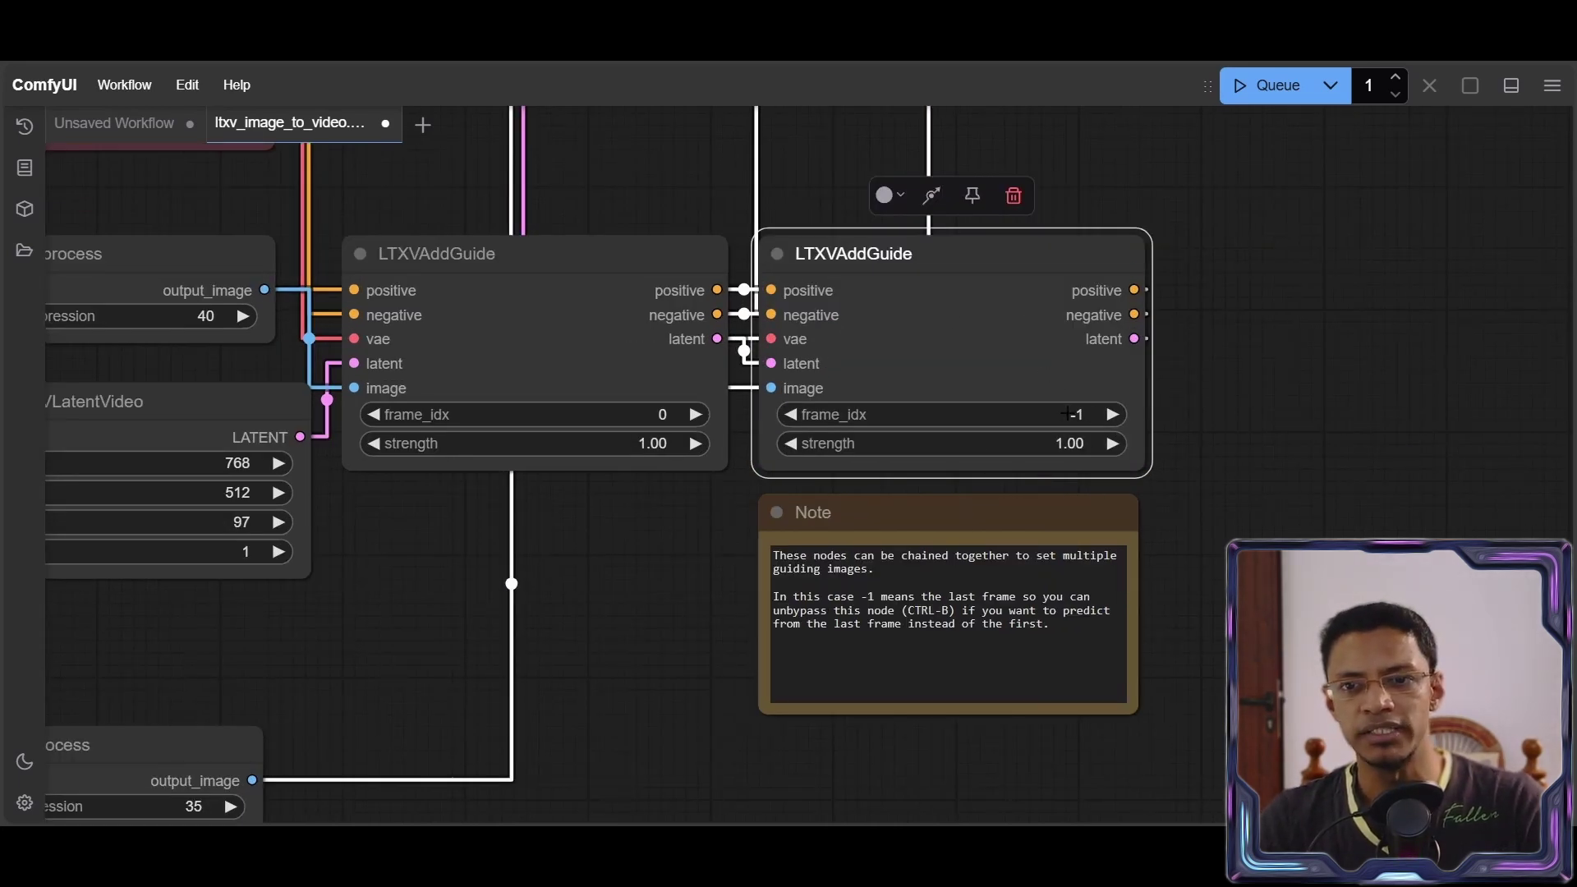
{"action": "scroll", "coordinate": [1078, 415], "scroll_direction": "up", "scroll_amount": 5}
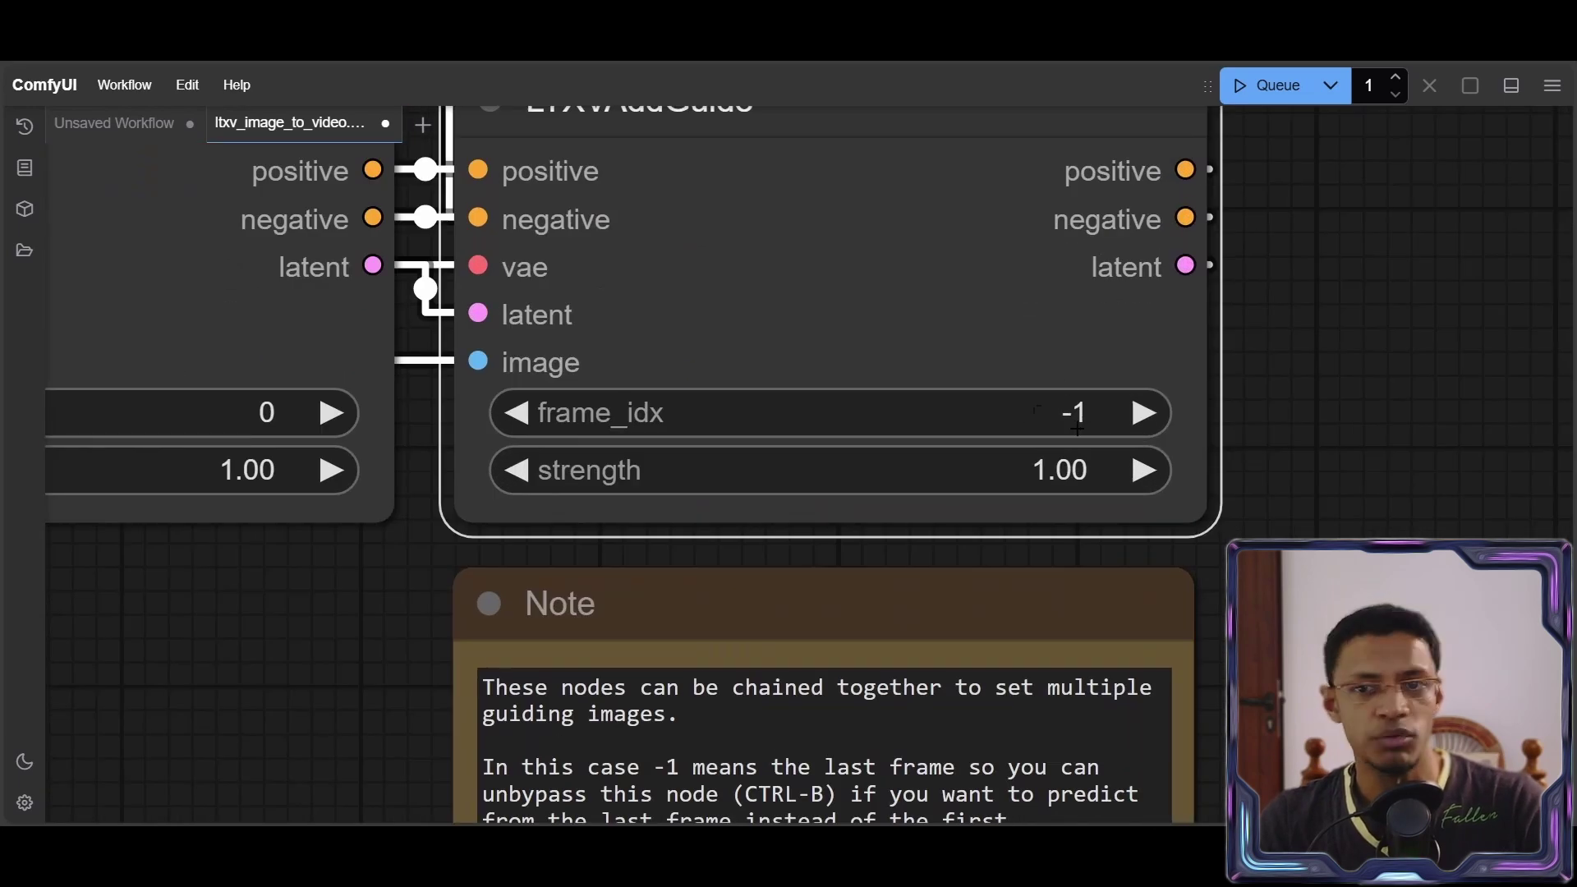
{"action": "scroll", "coordinate": [1020, 408], "scroll_direction": "down", "scroll_amount": 11}
Shift the Load Image nodes holding the ComfyUI_00041_.png and ComfyUI_00233_.png elf portraits slightly up and to the left
{"action": "left_click_drag", "start_coordinate": [563, 686], "coordinate": [1043, 545]}
{"action": "scroll", "coordinate": [1043, 545], "scroll_direction": "down", "scroll_amount": 1}
{"action": "left_click_drag", "start_coordinate": [602, 286], "coordinate": [594, 270]}
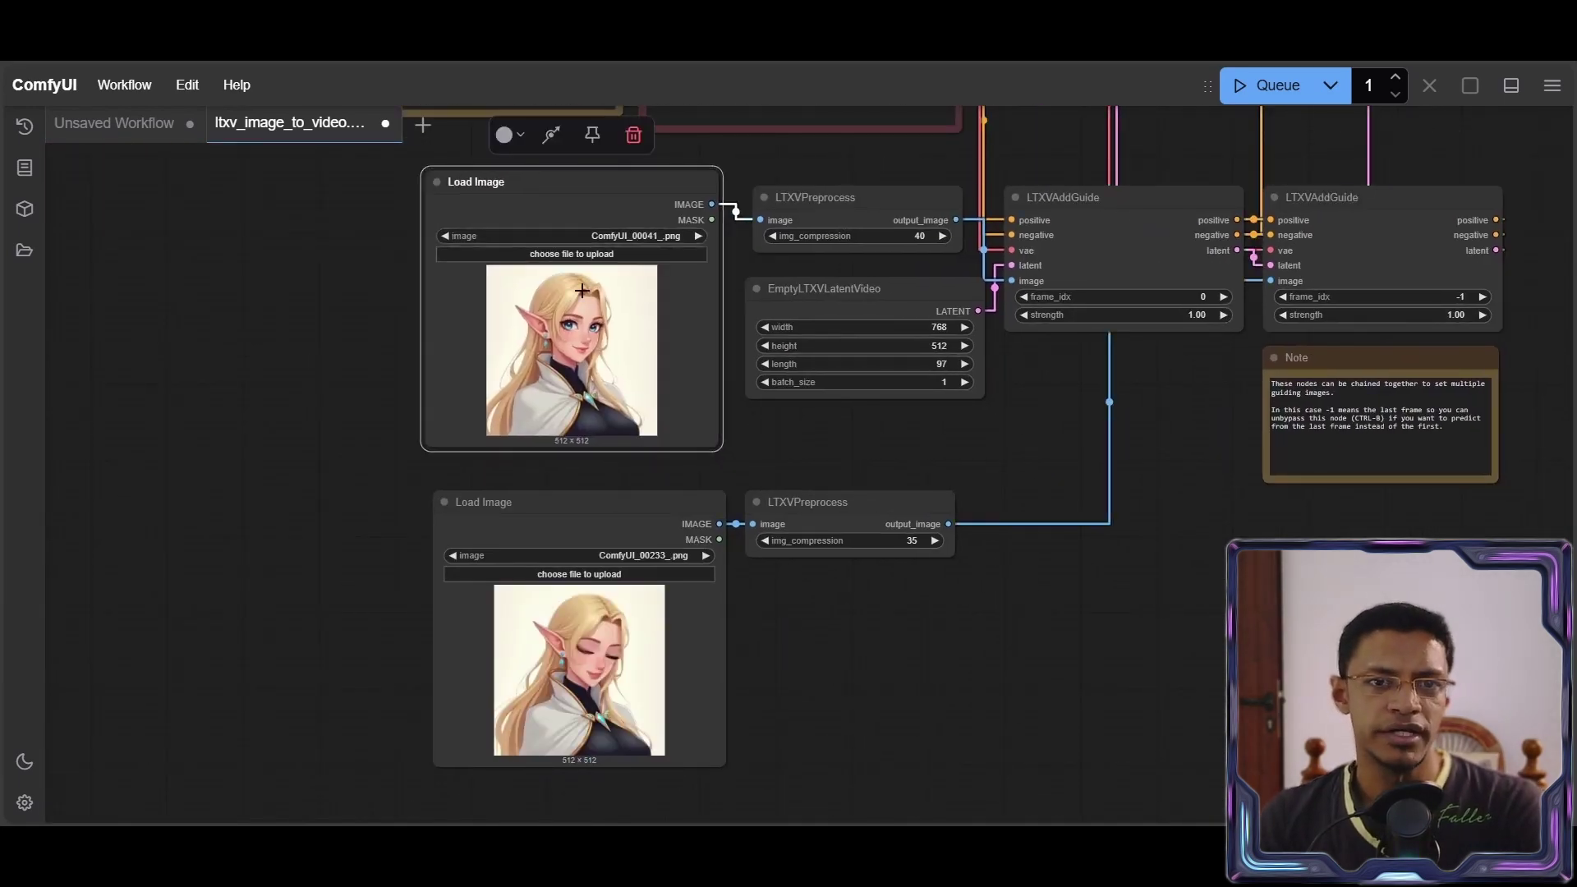
{"action": "left_click_drag", "start_coordinate": [619, 538], "coordinate": [614, 523]}
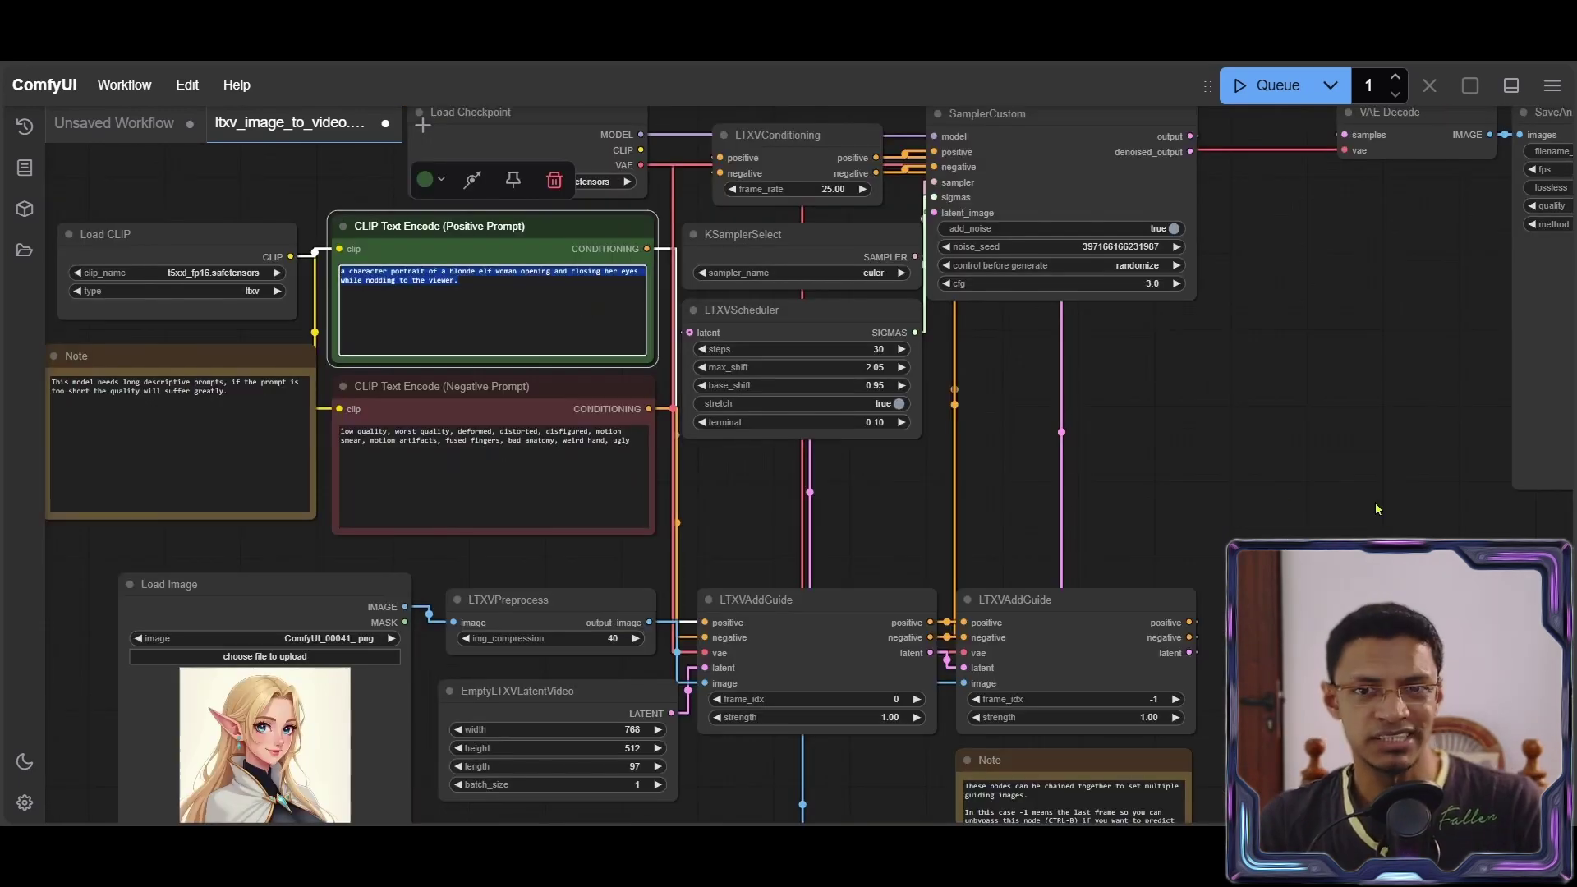
Review the multi-frame workflow from the two Load Image nodes and guides through to the sampler and output nodes
{"action": "left_click_drag", "start_coordinate": [854, 499], "coordinate": [1053, 197]}
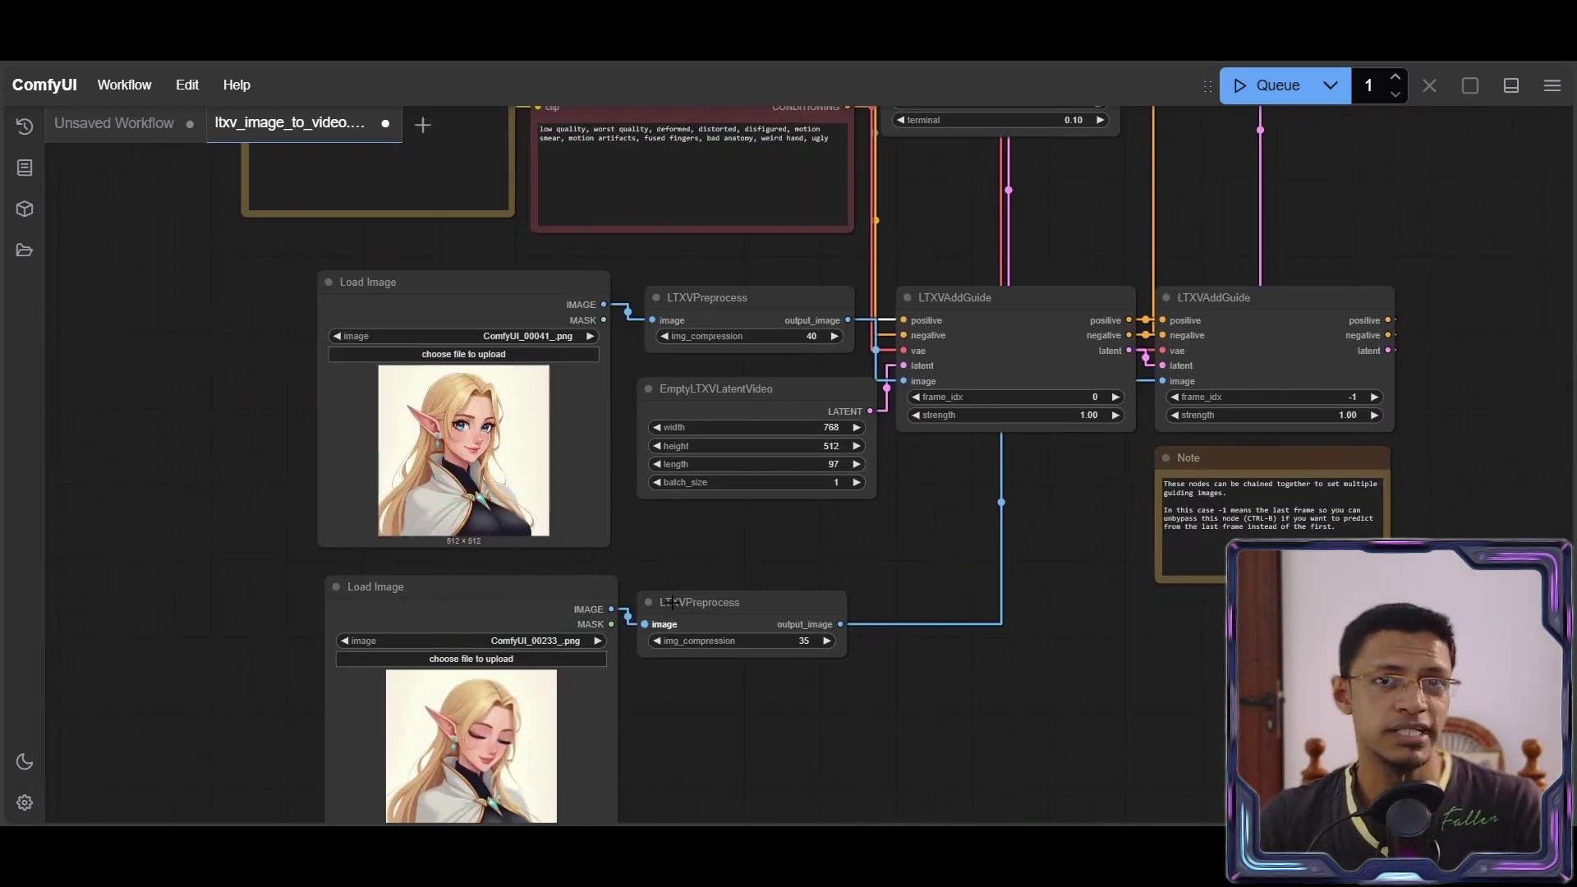
{"action": "scroll", "coordinate": [1066, 612], "scroll_direction": "down", "scroll_amount": 6}
{"action": "left_click_drag", "start_coordinate": [1215, 374], "coordinate": [768, 496]}
{"action": "scroll", "coordinate": [821, 480], "scroll_direction": "up", "scroll_amount": 5}
{"action": "left_click_drag", "start_coordinate": [853, 424], "coordinate": [957, 490]}
{"action": "scroll", "coordinate": [945, 502], "scroll_direction": "up", "scroll_amount": 2}
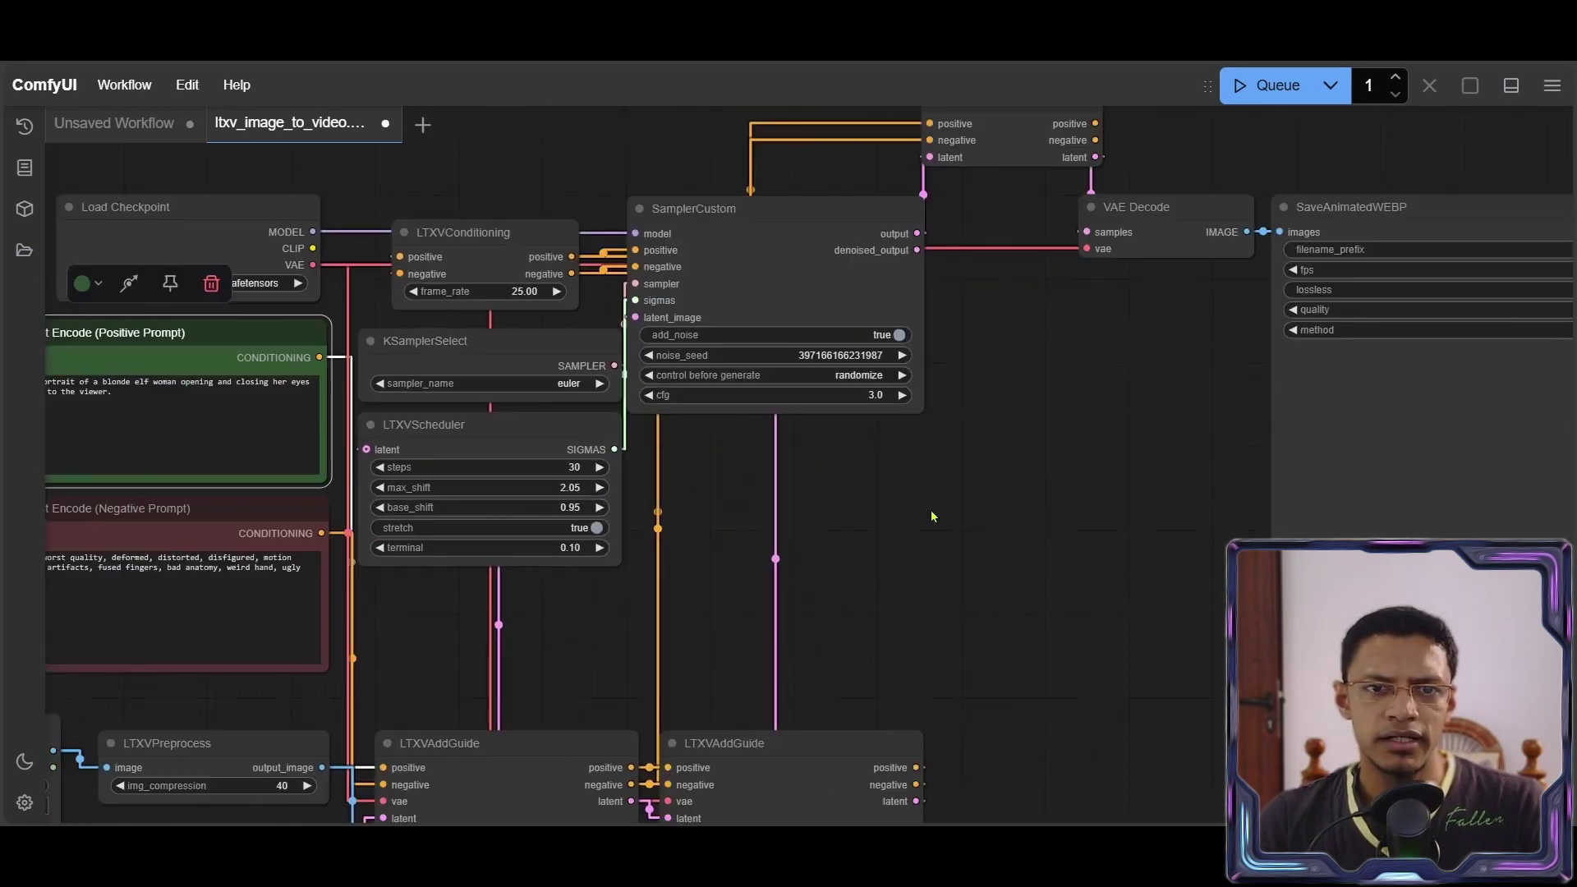
{"action": "left_click", "coordinate": [1098, 530]}
{"action": "left_click_drag", "start_coordinate": [563, 690], "coordinate": [963, 335]}
{"action": "scroll", "coordinate": [964, 335], "scroll_direction": "down", "scroll_amount": 2}
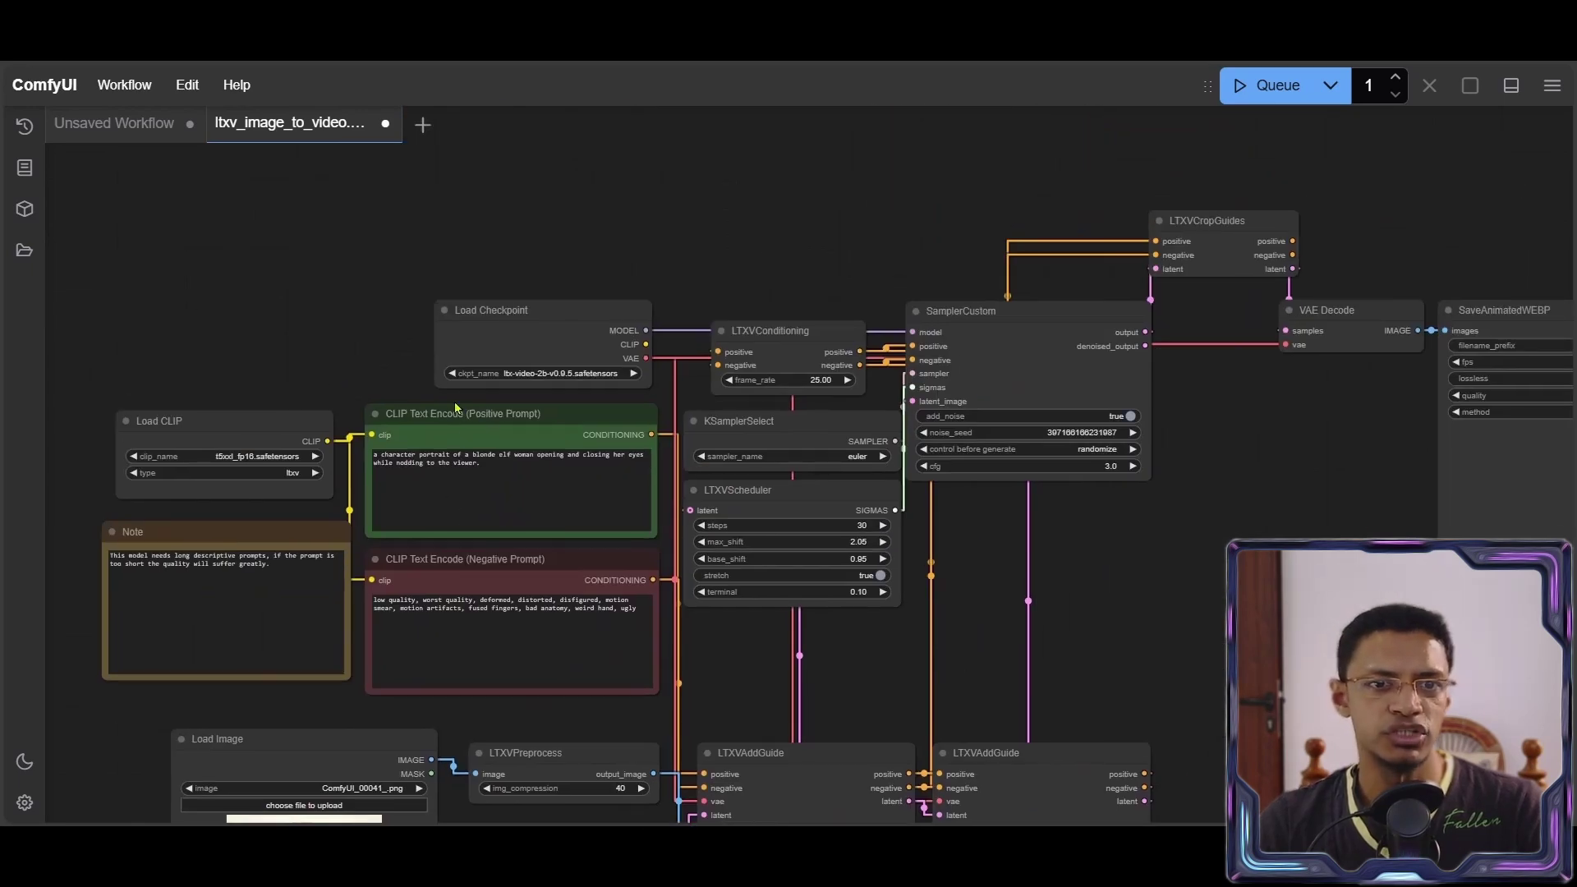
Set the Load CLIP node's clip_name to t5xxl_fp8_e4m3fn.safetensors and check the model chosen in Load Checkpoint
{"action": "scroll", "coordinate": [455, 406], "scroll_direction": "up", "scroll_amount": 5}
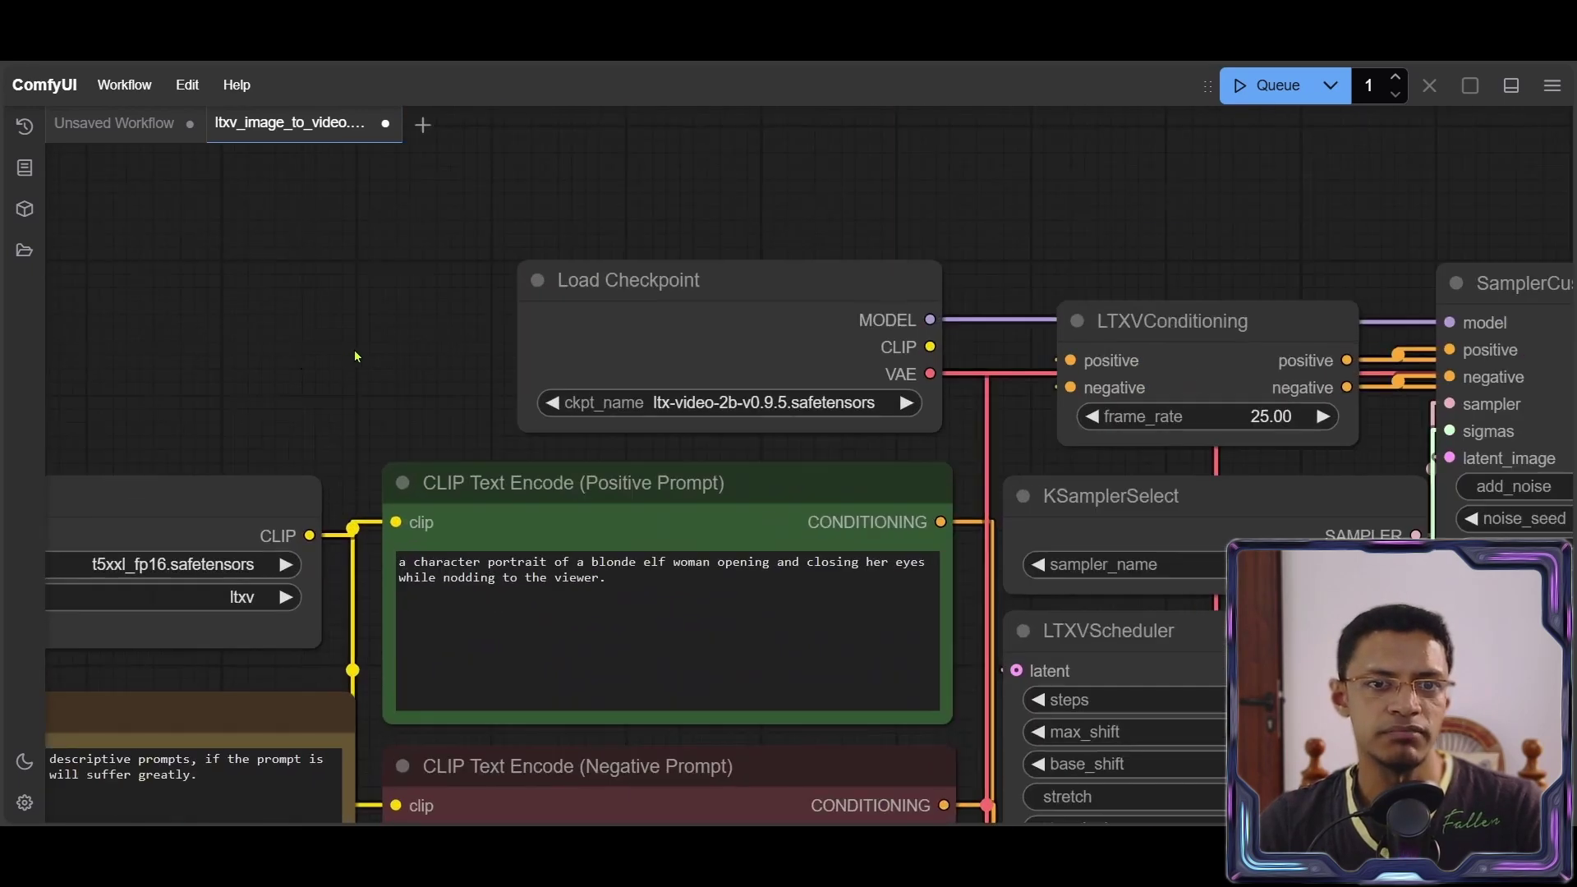
{"action": "left_click", "coordinate": [567, 502]}
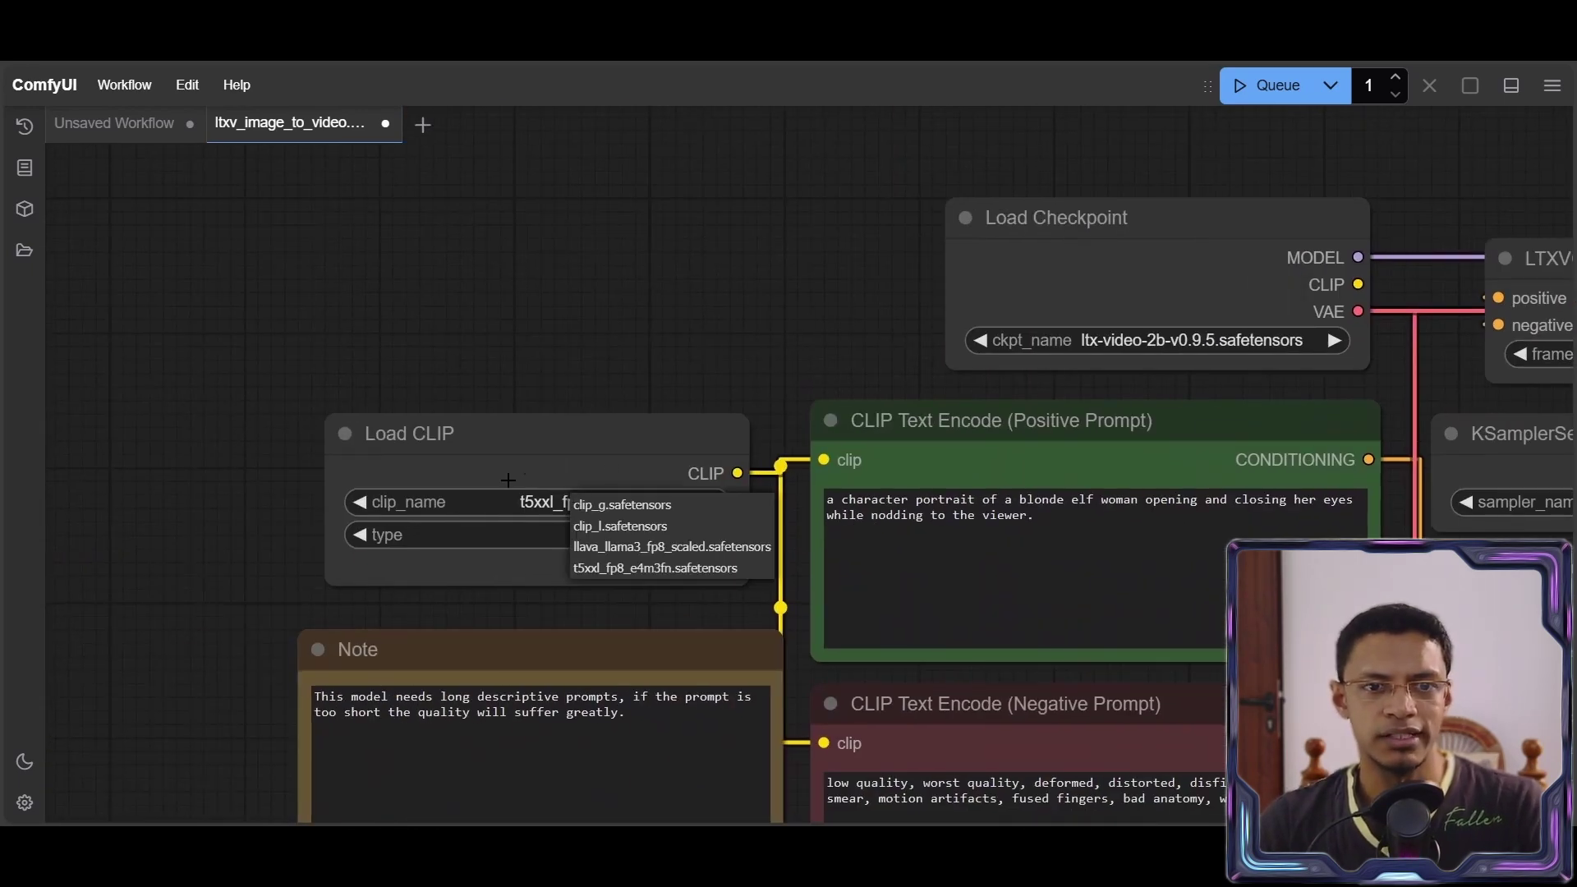
{"action": "left_click", "coordinate": [624, 567]}
{"action": "scroll", "coordinate": [786, 364], "scroll_direction": "up", "scroll_amount": 3}
{"action": "left_click_drag", "start_coordinate": [926, 296], "coordinate": [337, 402]}
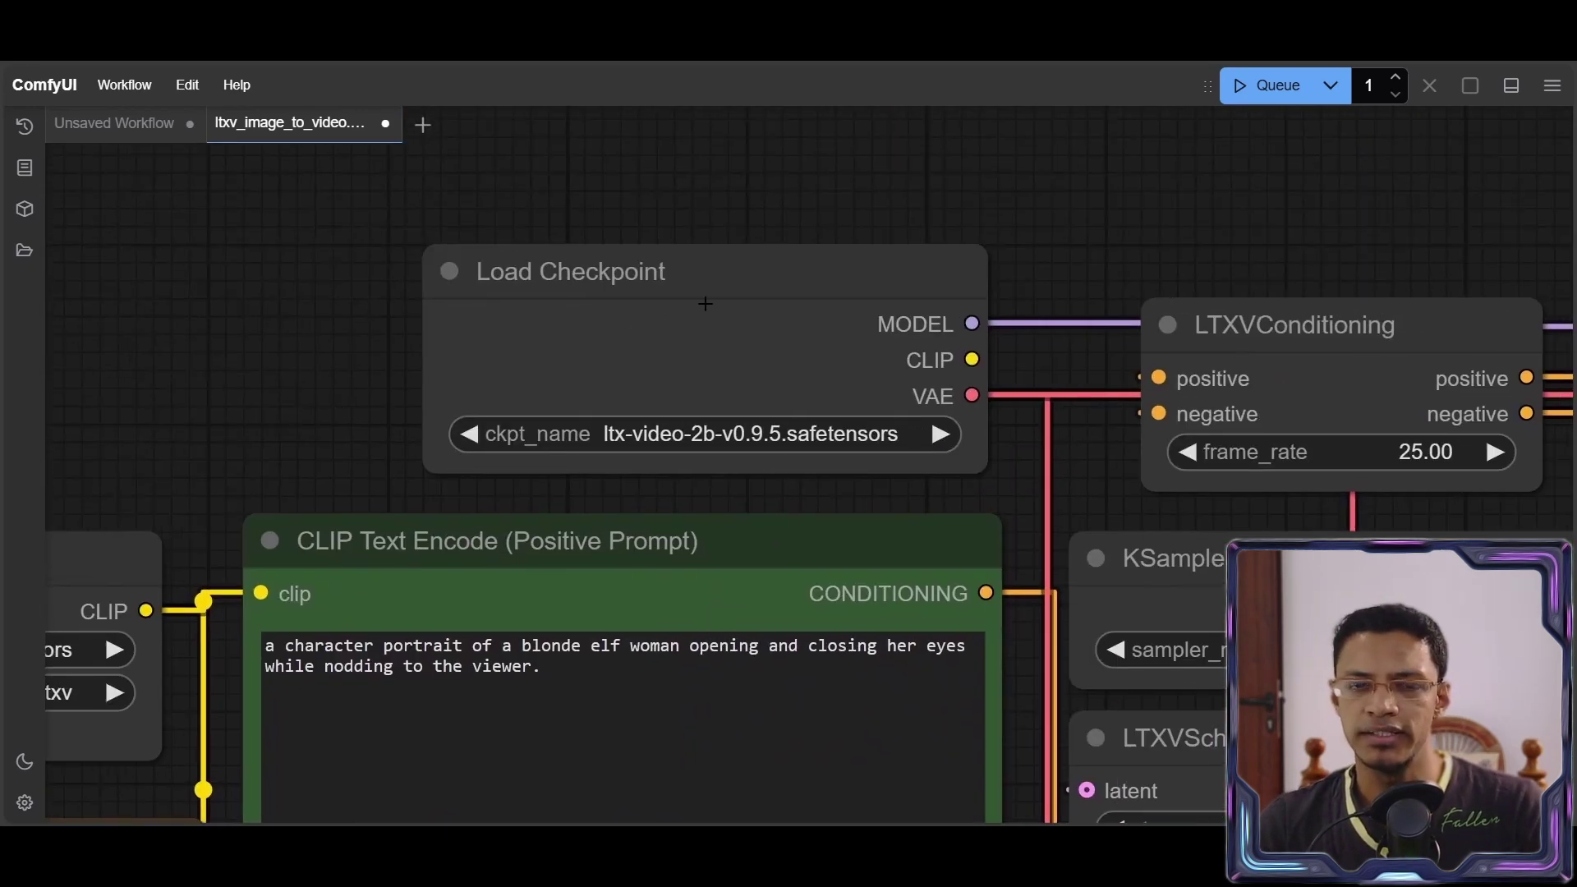
{"action": "left_click", "coordinate": [712, 434]}
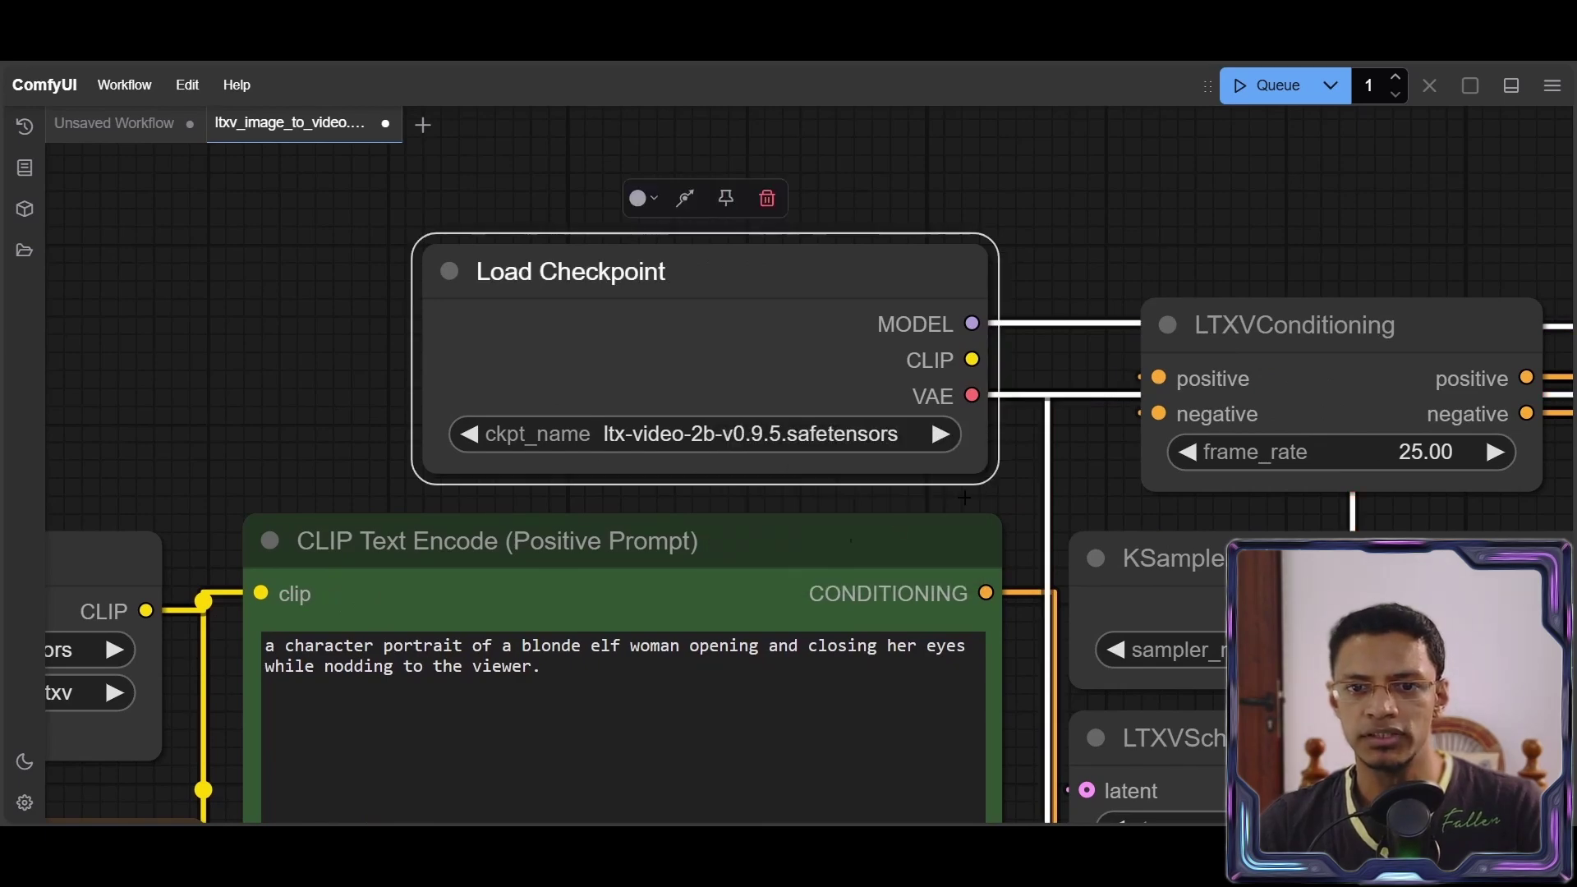
Examine the SamplerCustom, LTXVScheduler and SaveAnimatedWEBP settings of the multi-frame workflow
{"action": "scroll", "coordinate": [1152, 245], "scroll_direction": "down", "scroll_amount": 4}
{"action": "scroll", "coordinate": [1152, 244], "scroll_direction": "down", "scroll_amount": 4}
{"action": "left_click_drag", "start_coordinate": [1152, 244], "coordinate": [359, 278]}
{"action": "scroll", "coordinate": [861, 542], "scroll_direction": "up", "scroll_amount": 4}
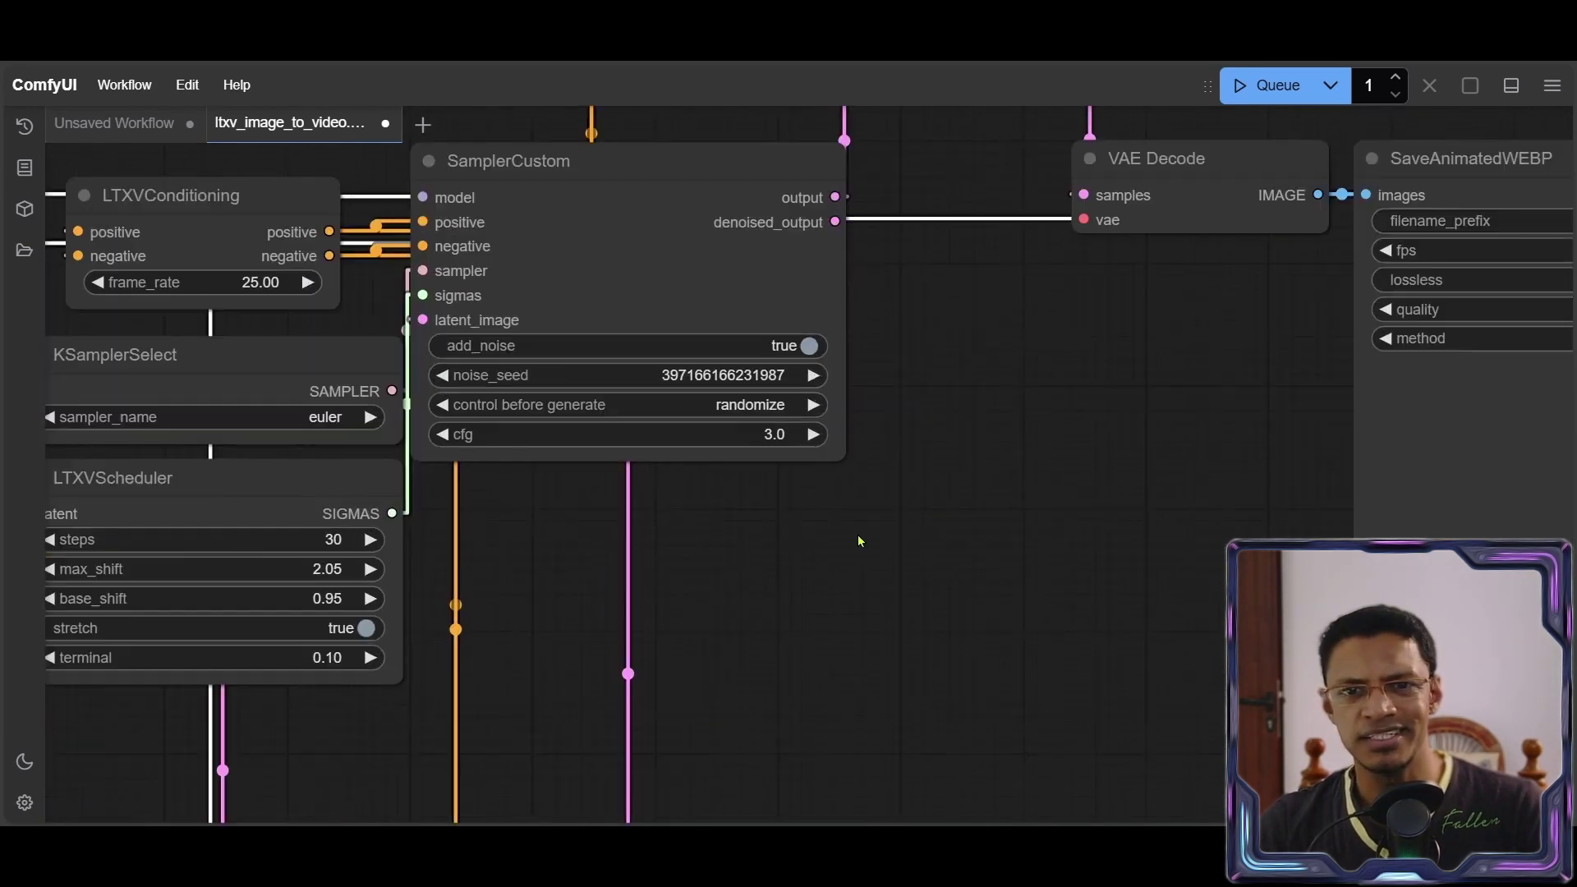
{"action": "scroll", "coordinate": [1151, 549], "scroll_direction": "down", "scroll_amount": 4}
{"action": "left_click_drag", "start_coordinate": [1033, 519], "coordinate": [597, 518]}
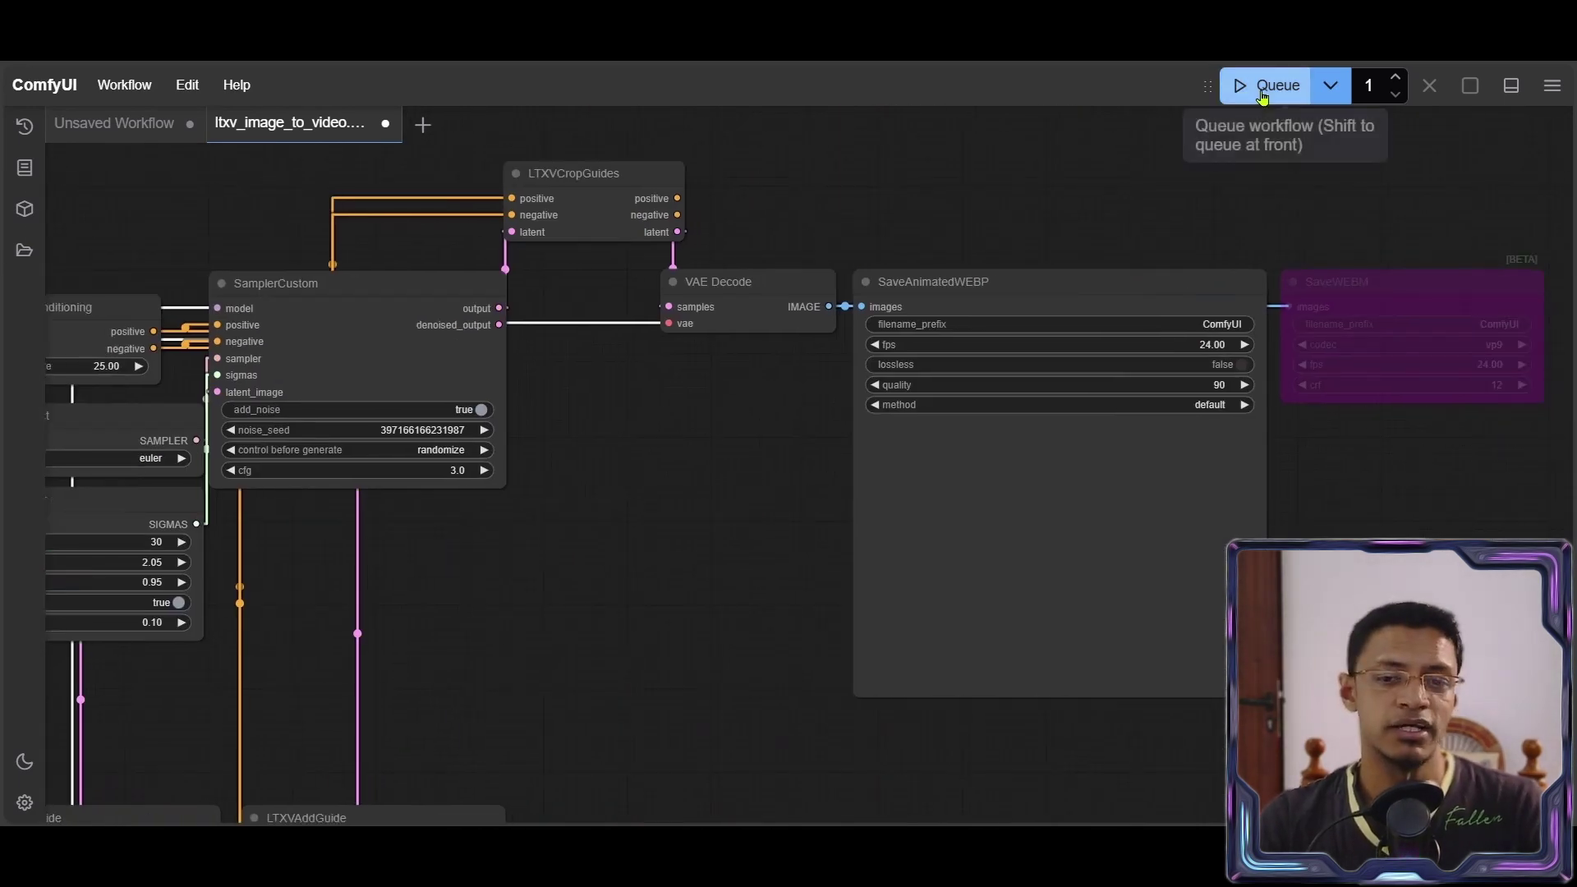
Queue the multi-frame workflow and check the Load Image, Resize Image and LTXVPreprocess settings for the two elf portraits
{"action": "left_click", "coordinate": [1262, 85]}
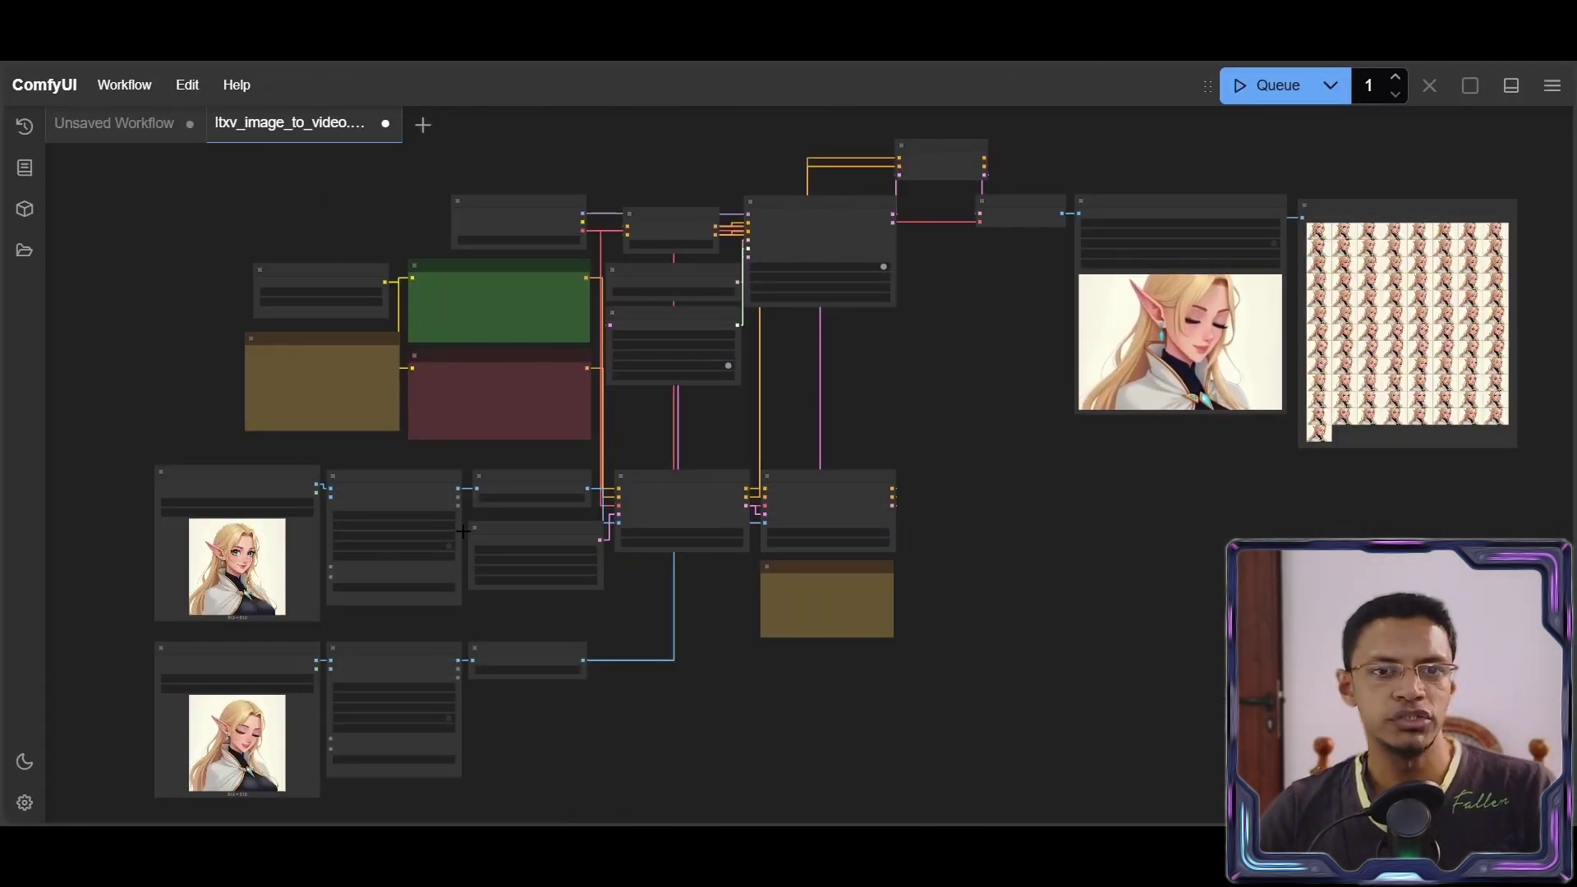
{"action": "left_click_drag", "start_coordinate": [184, 446], "coordinate": [401, 327]}
{"action": "scroll", "coordinate": [453, 422], "scroll_direction": "up", "scroll_amount": 10}
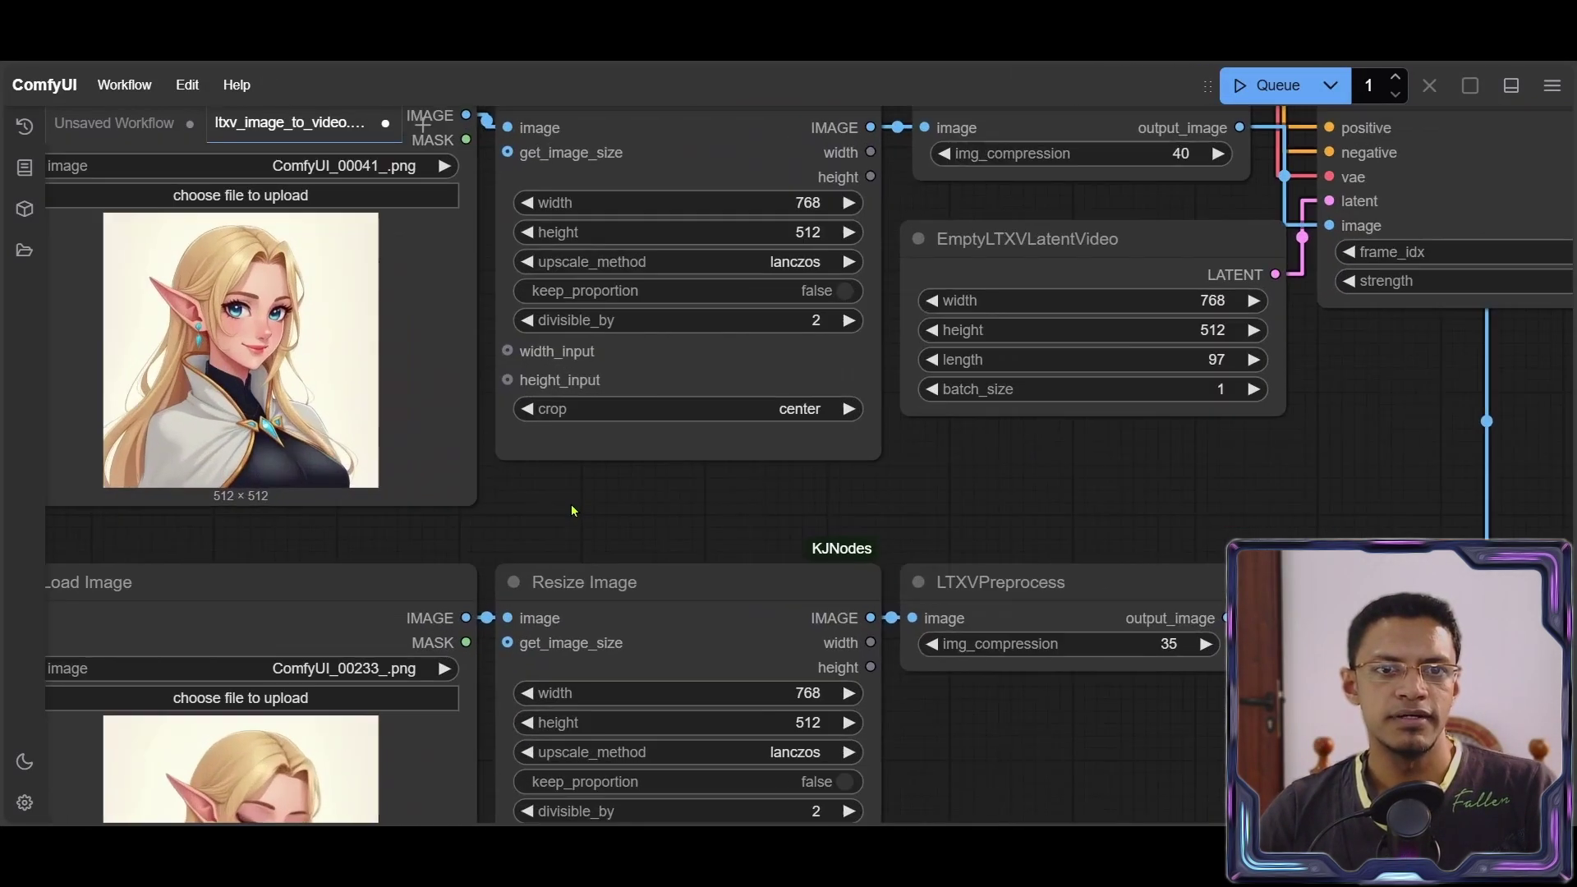
{"action": "left_click_drag", "start_coordinate": [549, 486], "coordinate": [766, 603]}
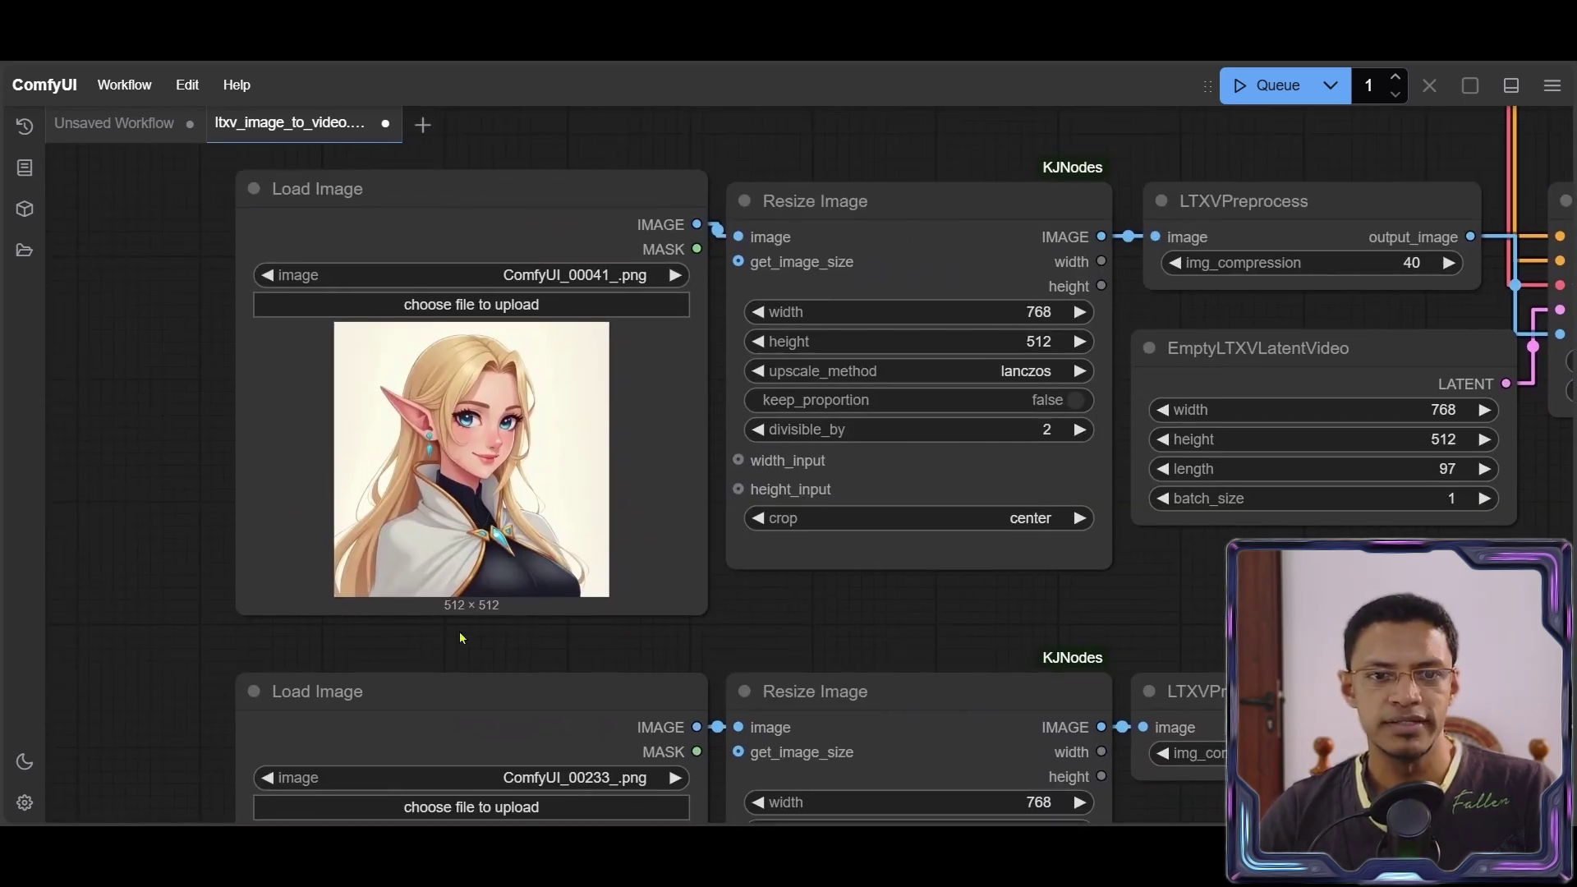
{"action": "mouse_move", "coordinate": [936, 421]}
{"action": "left_mouse_down"}
{"action": "mouse_move", "coordinate": [961, 436]}
{"action": "mouse_move", "coordinate": [936, 409]}
{"action": "left_mouse_up"}
{"action": "left_click_drag", "start_coordinate": [1136, 602], "coordinate": [1082, 628]}
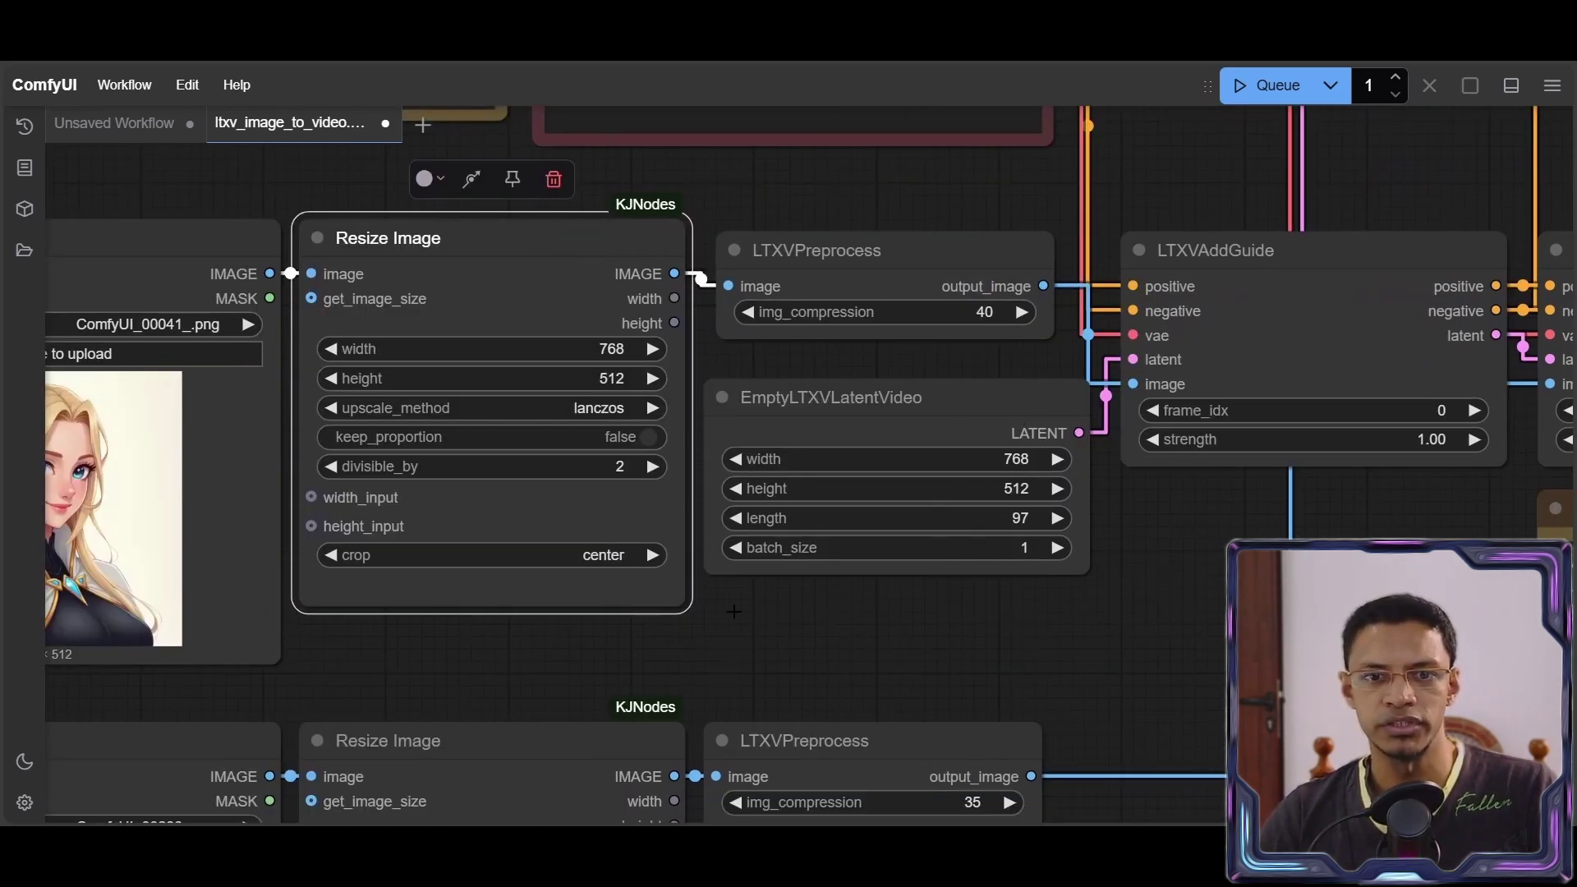
{"action": "left_click_drag", "start_coordinate": [623, 636], "coordinate": [822, 143]}
{"action": "scroll", "coordinate": [863, 584], "scroll_direction": "down", "scroll_amount": 7}
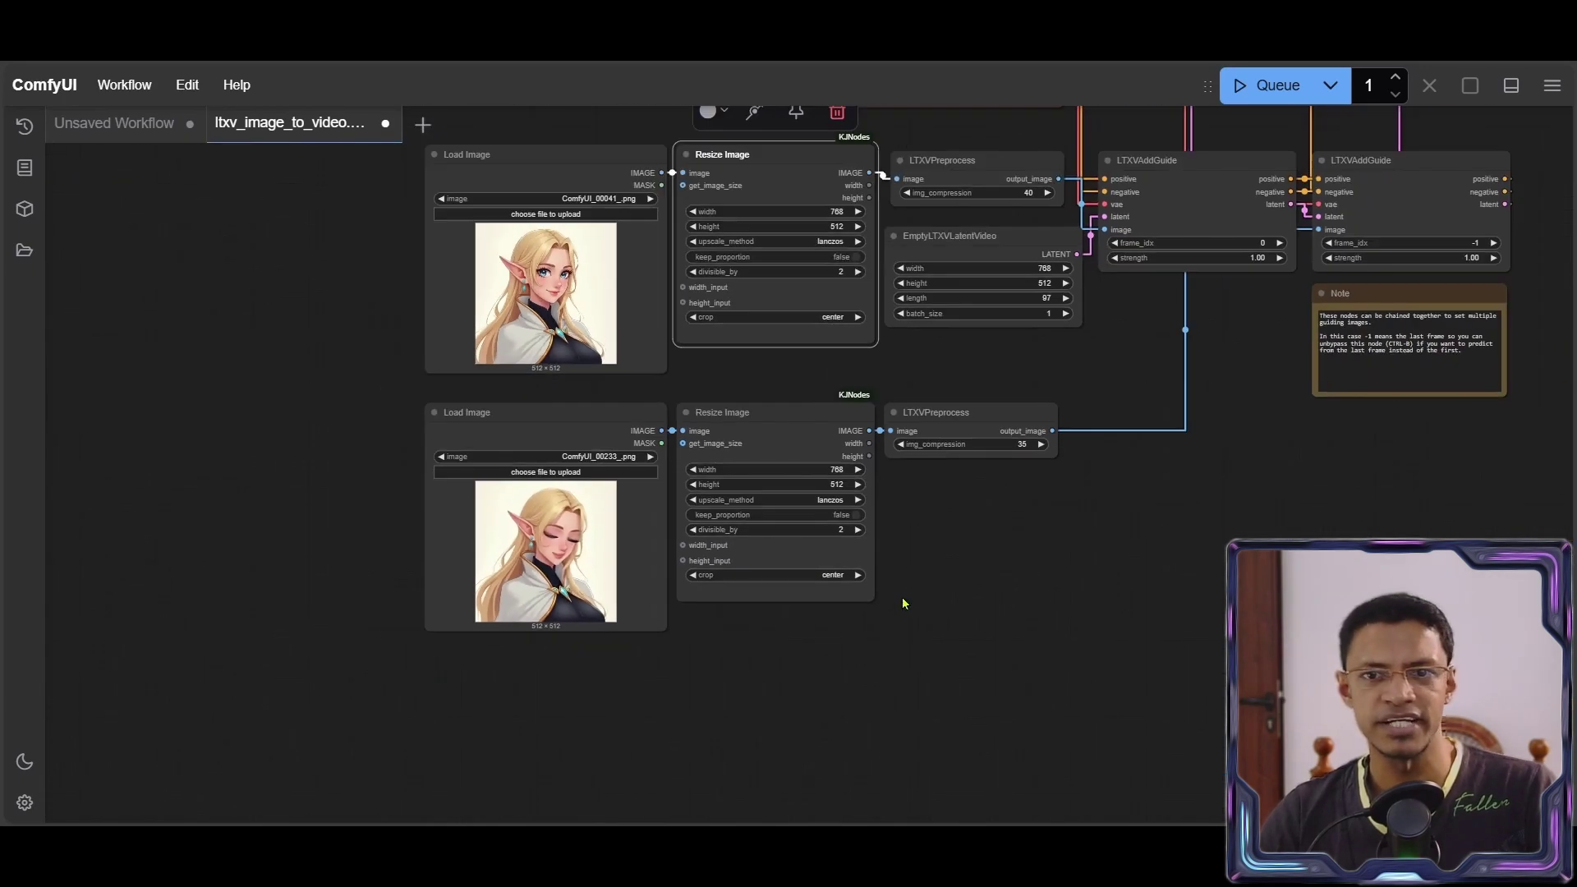
Examine the generated elf video in SaveAnimatedWEBP and its individual frames in Preview Image
{"action": "left_click_drag", "start_coordinate": [1074, 503], "coordinate": [574, 704]}
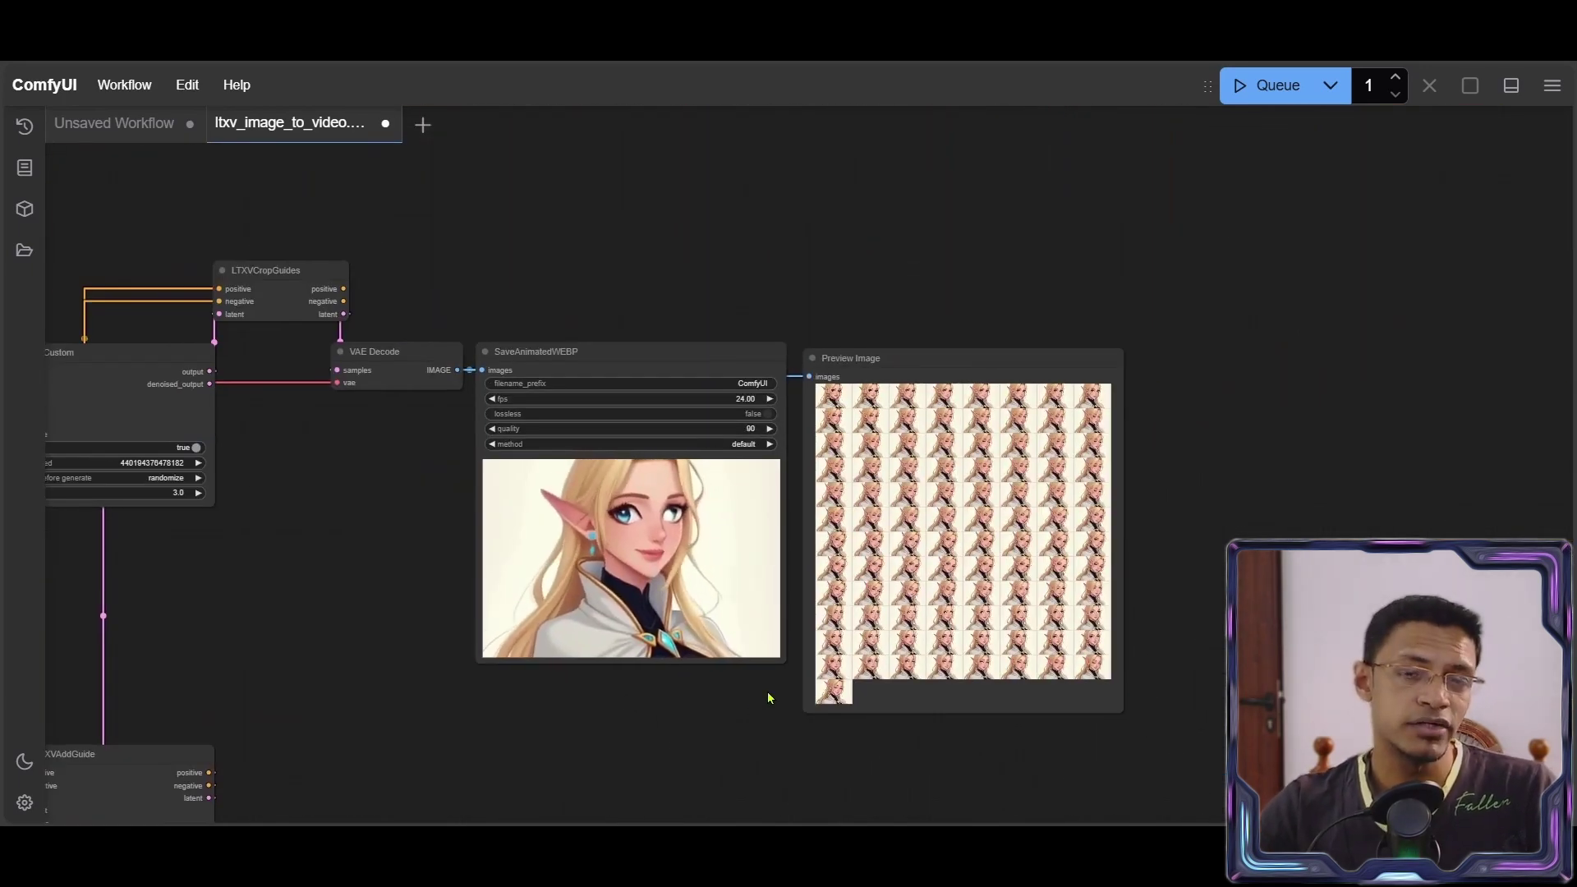
{"action": "left_click_drag", "start_coordinate": [382, 667], "coordinate": [440, 640]}
{"action": "left_click_drag", "start_coordinate": [604, 206], "coordinate": [655, 197]}
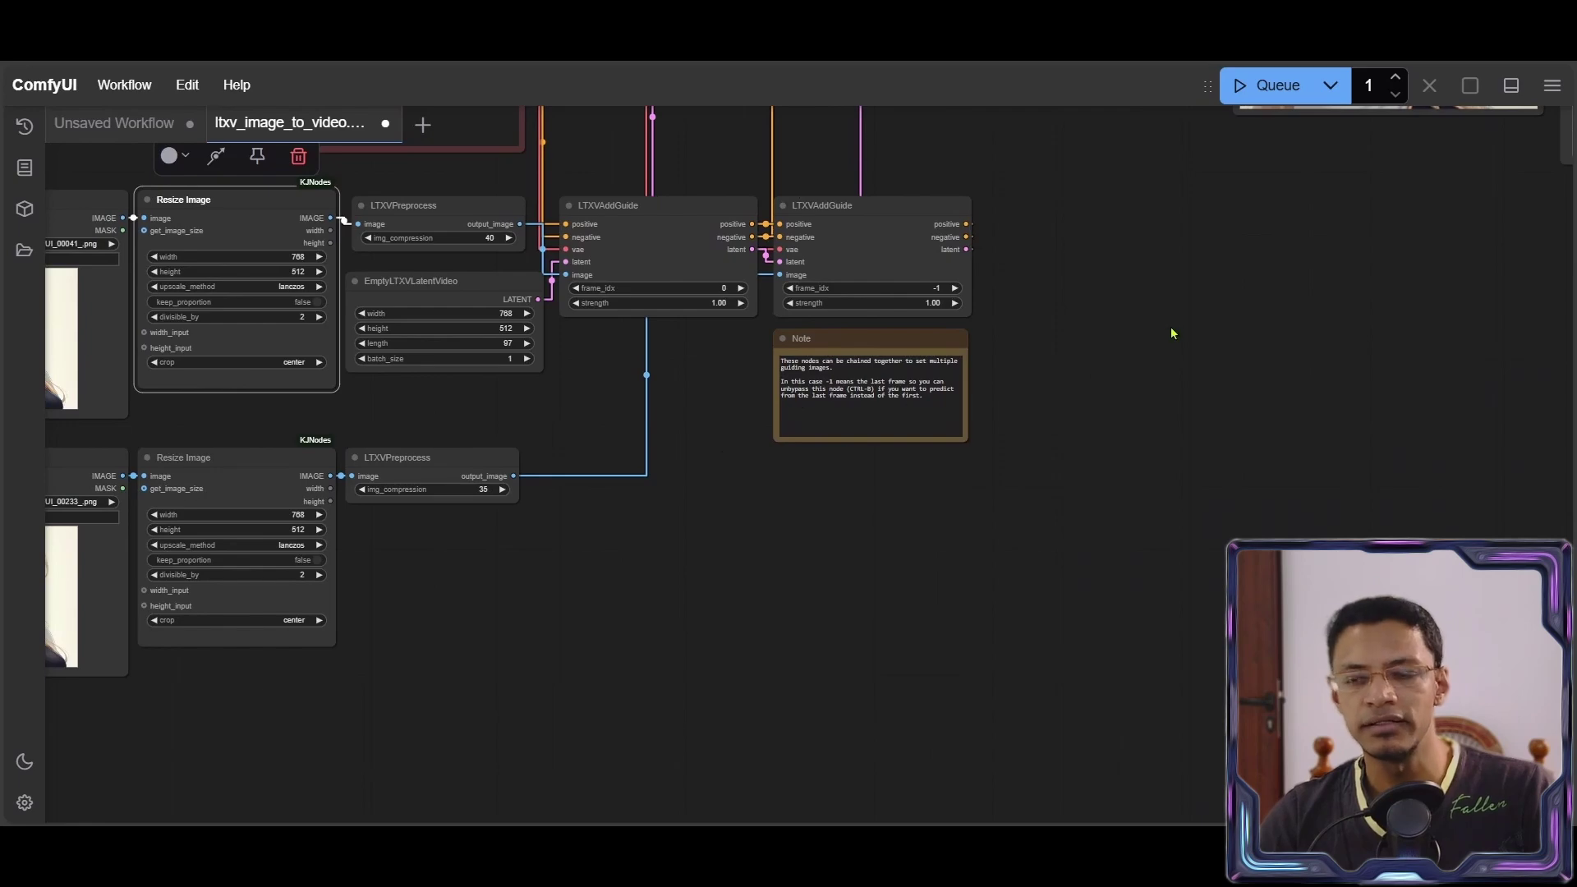
{"action": "left_click_drag", "start_coordinate": [1171, 334], "coordinate": [653, 695]}
{"action": "left_click_drag", "start_coordinate": [1249, 280], "coordinate": [894, 460]}
{"action": "scroll", "coordinate": [746, 312], "scroll_direction": "up", "scroll_amount": 10}
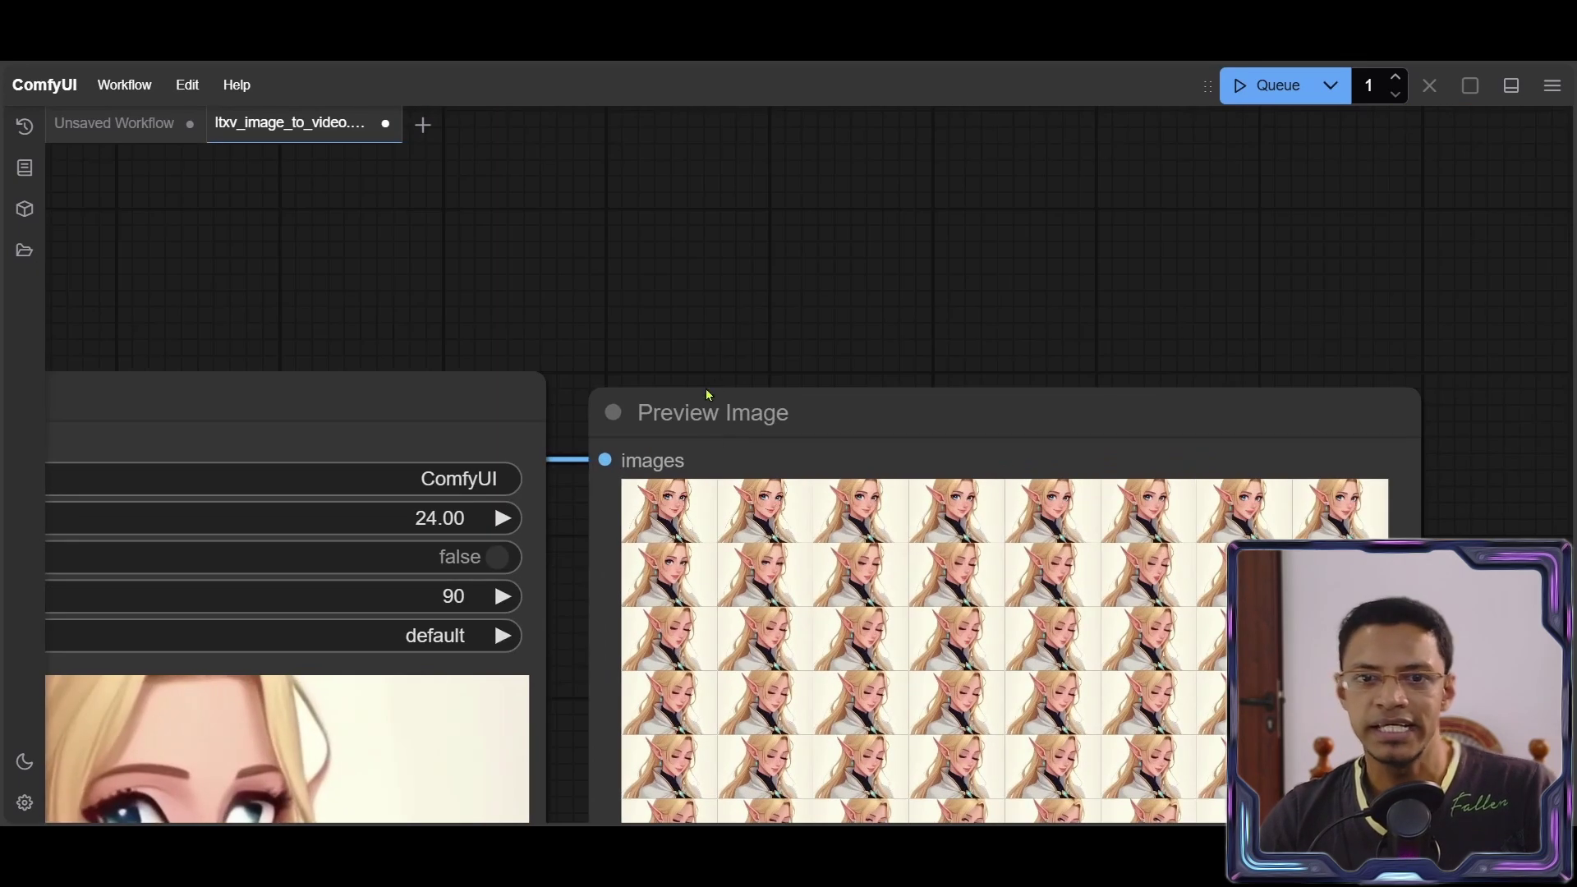
{"action": "left_click_drag", "start_coordinate": [205, 706], "coordinate": [838, 375]}
{"action": "scroll", "coordinate": [838, 375], "scroll_direction": "down", "scroll_amount": 11}
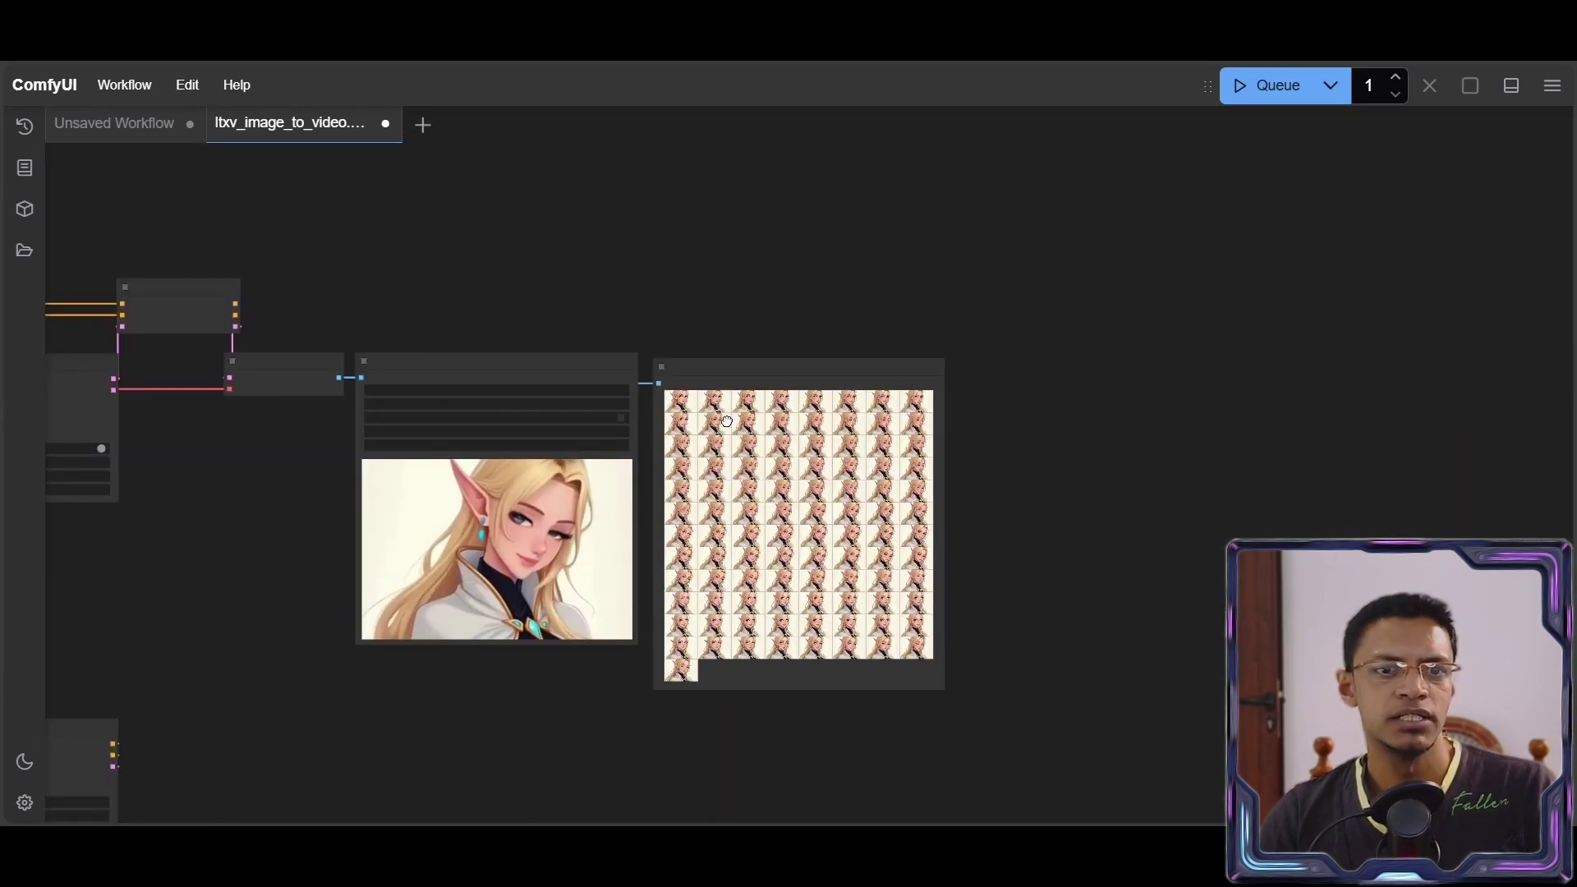
{"action": "left_click_drag", "start_coordinate": [545, 485], "coordinate": [884, 412]}
{"action": "scroll", "coordinate": [185, 548], "scroll_direction": "down", "scroll_amount": 3}
{"action": "left_click_drag", "start_coordinate": [327, 651], "coordinate": [690, 530]}
{"action": "scroll", "coordinate": [297, 456], "scroll_direction": "down", "scroll_amount": 1}
{"action": "scroll", "coordinate": [1306, 451], "scroll_direction": "up", "scroll_amount": 1}
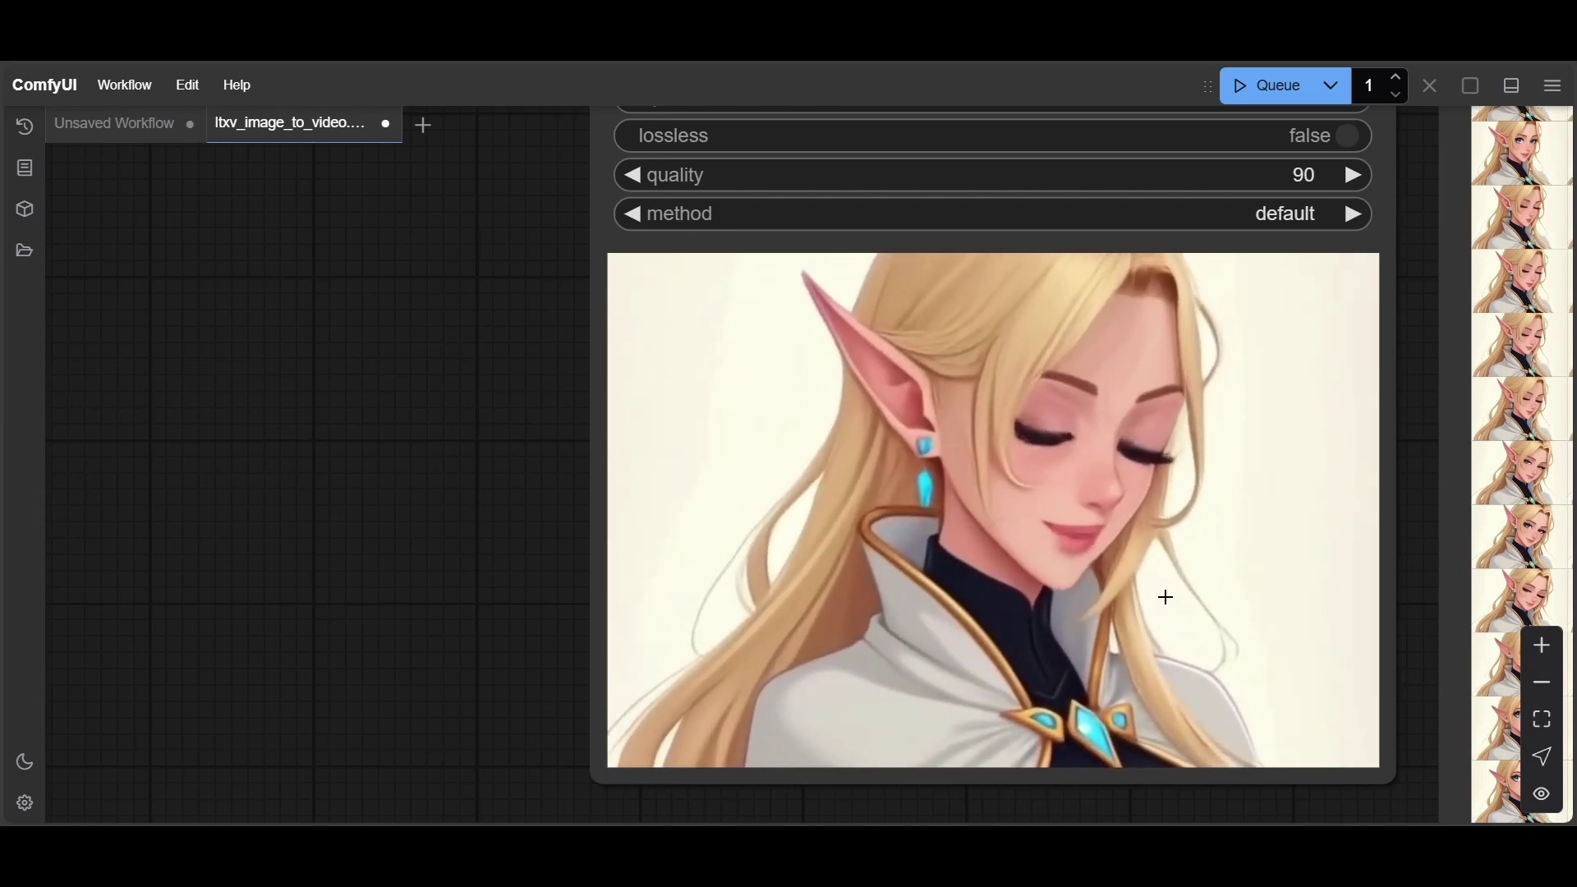
Move the Load Image nodes holding ComfyUI_00041_.png and ComfyUI_00233_.png beside the Preview Image node, one above the other
{"action": "scroll", "coordinate": [959, 507], "scroll_direction": "down", "scroll_amount": 10}
{"action": "left_click_drag", "start_coordinate": [298, 668], "coordinate": [852, 287]}
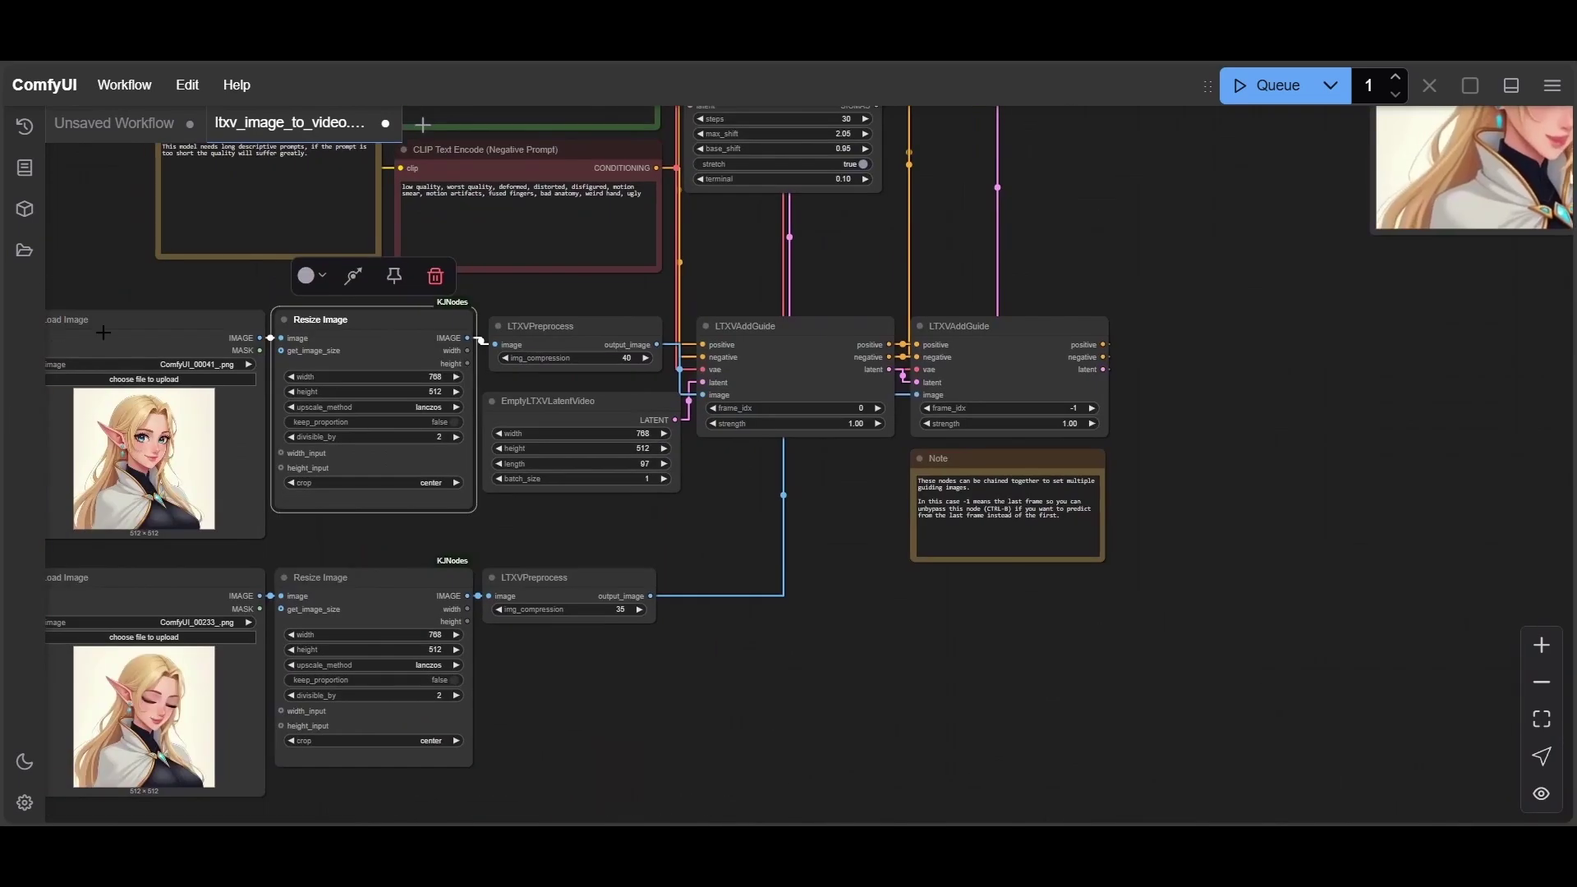
{"action": "left_click_drag", "start_coordinate": [110, 327], "coordinate": [1290, 279]}
{"action": "left_click_drag", "start_coordinate": [144, 577], "coordinate": [1407, 684]}
{"action": "left_click_drag", "start_coordinate": [1527, 416], "coordinate": [749, 485]}
{"action": "left_click_drag", "start_coordinate": [585, 388], "coordinate": [1442, 156]}
{"action": "left_click_drag", "start_coordinate": [1243, 451], "coordinate": [1095, 275]}
{"action": "left_click_drag", "start_coordinate": [465, 579], "coordinate": [1271, 231]}
{"action": "left_click_drag", "start_coordinate": [1067, 317], "coordinate": [673, 751]}
{"action": "left_click_drag", "start_coordinate": [839, 386], "coordinate": [834, 163]}
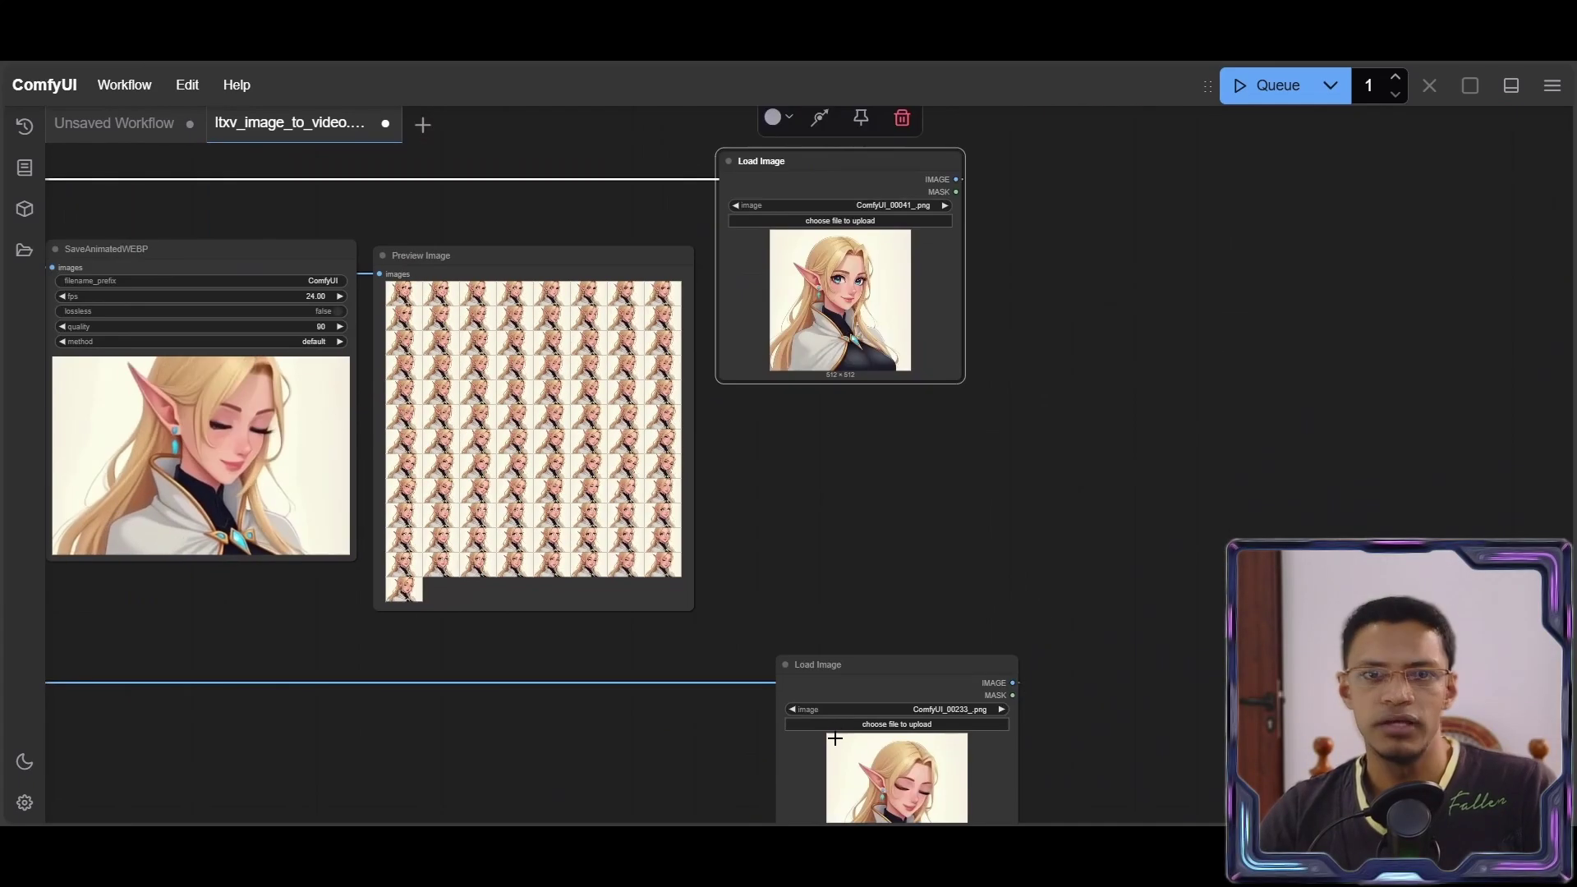
{"action": "left_click_drag", "start_coordinate": [871, 664], "coordinate": [812, 462]}
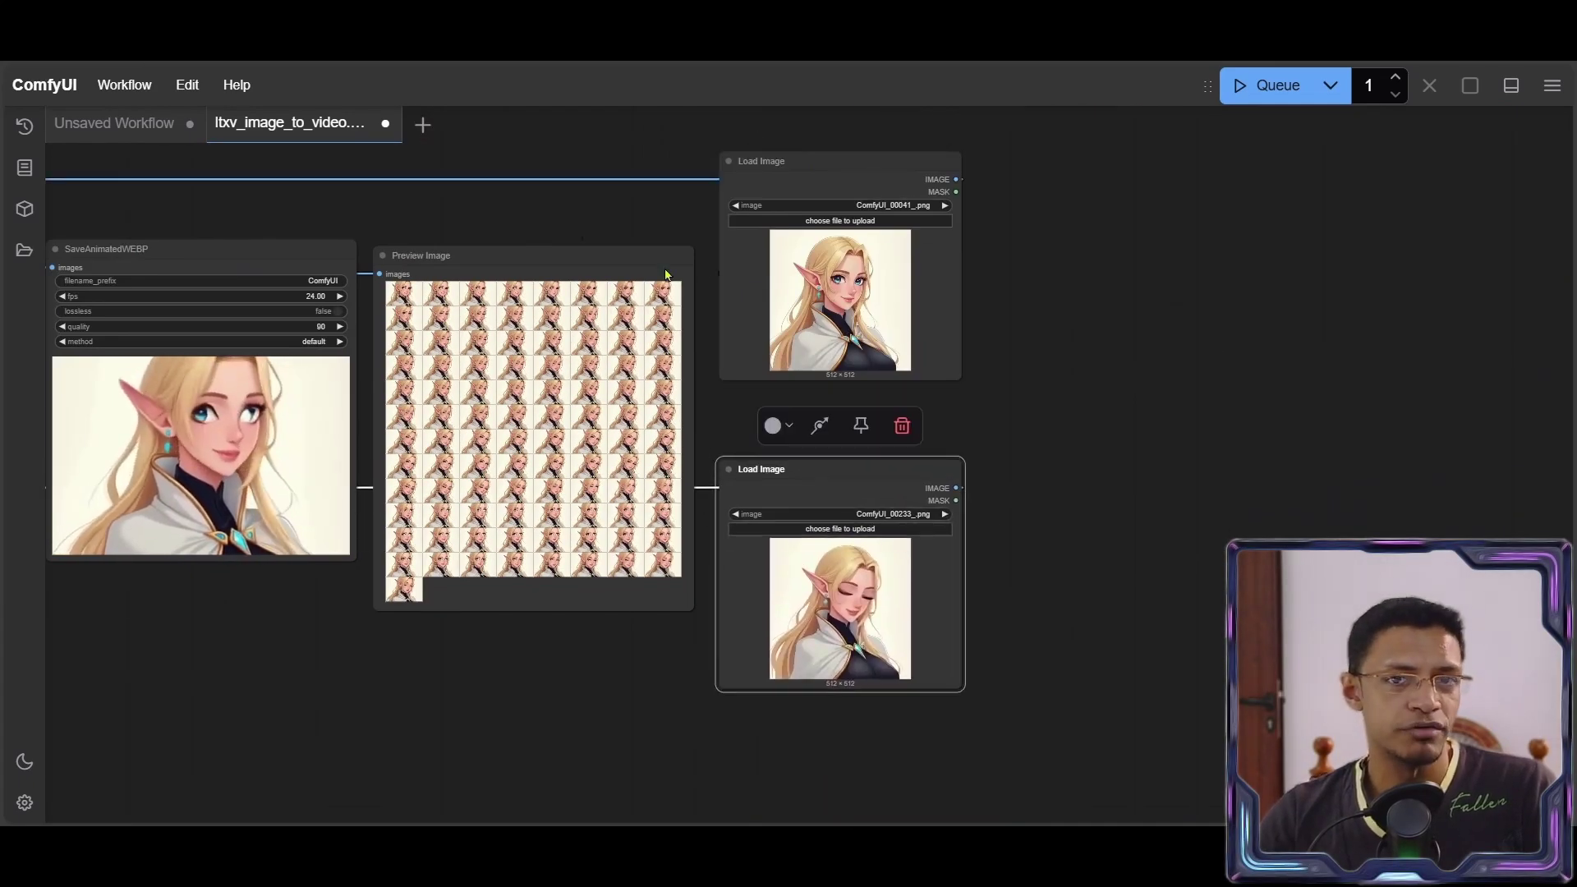
Enlarge the first and last generated frames in Preview Image to compare them with the two source portraits
{"action": "scroll", "coordinate": [721, 188], "scroll_direction": "up", "scroll_amount": 5}
{"action": "scroll", "coordinate": [493, 263], "scroll_direction": "up", "scroll_amount": 1}
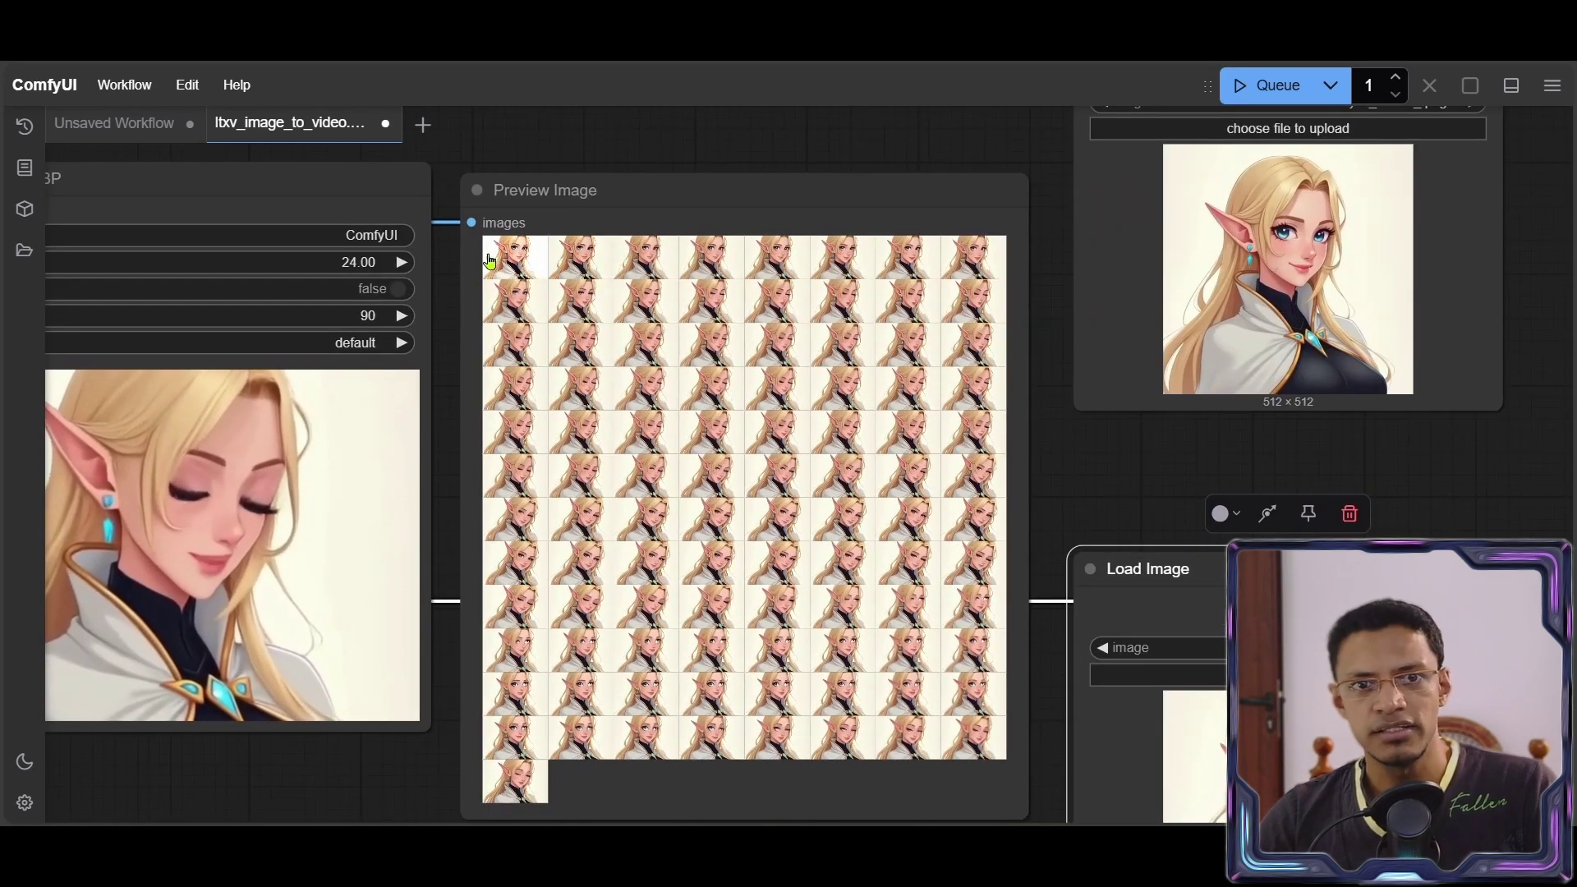
{"action": "left_click", "coordinate": [503, 271]}
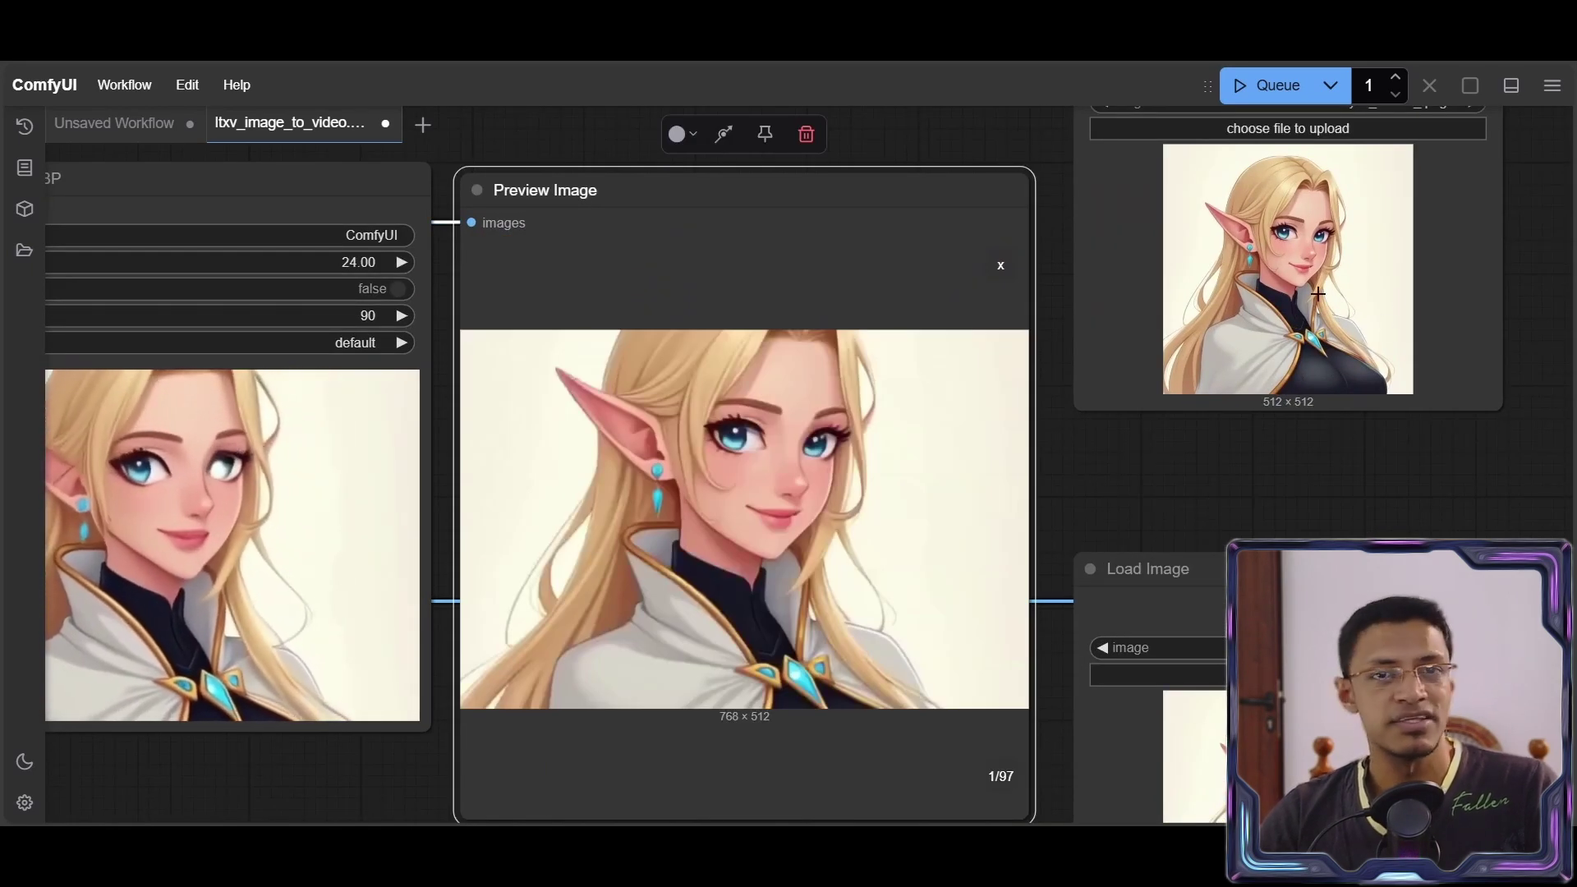
{"action": "left_click", "coordinate": [1000, 264]}
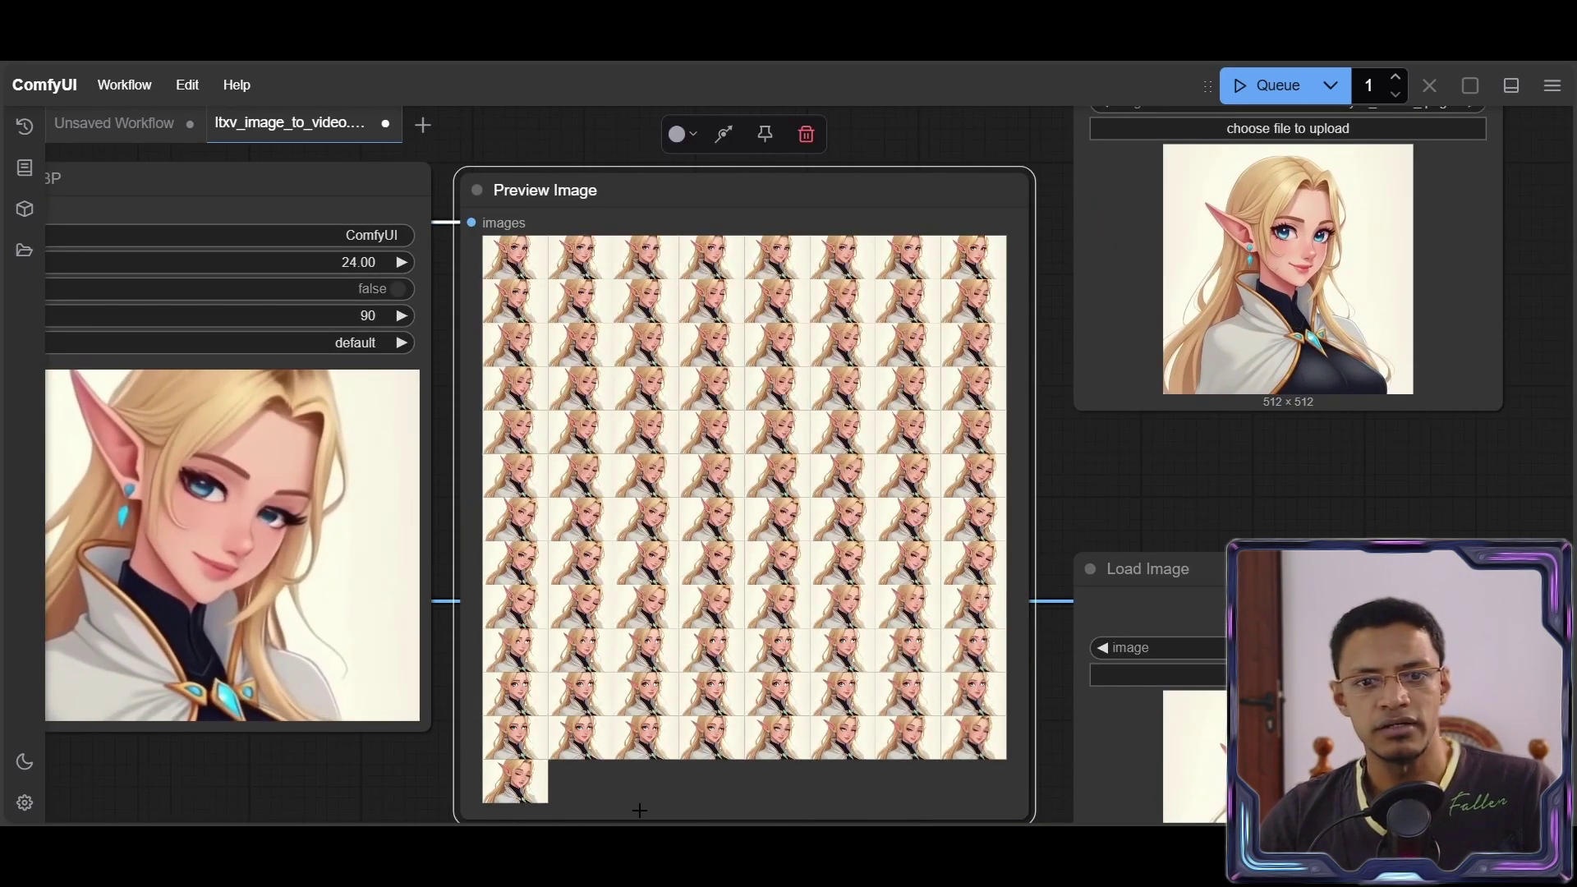
{"action": "left_click", "coordinate": [526, 794]}
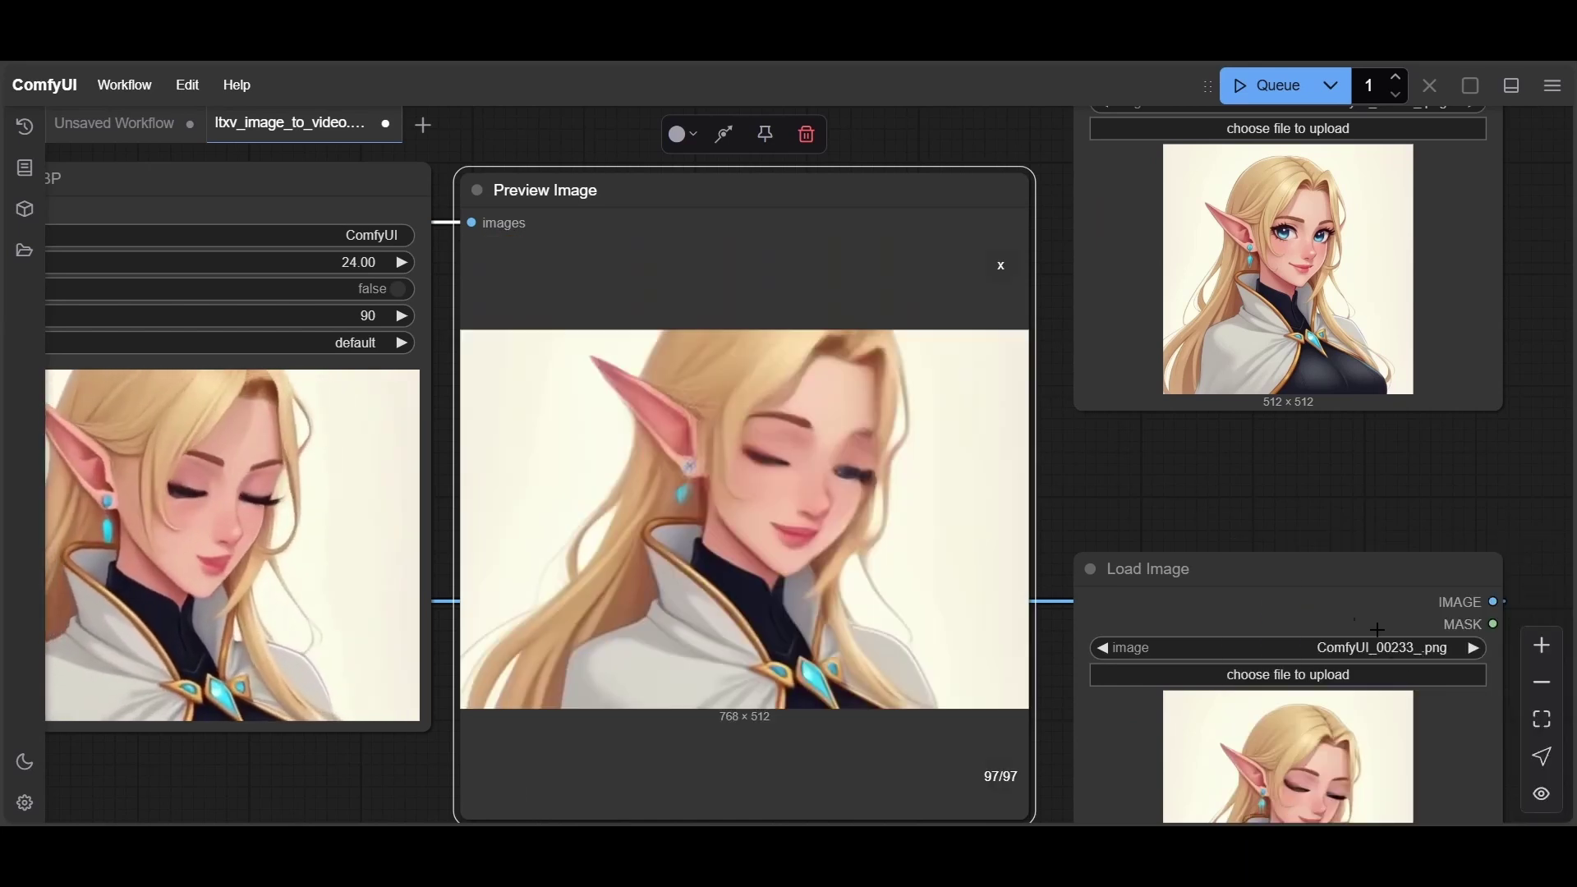
Shift the first LTXVAddGuide node, the one with frame_idx 0, slightly up and to the left
{"action": "left_click_drag", "start_coordinate": [1347, 608], "coordinate": [1337, 542]}
{"action": "scroll", "coordinate": [408, 549], "scroll_direction": "down", "scroll_amount": 10}
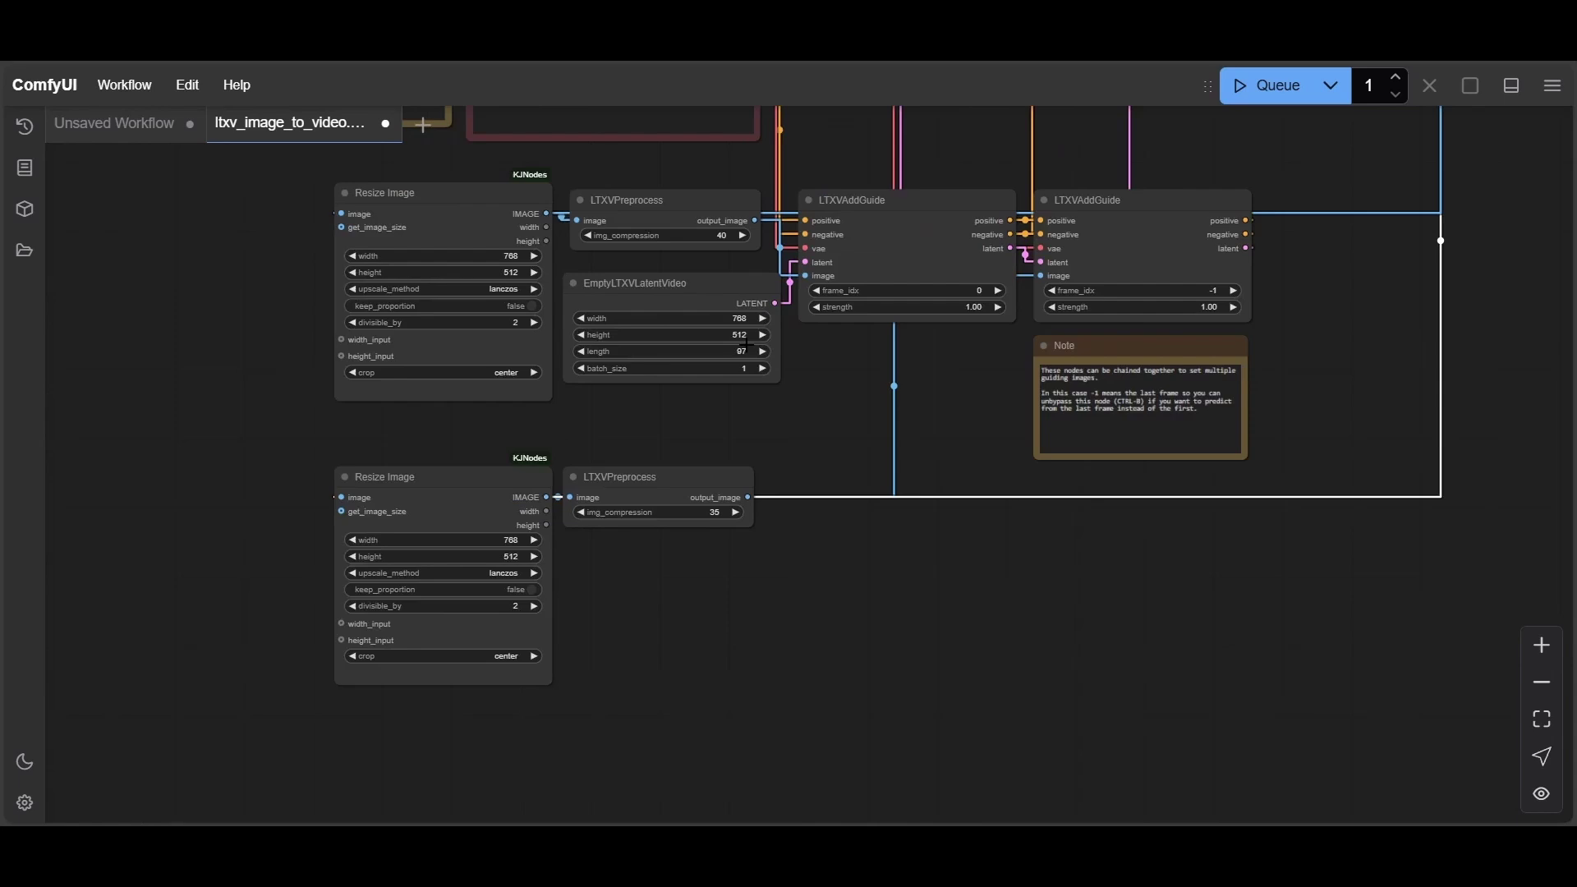
{"action": "scroll", "coordinate": [1224, 354], "scroll_direction": "up", "scroll_amount": 5}
{"action": "left_click_drag", "start_coordinate": [474, 555], "coordinate": [653, 557]}
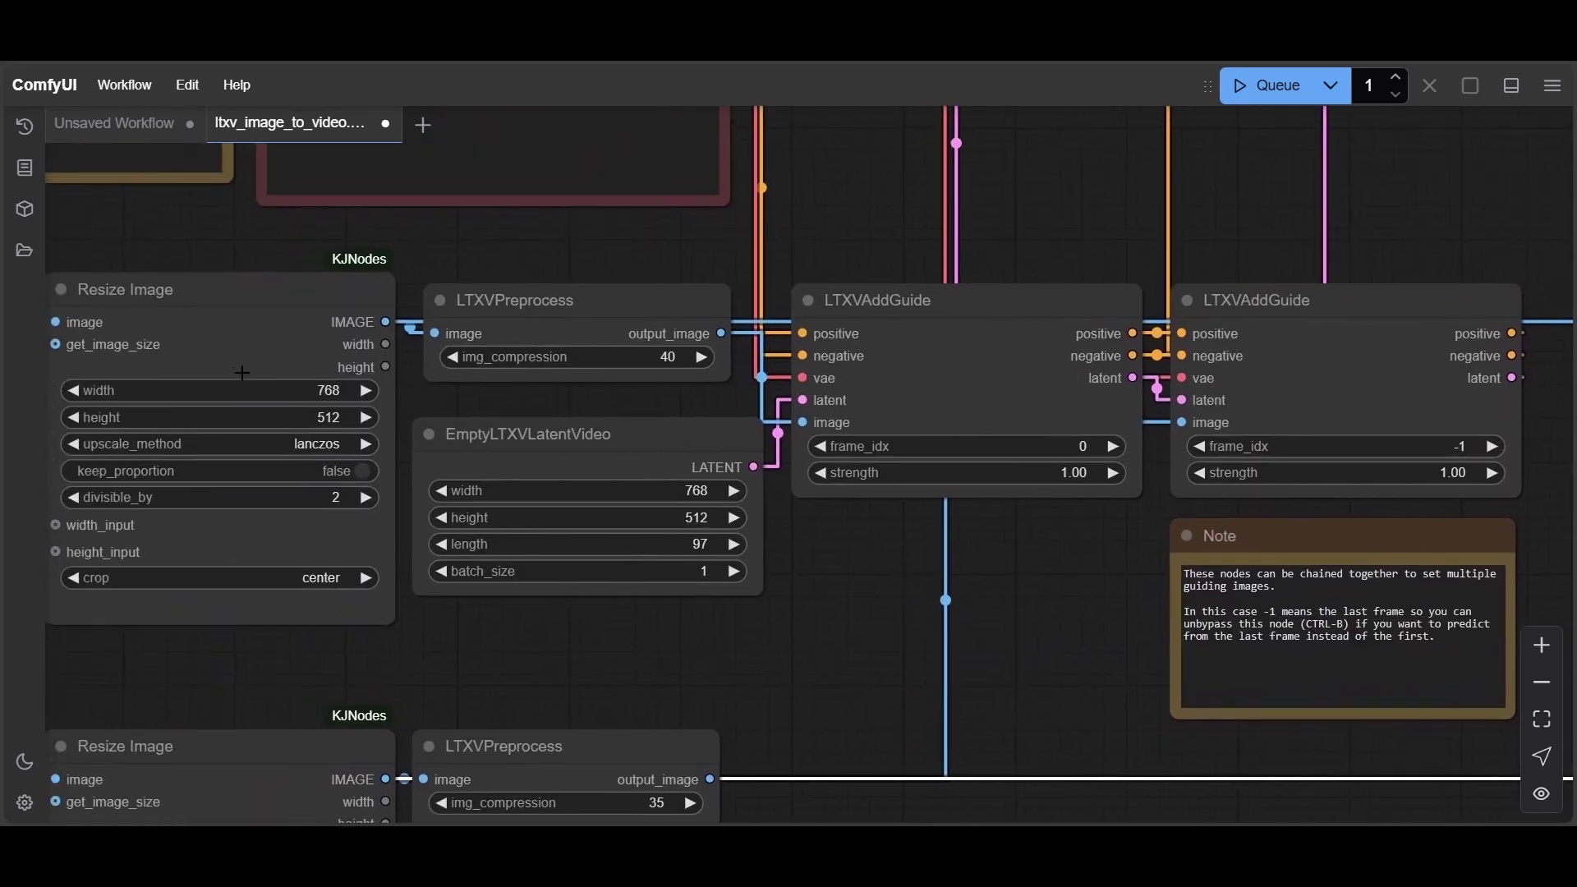
{"action": "left_click_drag", "start_coordinate": [968, 305], "coordinate": [958, 248]}
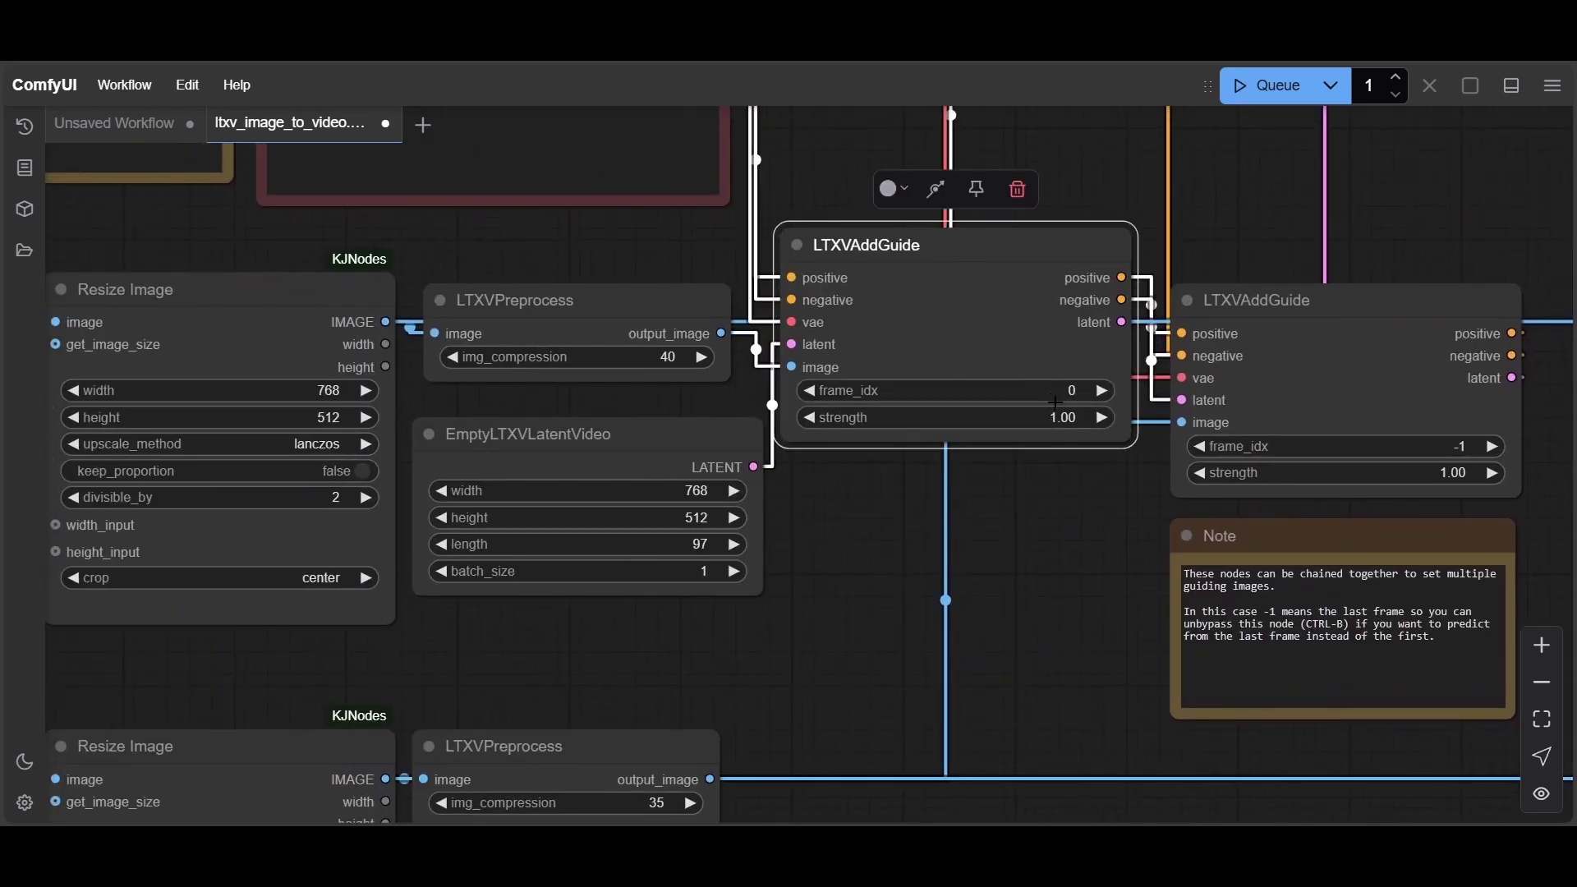
Examine the frame_idx and strength of both LTXVAddGuide nodes and read the note about chaining guiding images
{"action": "scroll", "coordinate": [1048, 460], "scroll_direction": "right", "scroll_amount": 3}
{"action": "scroll", "coordinate": [1047, 461], "scroll_direction": "up", "scroll_amount": 1}
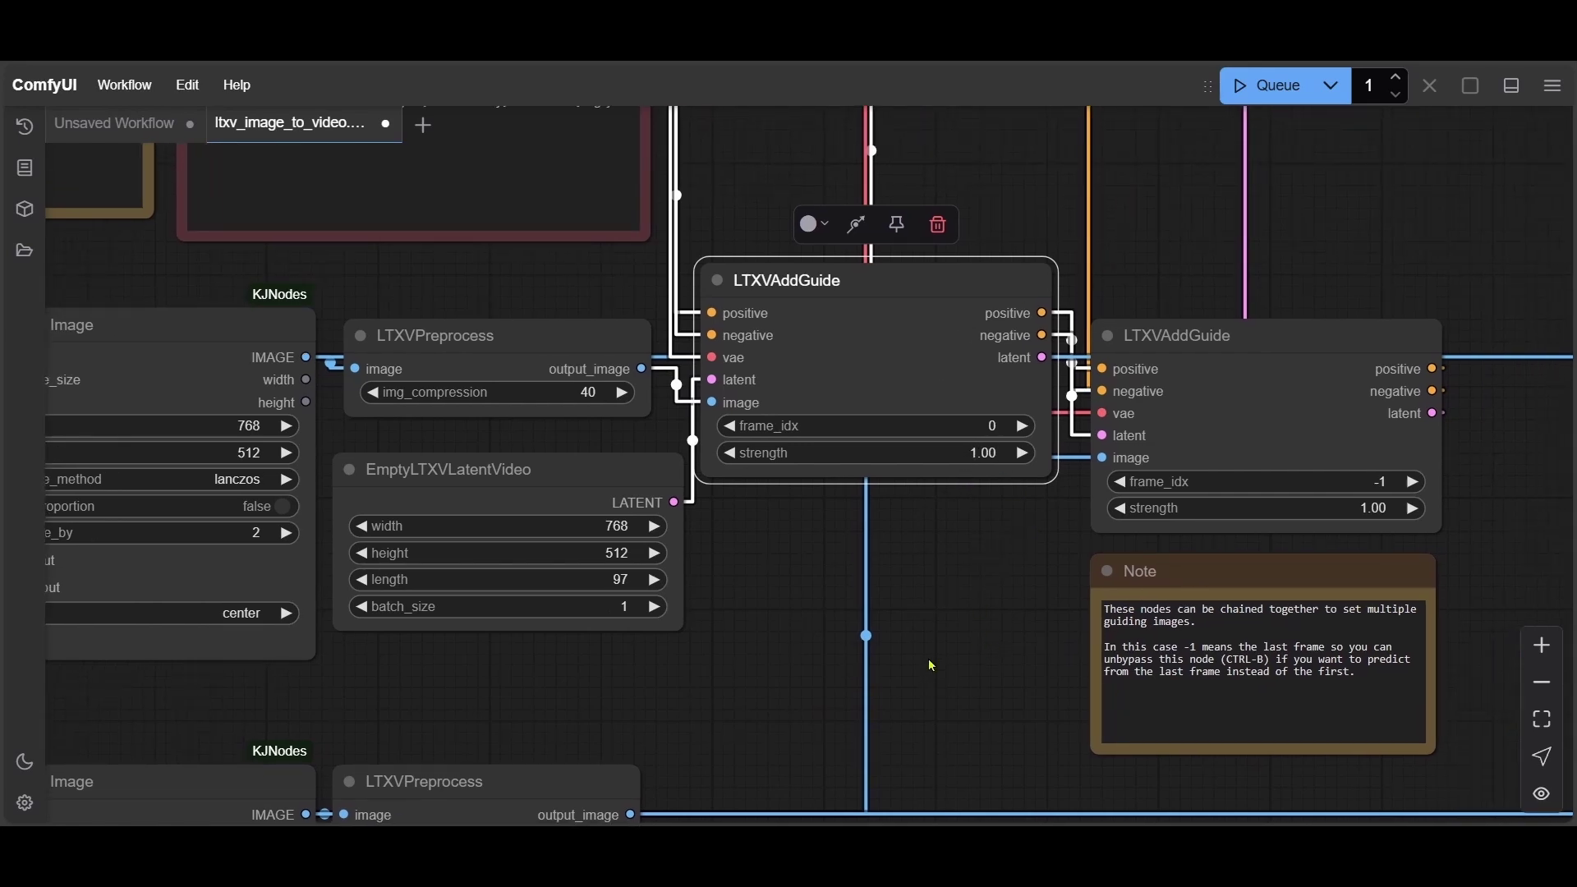
{"action": "scroll", "coordinate": [1051, 443], "scroll_direction": "right", "scroll_amount": 5}
{"action": "scroll", "coordinate": [1052, 444], "scroll_direction": "down", "scroll_amount": 1}
{"action": "scroll", "coordinate": [1052, 444], "scroll_direction": "up", "scroll_amount": 5}
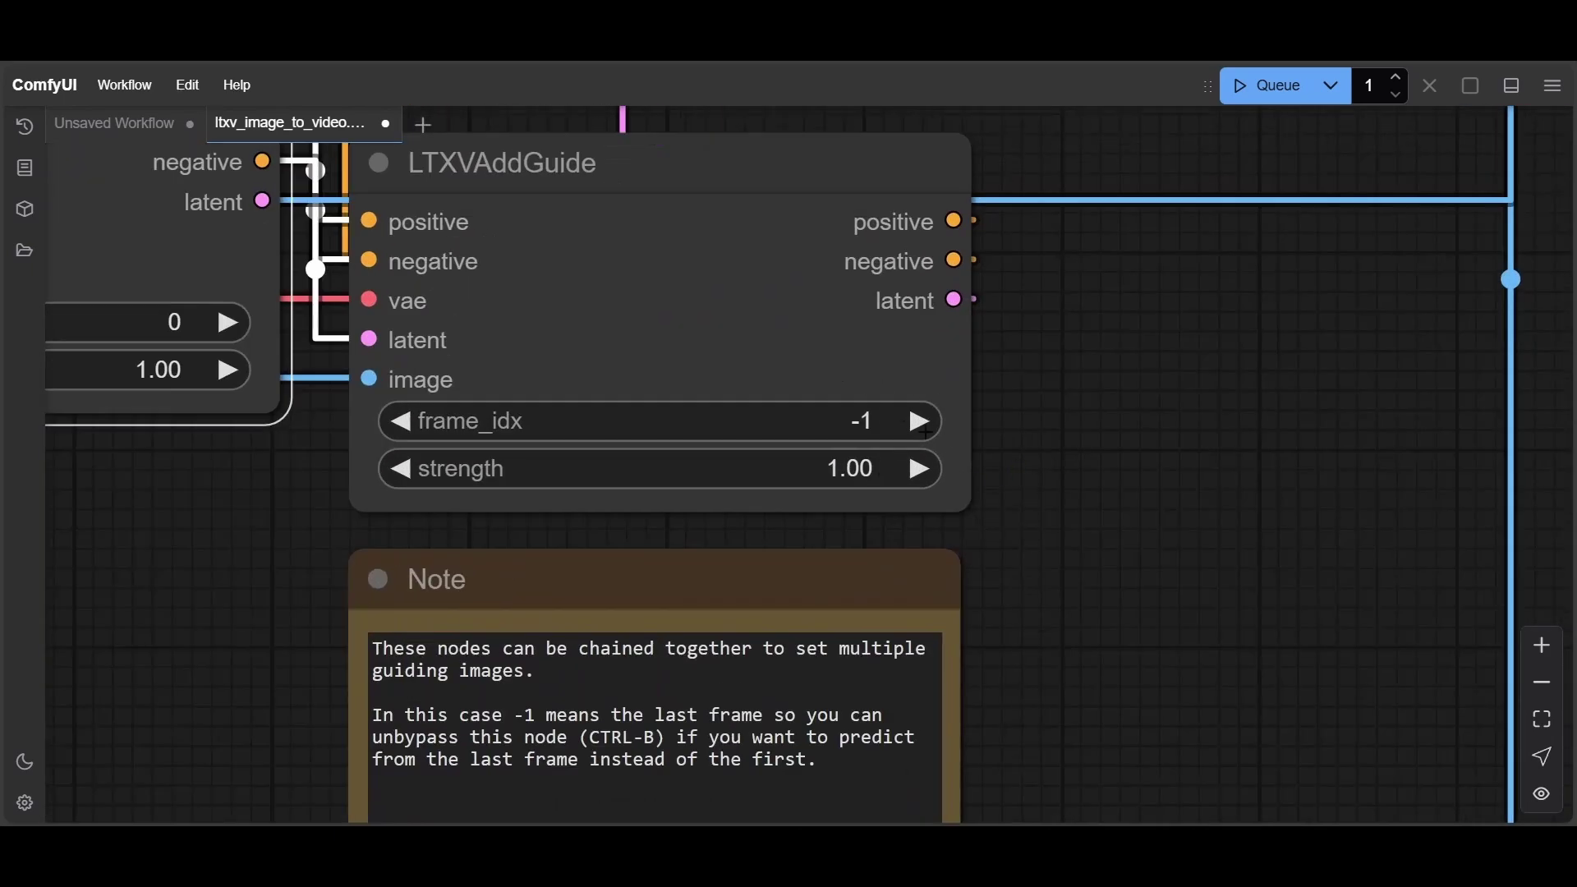
{"action": "scroll", "coordinate": [1272, 564], "scroll_direction": "down", "scroll_amount": 3}
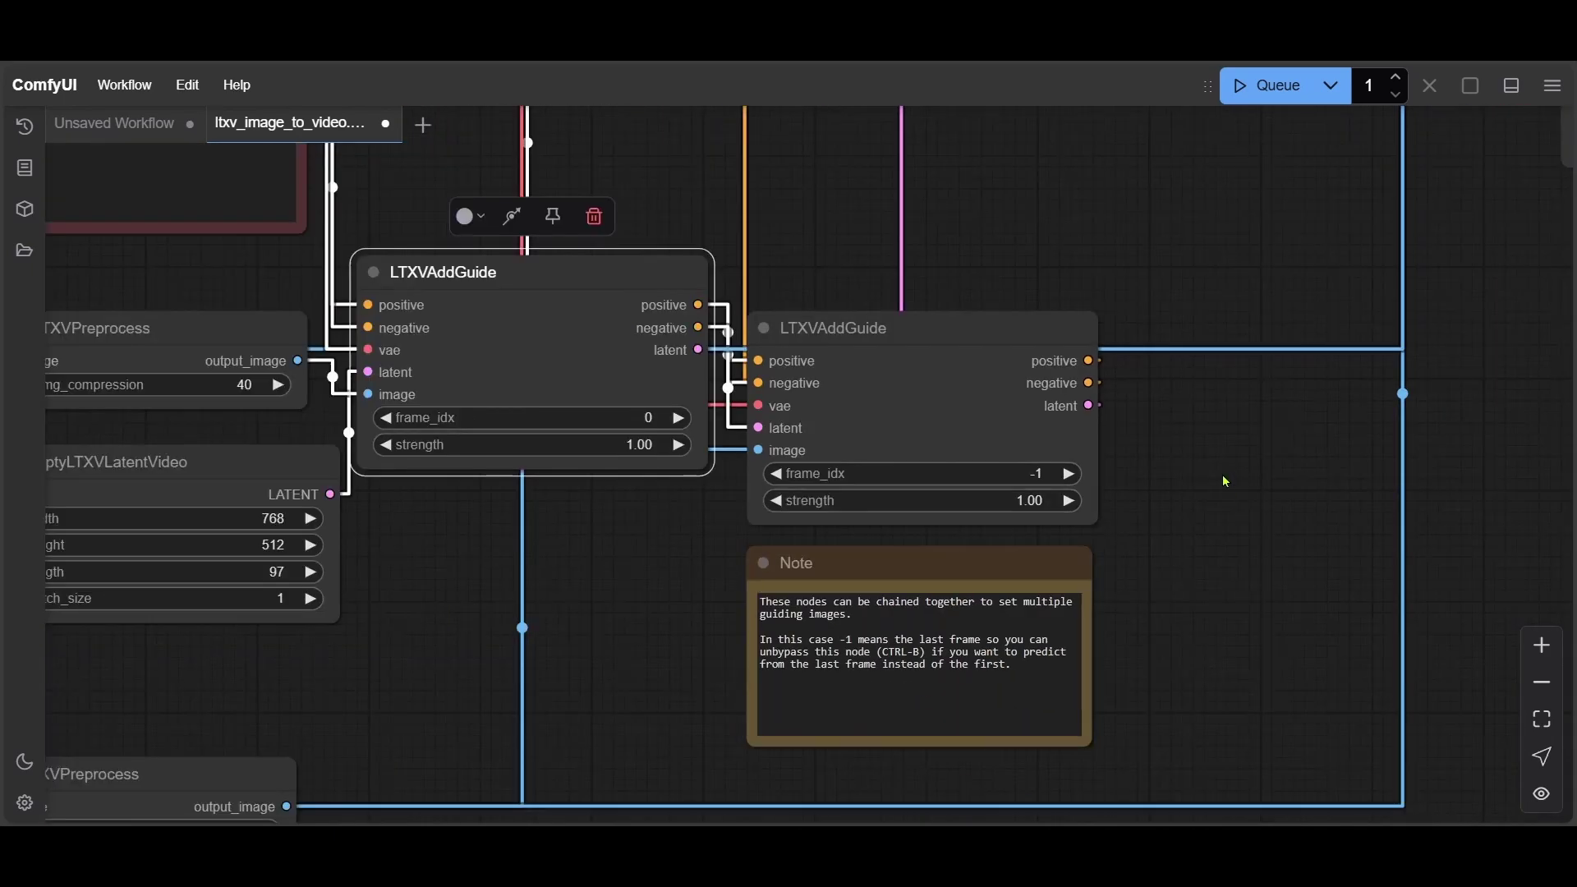
Close the enlarged last frame in Preview Image to return to the grid of all frames
{"action": "scroll", "coordinate": [1221, 483], "scroll_direction": "right", "scroll_amount": 5}
{"action": "scroll", "coordinate": [1042, 457], "scroll_direction": "up", "scroll_amount": 4}
{"action": "scroll", "coordinate": [883, 215], "scroll_direction": "up", "scroll_amount": 7}
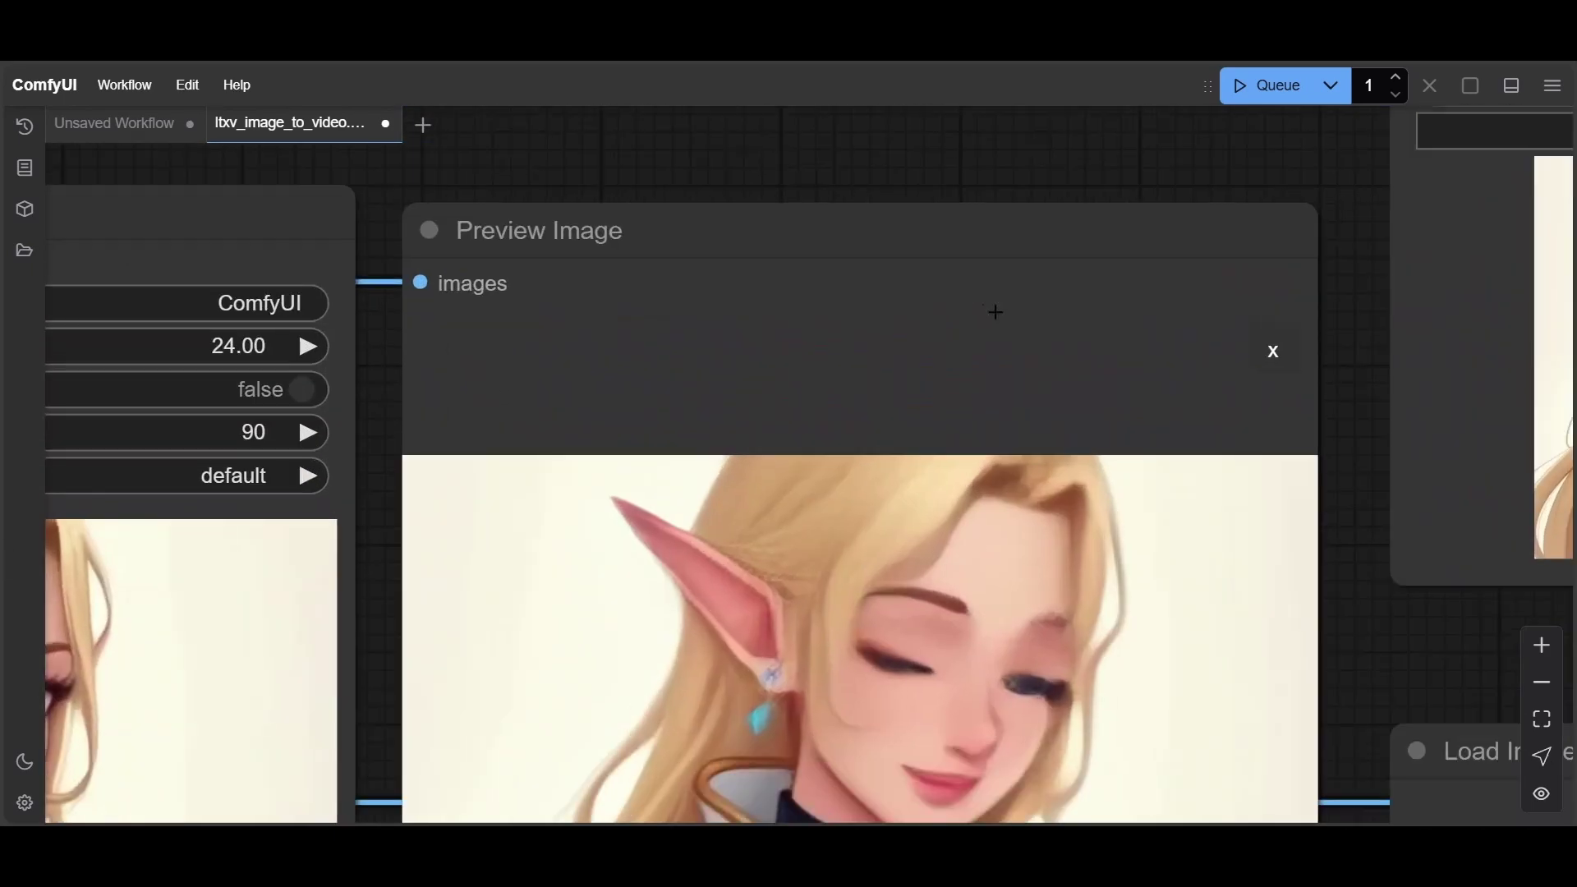
{"action": "left_click_drag", "start_coordinate": [1346, 328], "coordinate": [1176, 172]}
{"action": "left_click", "coordinate": [1148, 173]}
Place two copies of the last-frame LTXVAddGuide node in the empty area beside the guide chain
{"action": "scroll", "coordinate": [1169, 287], "scroll_direction": "down", "scroll_amount": 4}
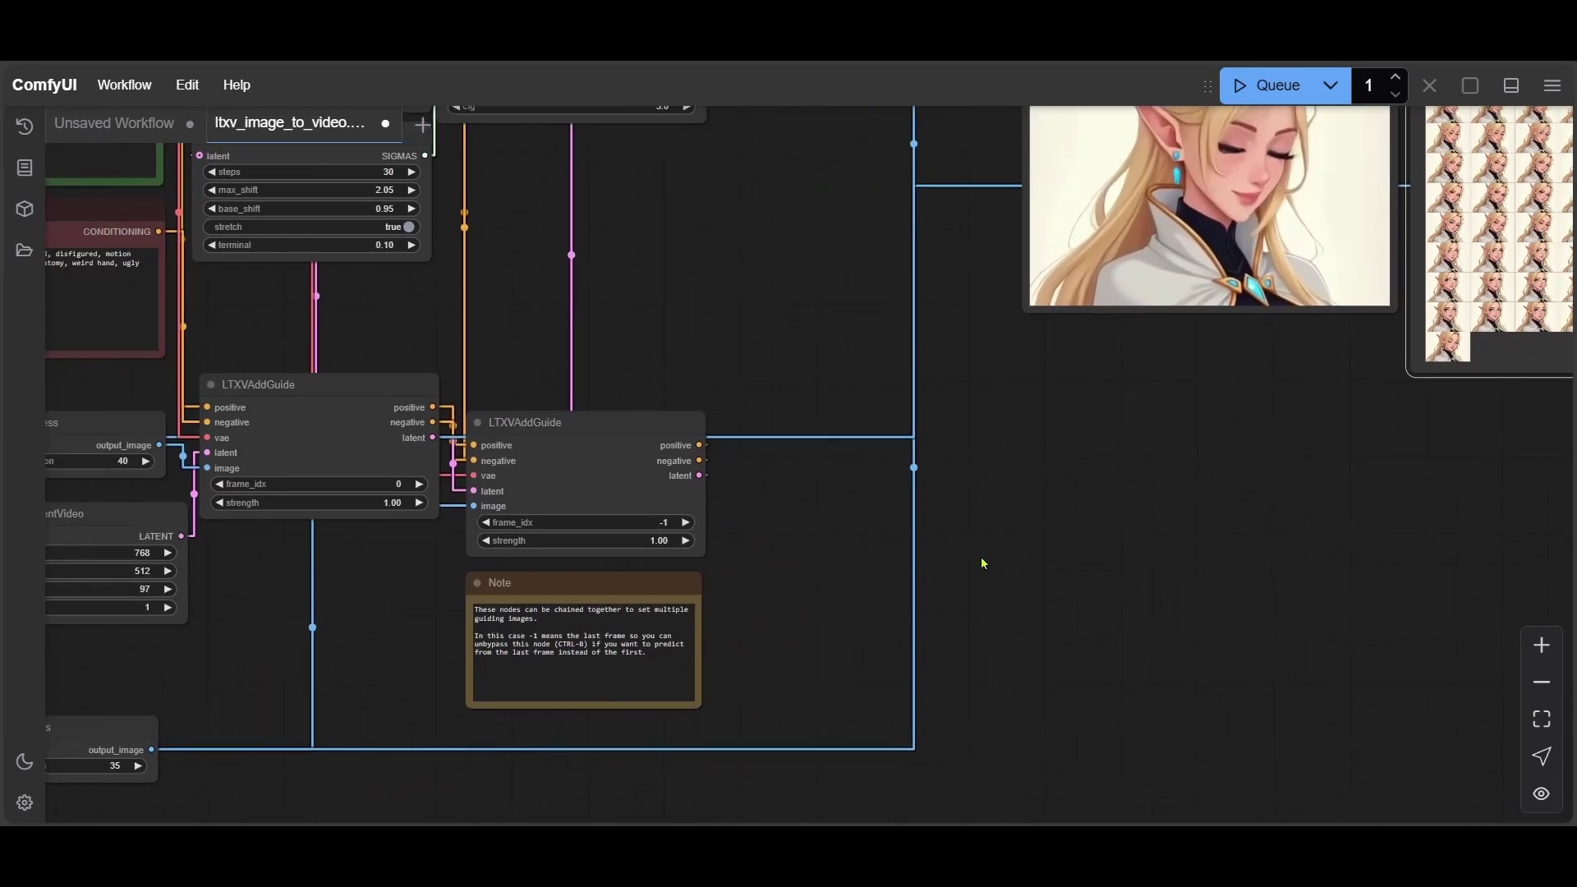
{"action": "left_click", "coordinate": [698, 517]}
{"action": "key", "text": "ctrl+c"}
{"action": "key", "text": "ctrl+v"}
{"action": "key", "text": "ctrl+v"}
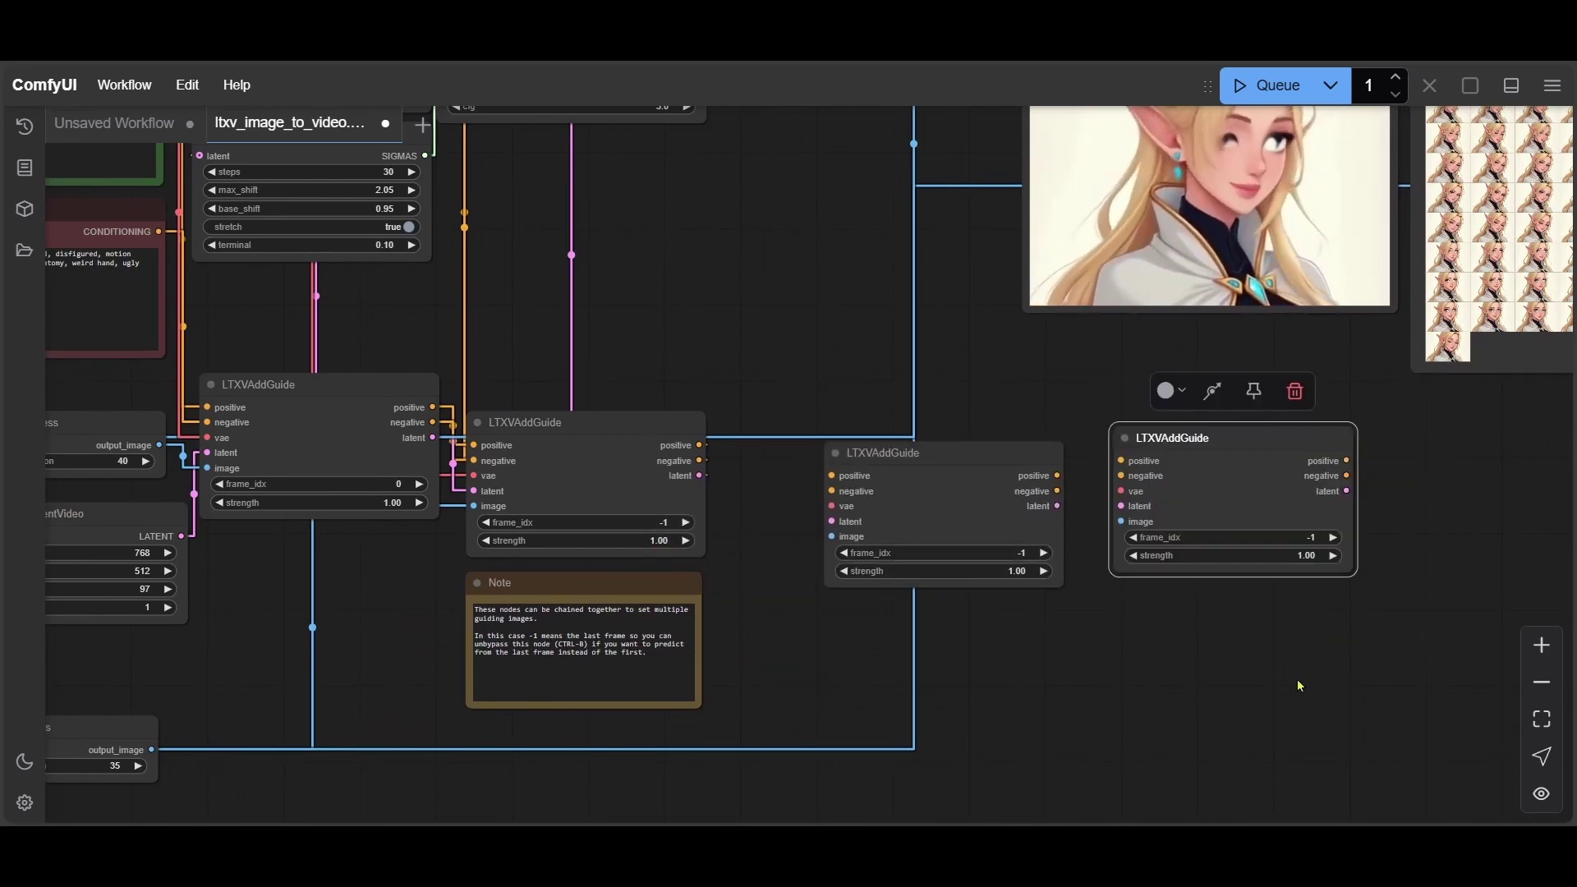
Compare the frames in the Preview Image grid with the two portraits in the Load Image nodes
{"action": "left_click_drag", "start_coordinate": [1487, 429], "coordinate": [687, 702]}
{"action": "scroll", "coordinate": [684, 701], "scroll_direction": "up", "scroll_amount": 5}
{"action": "left_click_drag", "start_coordinate": [1209, 586], "coordinate": [990, 720]}
{"action": "scroll", "coordinate": [694, 332], "scroll_direction": "left", "scroll_amount": 3}
{"action": "scroll", "coordinate": [694, 333], "scroll_direction": "up", "scroll_amount": 1}
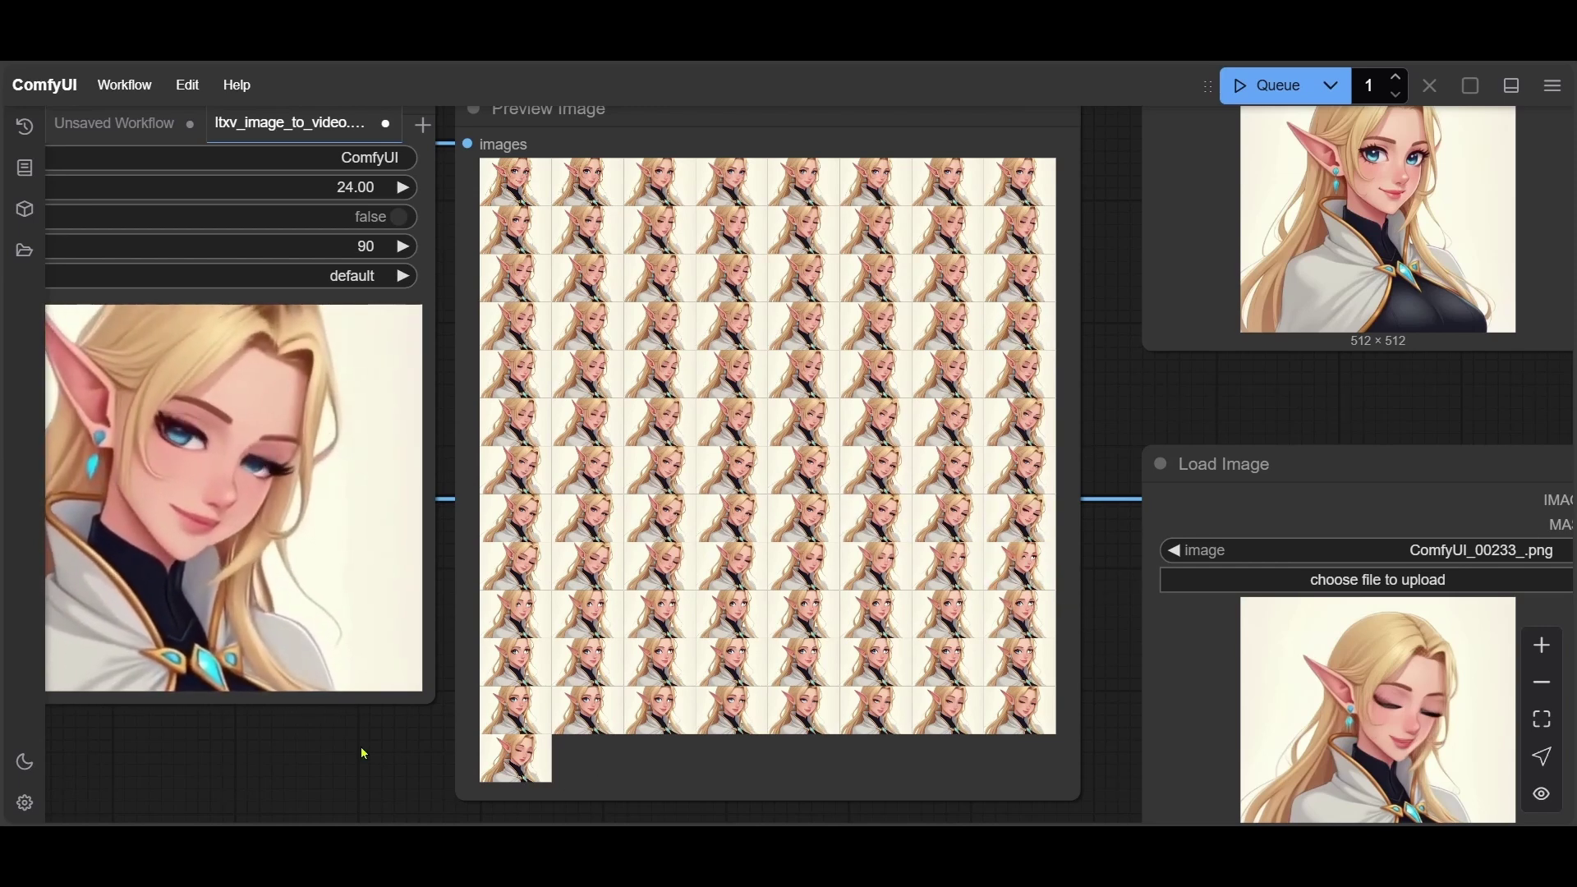
{"action": "left_click_drag", "start_coordinate": [321, 773], "coordinate": [1178, 350]}
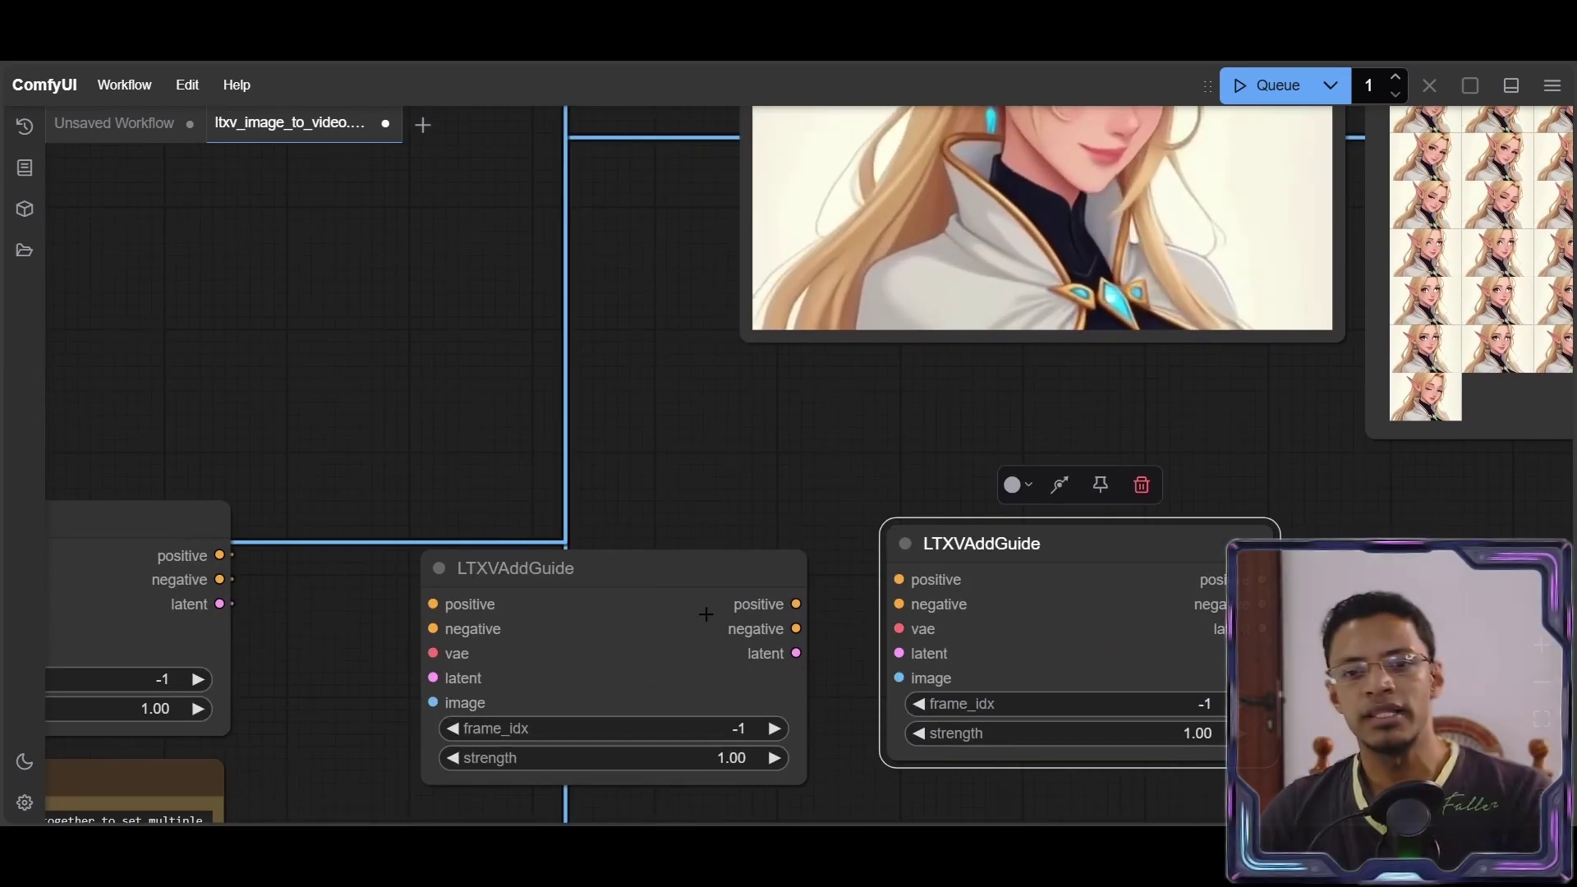
Delete the two unconnected LTXVAddGuide copies
{"action": "key", "text": "Delete"}
{"action": "left_click", "coordinate": [679, 573]}
{"action": "key", "text": "Delete"}
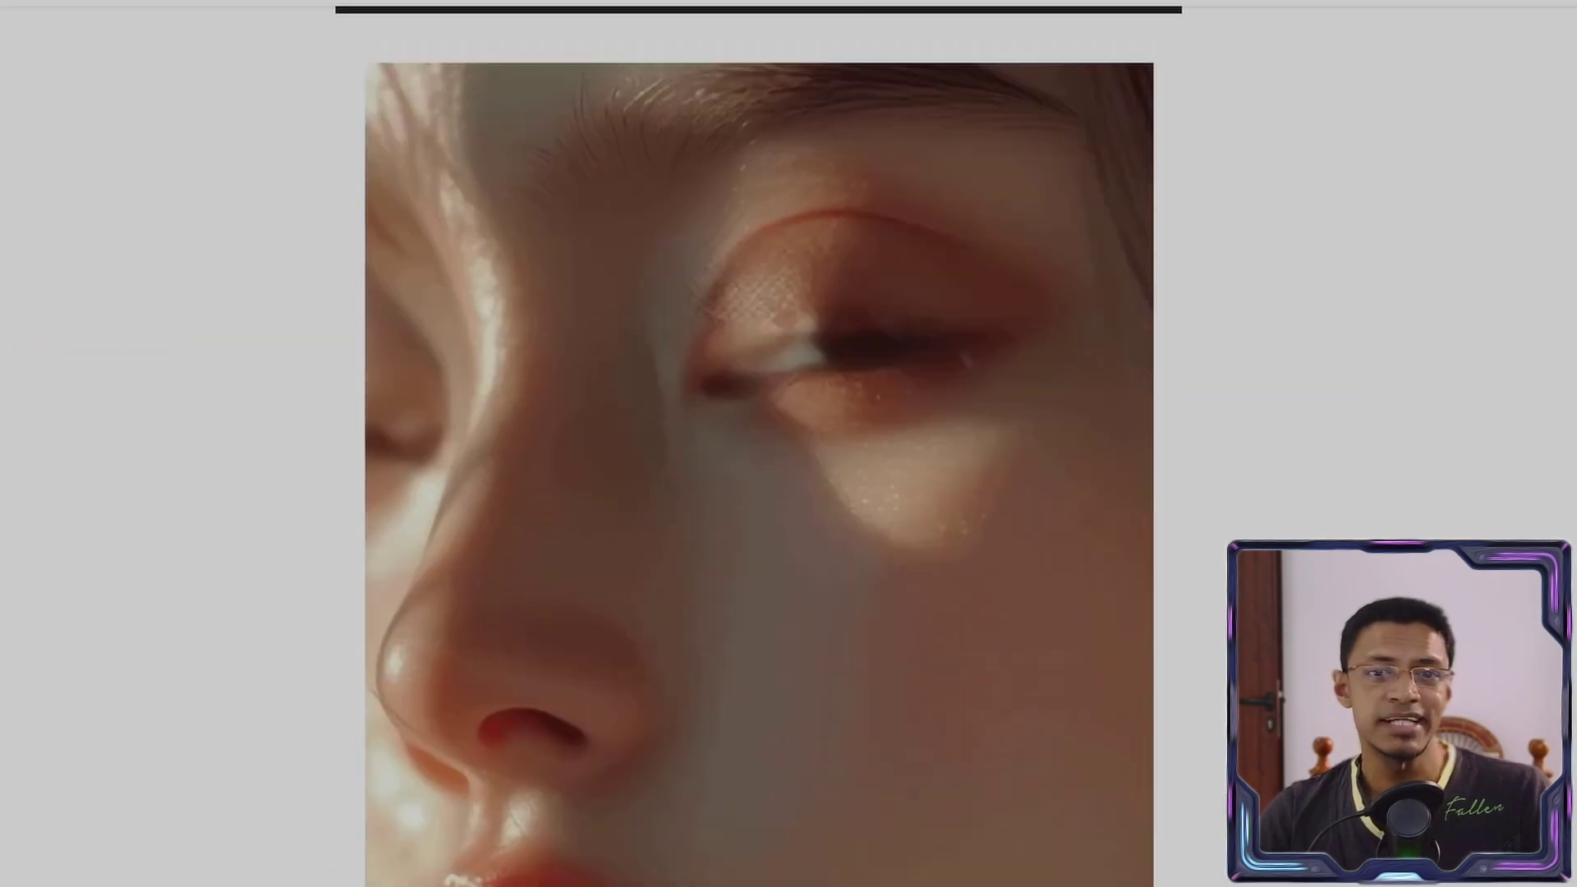
Review the LTX-Video 0.9.5 web guide from the text-to-video workflow example up to the version highlights
{"action": "scroll", "coordinate": [759, 444], "scroll_direction": "up", "scroll_amount": 10}
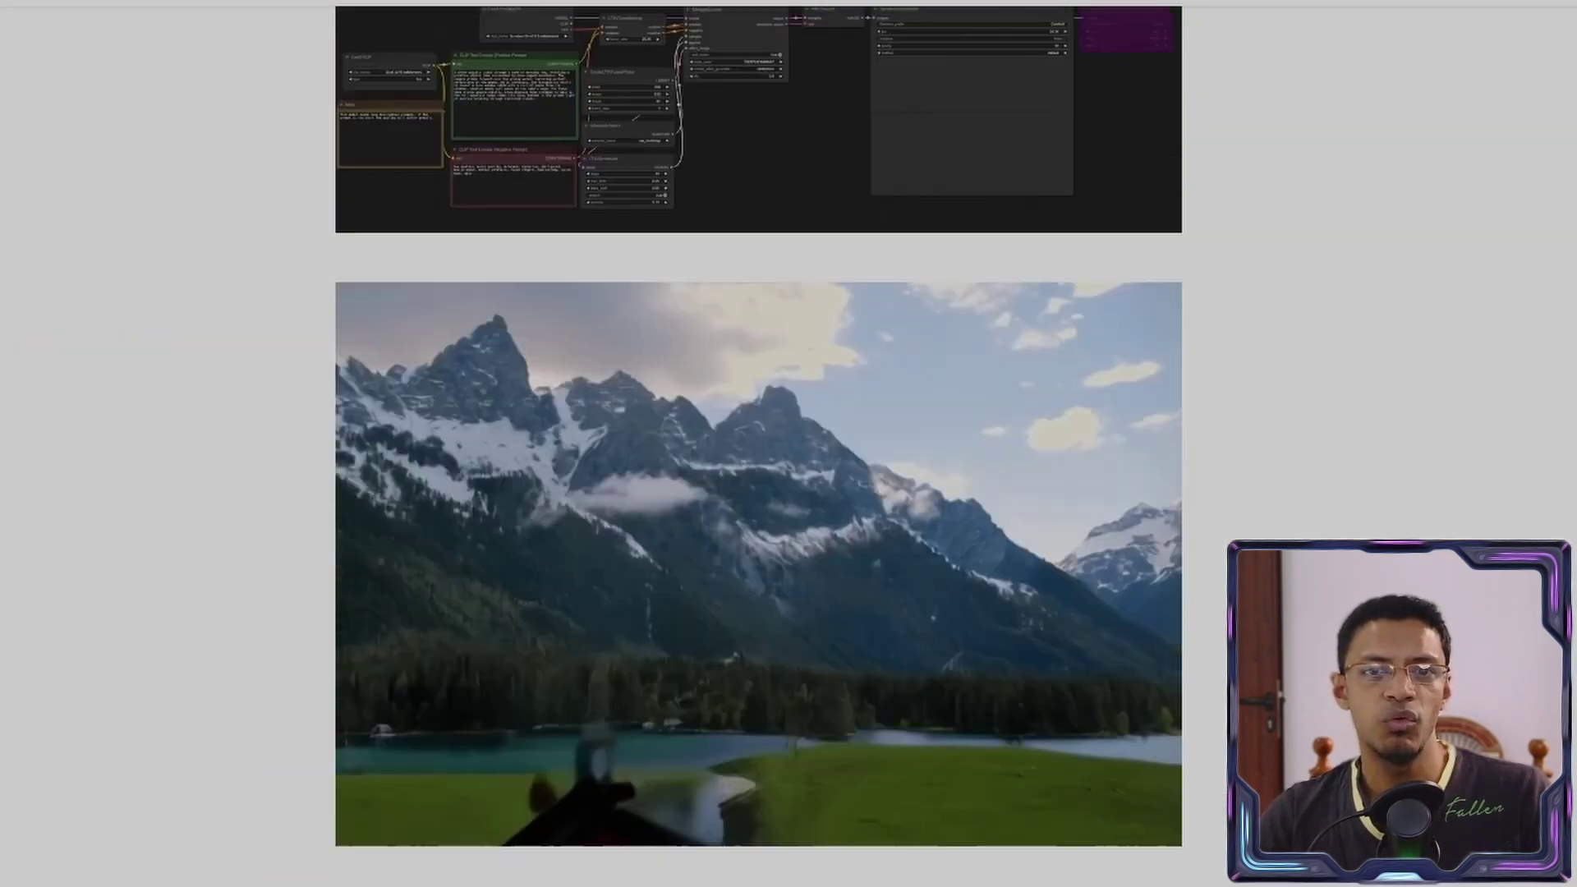
{"action": "scroll", "coordinate": [759, 443], "scroll_direction": "up", "scroll_amount": 4}
{"action": "scroll", "coordinate": [759, 443], "scroll_direction": "down", "scroll_amount": 2}
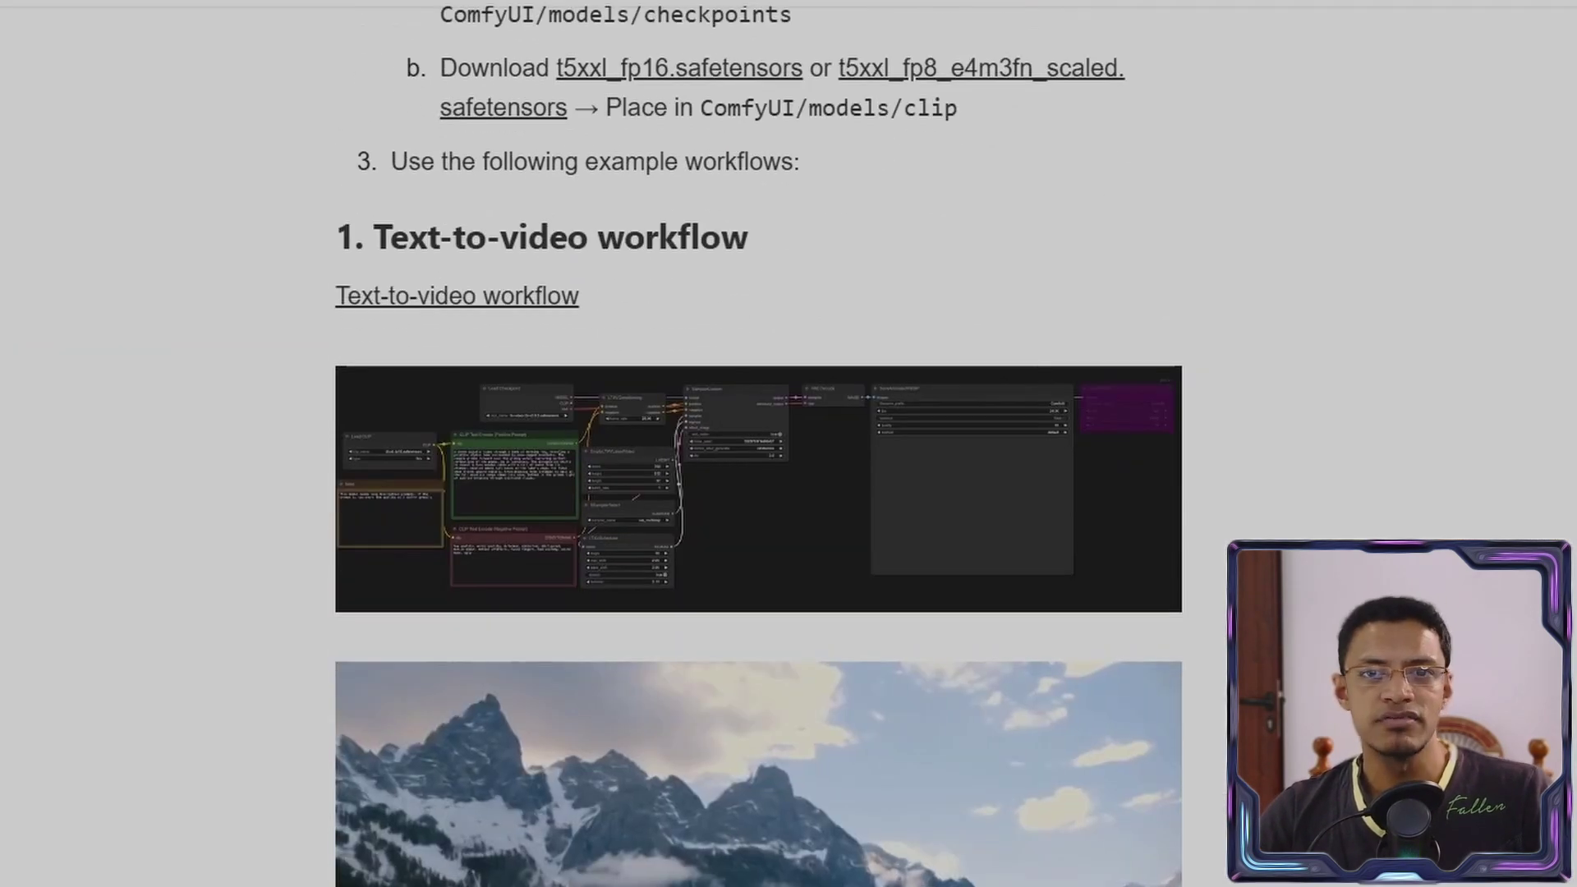
{"action": "scroll", "coordinate": [759, 444], "scroll_direction": "up", "scroll_amount": 10}
{"action": "left_click_drag", "start_coordinate": [900, 95], "coordinate": [676, 72]}
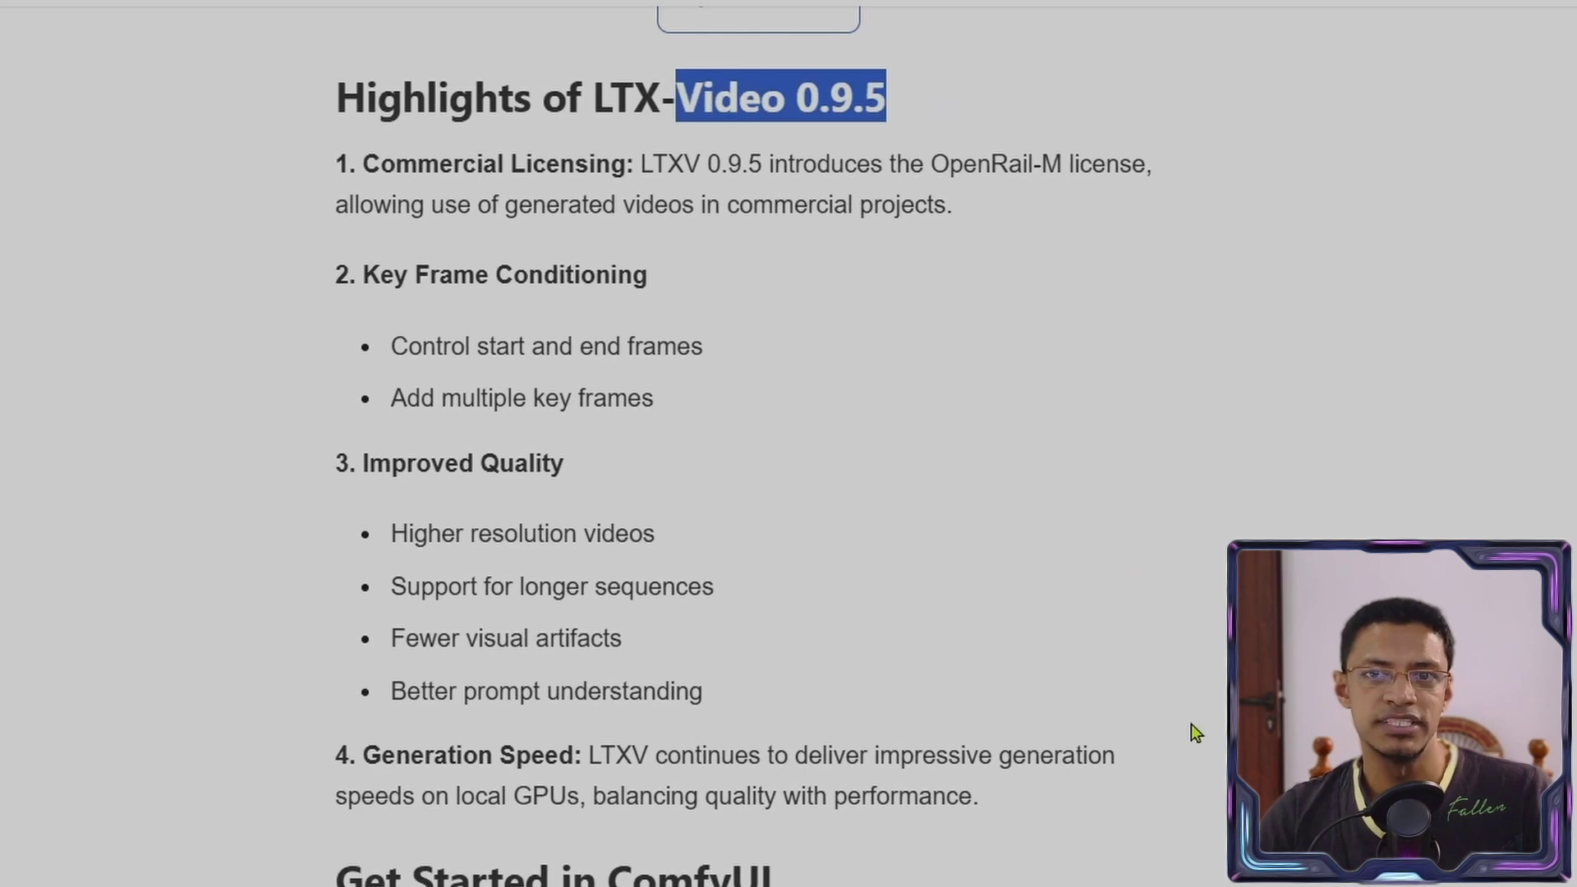
{"action": "left_click", "coordinate": [1121, 468]}
Check the 30-step sampling times of the recent generations in the ComfyUI console log
{"action": "scroll", "coordinate": [644, 606], "scroll_direction": "down", "scroll_amount": 2}
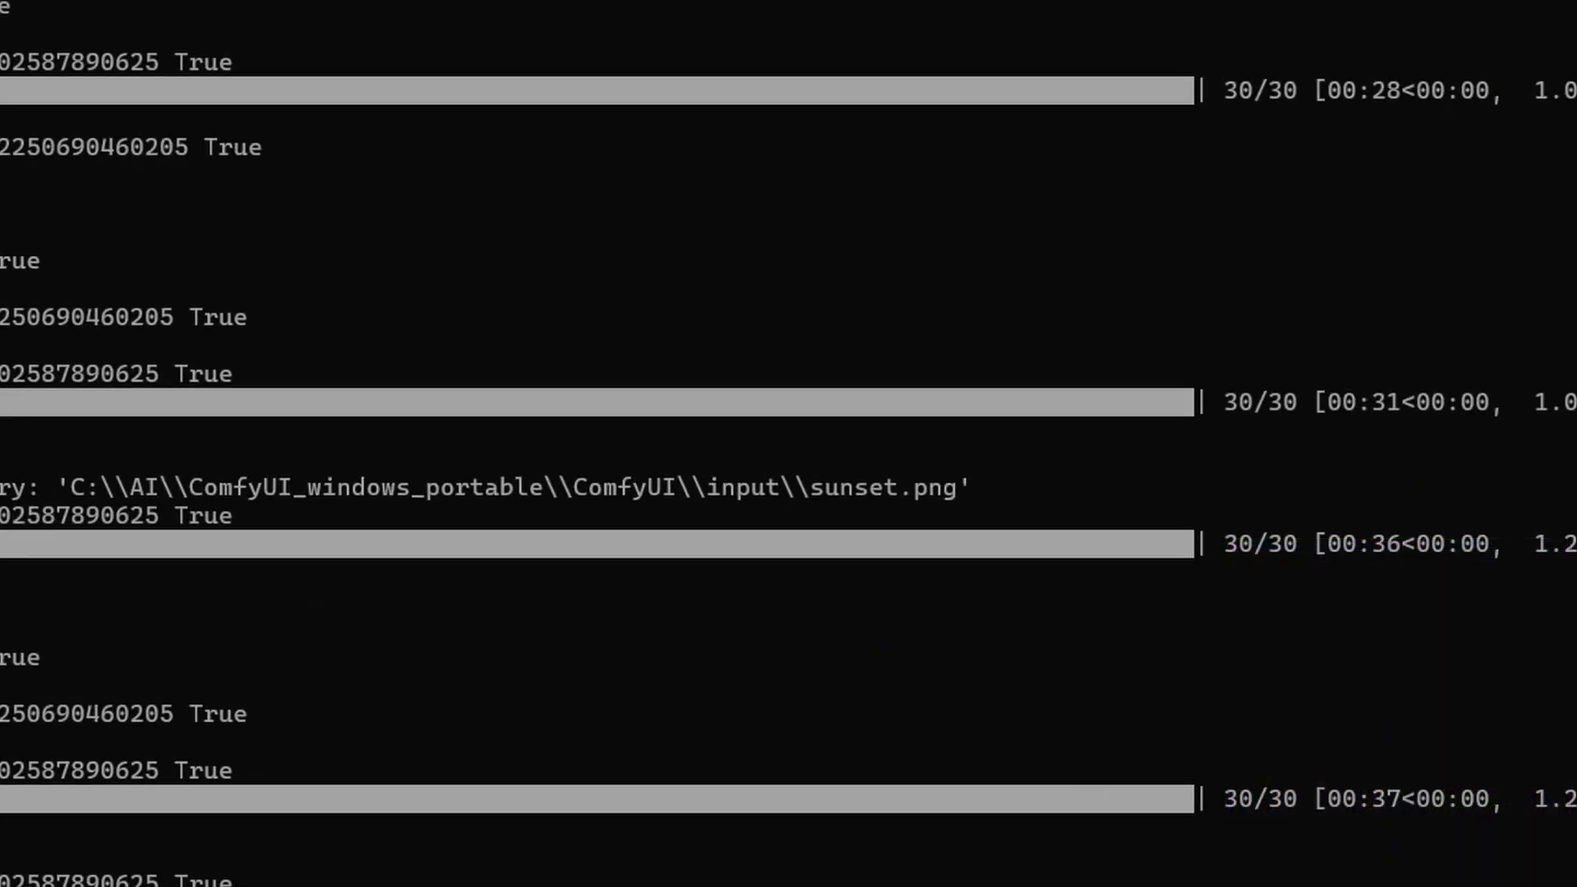
{"action": "scroll", "coordinate": [1408, 175], "scroll_direction": "up", "scroll_amount": 1}
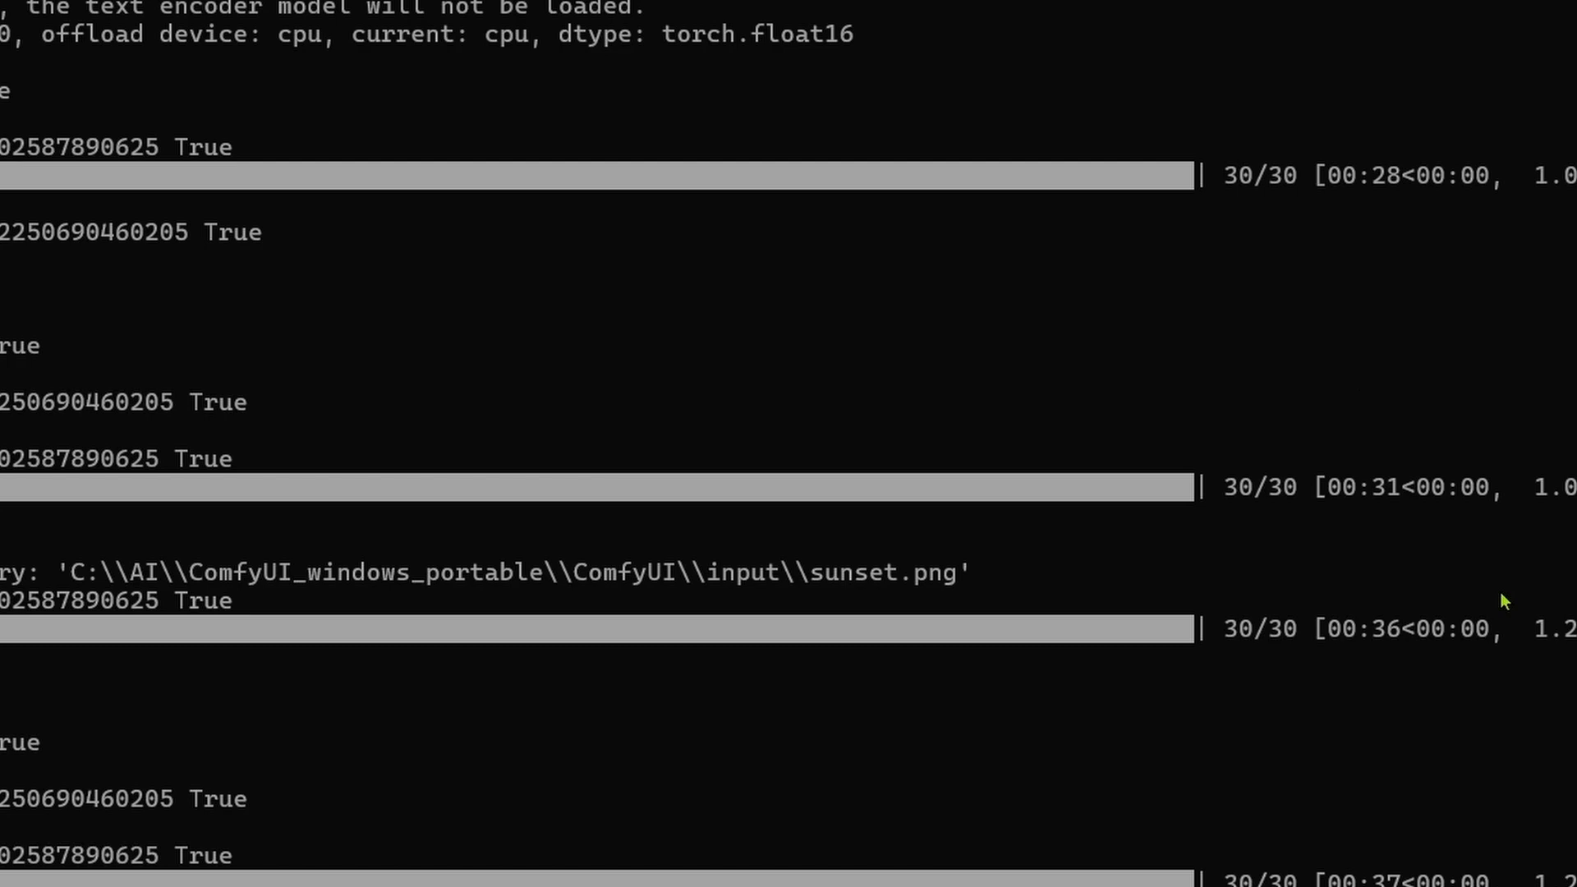
{"action": "scroll", "coordinate": [1488, 614], "scroll_direction": "down", "scroll_amount": 1}
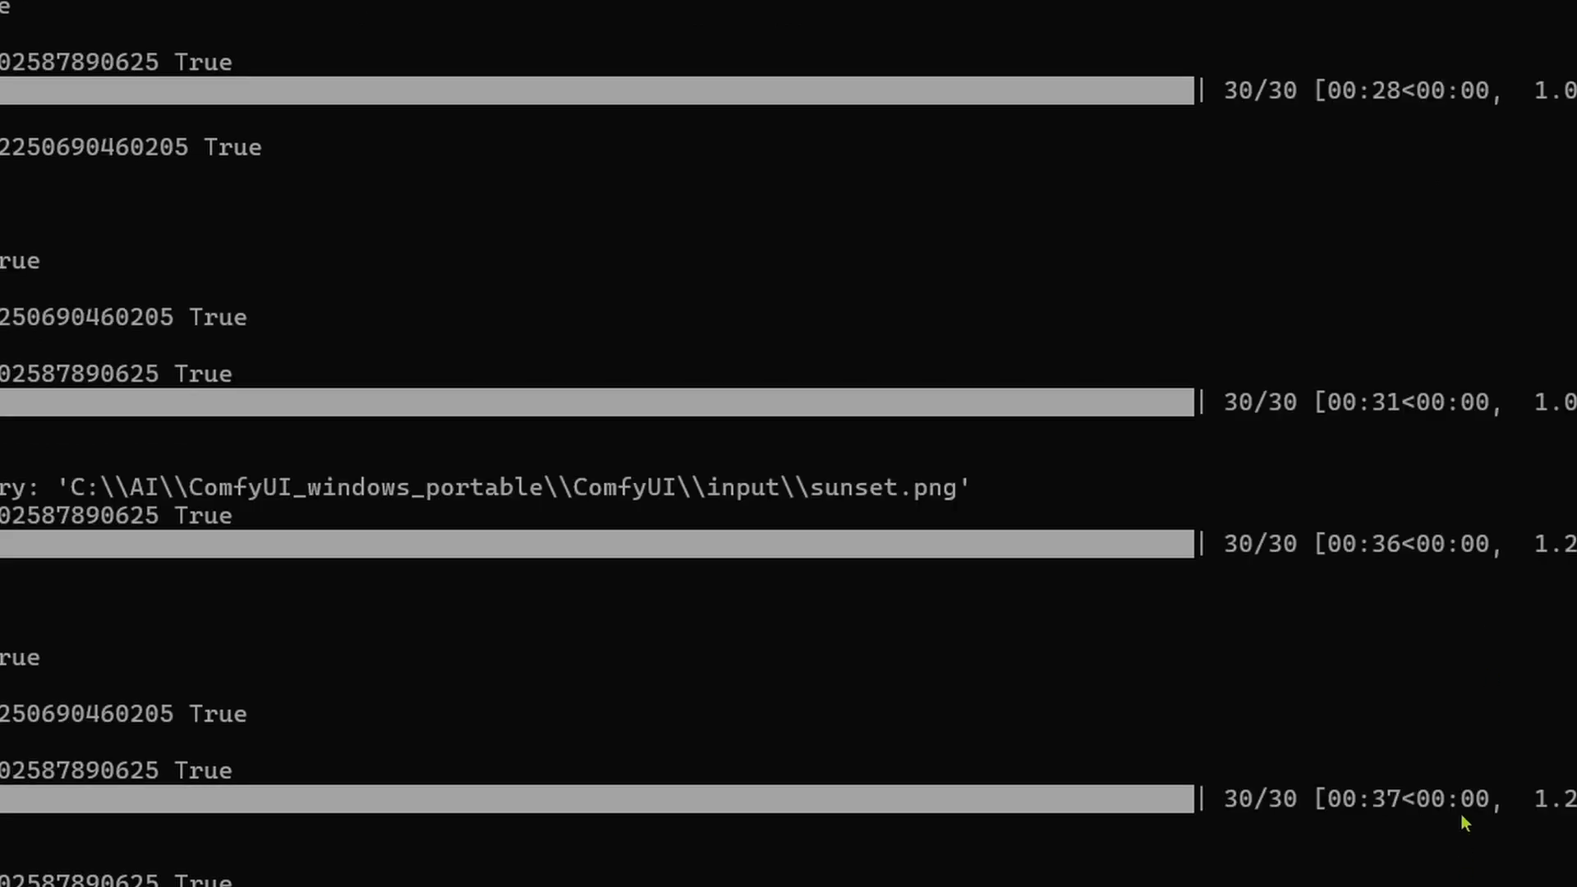